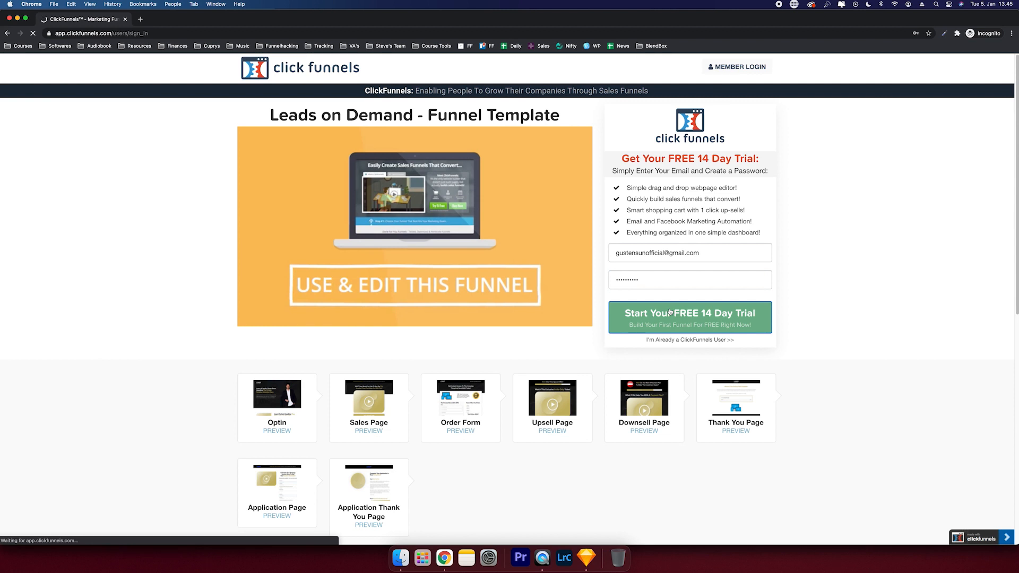
- Autofill the billing address fields from the saved browser suggestions
scroll(358, 297, down, 5)
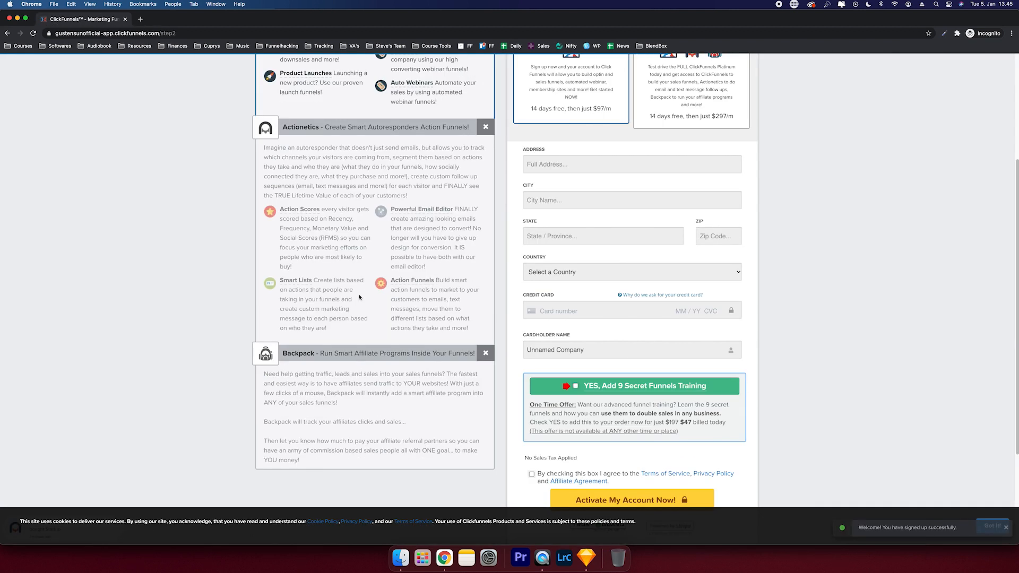
scroll(359, 297, down, 5)
scroll(371, 291, up, 15)
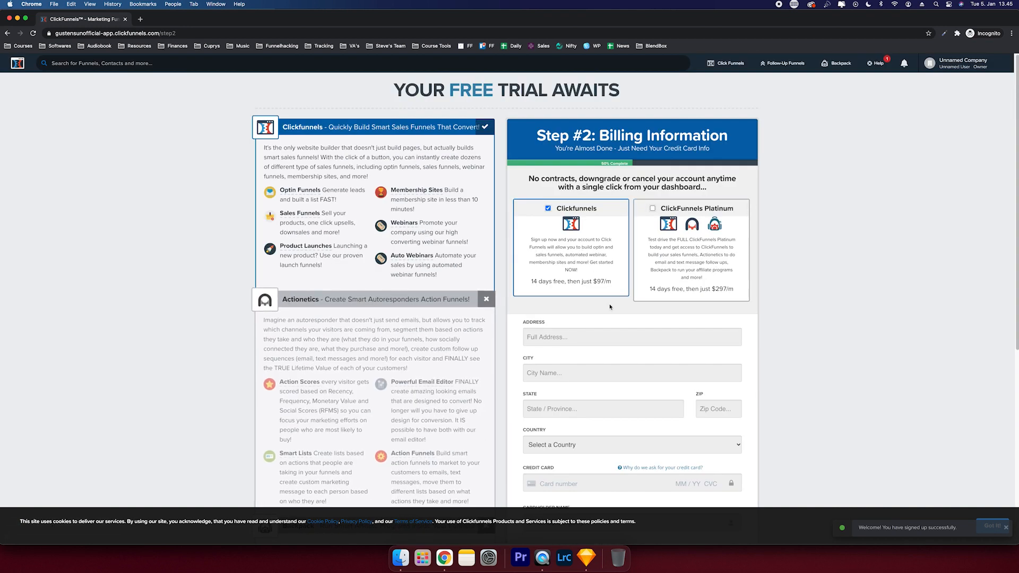
scroll(611, 304, down, 4)
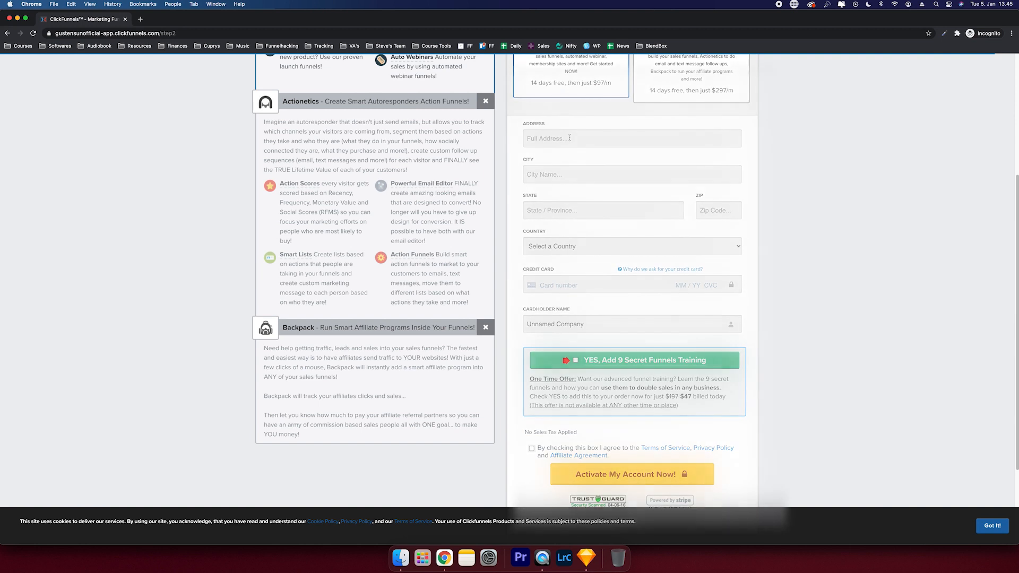
click(590, 141)
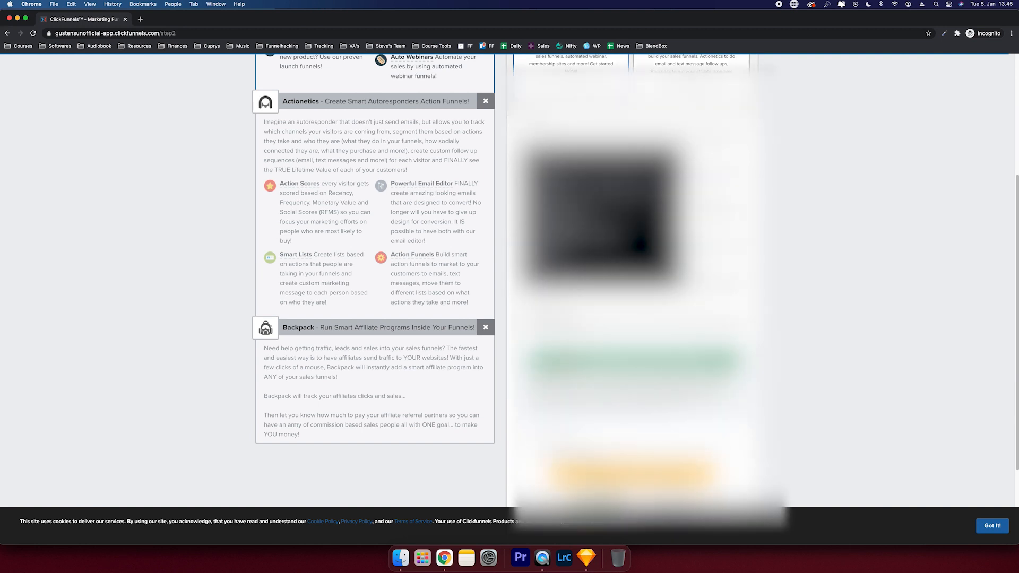
click(573, 171)
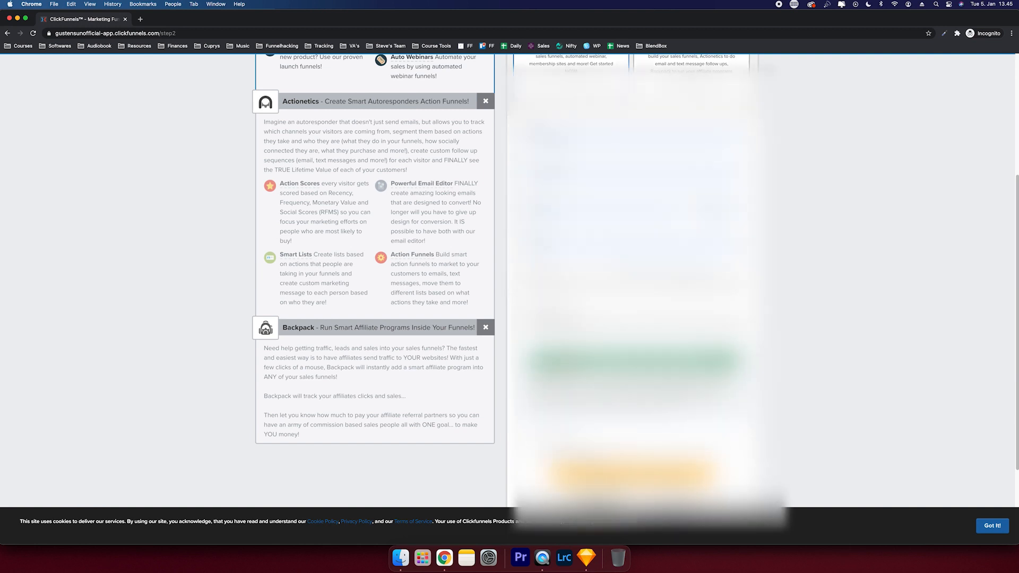
click(573, 174)
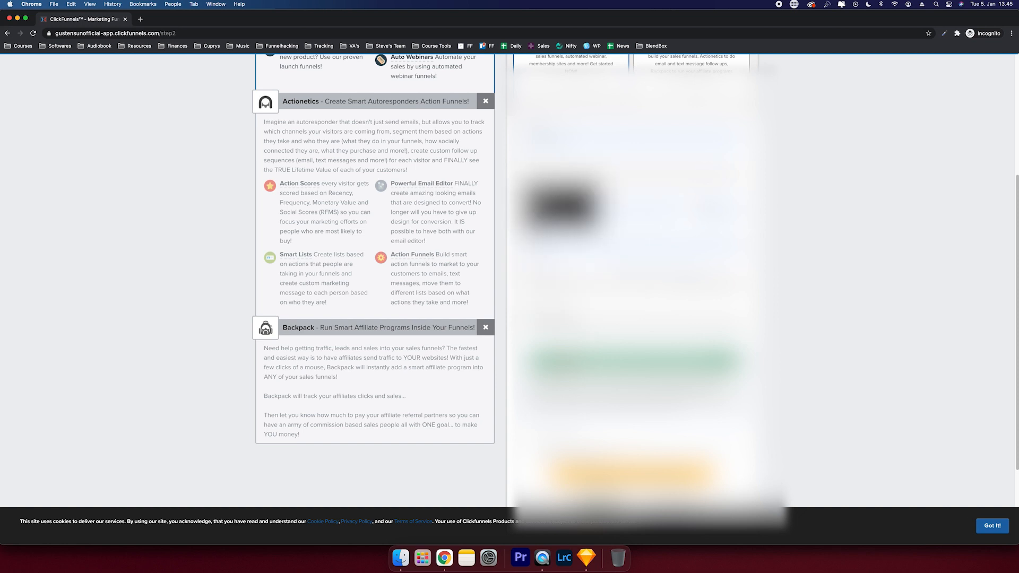
click(564, 200)
- Fill the remaining billing and card fields with saved values
click(710, 205)
click(713, 228)
key(Escape)
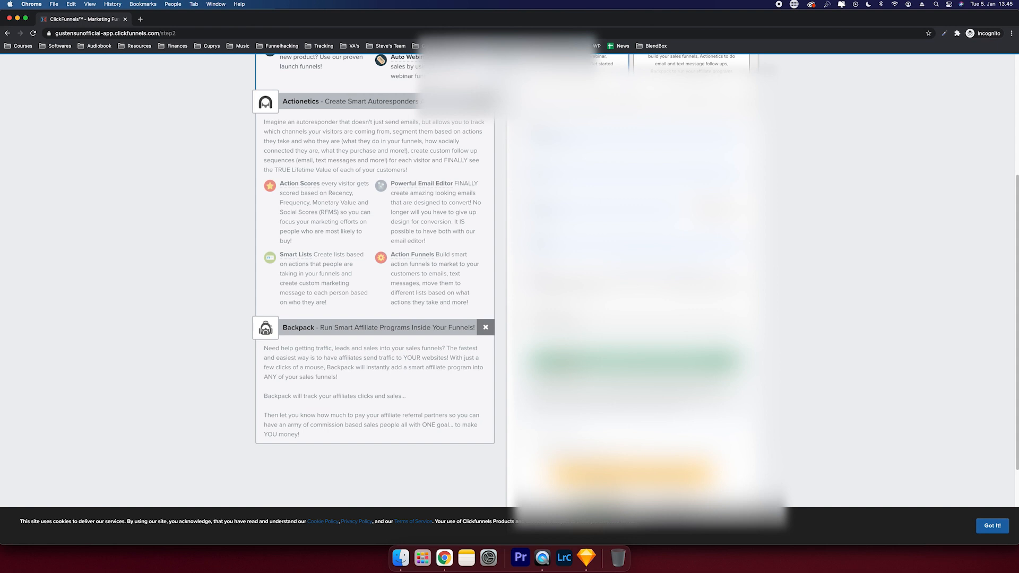
scroll(562, 308, down, 1)
click(563, 309)
click(564, 366)
- Activate the account with the completed form and dismiss the cookie notice
scroll(610, 339, down, 1)
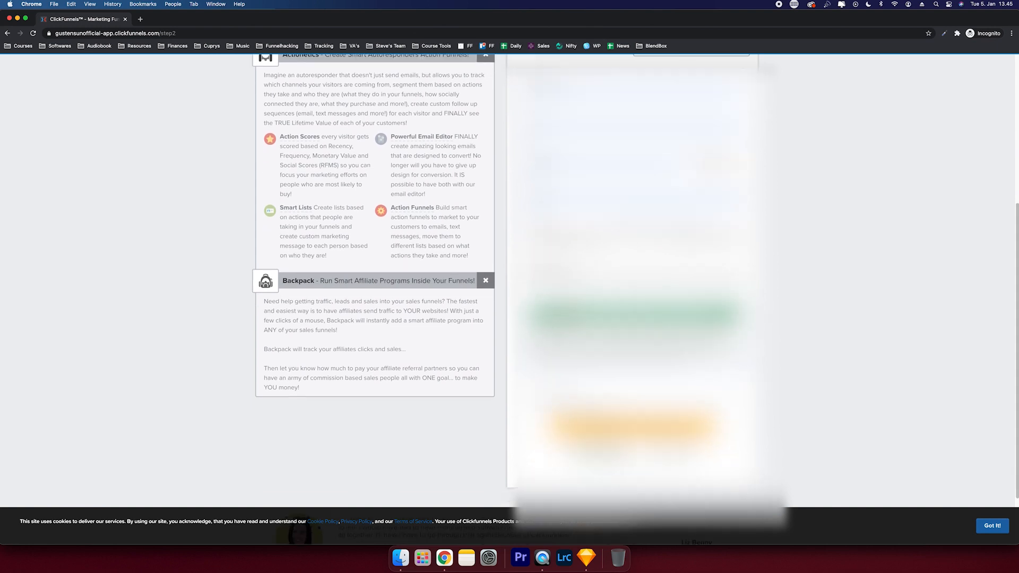
click(632, 315)
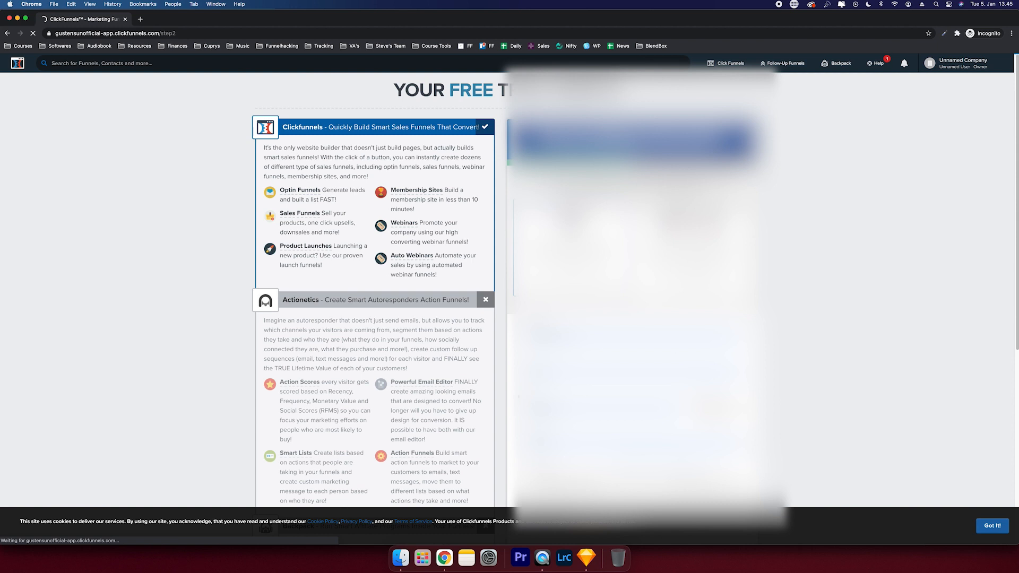
click(997, 527)
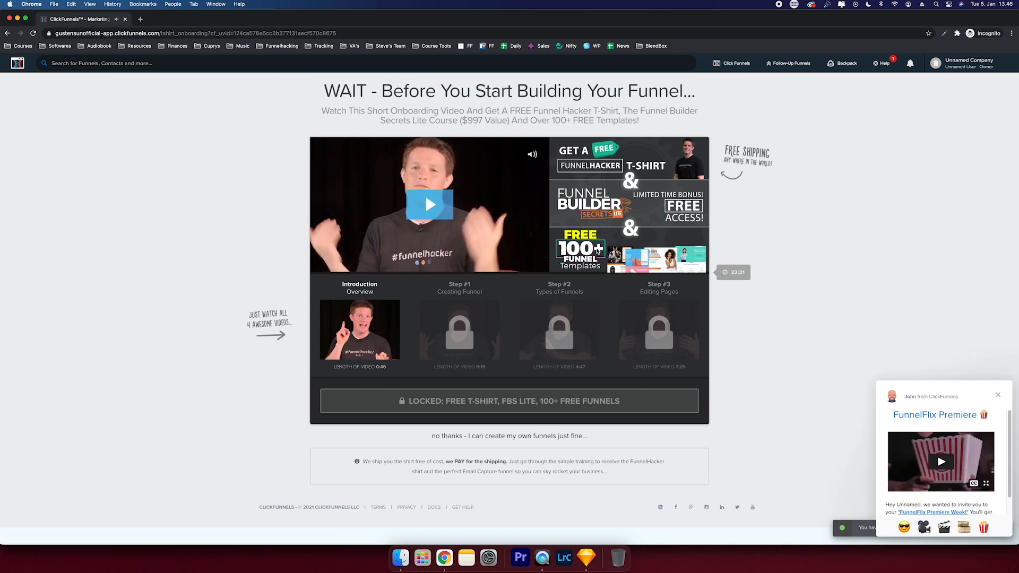
- Close the FunnelFlix popup, skip the videos, and choose Marketing & Sales as industry
click(998, 396)
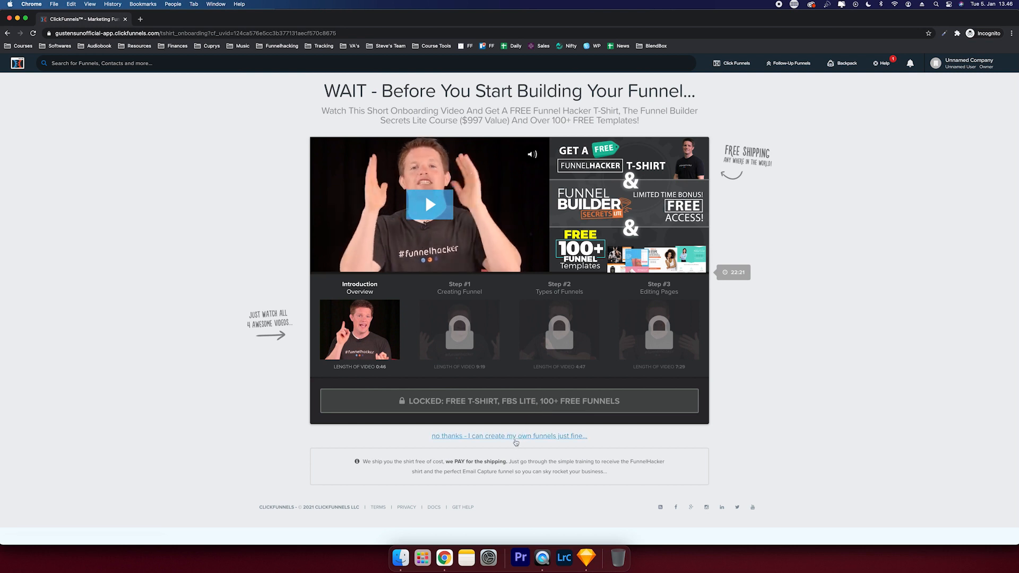
click(514, 437)
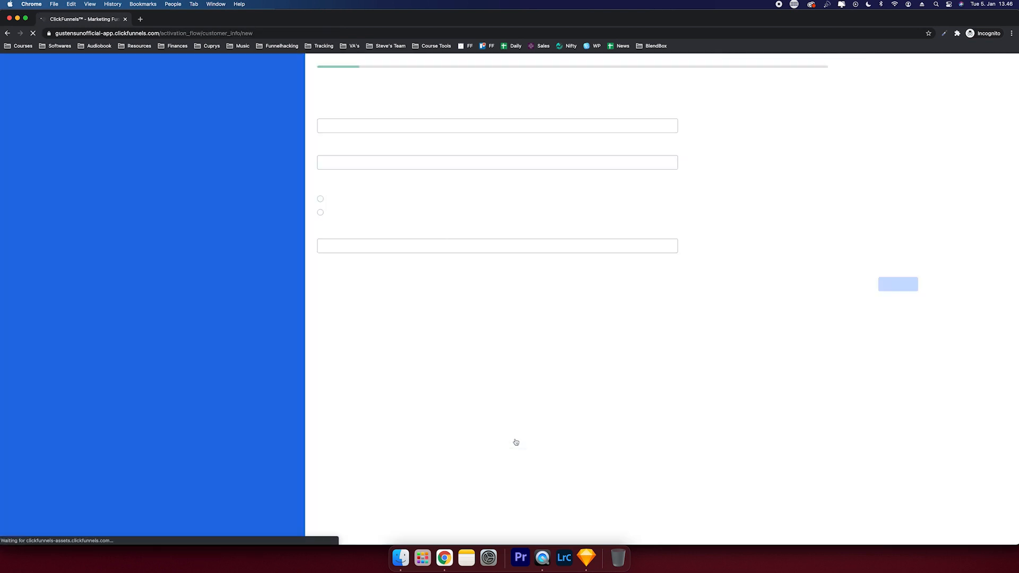
click(357, 131)
scroll(352, 160, down, 3)
scroll(352, 159, down, 2)
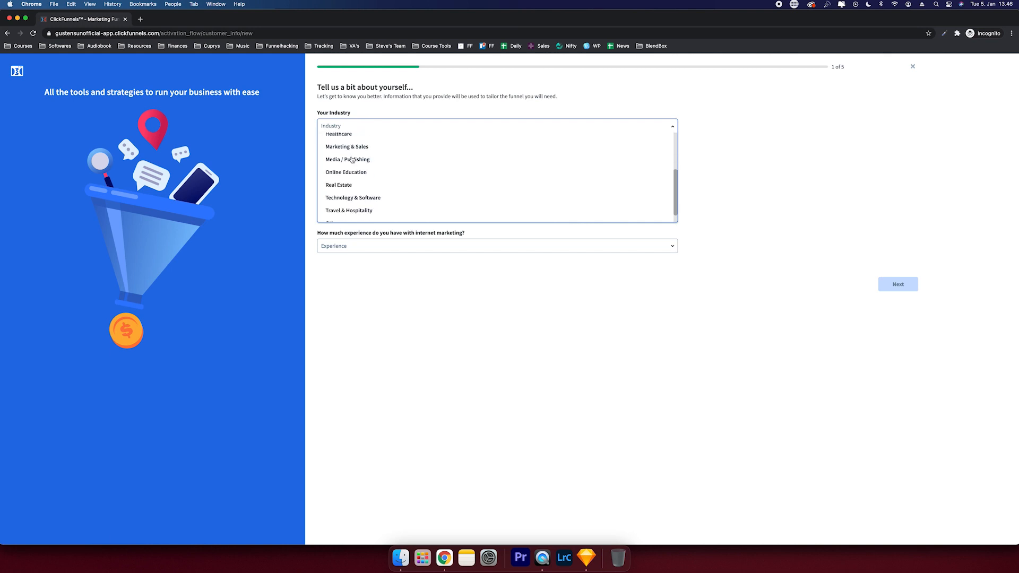
scroll(351, 159, up, 1)
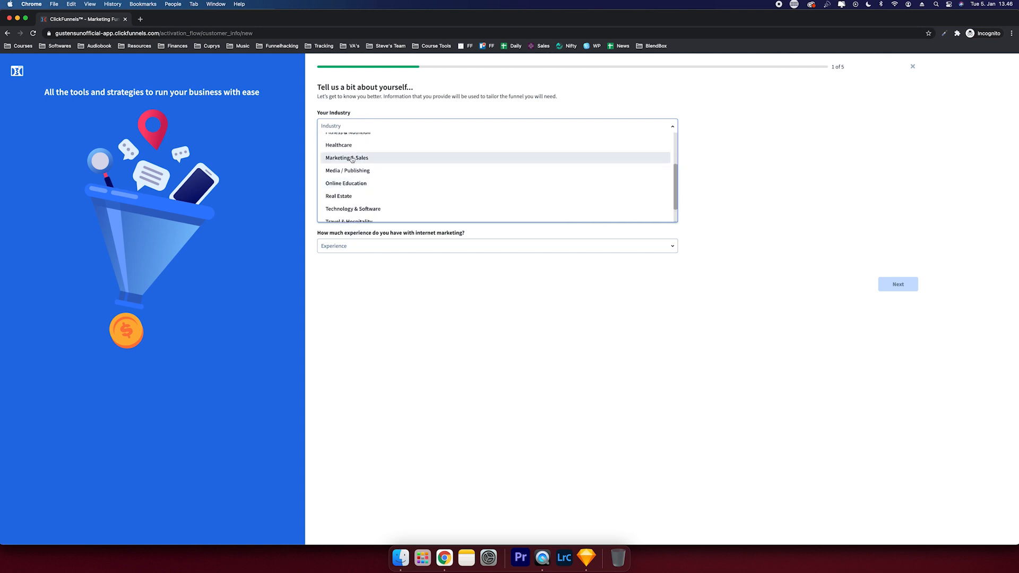
click(352, 159)
- Set annual revenue to $300,001 to $700,000 and experience to 1 to 5 years
click(350, 168)
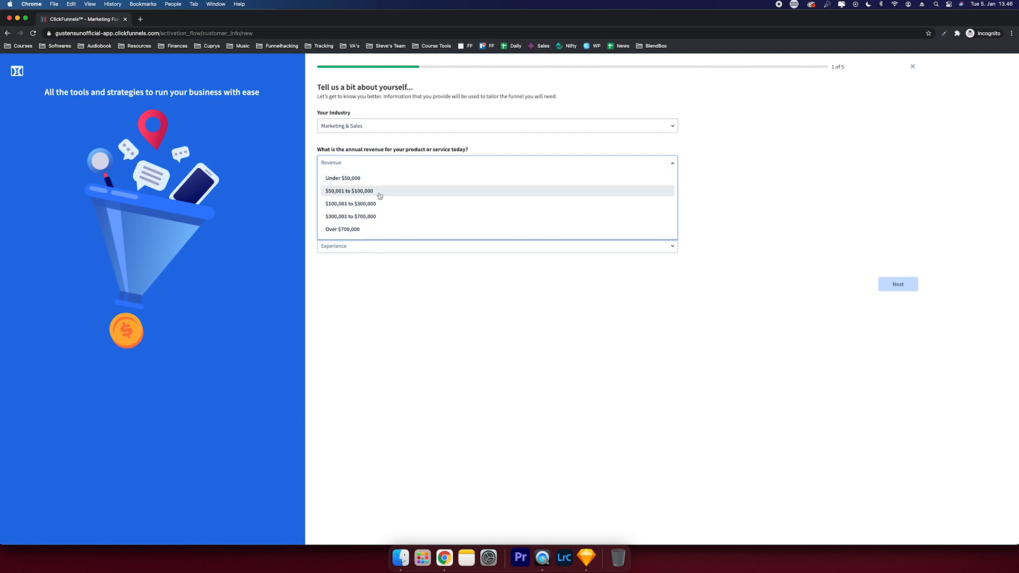
click(351, 216)
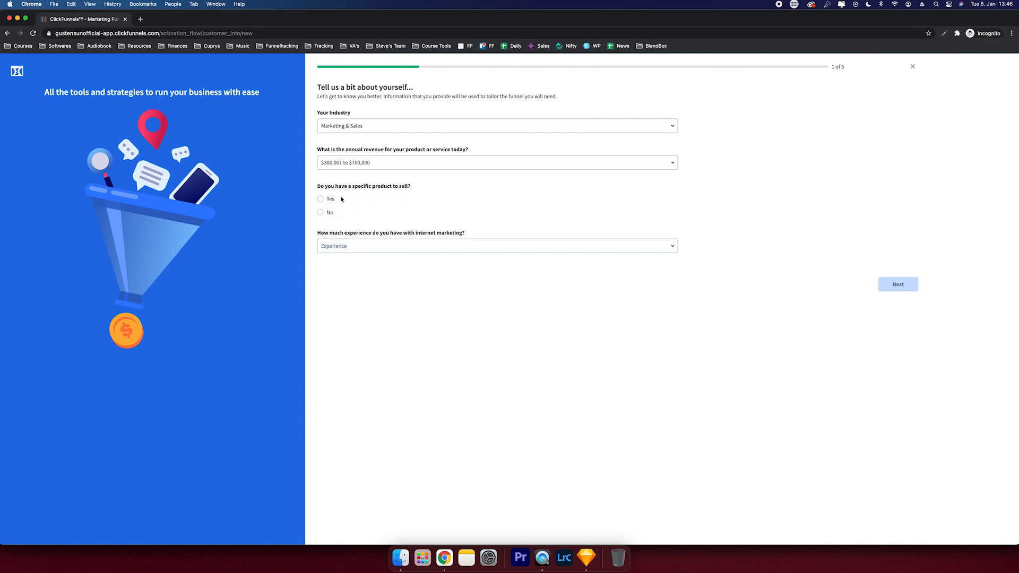
click(352, 244)
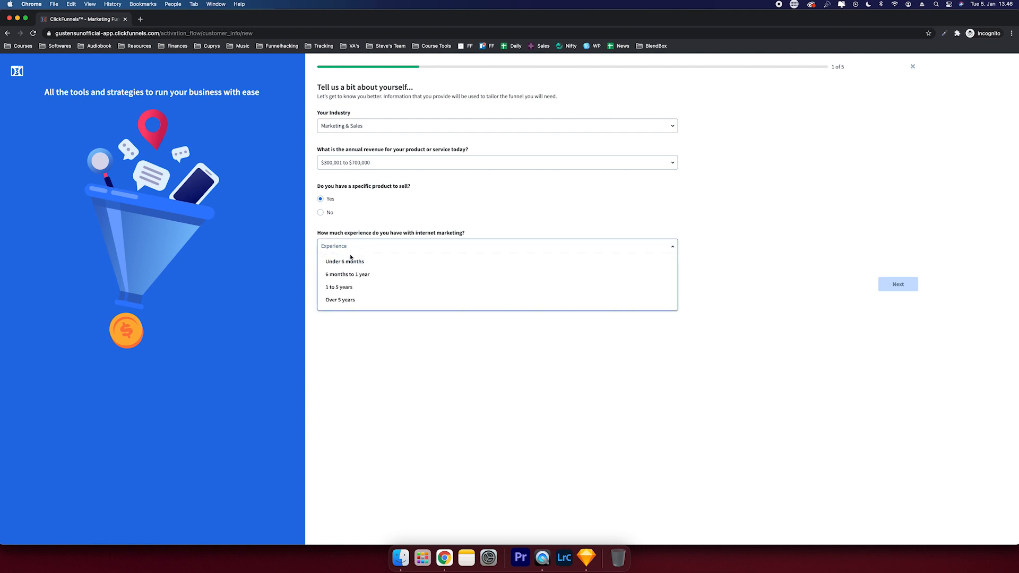
click(347, 288)
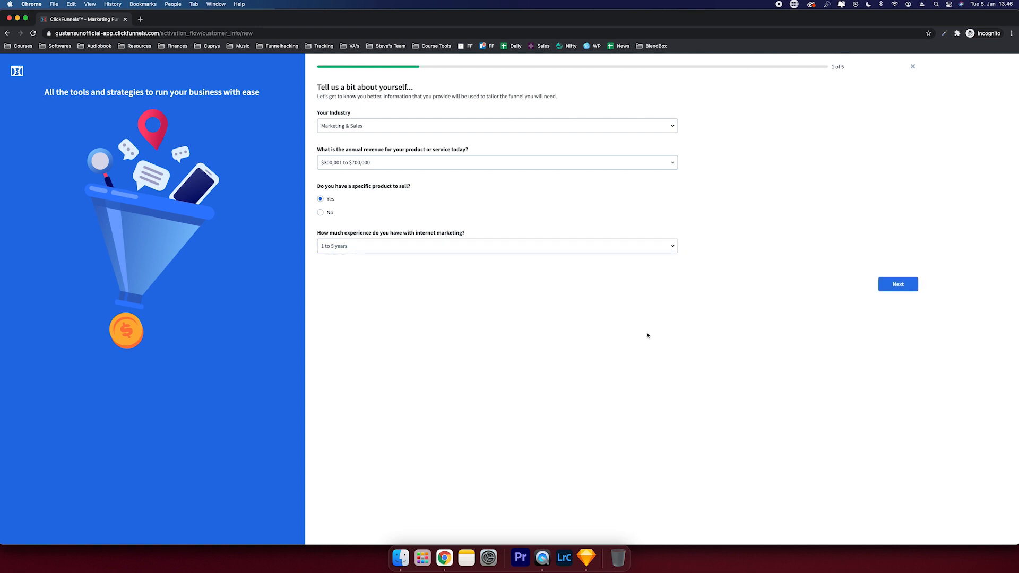
click(891, 285)
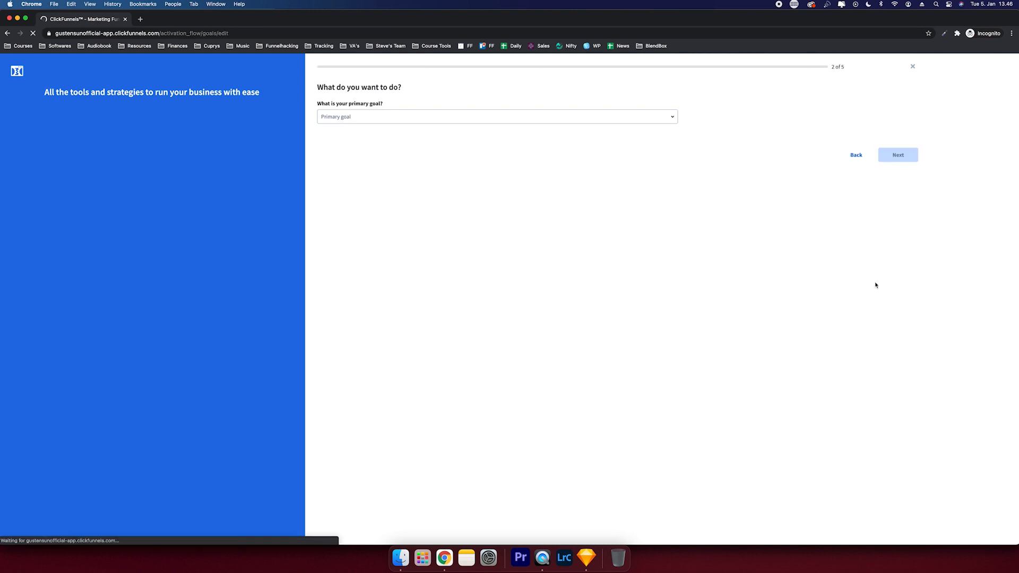
- Choose Generate leads as the goal, start from a blank template, and finish setup
click(477, 119)
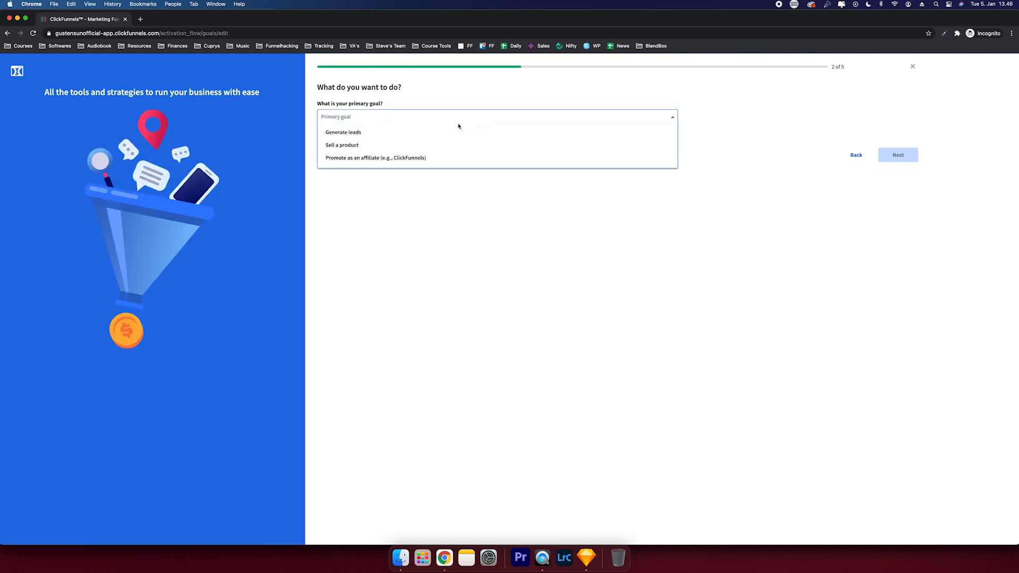
click(425, 135)
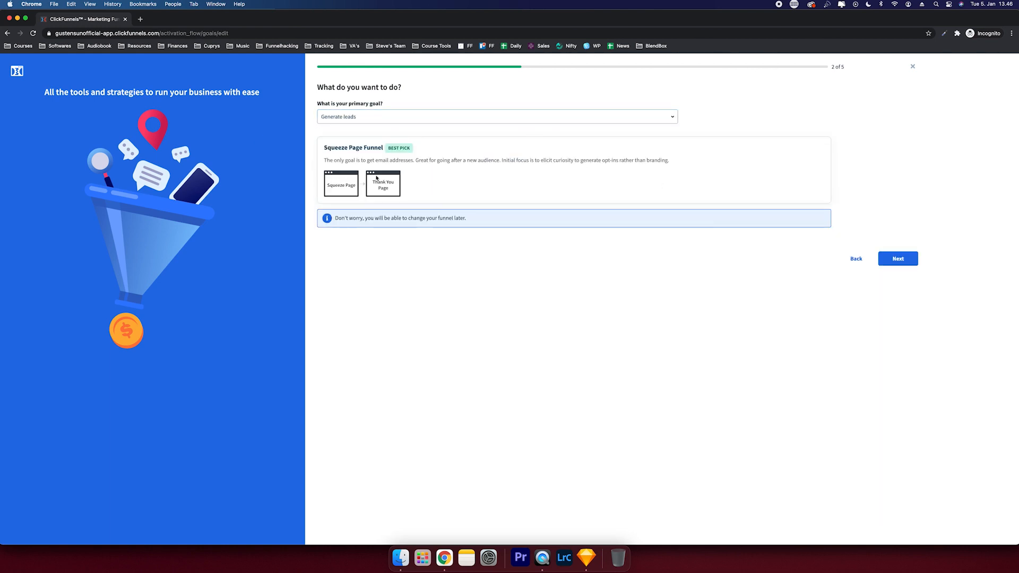
click(881, 263)
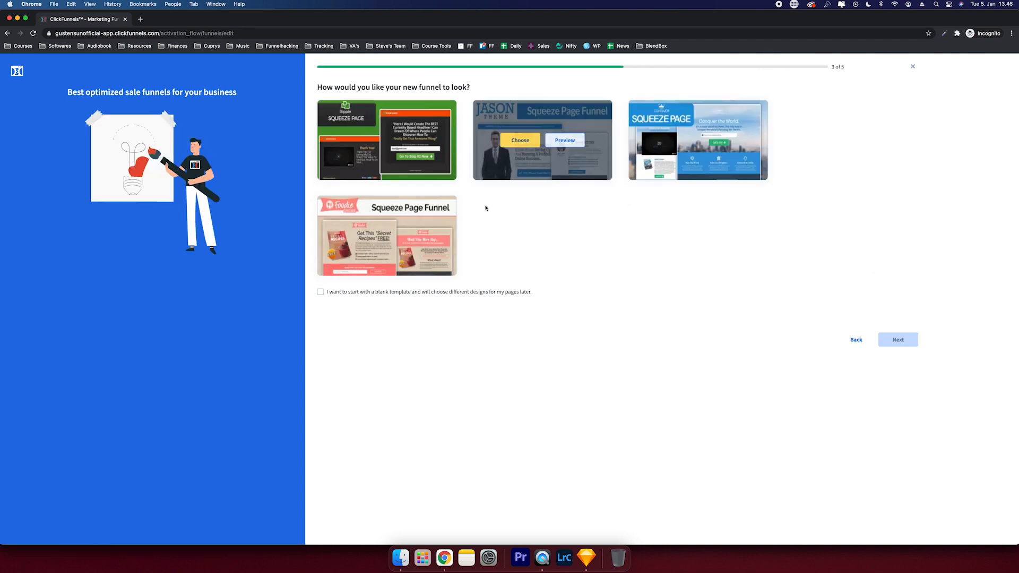
click(465, 291)
click(891, 344)
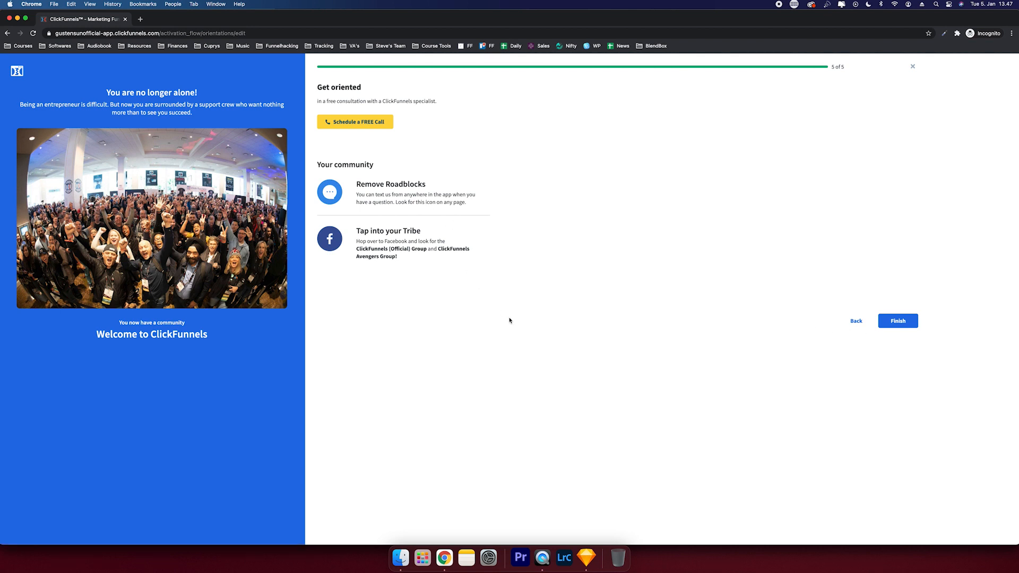
click(885, 325)
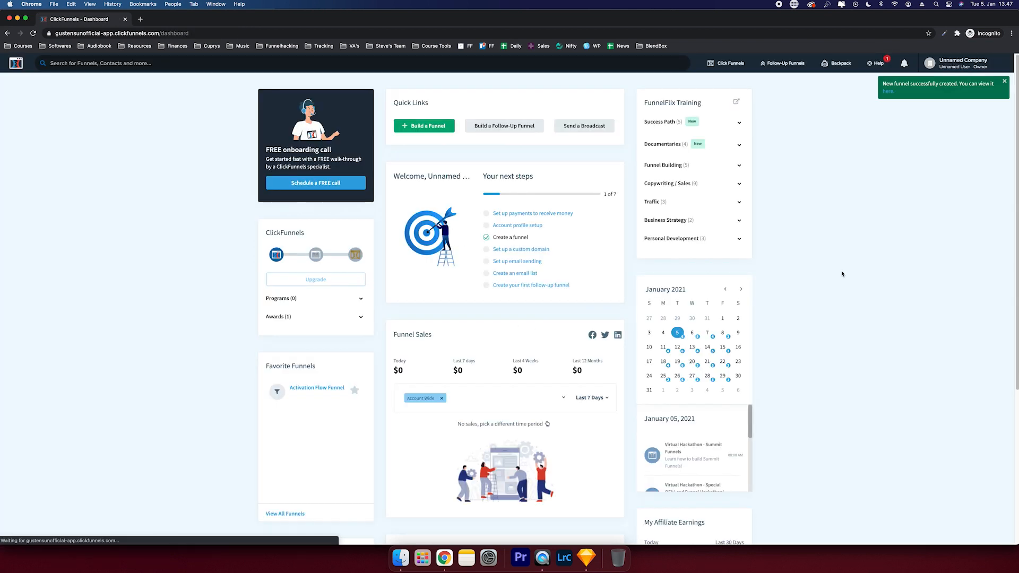
- Change the company name in Account Settings to FreedomFunnels, save, and return to the dashboard
click(950, 63)
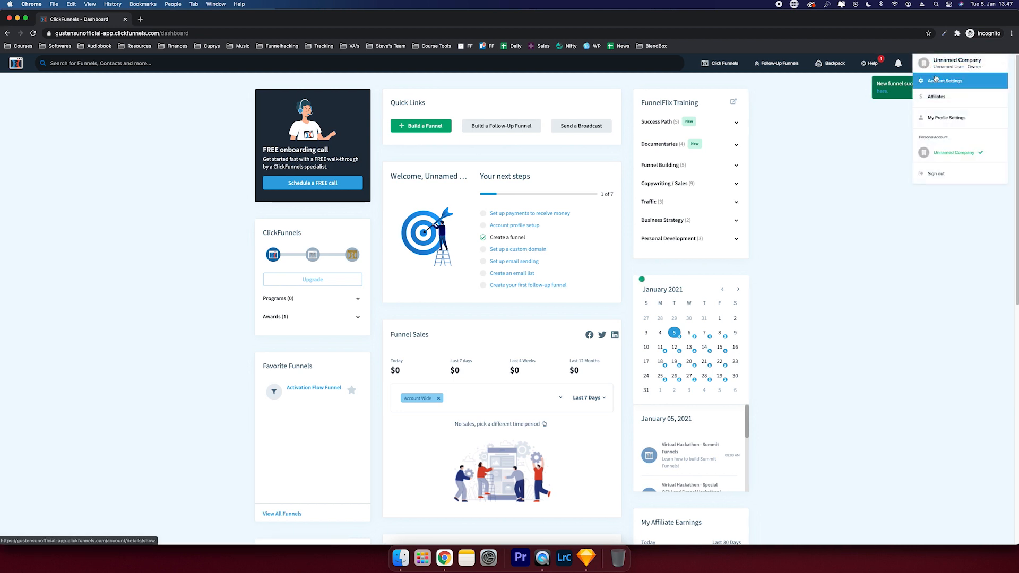
click(935, 79)
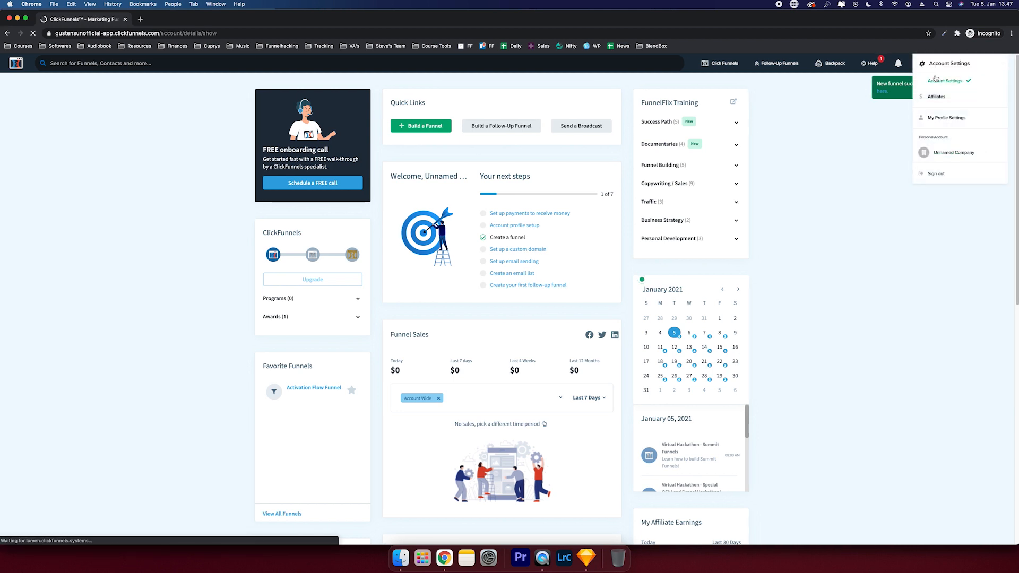
triple_click(414, 202)
text(F)
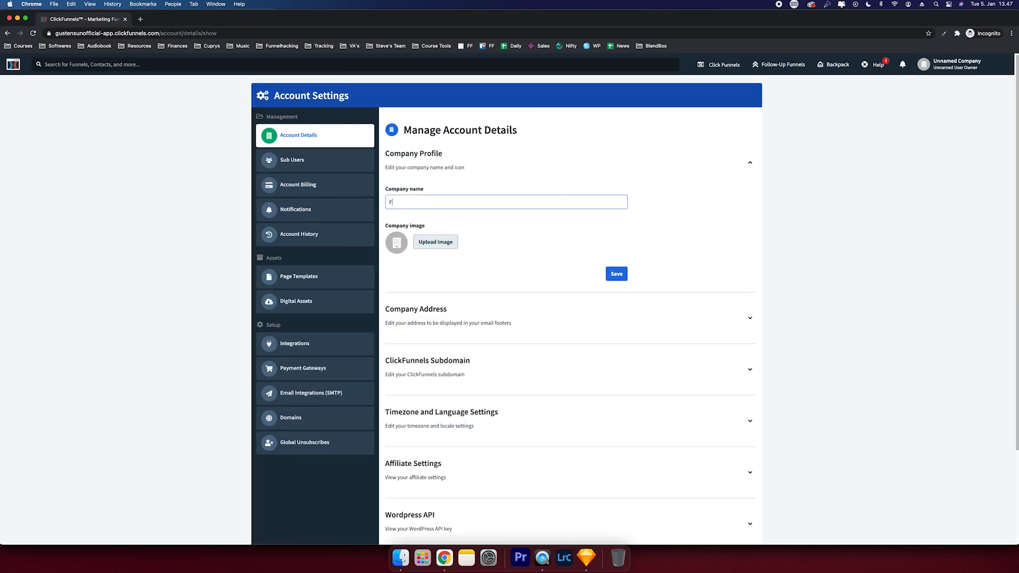
text(reedomF)
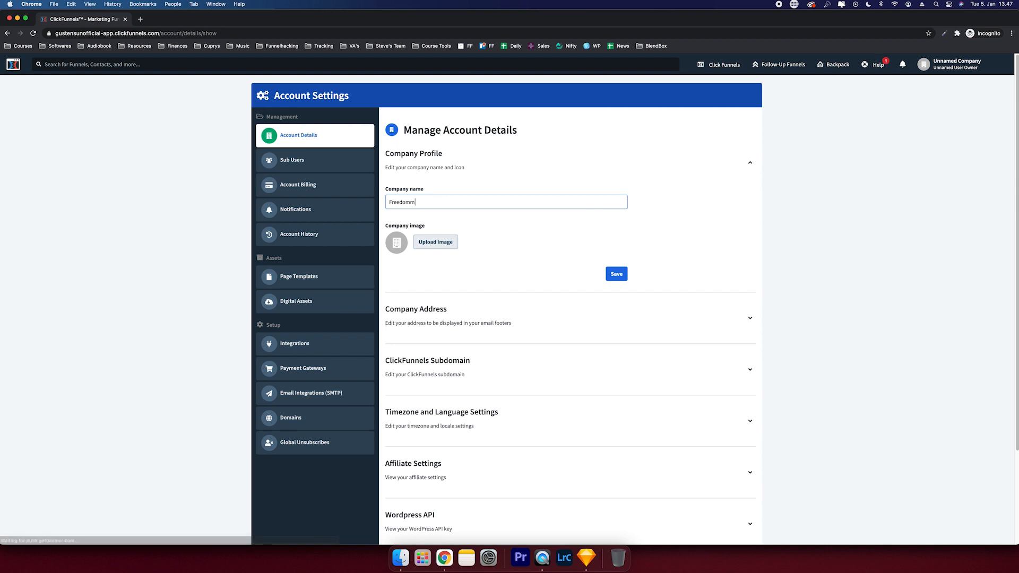
text(unnes)
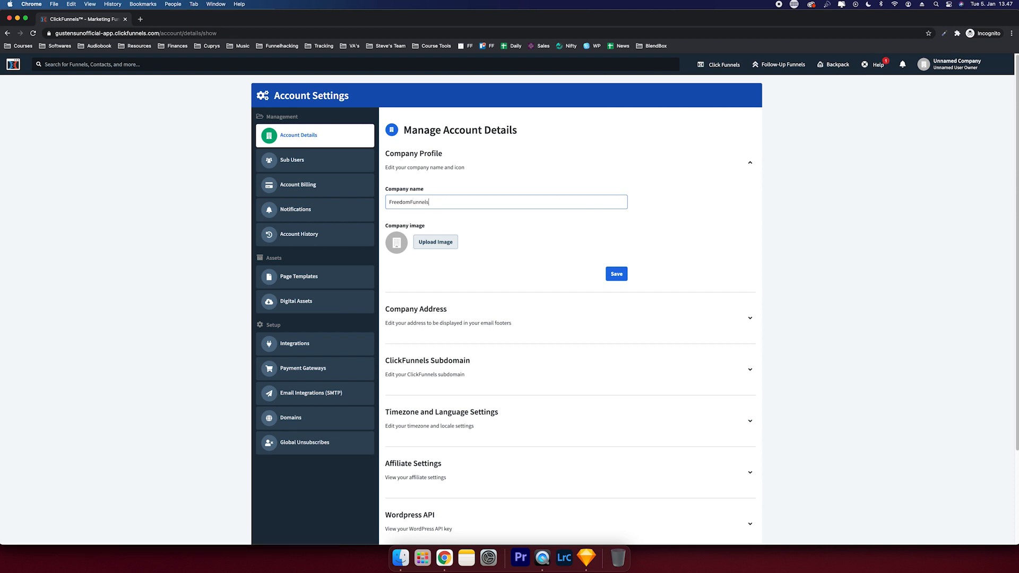
click(613, 274)
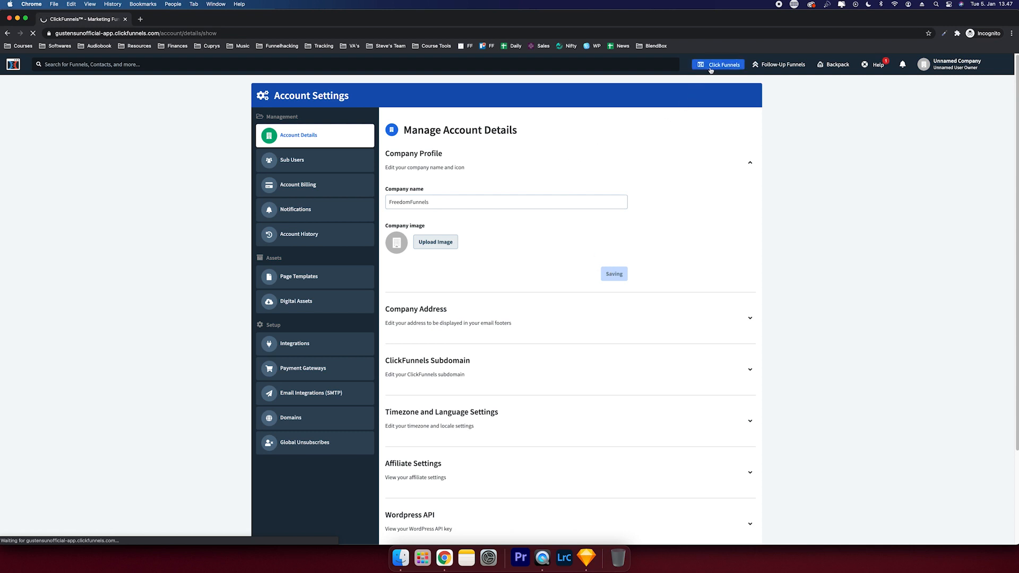
click(14, 65)
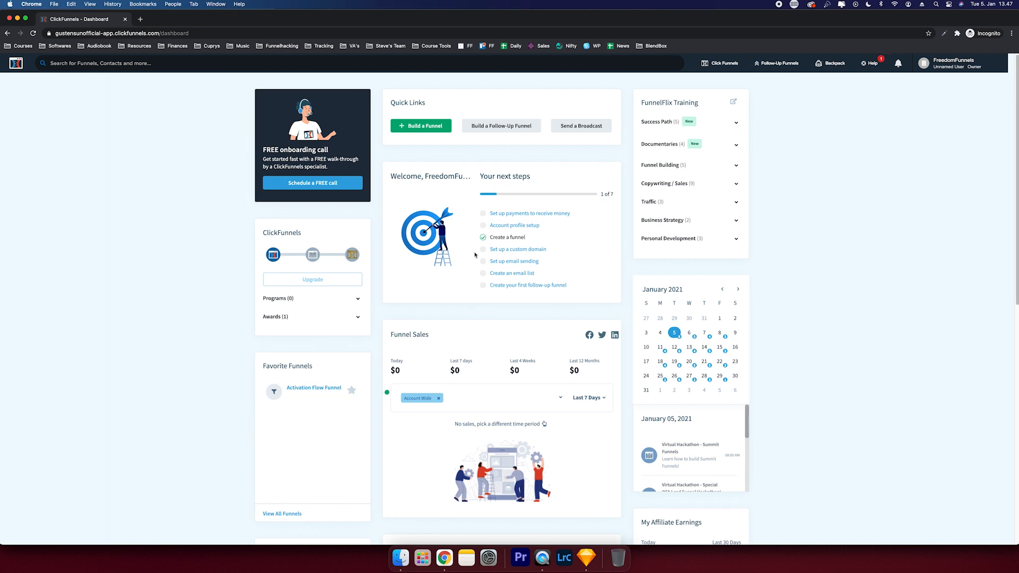
- Add the shared Leads on Demand template to the account and reload to check cloning progress
scroll(520, 251, down, 5)
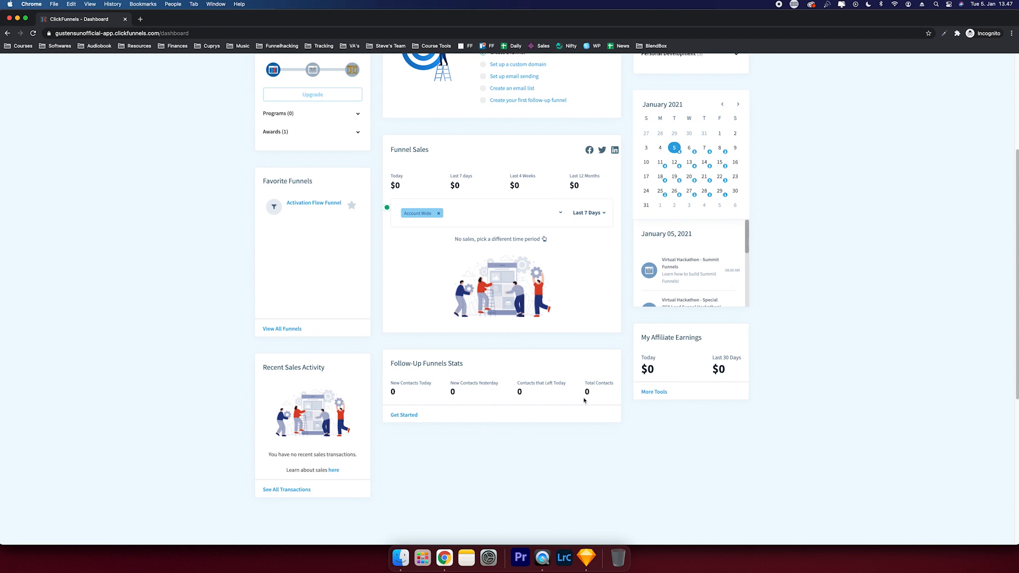
scroll(486, 401, up, 5)
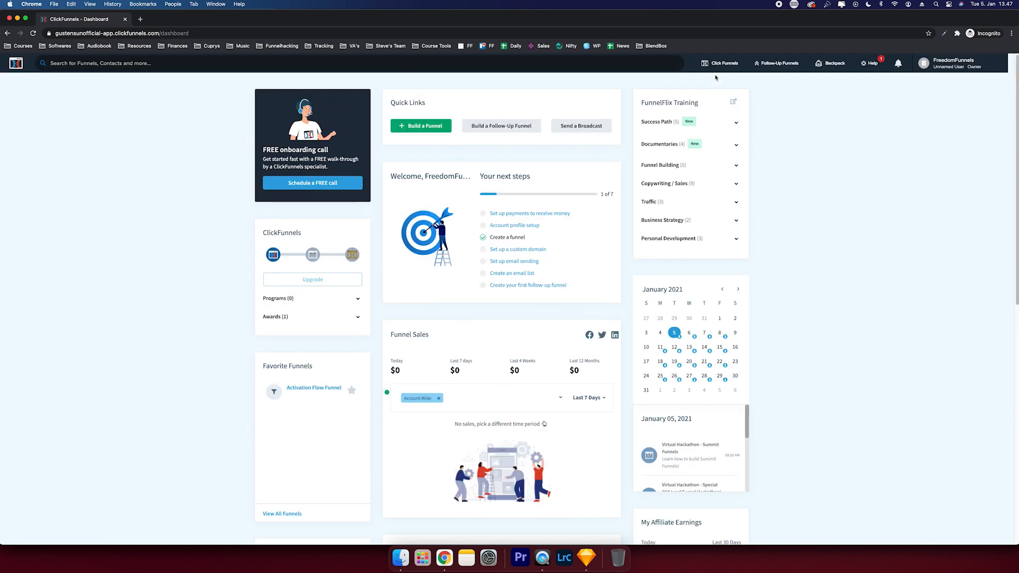
mouse_move(717, 70)
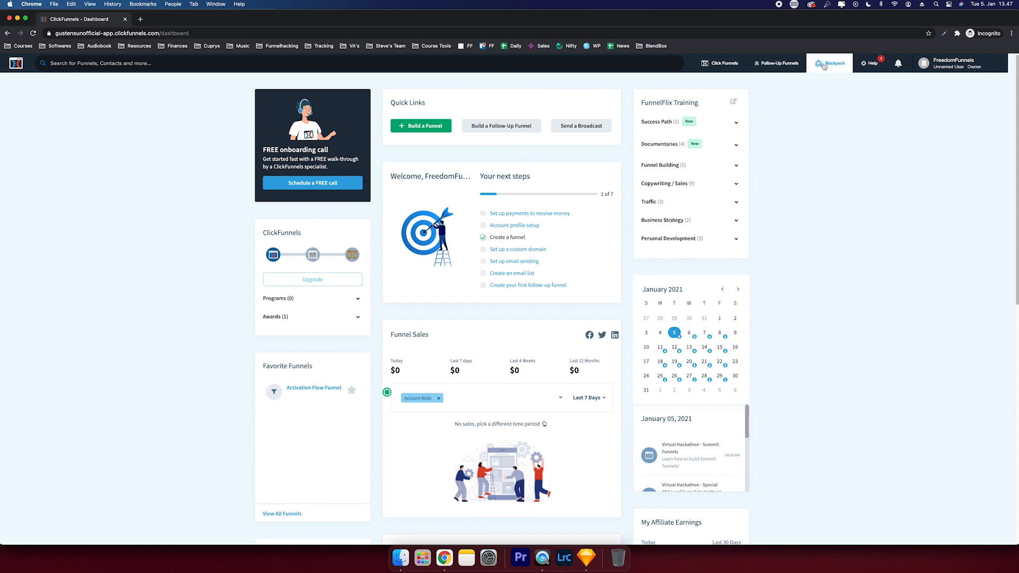
click(733, 82)
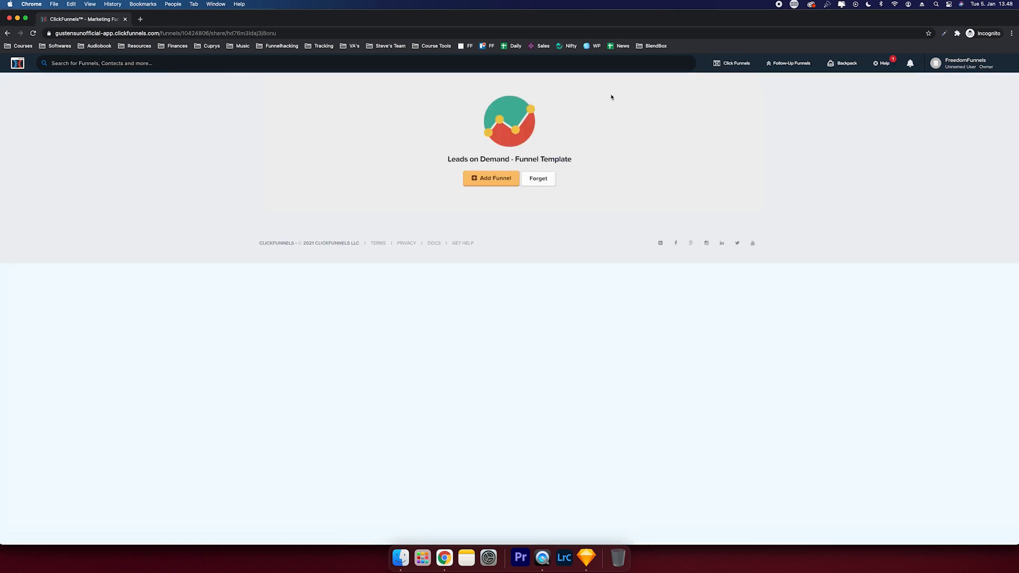
click(496, 178)
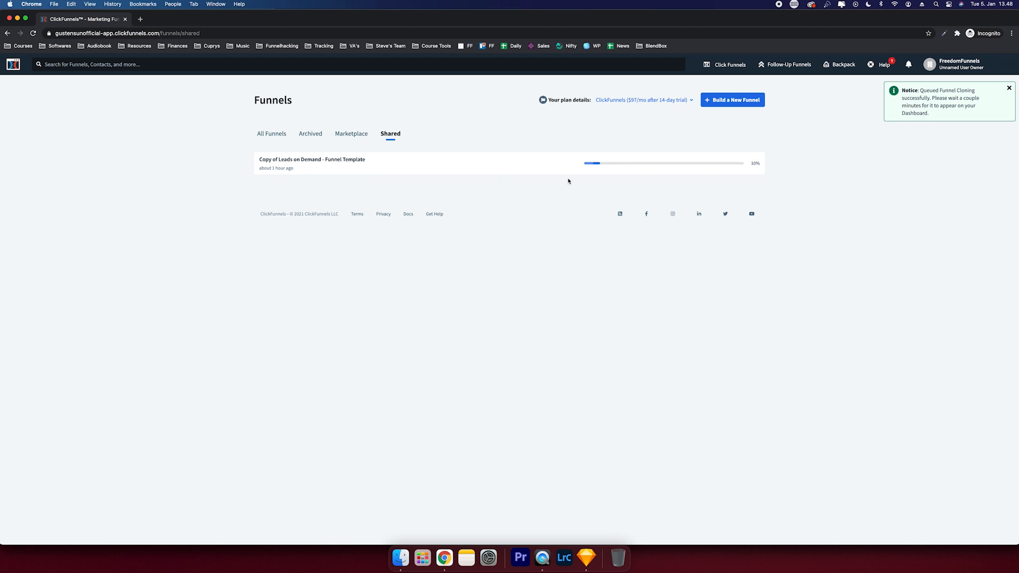
click(1009, 87)
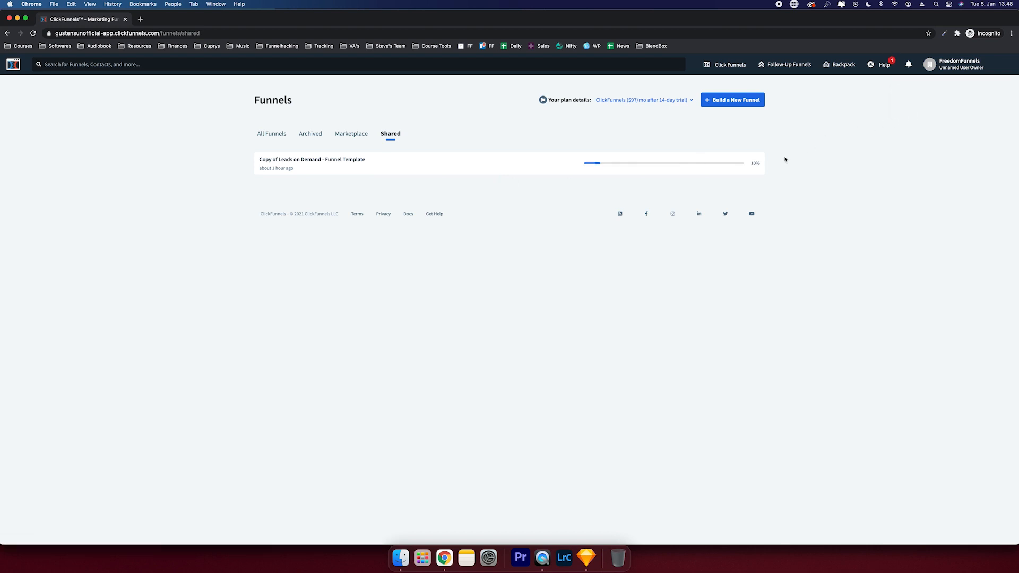
click(33, 33)
- Open the cloned funnel and launch previews of the Optin and Sales Page steps
click(746, 165)
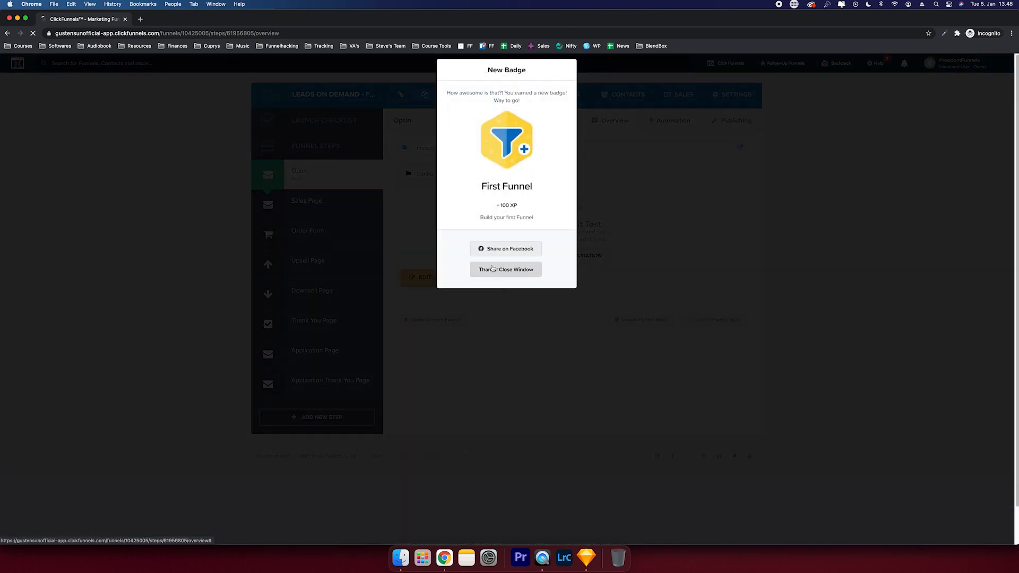
click(492, 269)
click(491, 276)
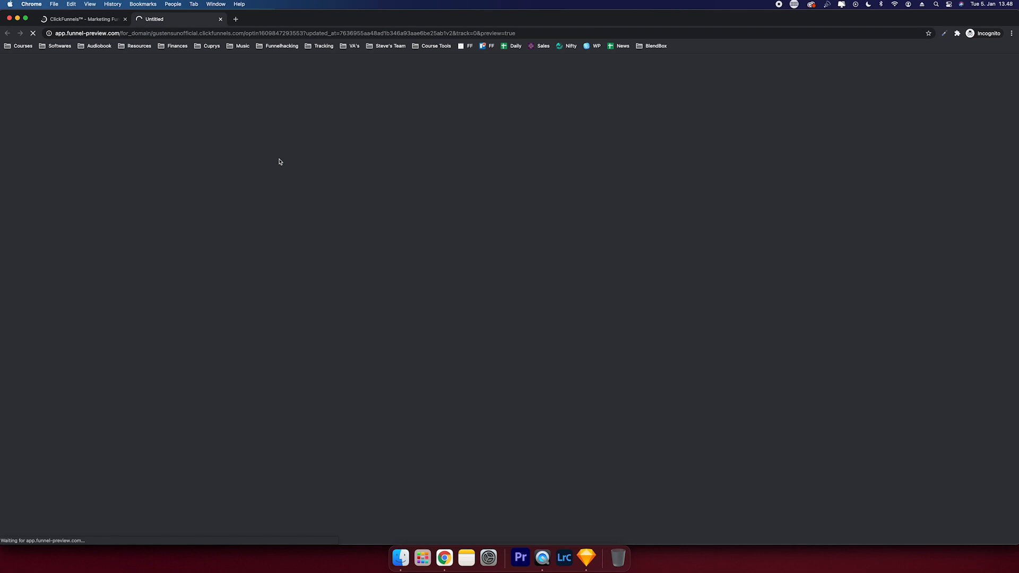
click(99, 21)
click(336, 210)
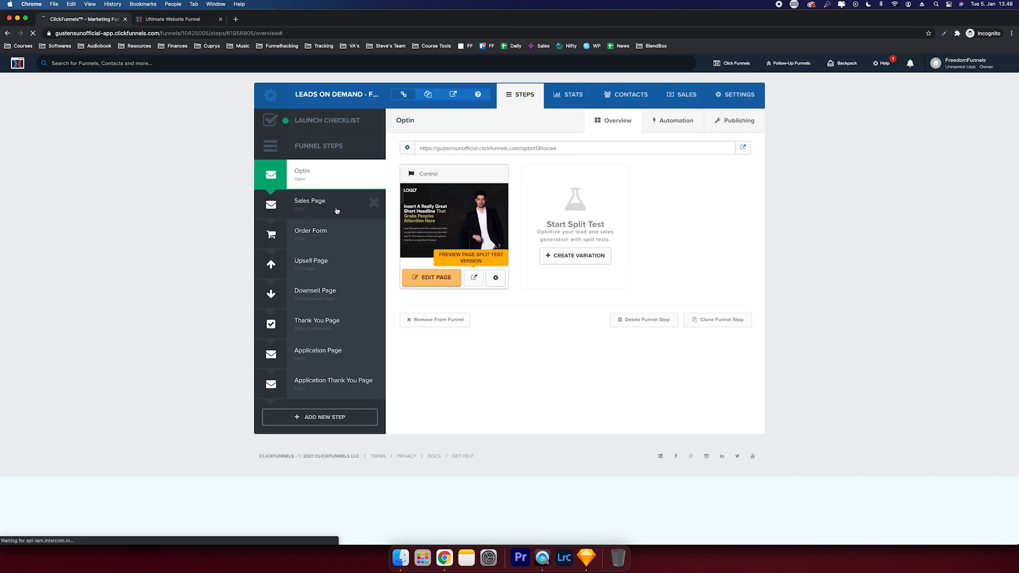
click(474, 277)
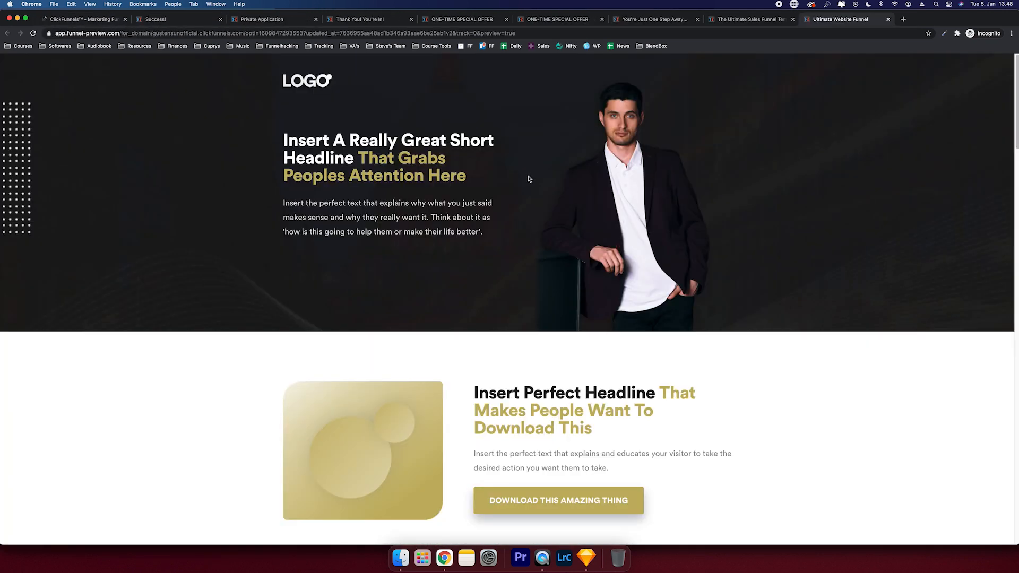
- Scroll through the optin page preview down to its footer
scroll(529, 178, down, 5)
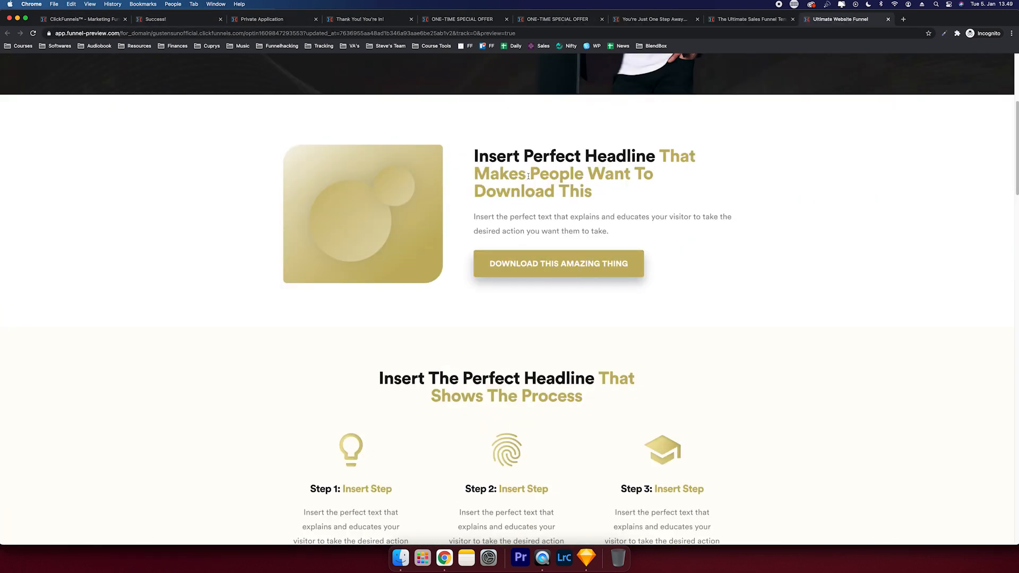
scroll(528, 176, down, 5)
scroll(528, 178, down, 6)
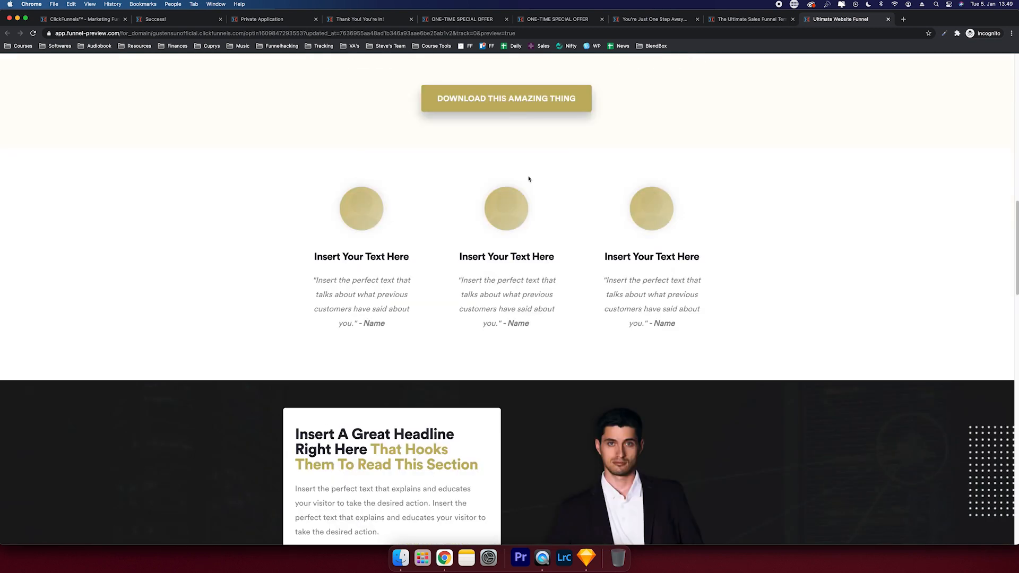
scroll(528, 179, down, 7)
scroll(529, 179, down, 9)
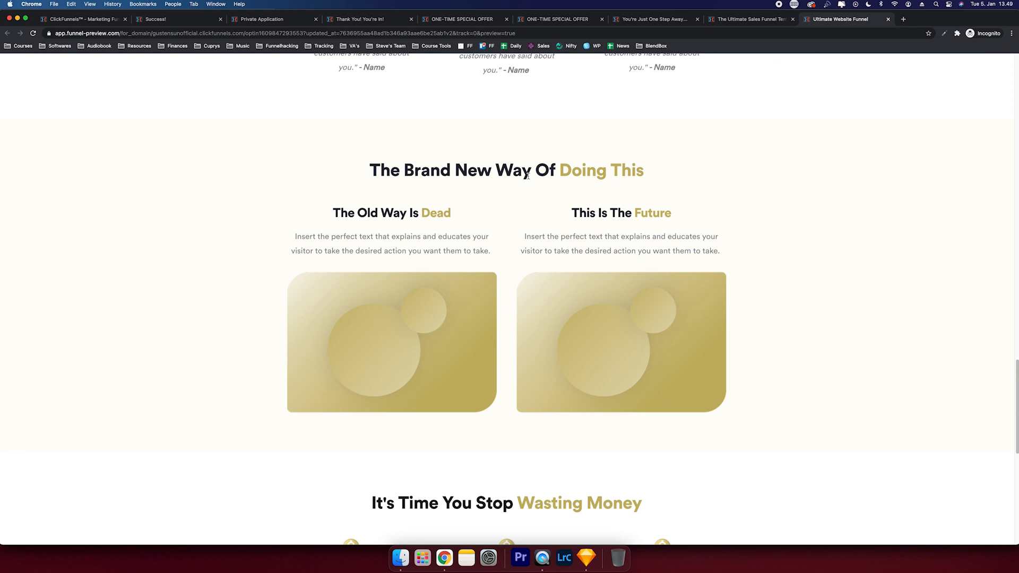
scroll(528, 176, down, 6)
scroll(528, 175, down, 3)
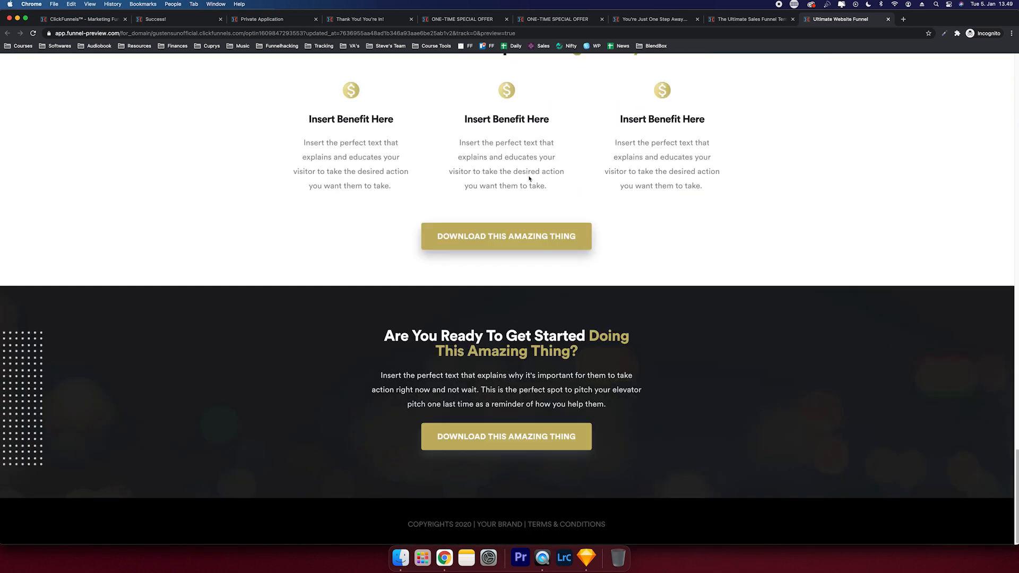
- Review the sales page preview, highlighting its banner and main heading while scrolling down
click(774, 19)
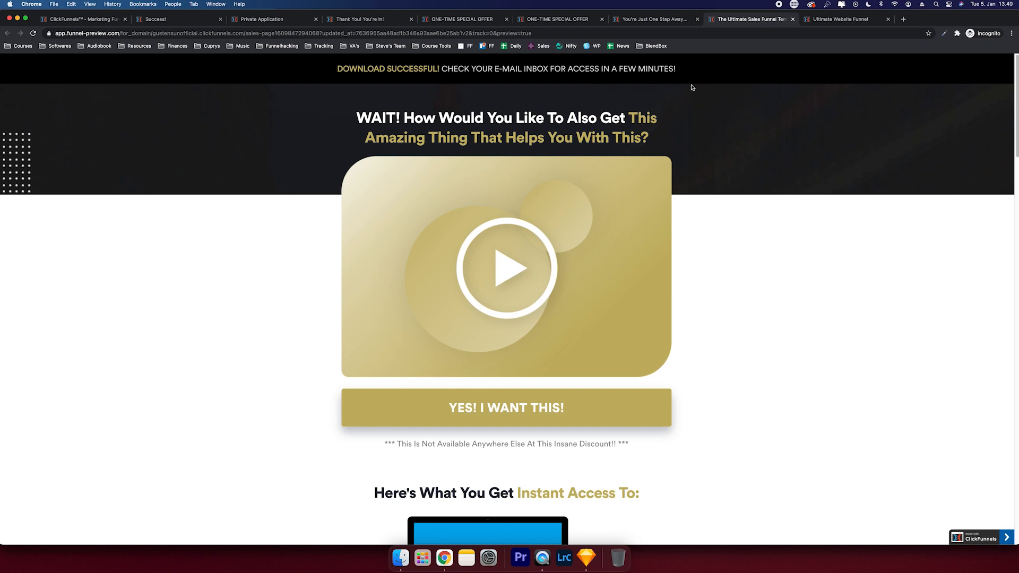
drag(699, 69, 432, 62)
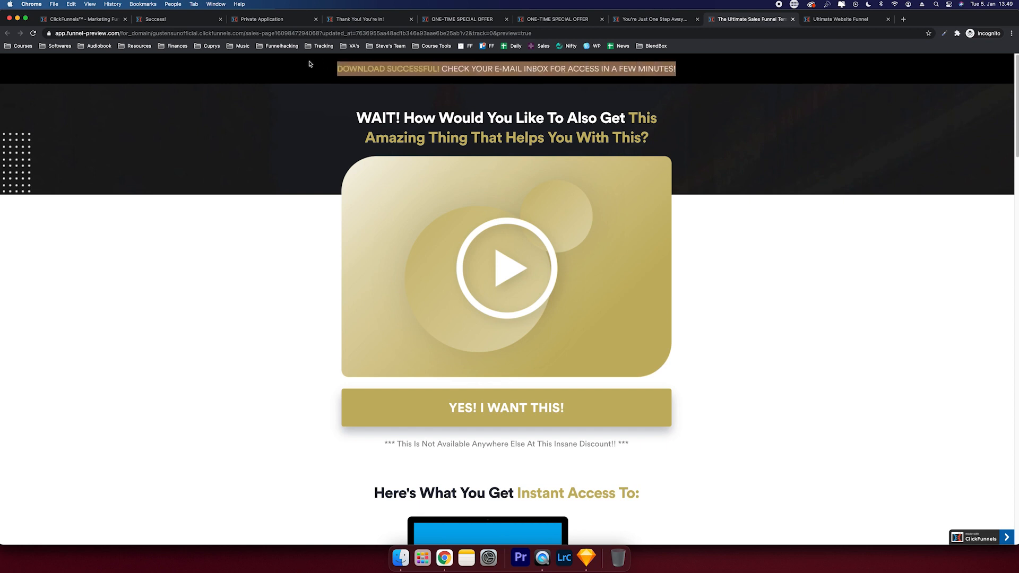
click(300, 118)
drag(396, 122, 678, 141)
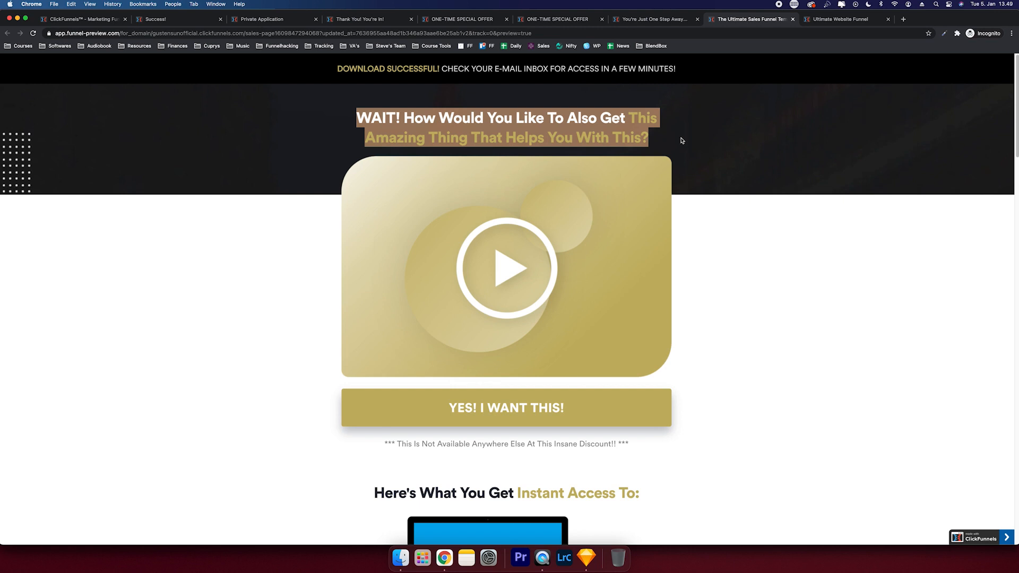
click(682, 141)
scroll(681, 142, down, 10)
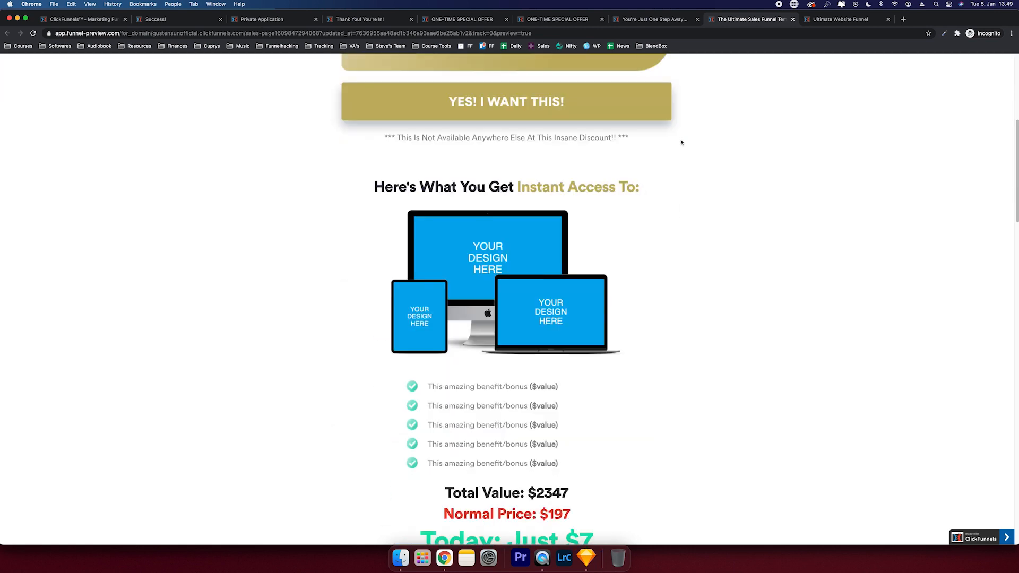
scroll(681, 142, down, 15)
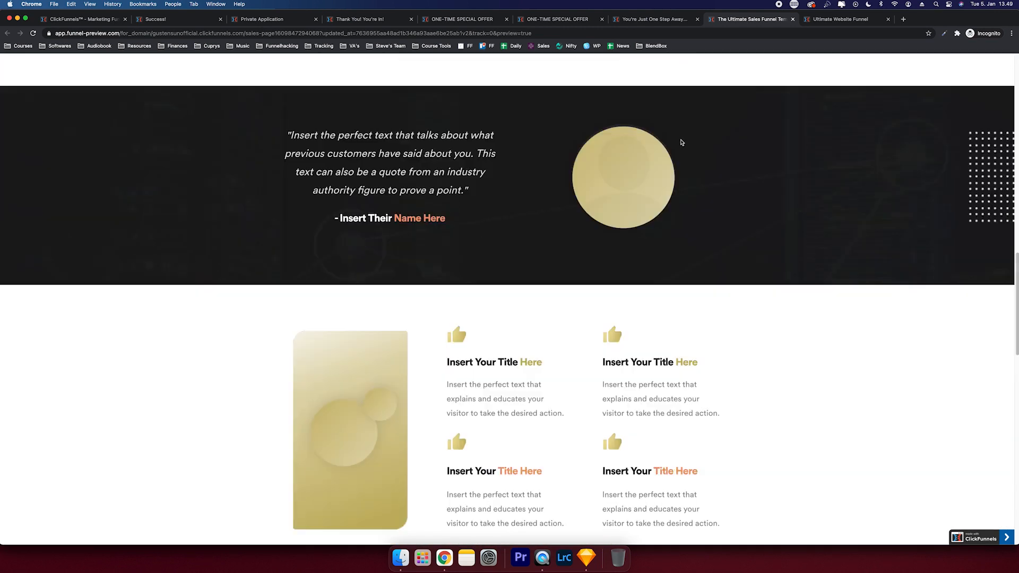
scroll(681, 142, down, 10)
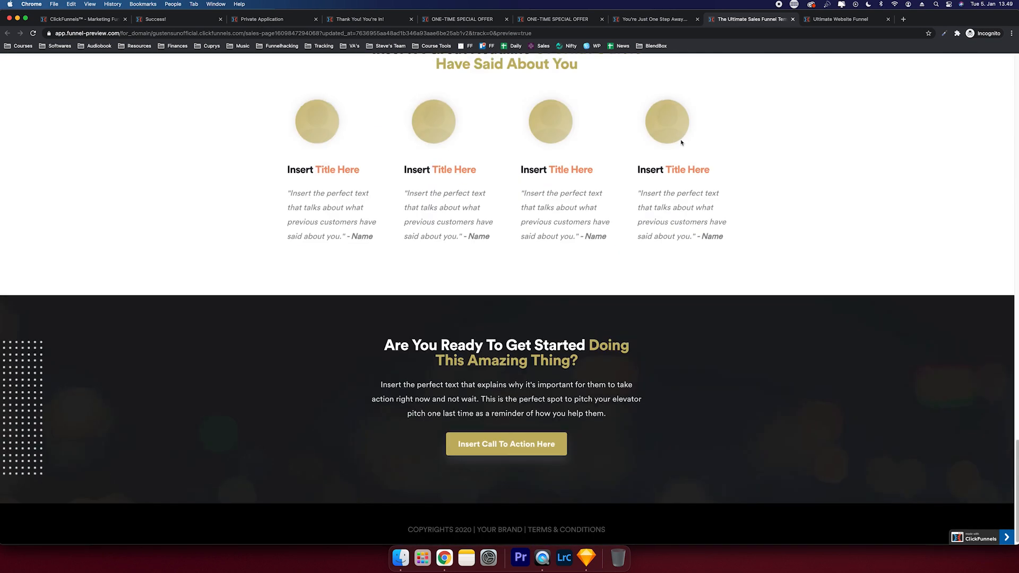
- Dismiss the opt-in popup and scroll through the order form page preview
mouse_move(663, 32)
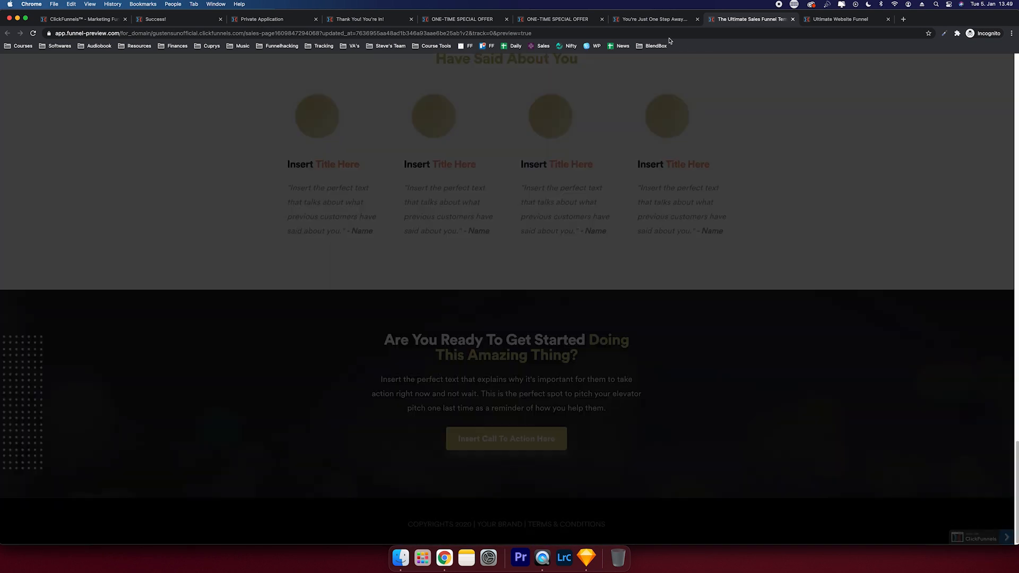
click(649, 95)
click(679, 19)
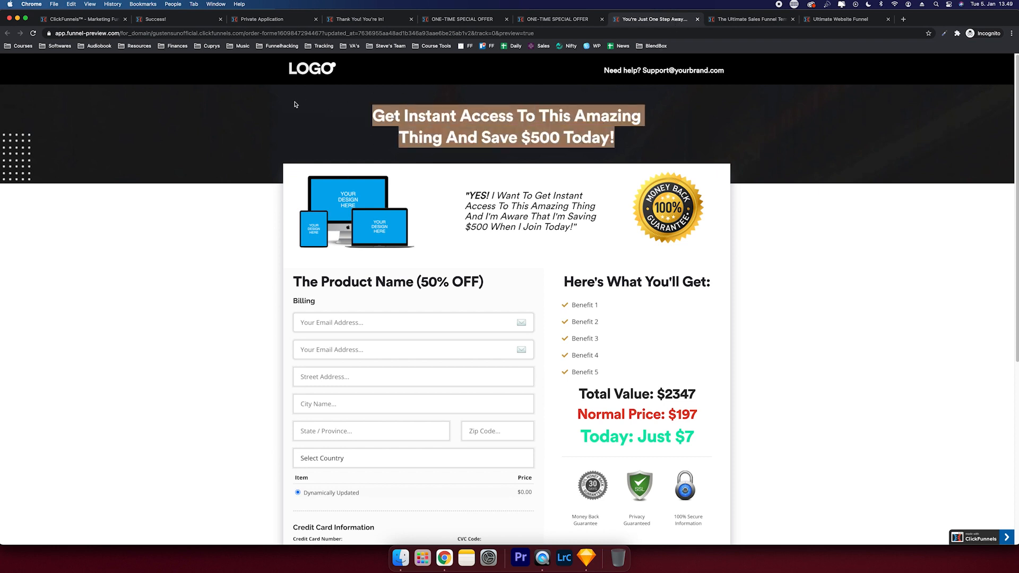
scroll(295, 104, down, 3)
scroll(295, 105, down, 6)
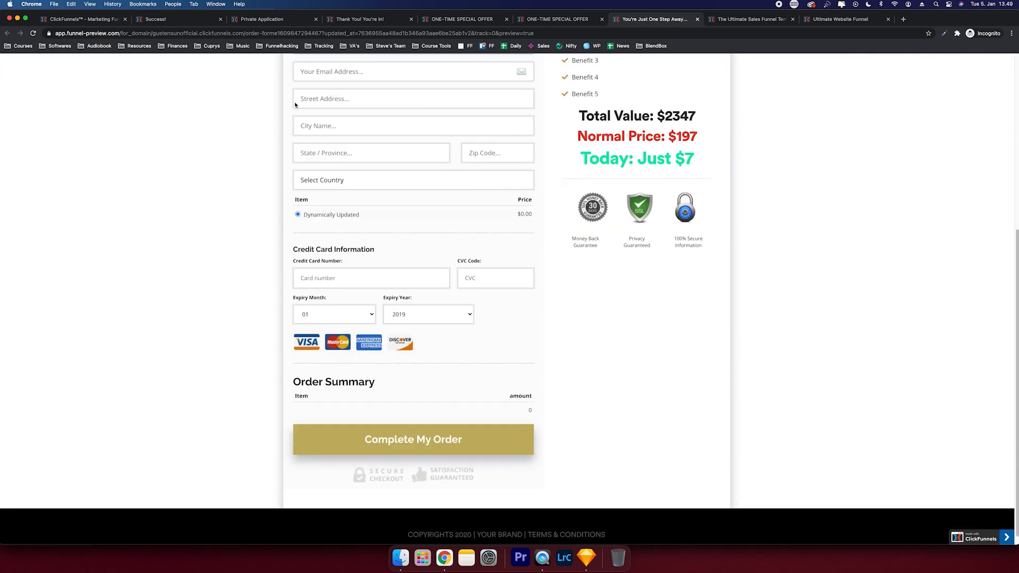
- Review the upsell preview, highlighting the One-Time Special Offer headline and scrolling down
click(559, 21)
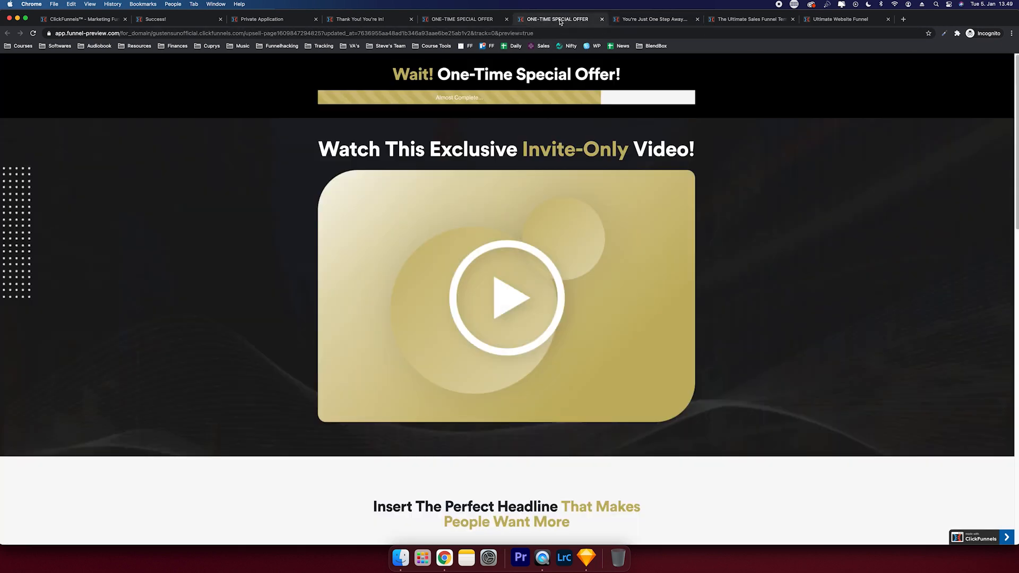
drag(371, 79, 654, 72)
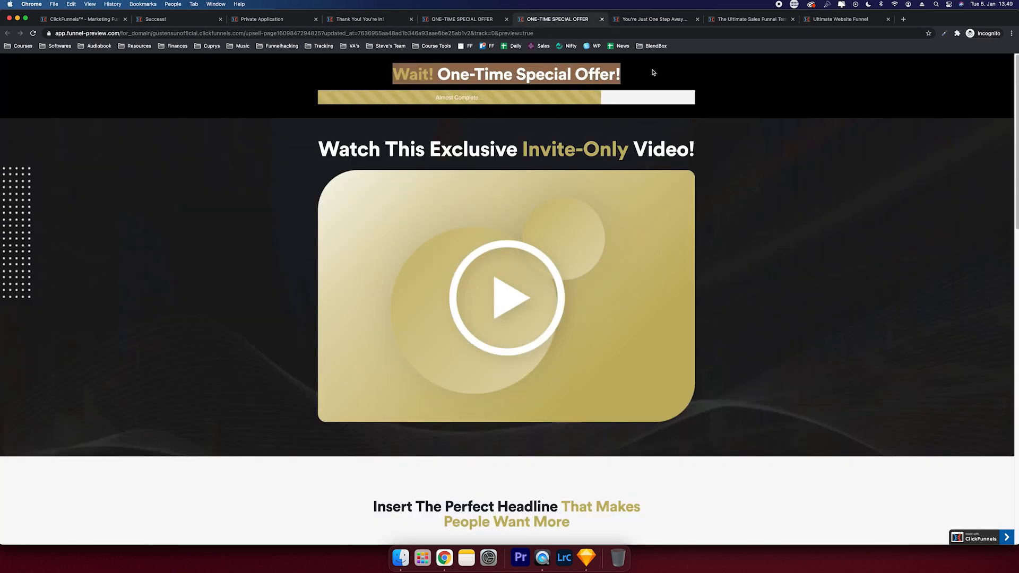
drag(690, 144, 249, 142)
click(248, 142)
scroll(248, 144, down, 6)
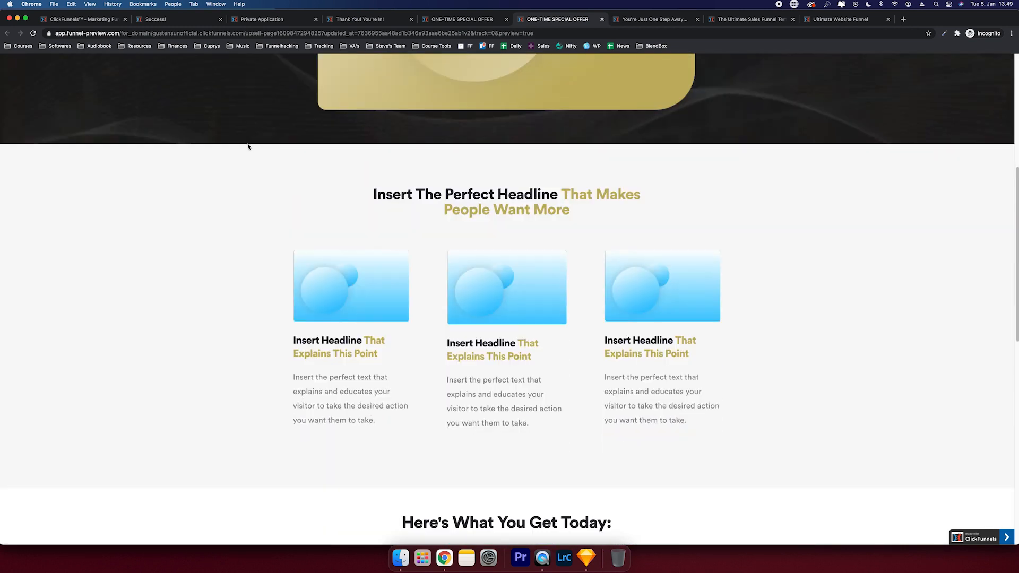
scroll(247, 146, down, 4)
scroll(248, 147, down, 5)
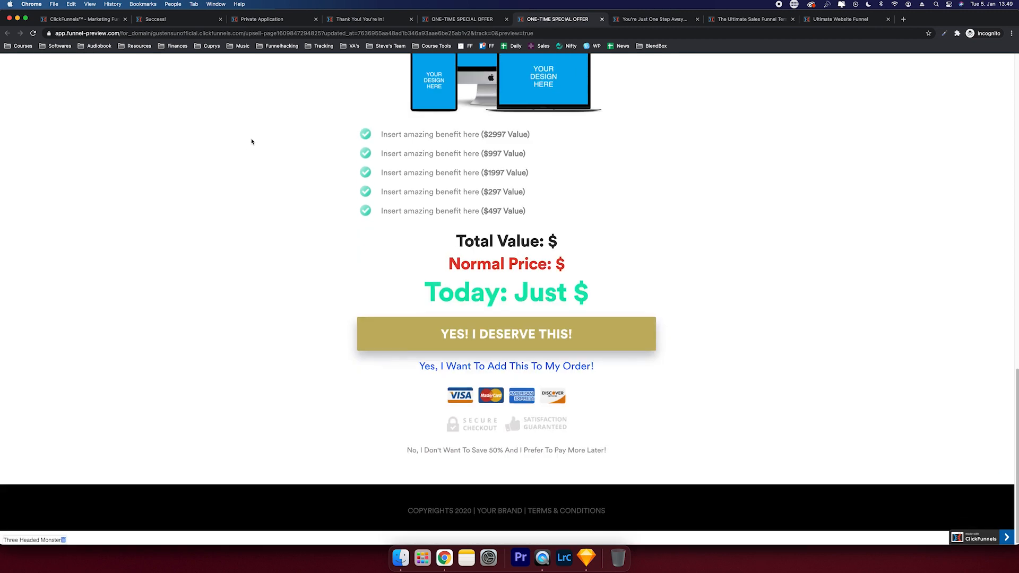
- Review the payment-plan downsell preview, highlighting its question and video headings
click(483, 24)
drag(417, 72, 687, 105)
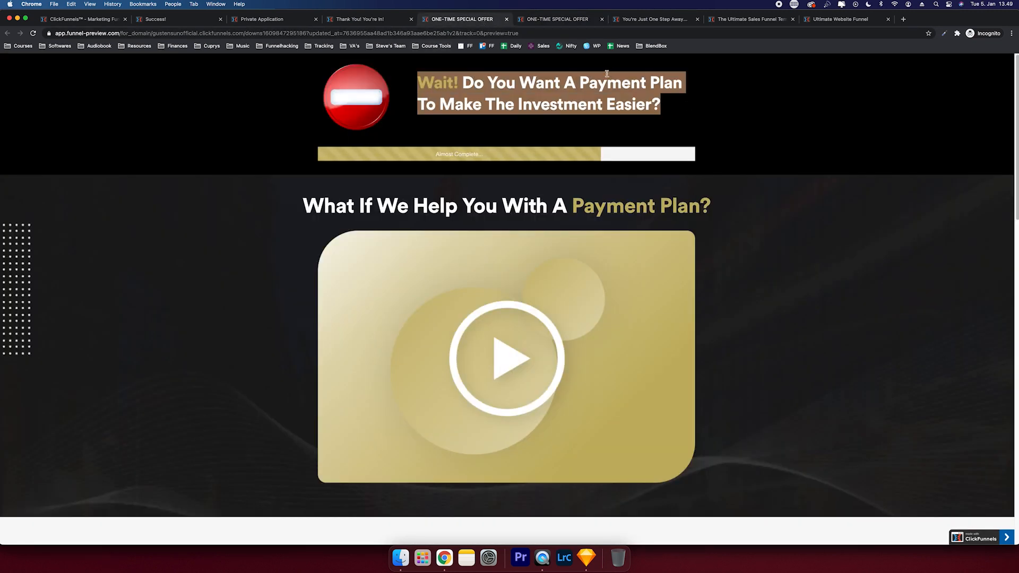
drag(303, 200, 700, 207)
scroll(701, 207, down, 15)
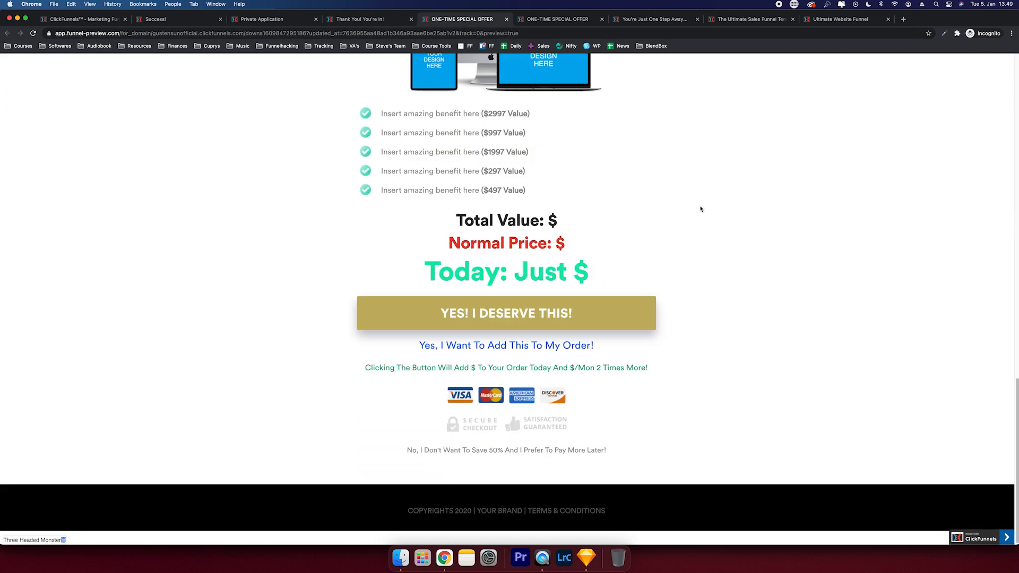
- Review the order-complete thank-you page, then bring up the private application preview
click(392, 20)
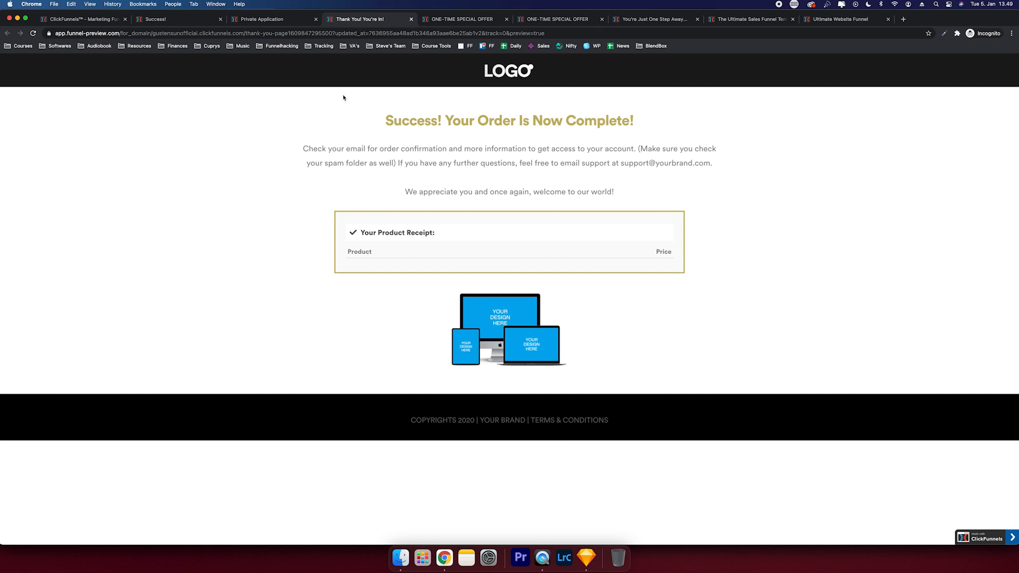
drag(343, 98, 664, 136)
click(657, 134)
drag(268, 148, 635, 144)
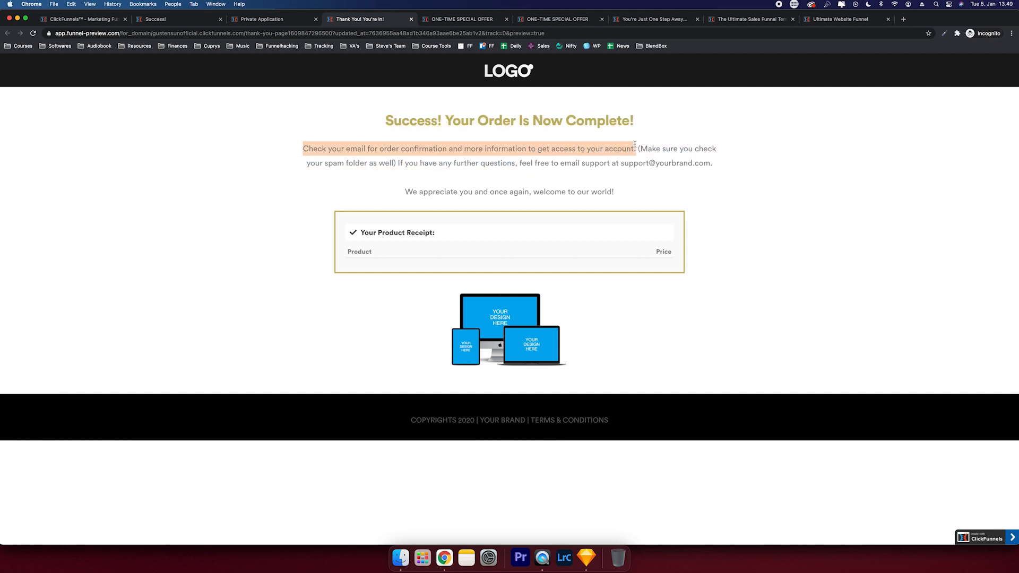
key(ctrl+shift+Tab)
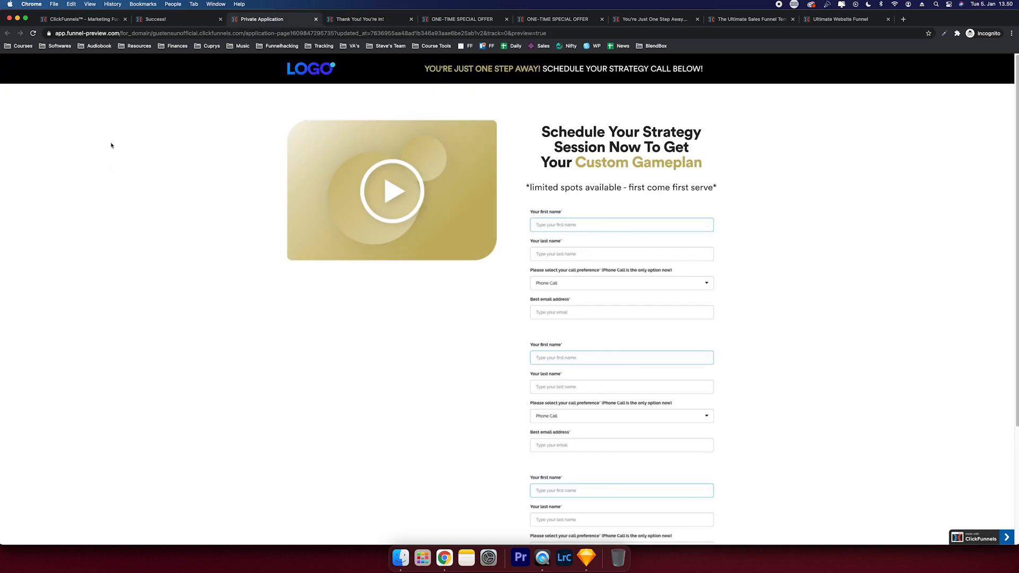
- Review the private application page preview, selecting its strategy session headline
click(96, 20)
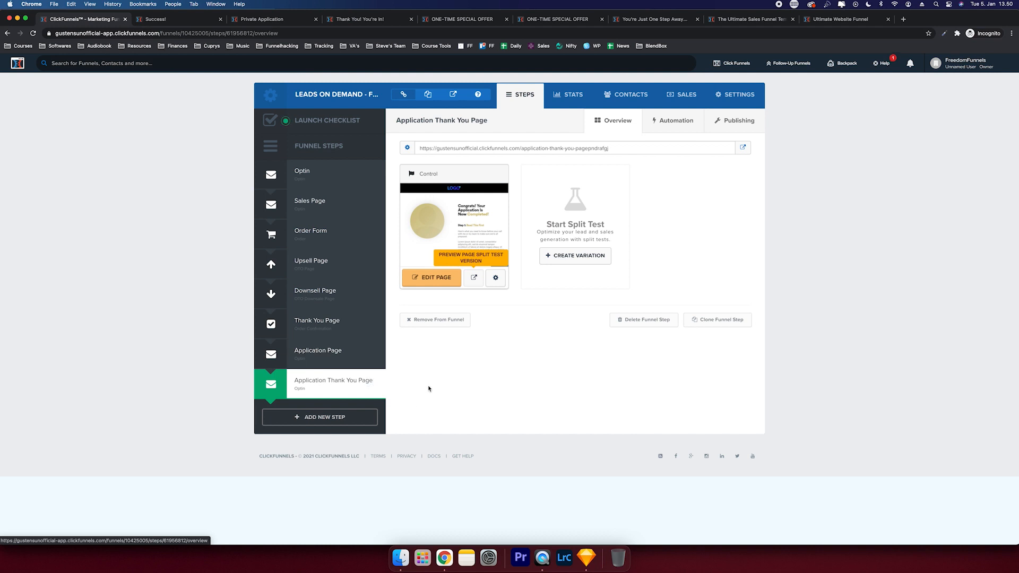
click(296, 20)
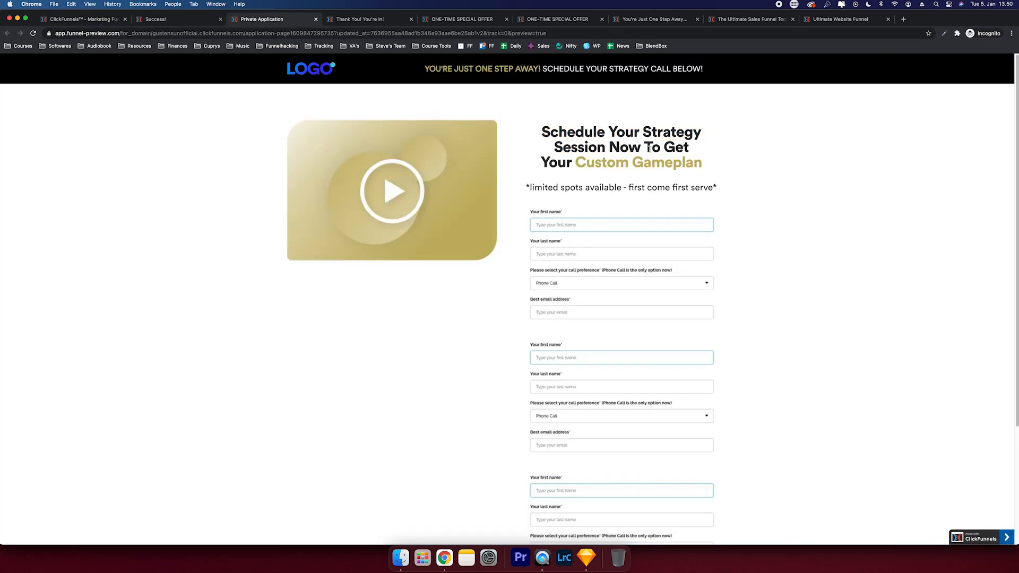
triple_click(586, 138)
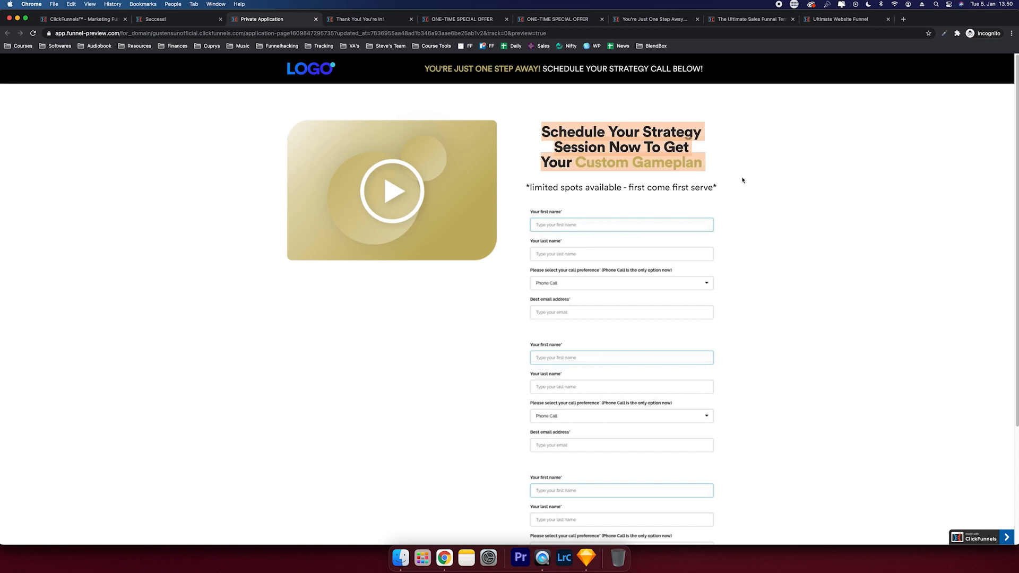
click(742, 181)
scroll(739, 177, down, 5)
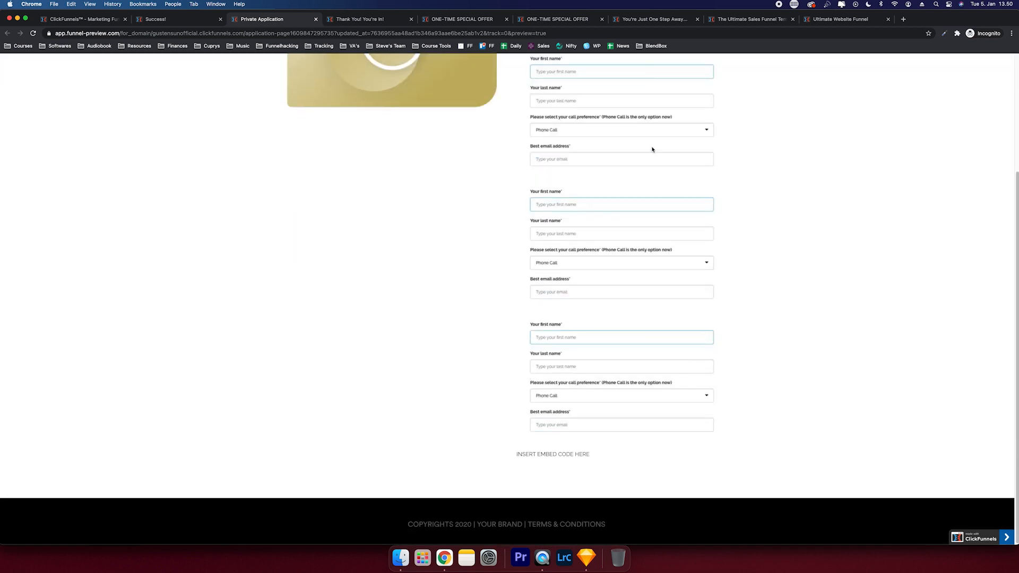
- Review the application thank-you page text, including the Step 1: Read This First heading
click(210, 25)
drag(567, 125, 807, 372)
click(789, 352)
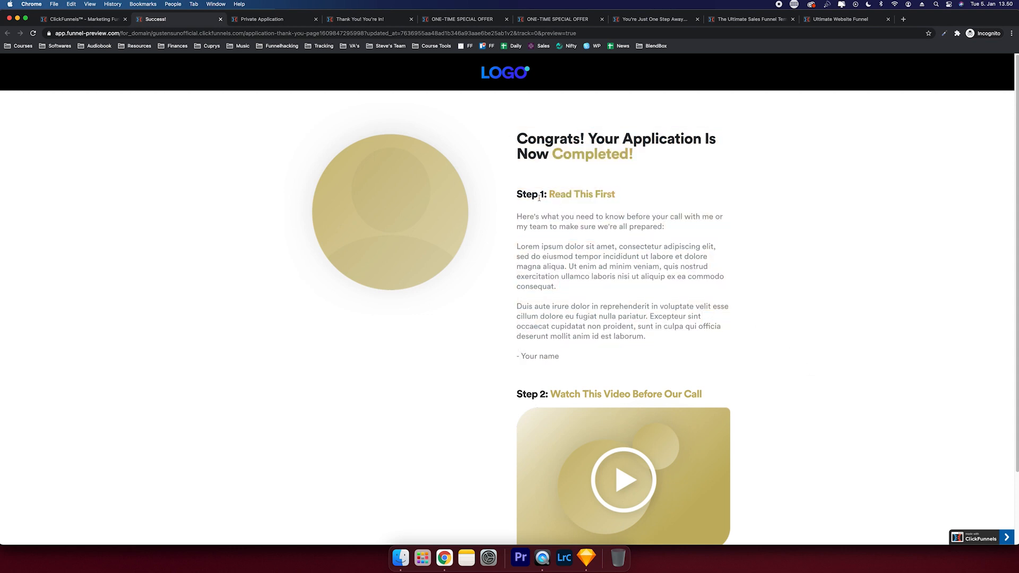
drag(516, 197, 693, 198)
click(612, 349)
drag(517, 393, 784, 407)
click(783, 406)
scroll(783, 403, down, 3)
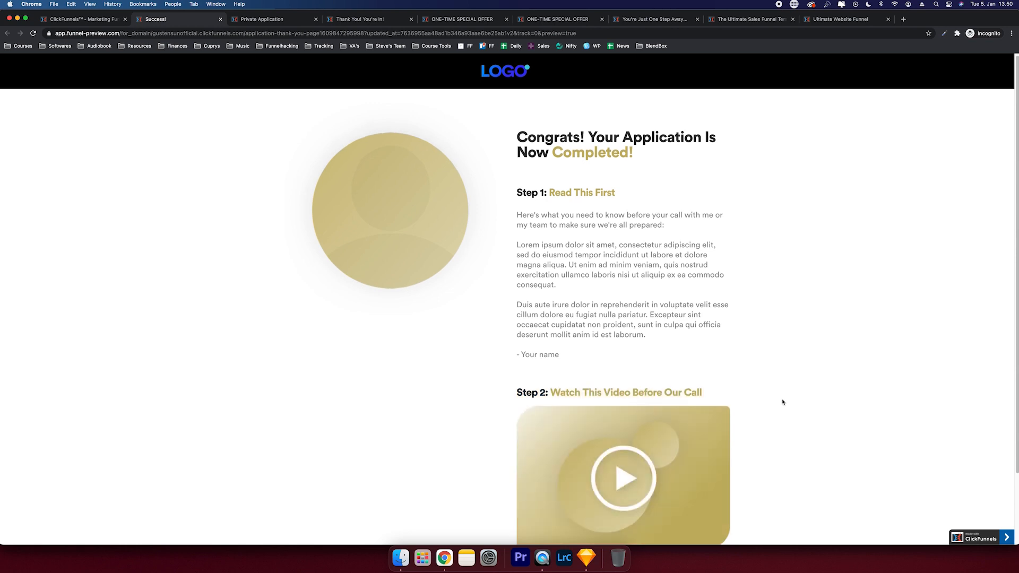
scroll(781, 401, up, 3)
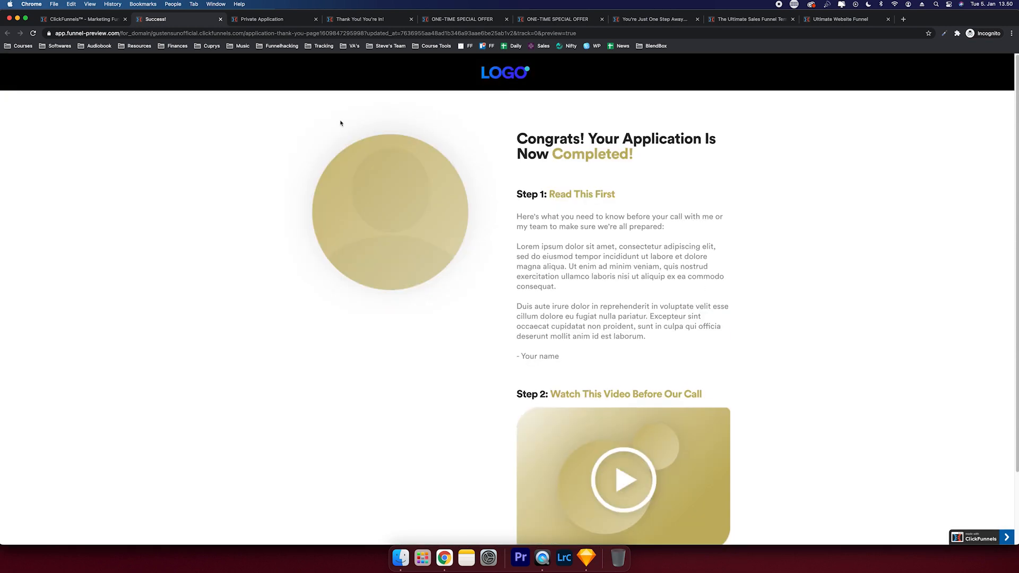
click(105, 20)
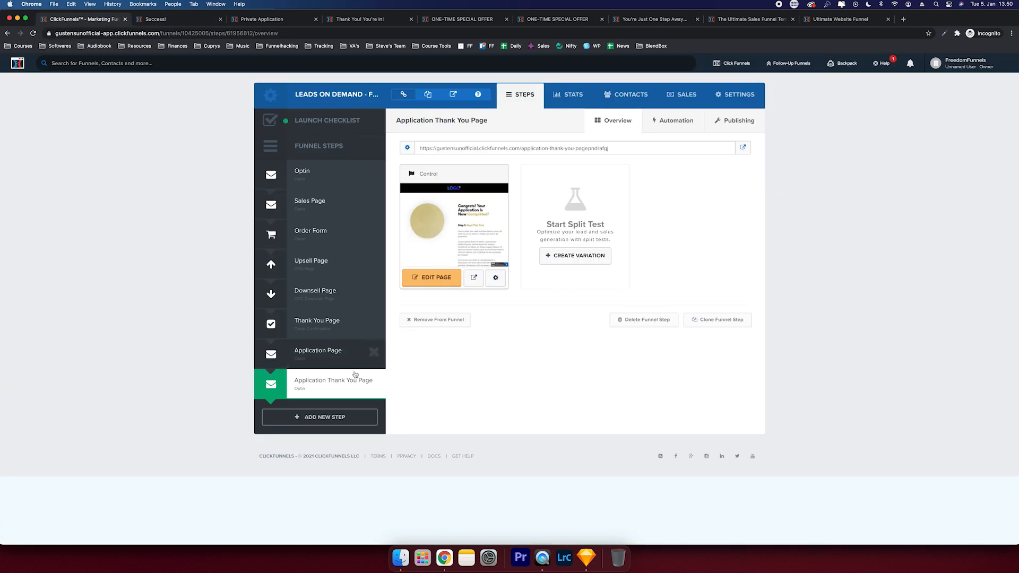
- Delete the Application Thank You Page and Application Page steps
click(371, 382)
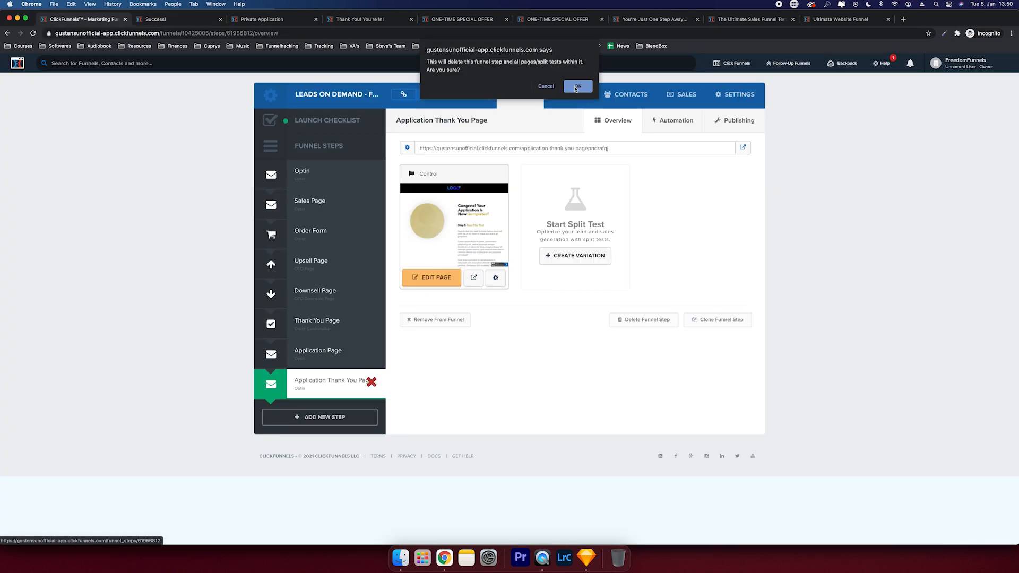
click(577, 86)
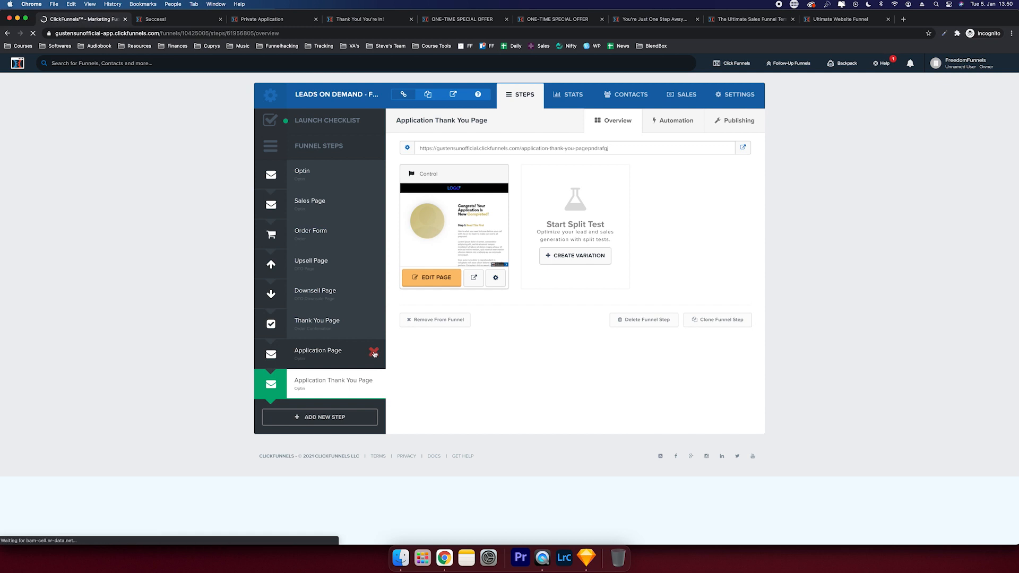
click(374, 352)
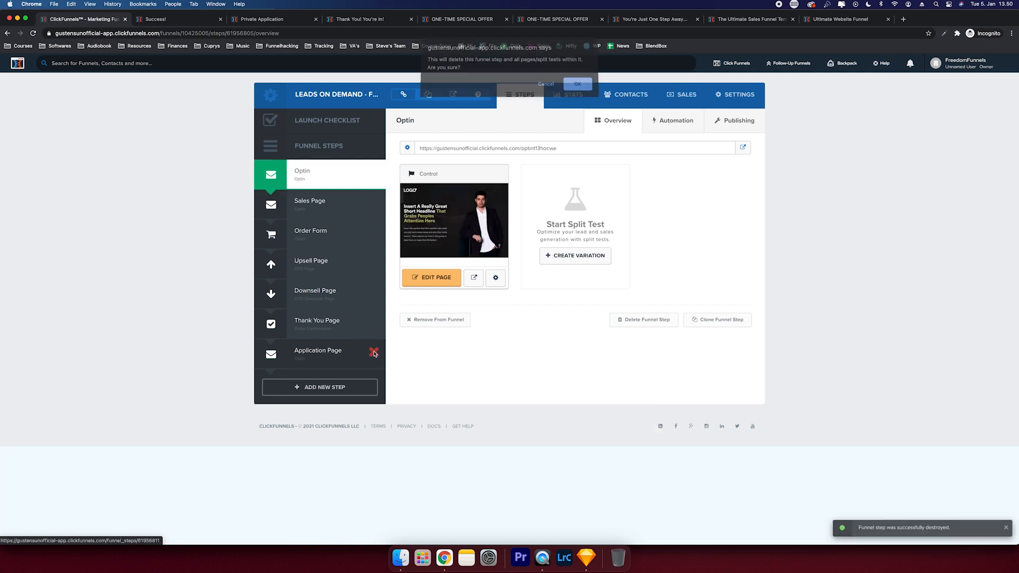
click(579, 87)
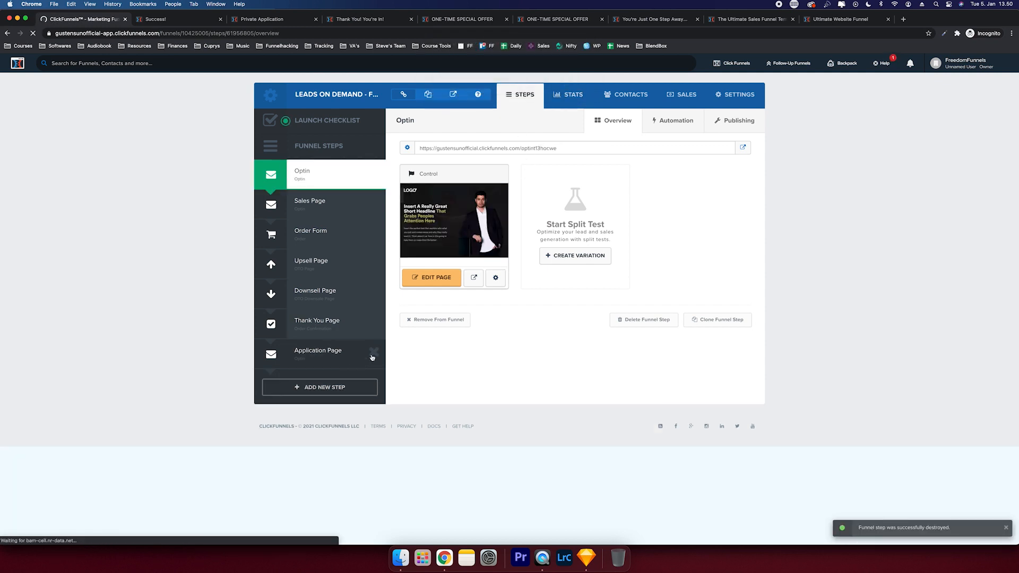
- Delete the Sales Page step while keeping the Thank You Page step
click(374, 323)
key(Escape)
click(374, 205)
click(579, 87)
click(723, 96)
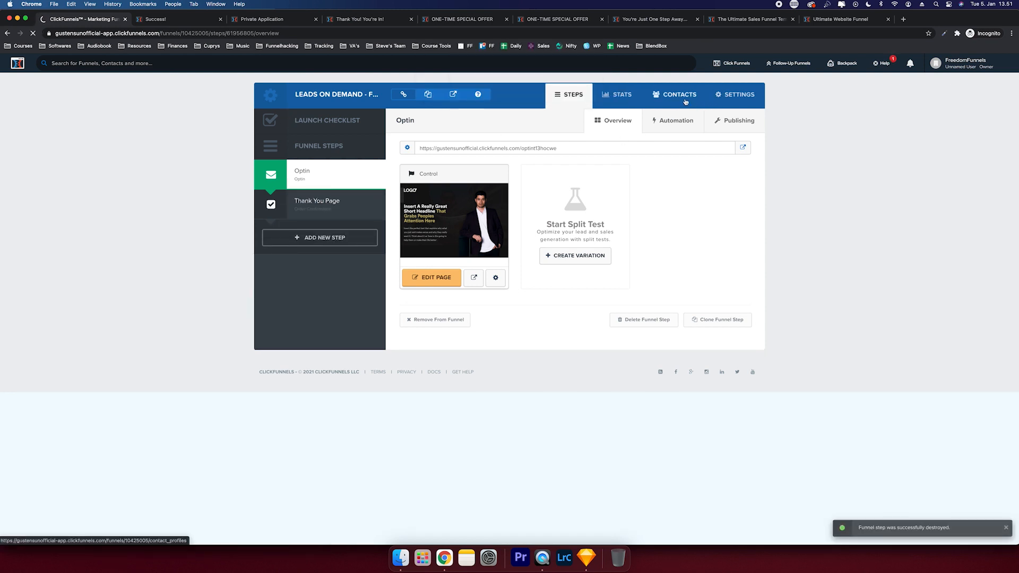
- Rename the funnel to 'Free Course & Funnel Template' with path free-download
triple_click(508, 156)
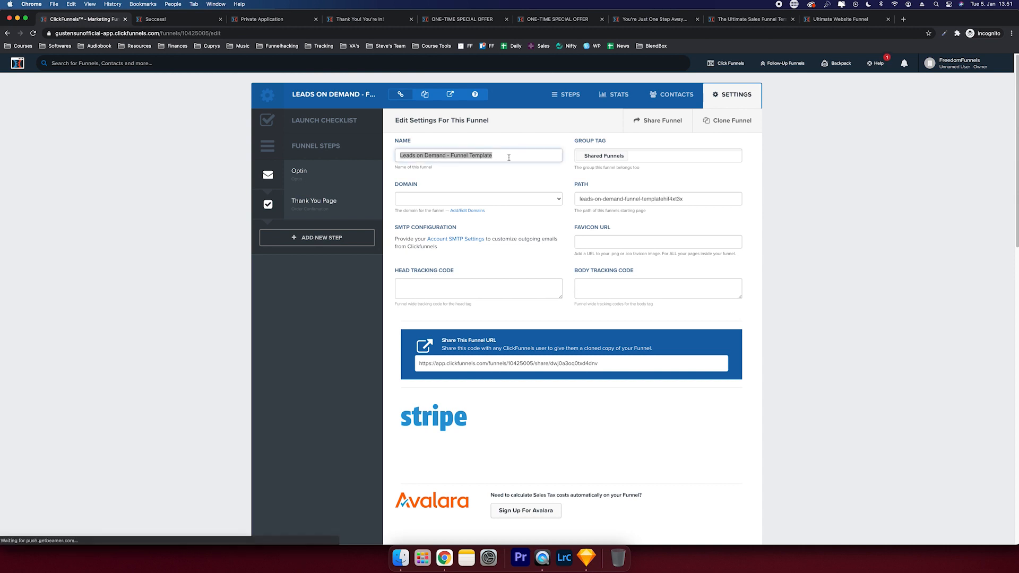
text(Free Course)
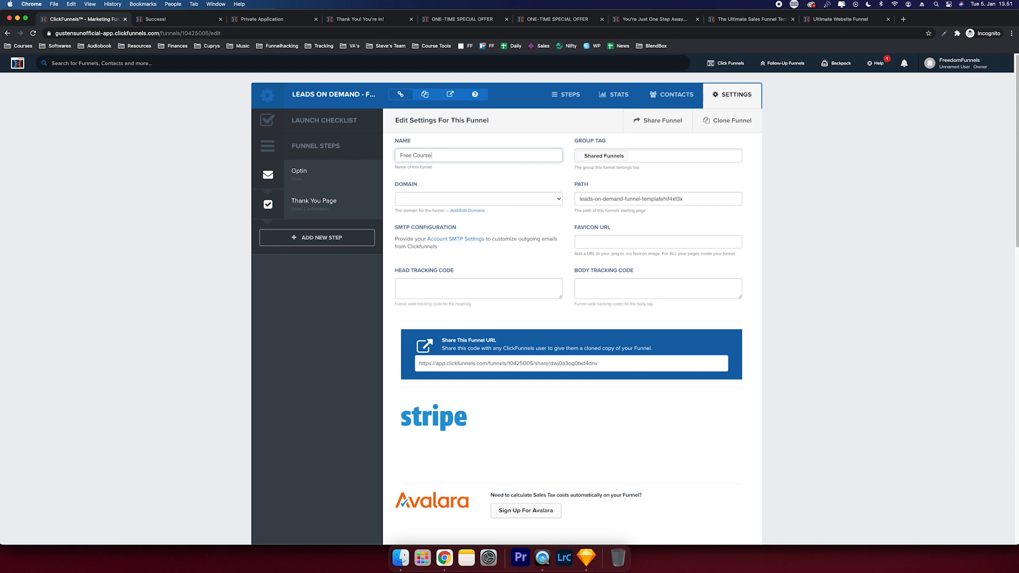
text( & Funnel Template)
triple_click(596, 198)
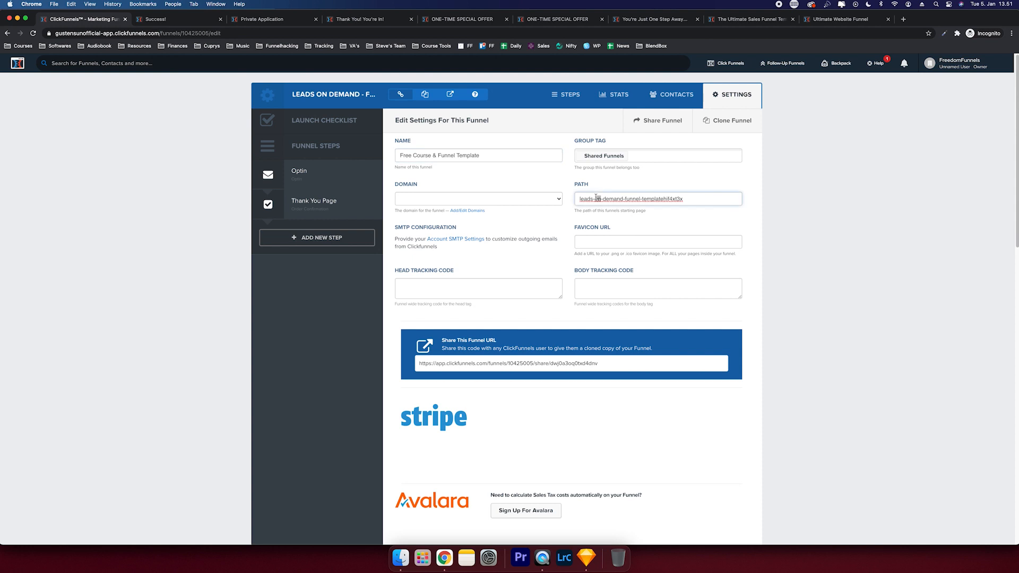
text(free-course)
key(alt+shift+Left)
text(download)
- Replace the Shared Funnels group tag with FreedomFunnels and save the funnel settings
click(582, 157)
text(Freedom)
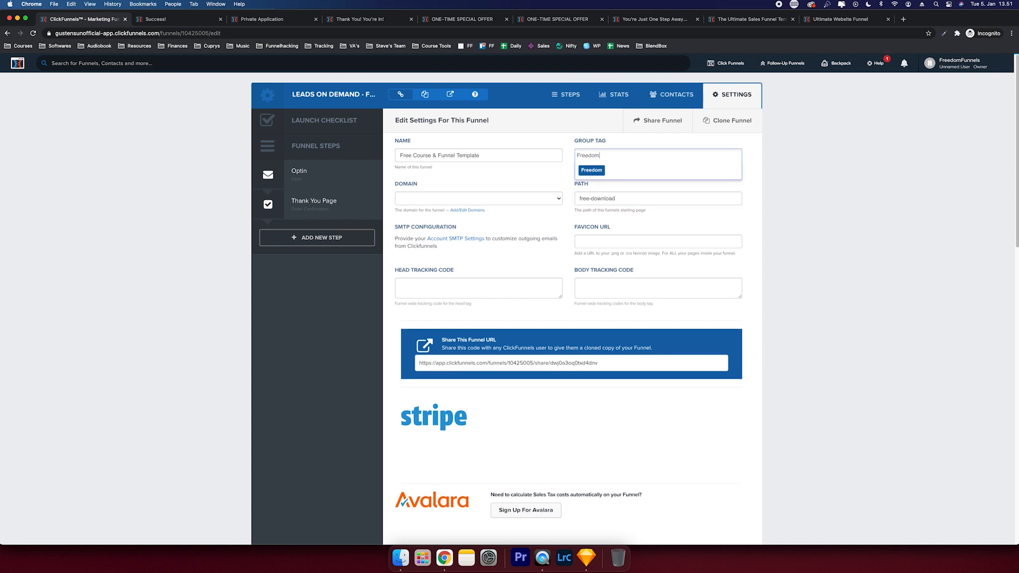
text(Funnels)
key(Return)
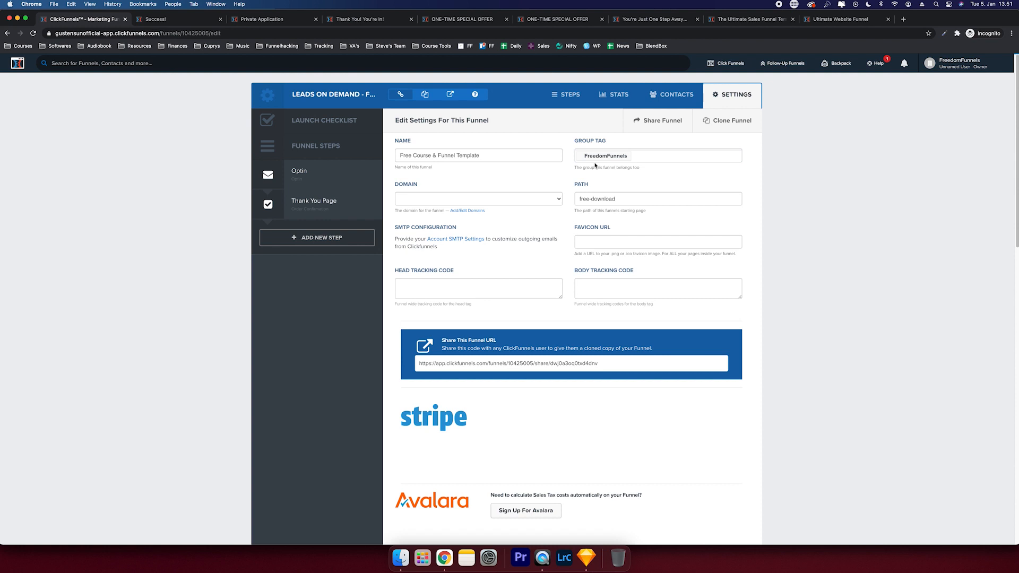
scroll(594, 165, down, 15)
click(698, 479)
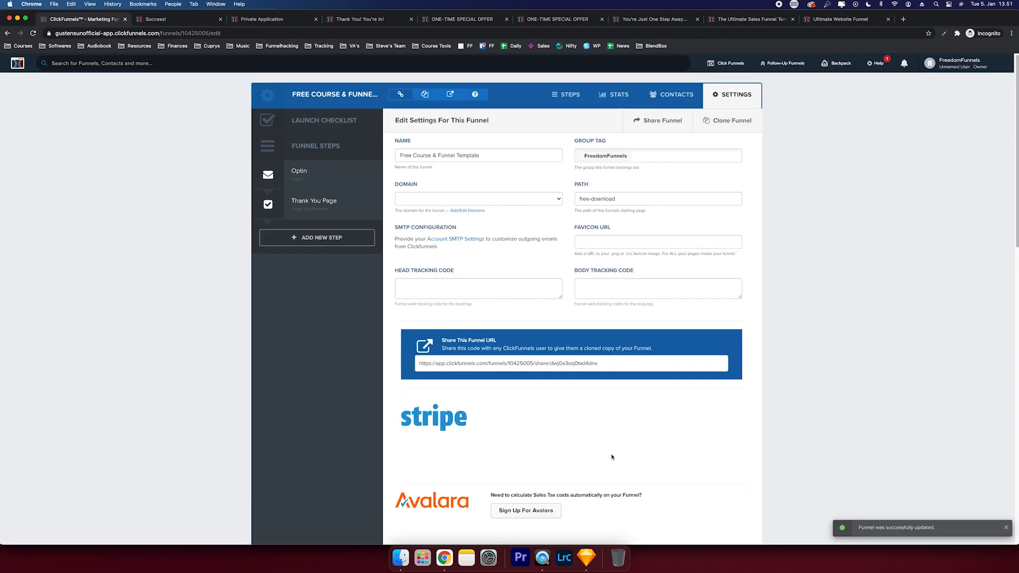
click(348, 179)
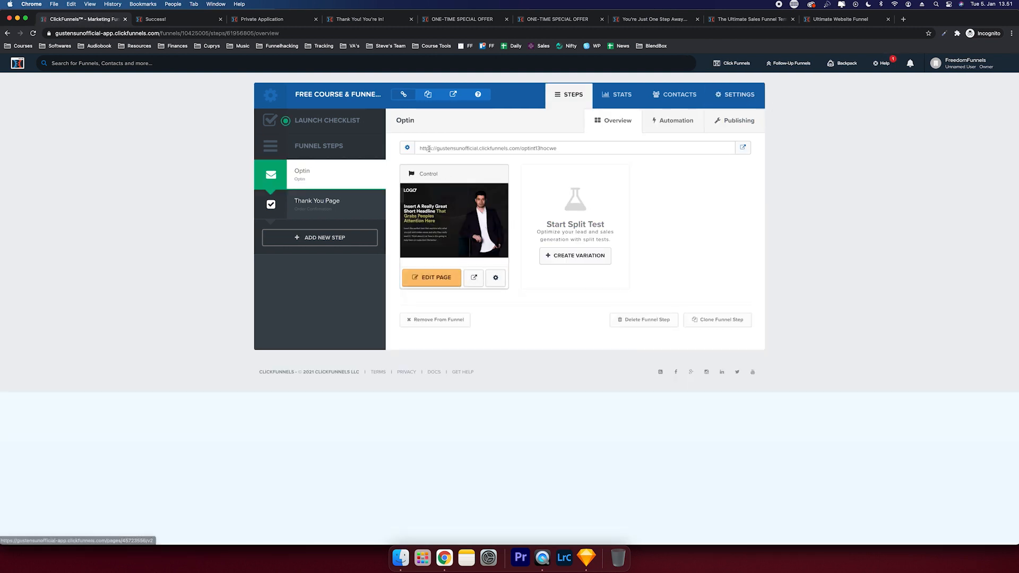
- Open the Optin step's page in the ClickFunnels editor and dismiss the popup
drag(423, 148, 626, 155)
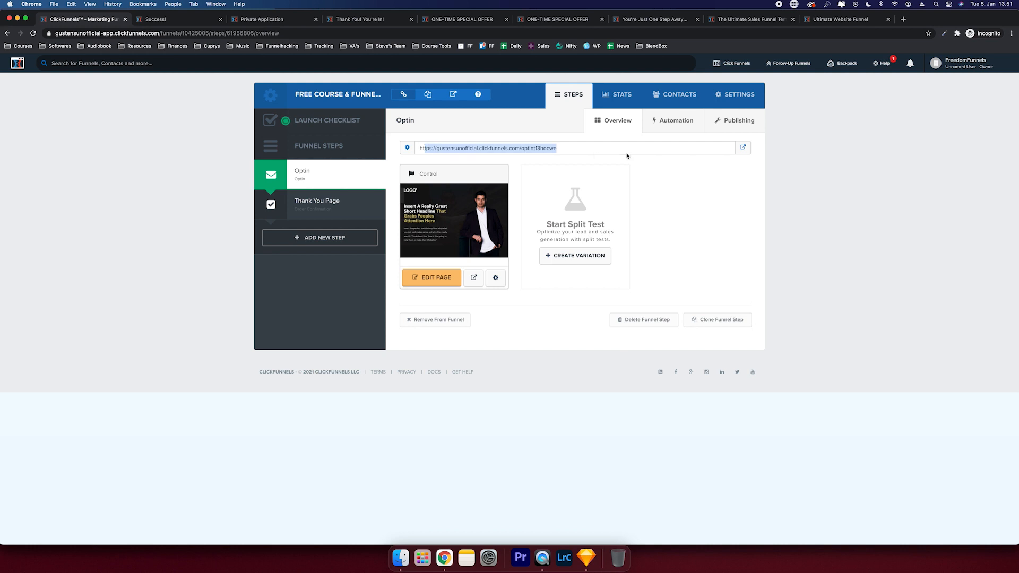
click(581, 140)
click(961, 63)
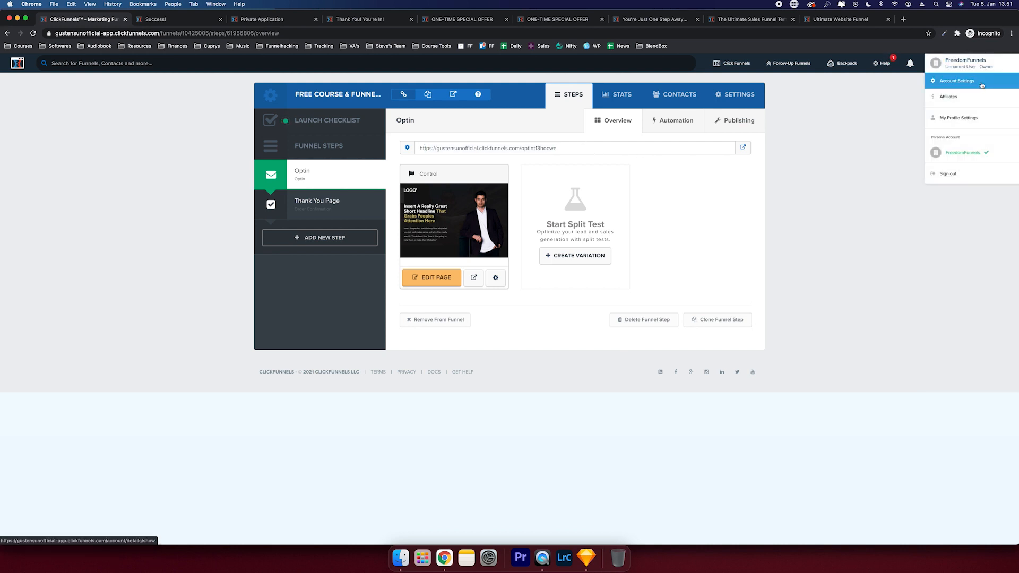
click(981, 85)
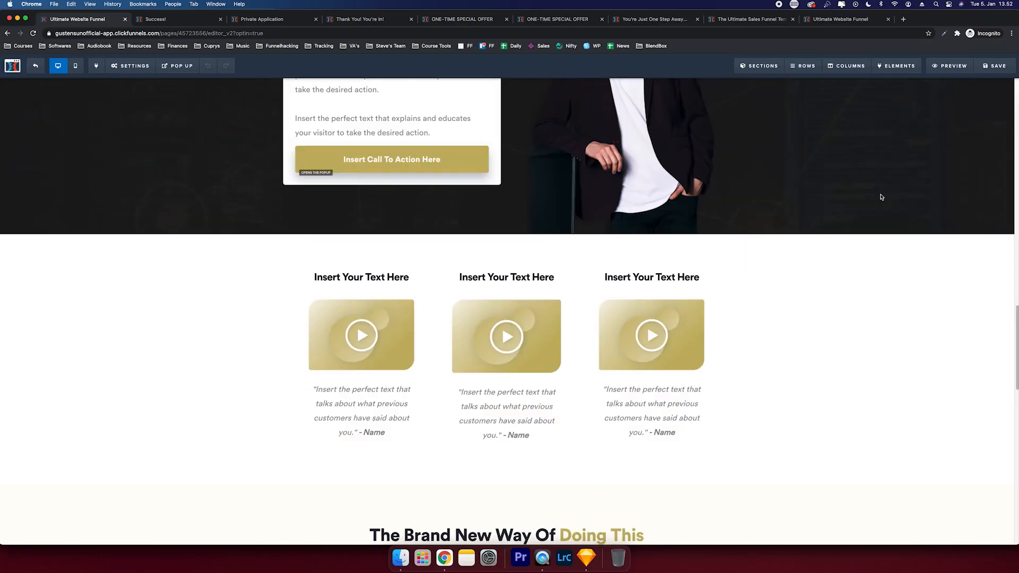
click(881, 197)
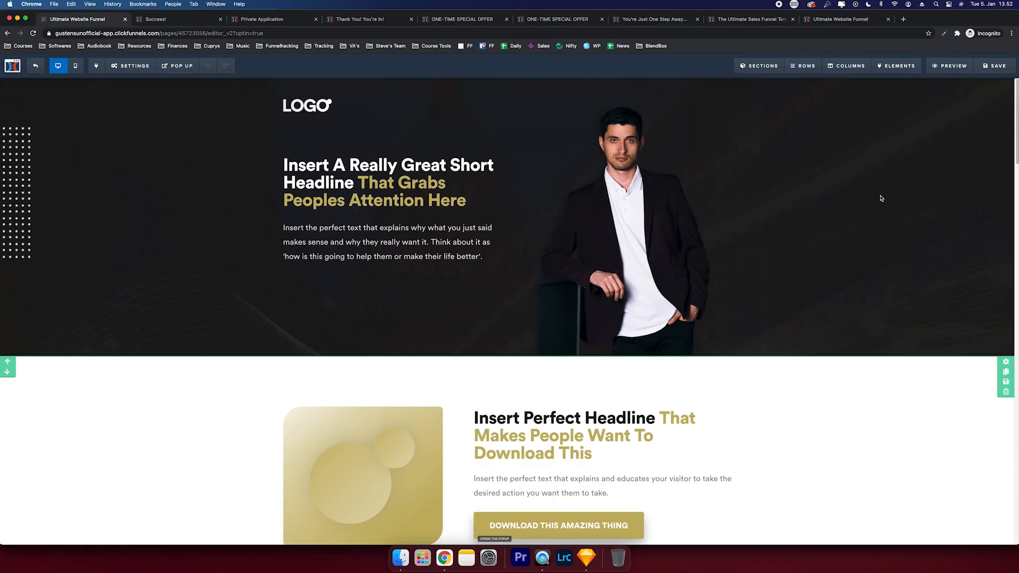
- Clear the hero section's background image URL
click(685, 186)
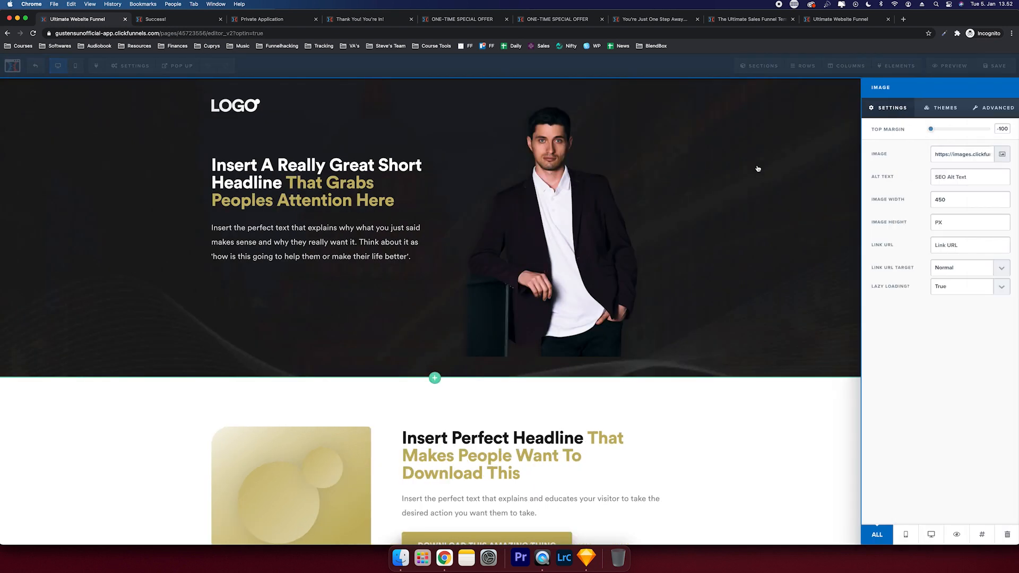
click(757, 169)
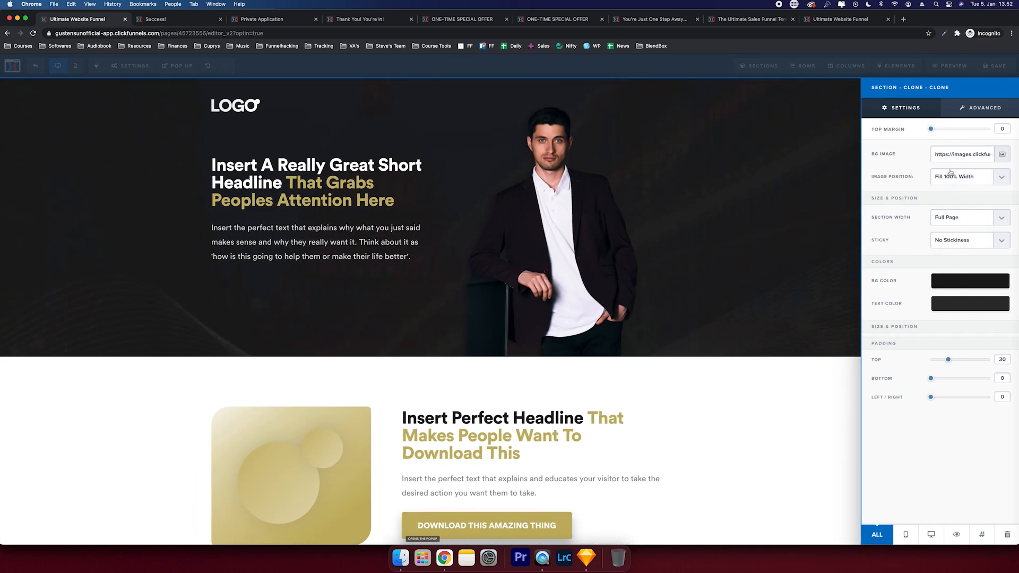
triple_click(950, 154)
key(BackSpace)
- Give the hero a dark navy background colour, then bring the Canva backgrounds design alongside
click(970, 257)
click(893, 319)
click(951, 329)
drag(951, 329, 959, 323)
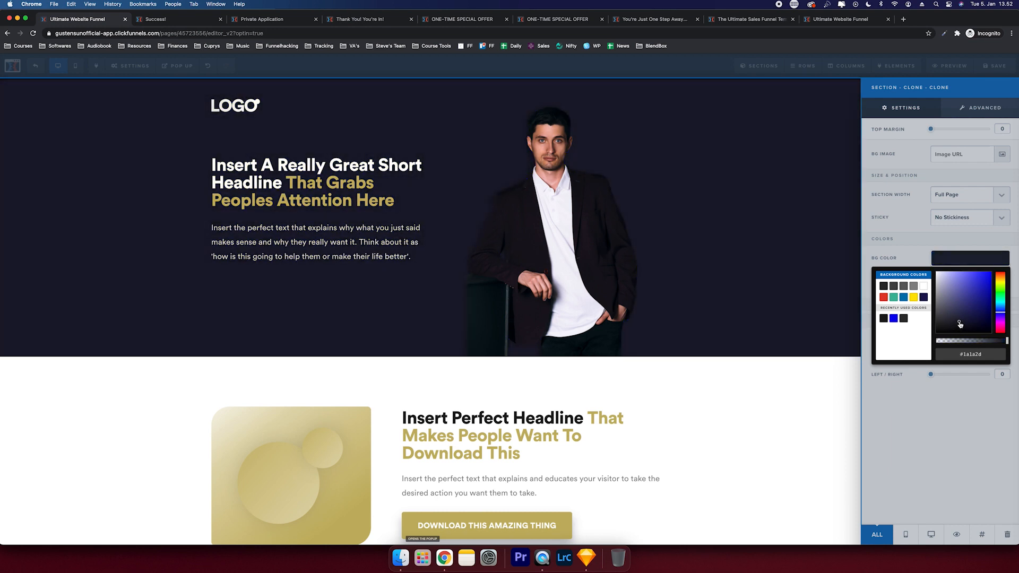
click(741, 284)
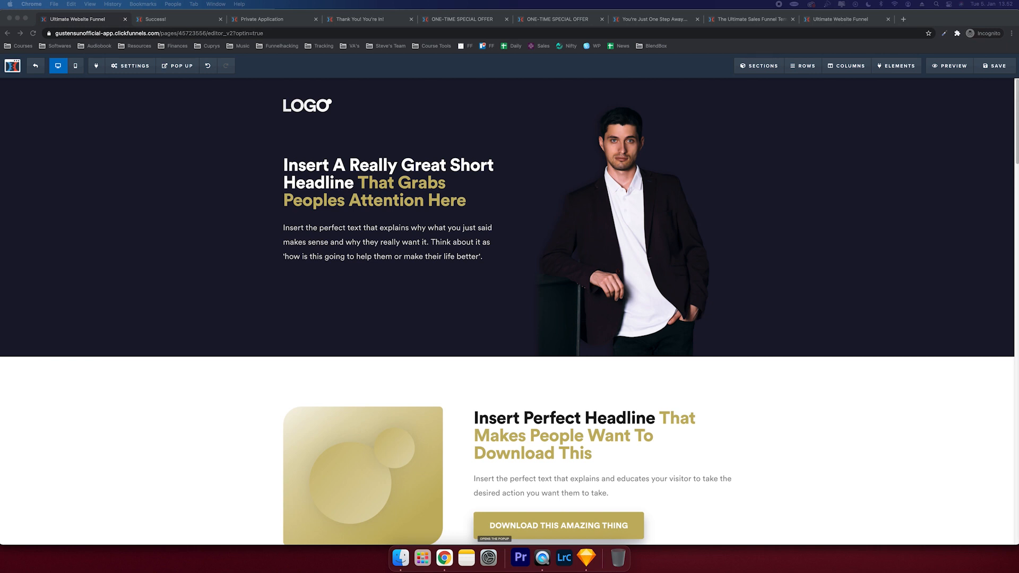
click(424, 205)
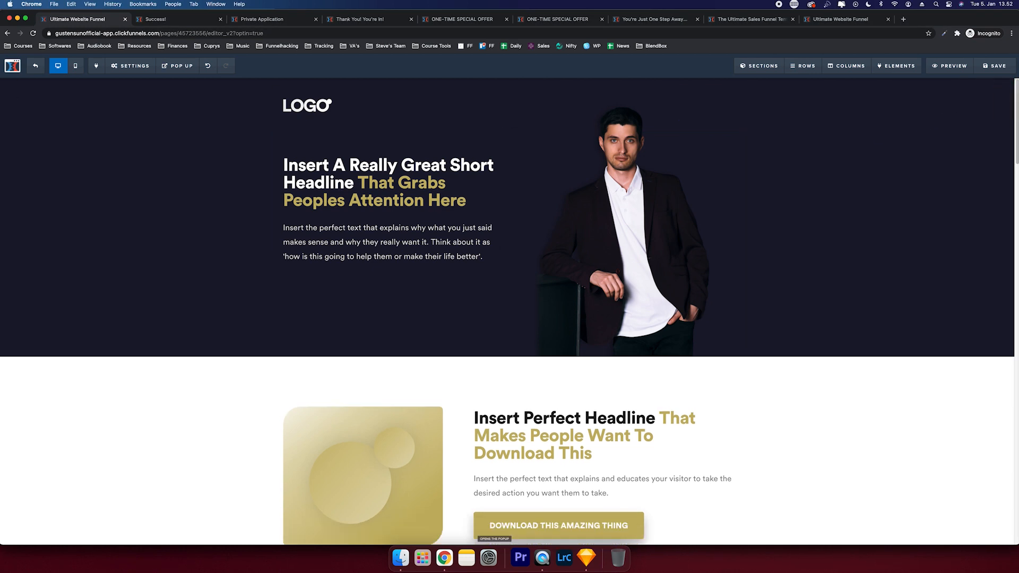
drag(1, 115, 470, 6)
- Fill Canva page 9 with the near-black brand colour and select its hex code #051D29
click(112, 212)
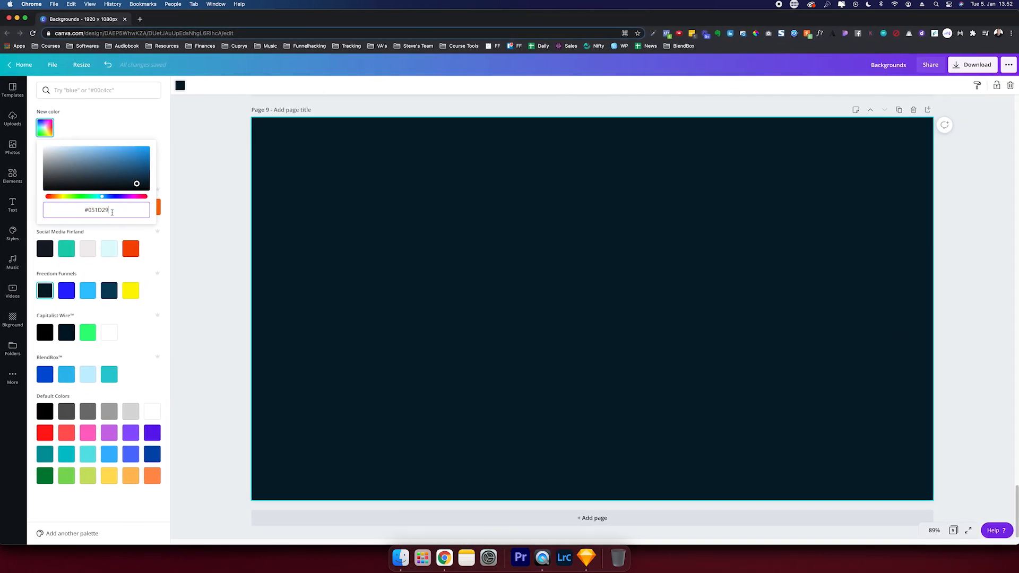
click(110, 289)
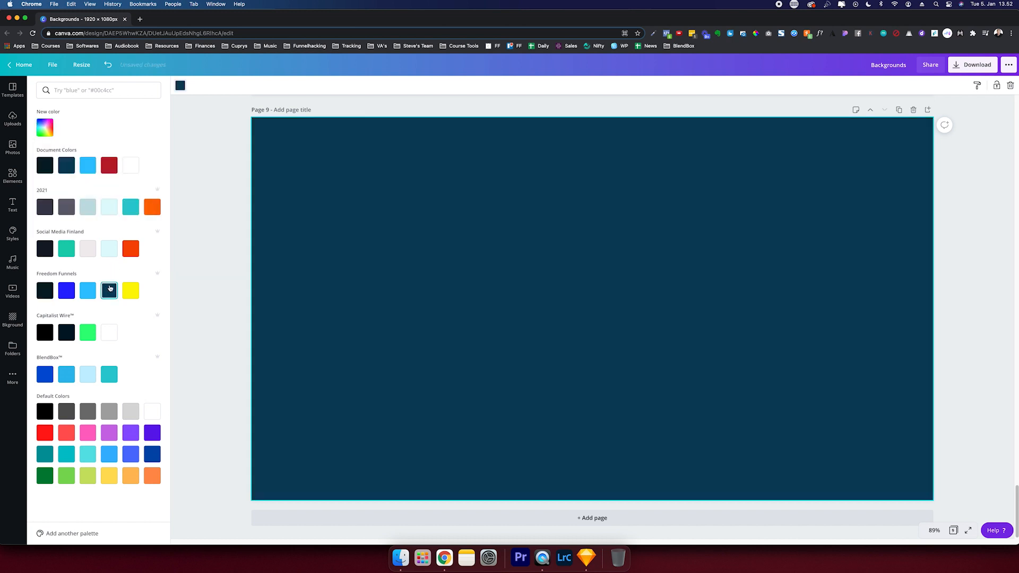
click(45, 292)
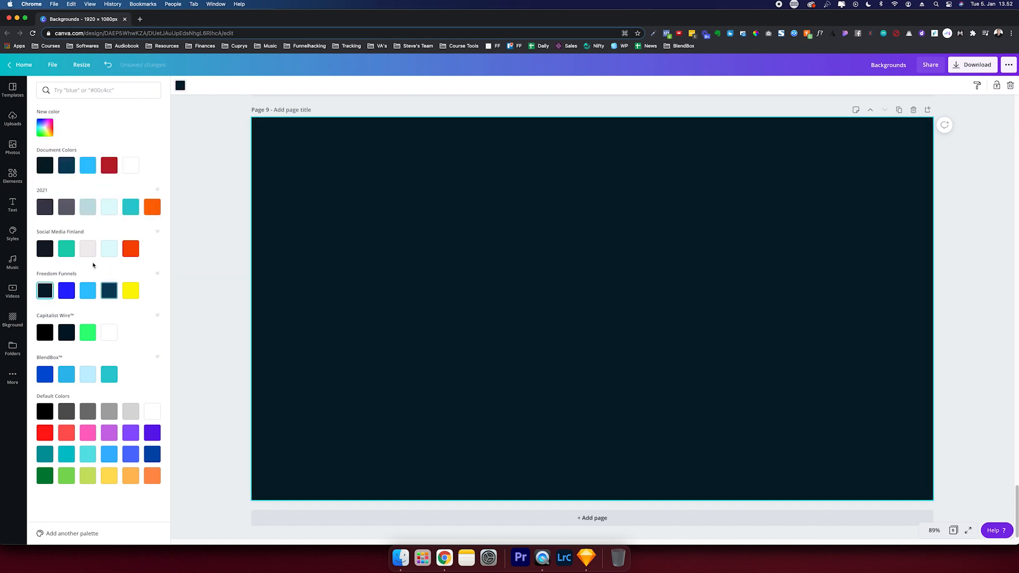
click(39, 135)
click(103, 207)
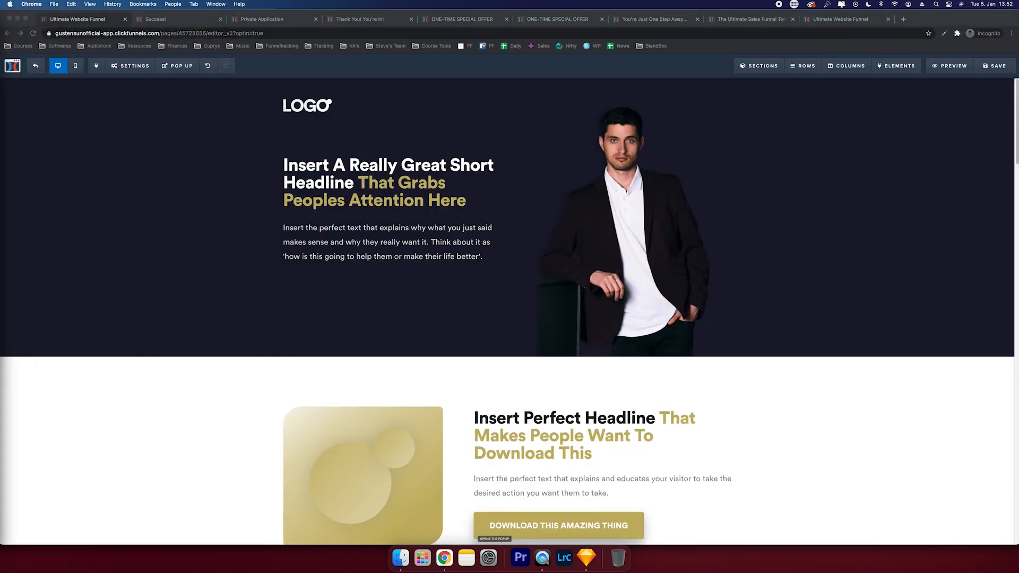
- Paste #051d29 as the hero section's background colour
click(105, 158)
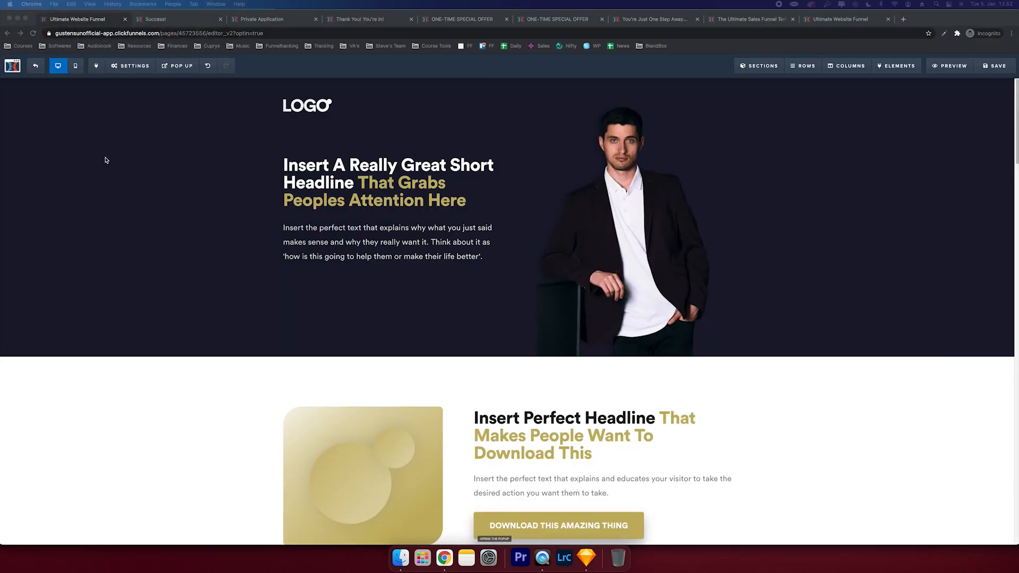
click(1005, 86)
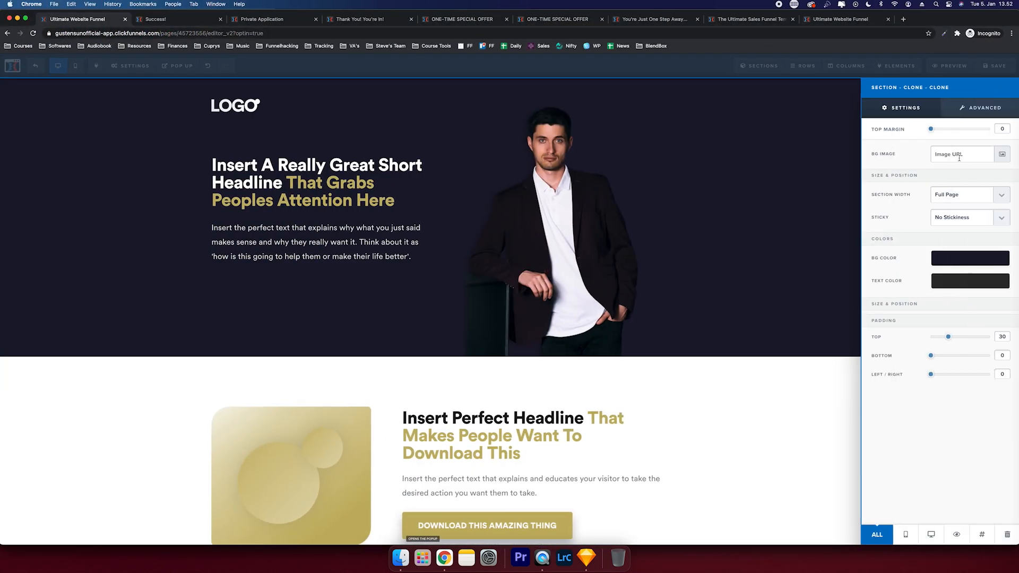
click(955, 259)
click(989, 354)
text(#051d29)
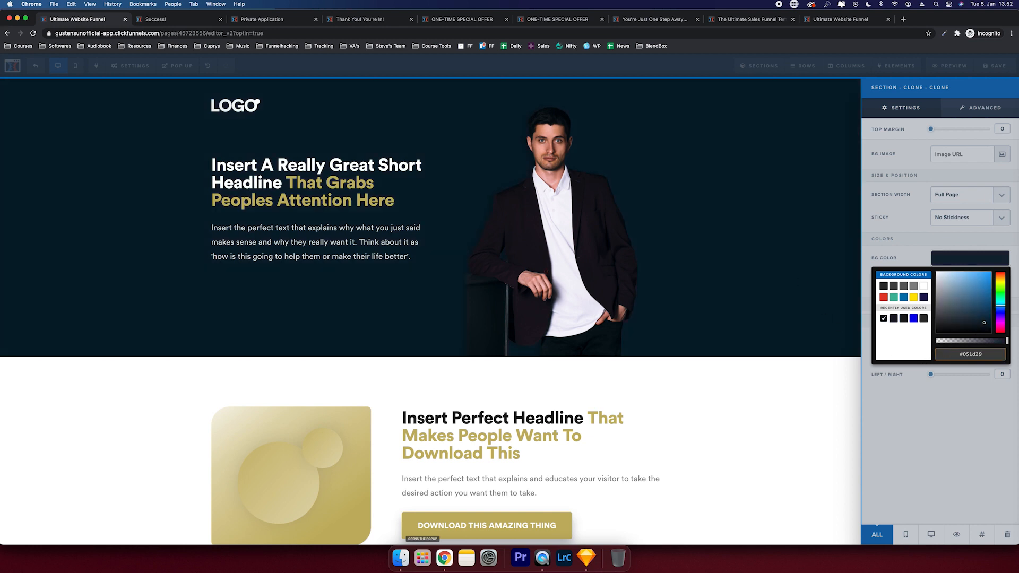
click(690, 189)
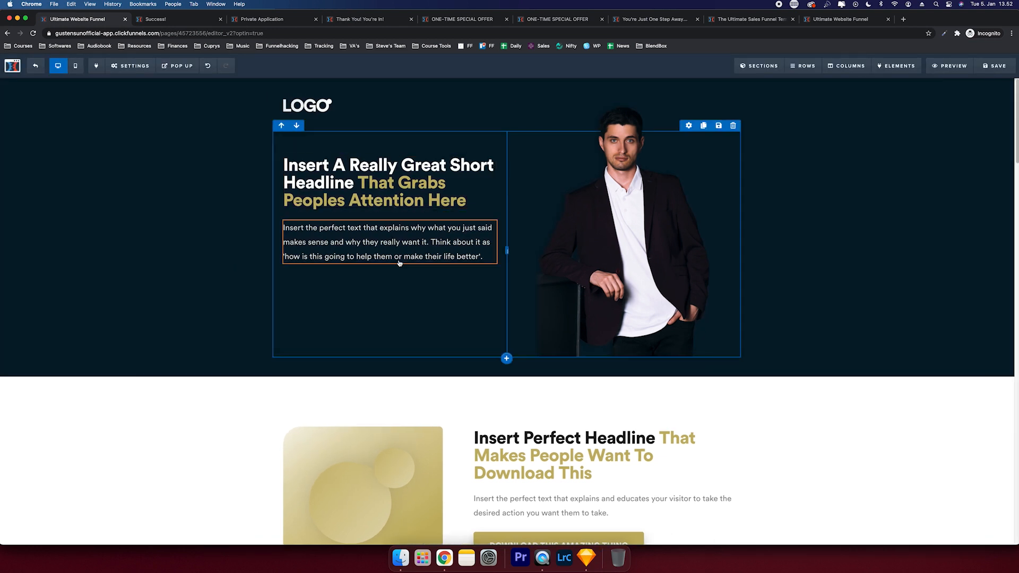
- Copy the orange hex value #F54703 from Canva and return to ClickFunnels
scroll(531, 526, down, 1)
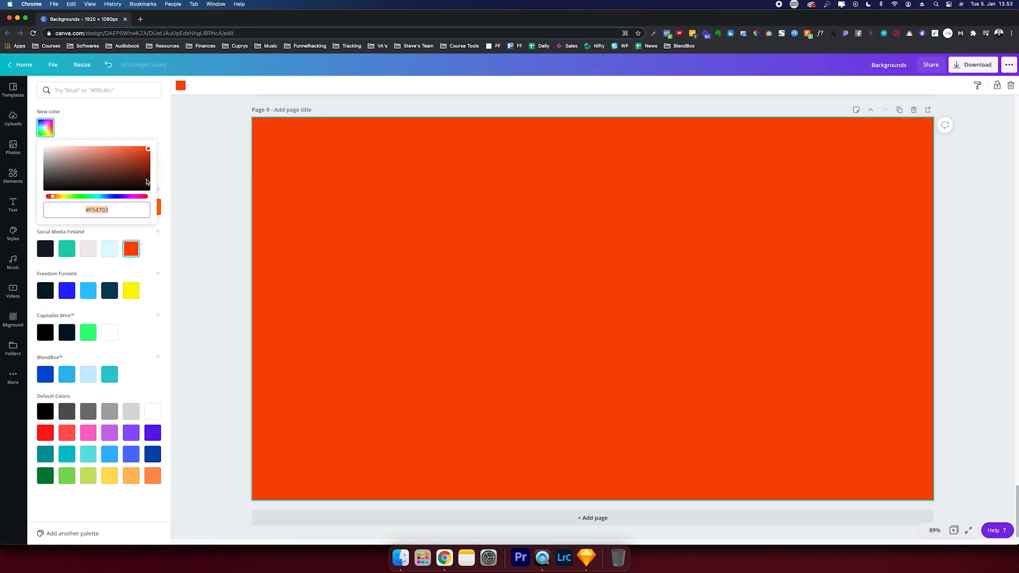
click(122, 207)
key(super+a)
key(super+c)
key(ctrl+Right)
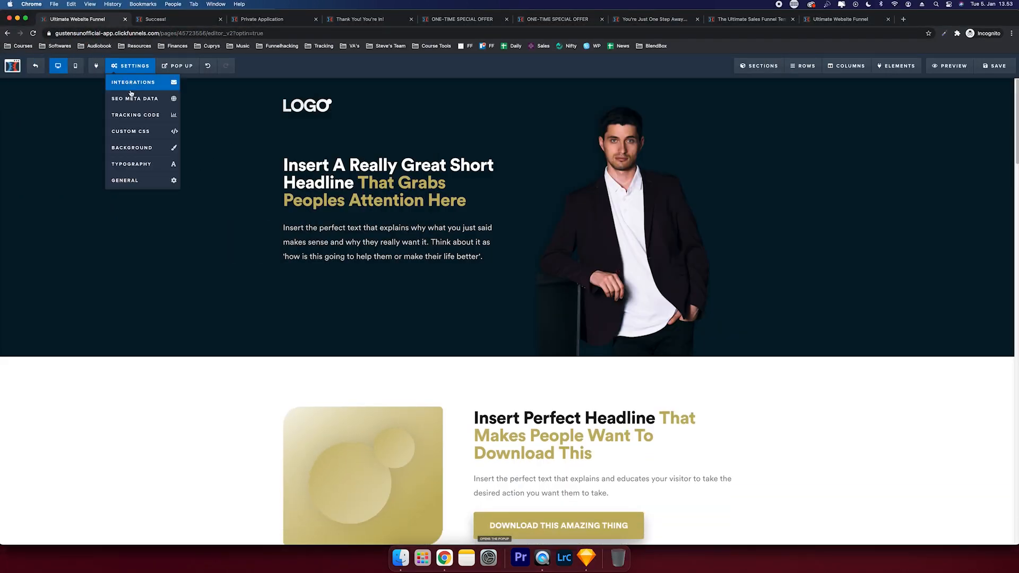
- Set the headline's bold colour to orange #F54703
click(451, 209)
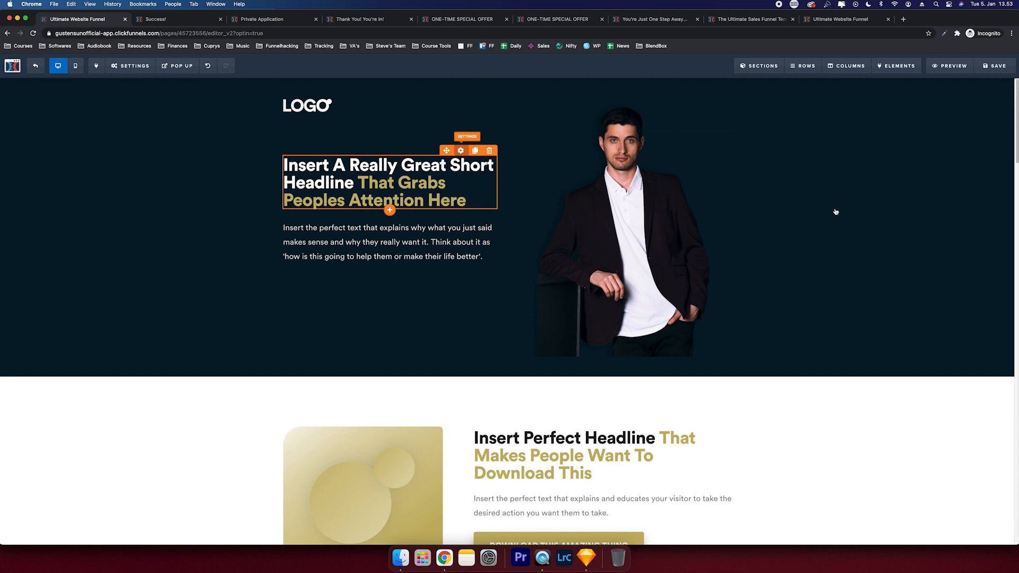
click(947, 237)
click(972, 333)
key(super+a)
key(super+v)
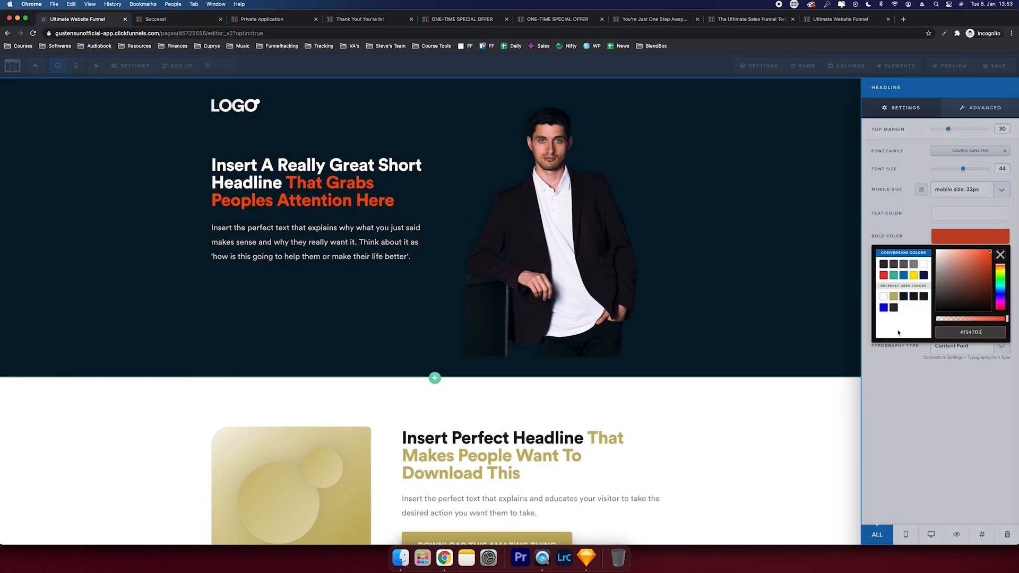
click(684, 264)
- Set the paragraph font size to 22 with a 16px mobile size, then view the mobile layout
click(458, 214)
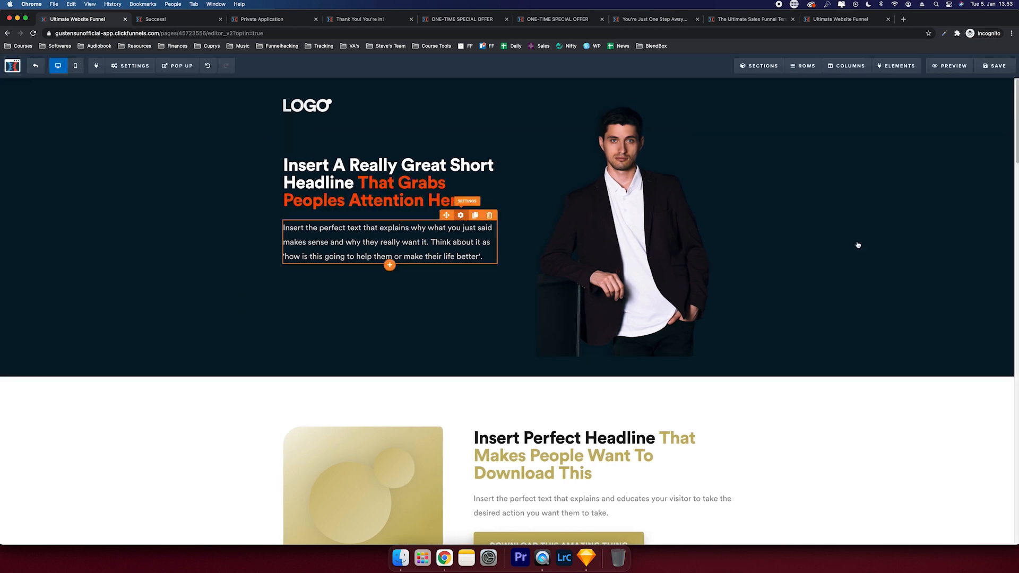
drag(940, 170, 942, 171)
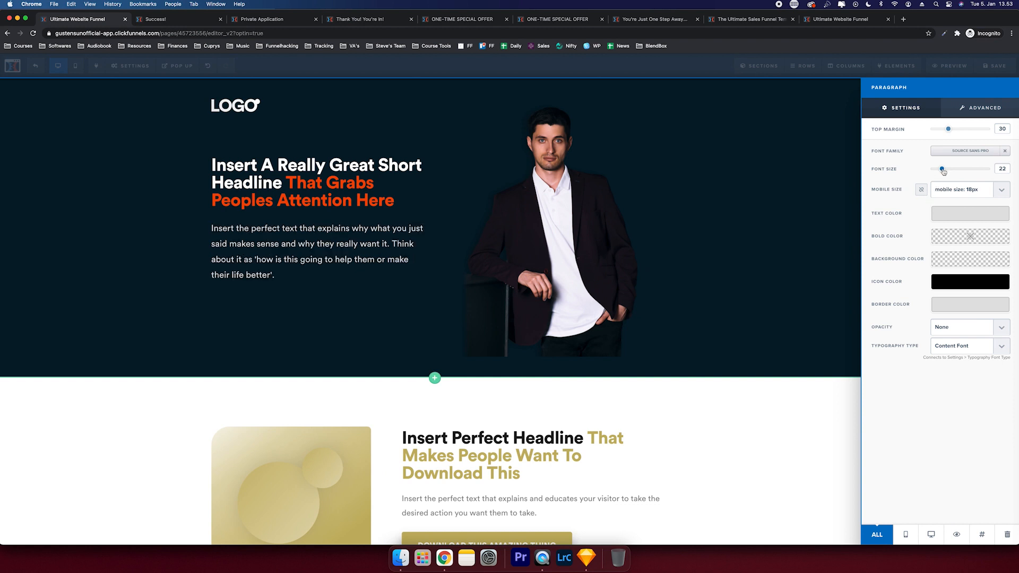
click(955, 189)
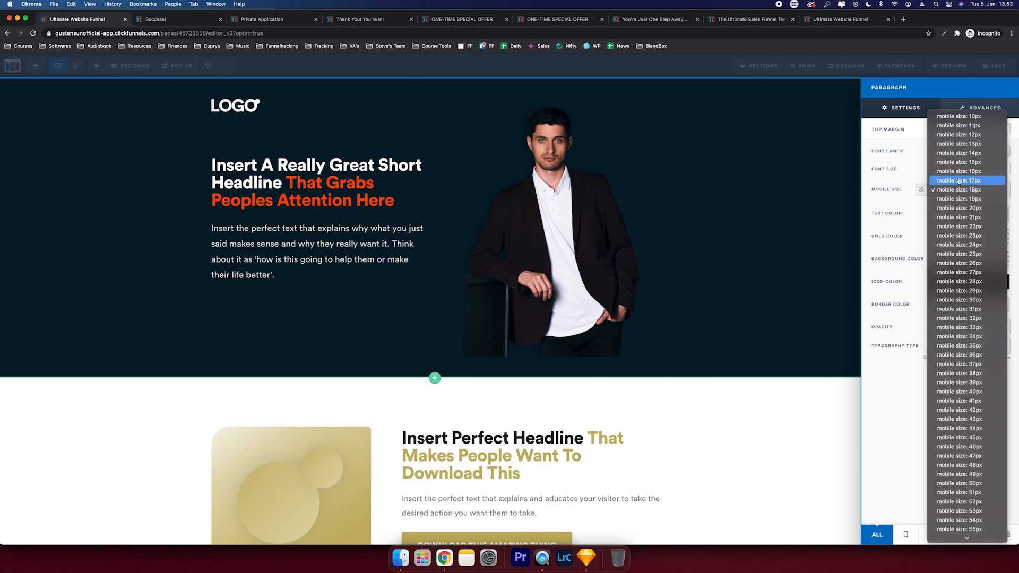
click(961, 173)
click(753, 160)
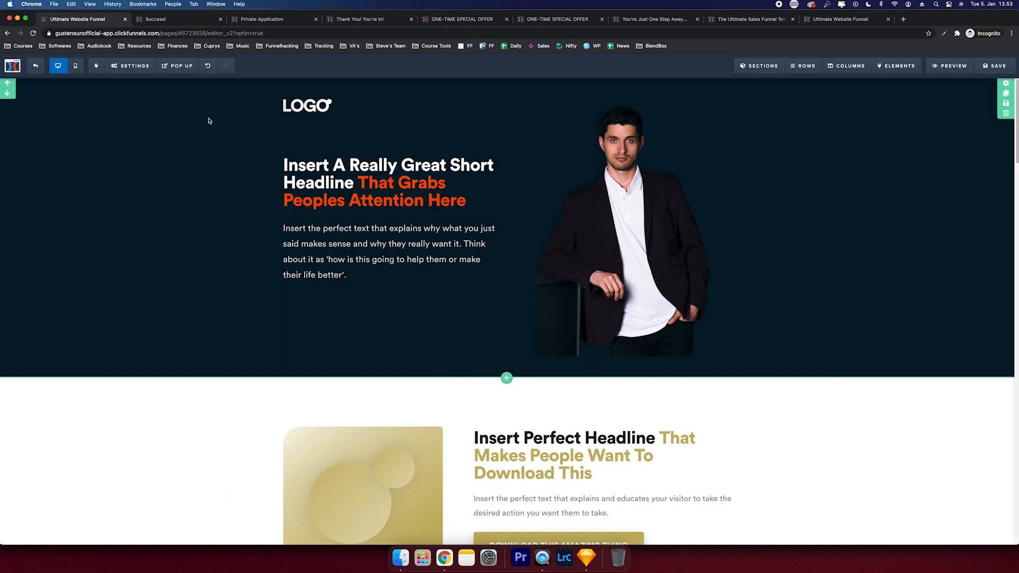
click(76, 69)
- Set the headline's mobile size to 28px
click(494, 202)
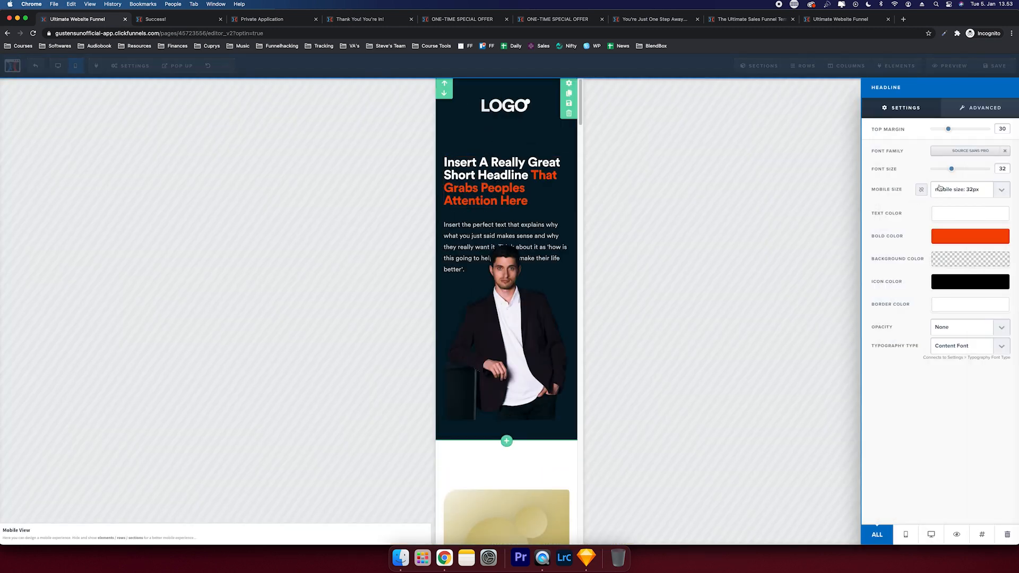
click(955, 189)
click(963, 171)
click(966, 190)
click(971, 172)
- Reset the photo's top margin, make it mobile-only, and make a duplicate desktop-only
click(499, 232)
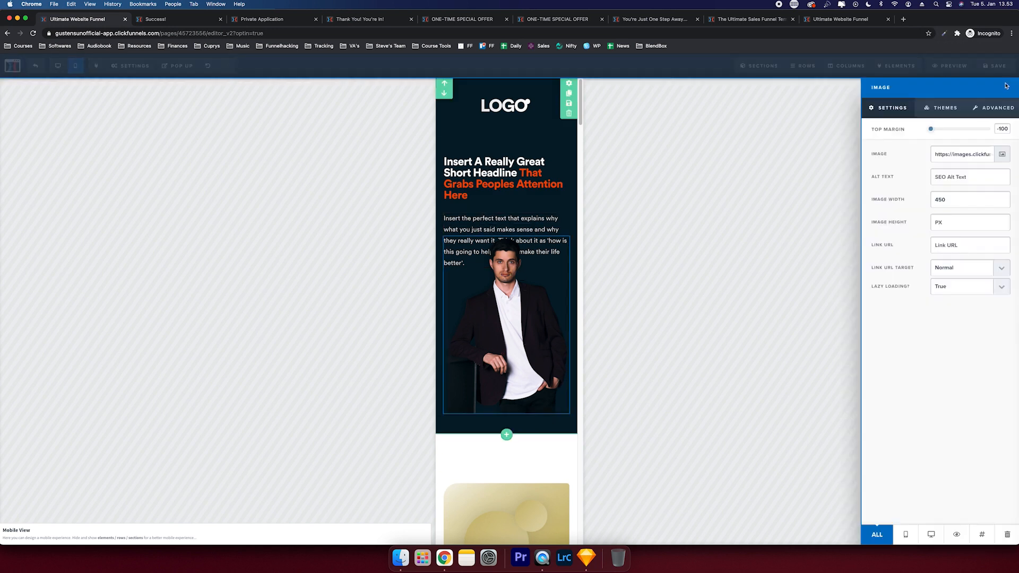
click(931, 130)
click(541, 195)
click(539, 326)
click(902, 533)
click(549, 357)
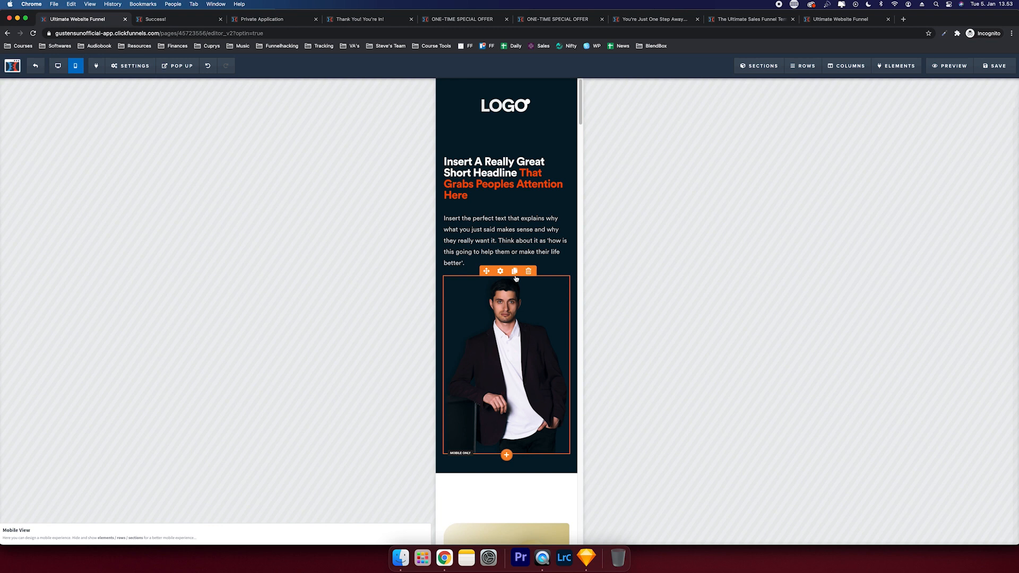
click(515, 271)
click(516, 326)
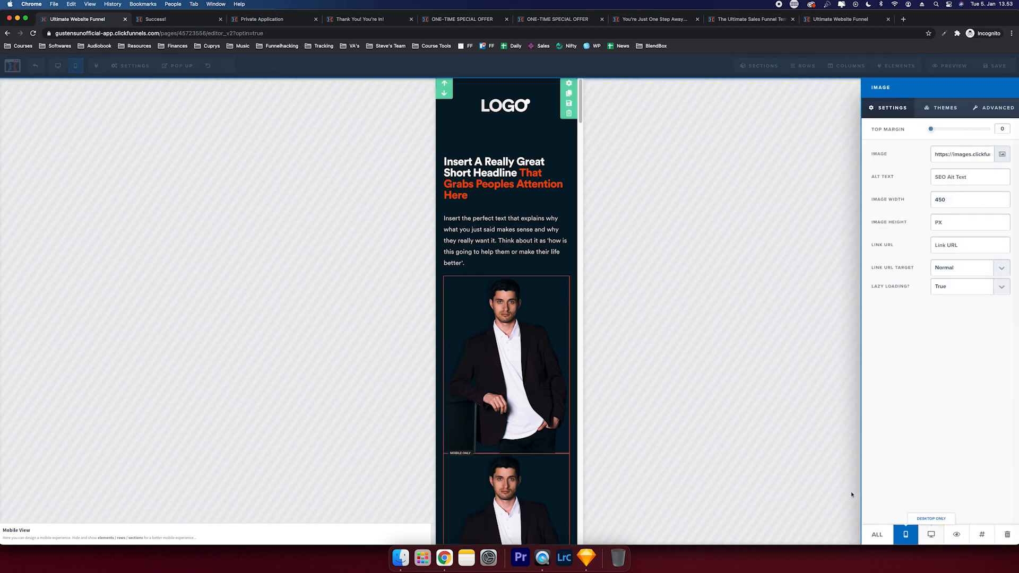
click(930, 534)
click(883, 454)
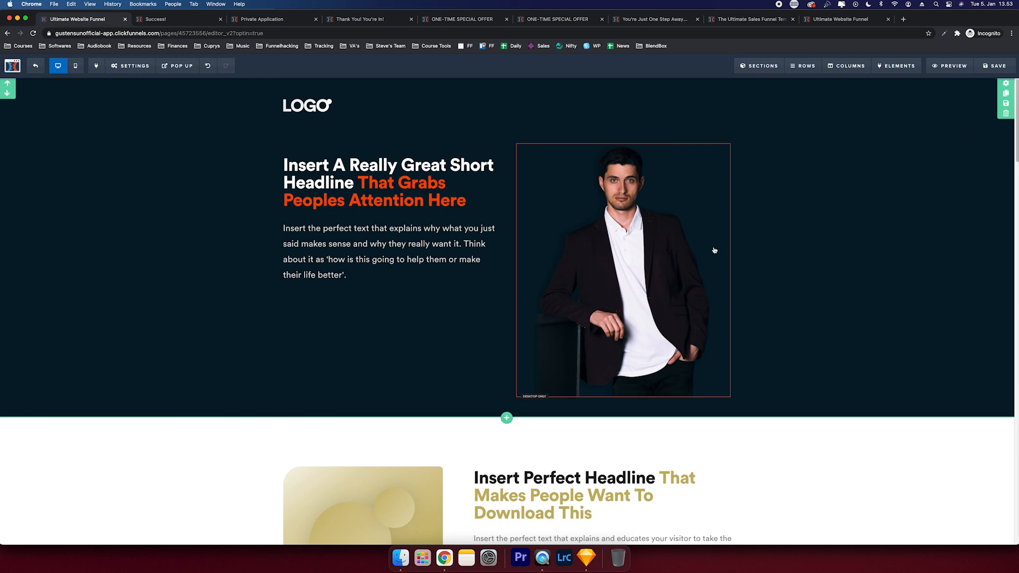
- Give the desktop photo a -50 top margin and open the logo's image library
click(706, 254)
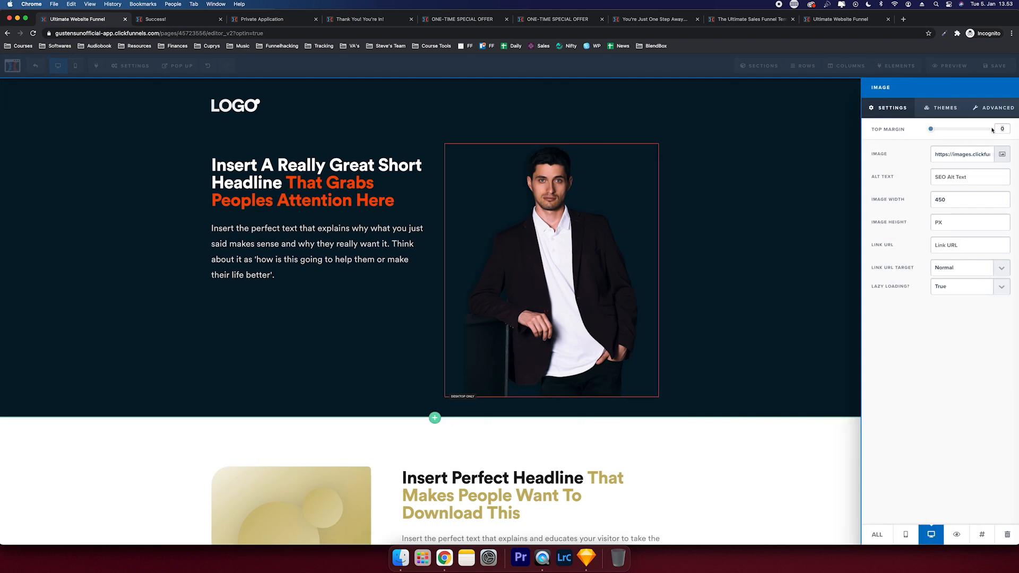
click(1002, 129)
text(-30)
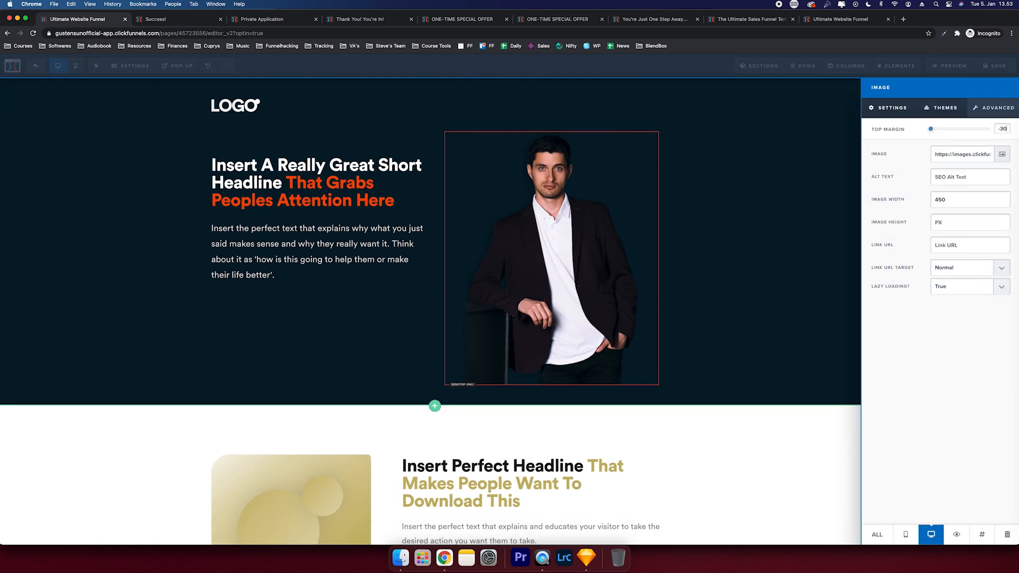
key(BackSpace)
key(BackSpace)
text(50)
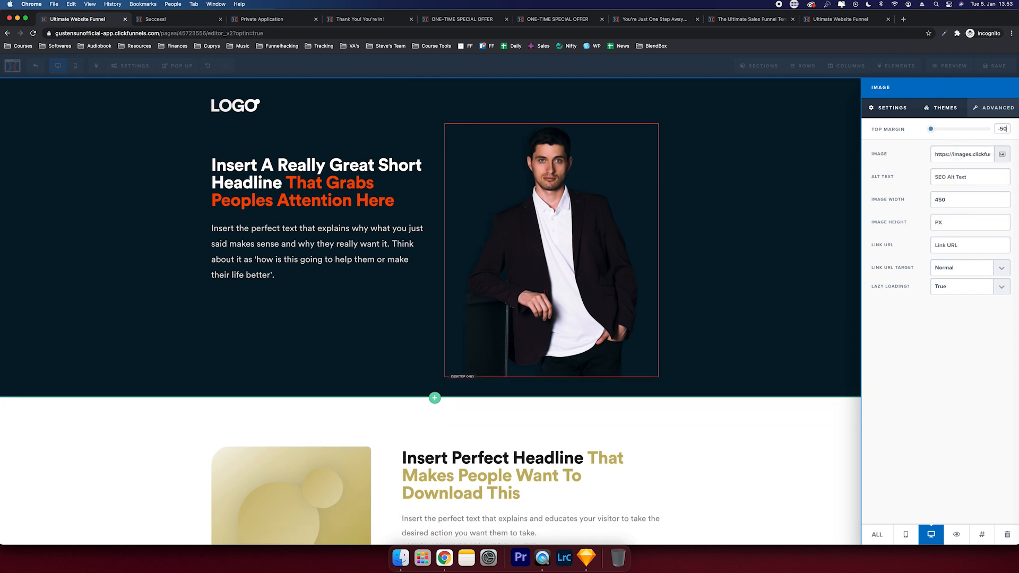
click(787, 129)
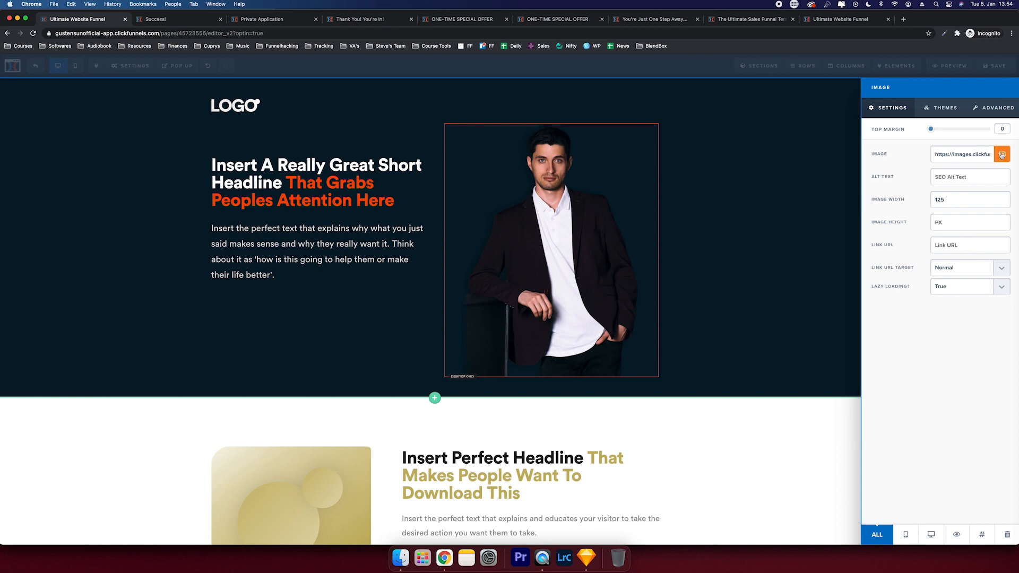
click(1001, 154)
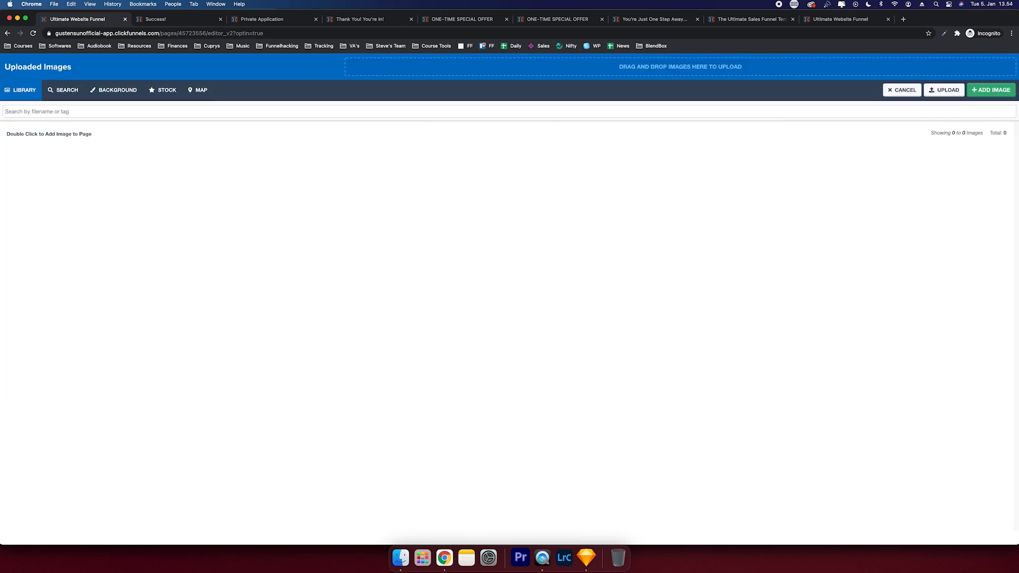
- Upload the portrait PNG from Finder into the Uploaded Images library
click(400, 557)
drag(22, 193, 0, 195)
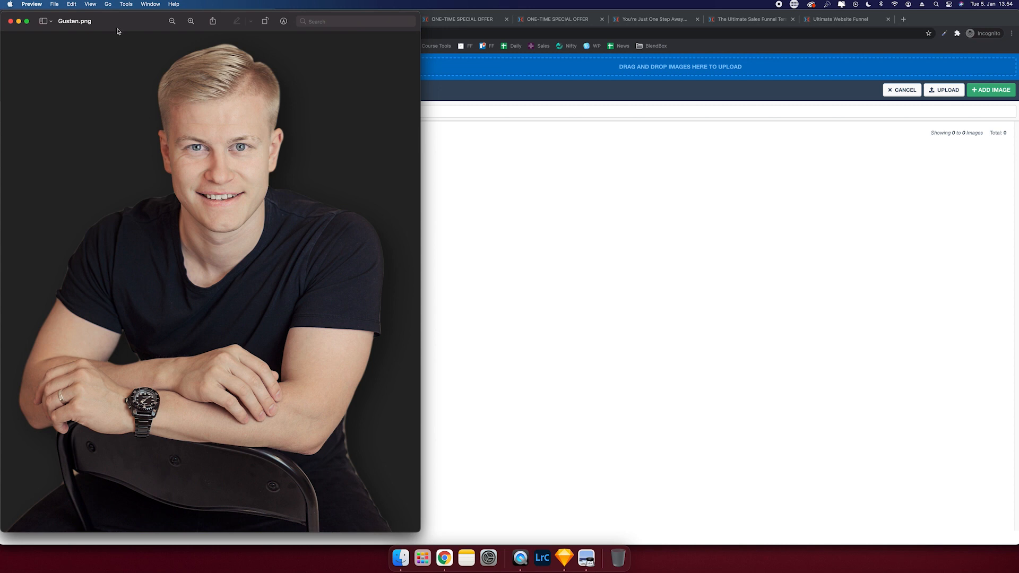
drag(122, 20, 0, 53)
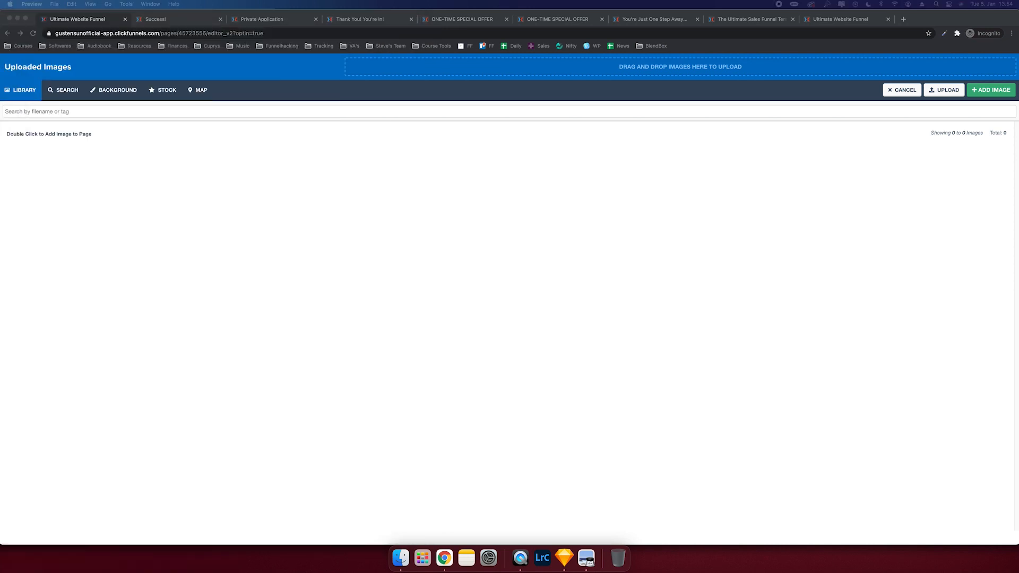
drag(0, 53, 396, 75)
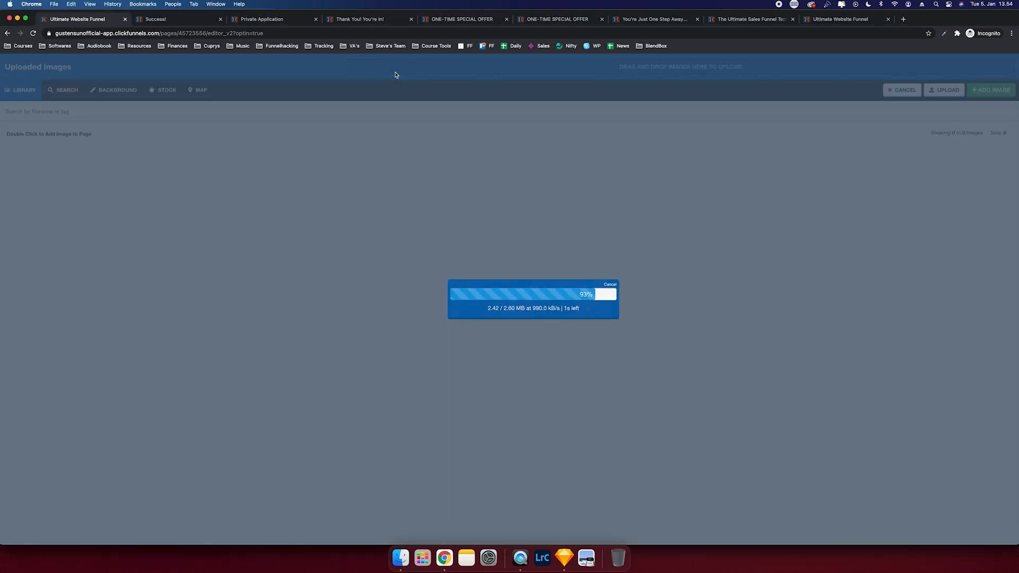
- Load recompressor.com in a new browser tab
key(super+t)
text(recompressor.com)
key(Return)
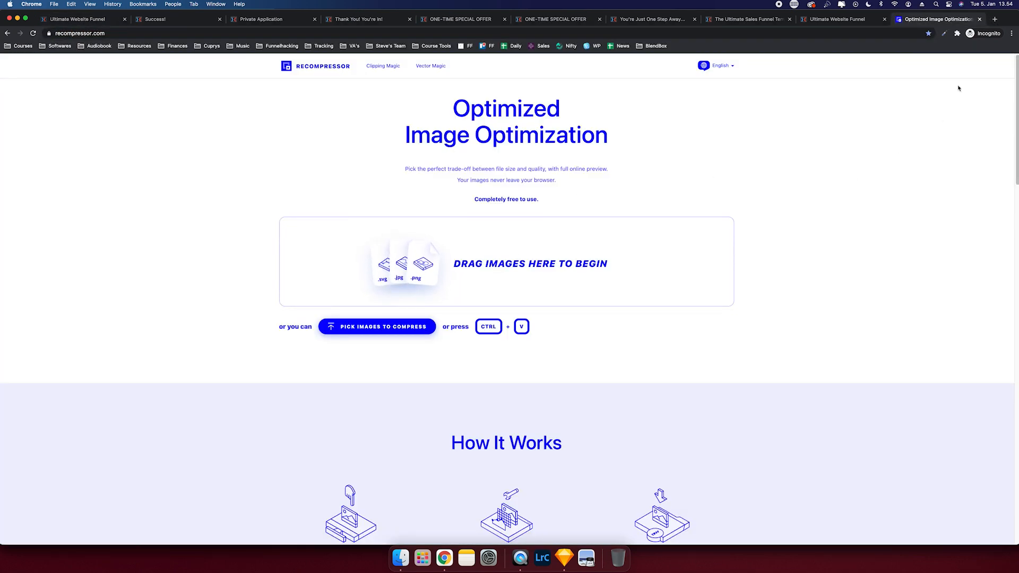
- Close the Recompressor tab and place the uploaded portrait above the headline as the logo
click(979, 19)
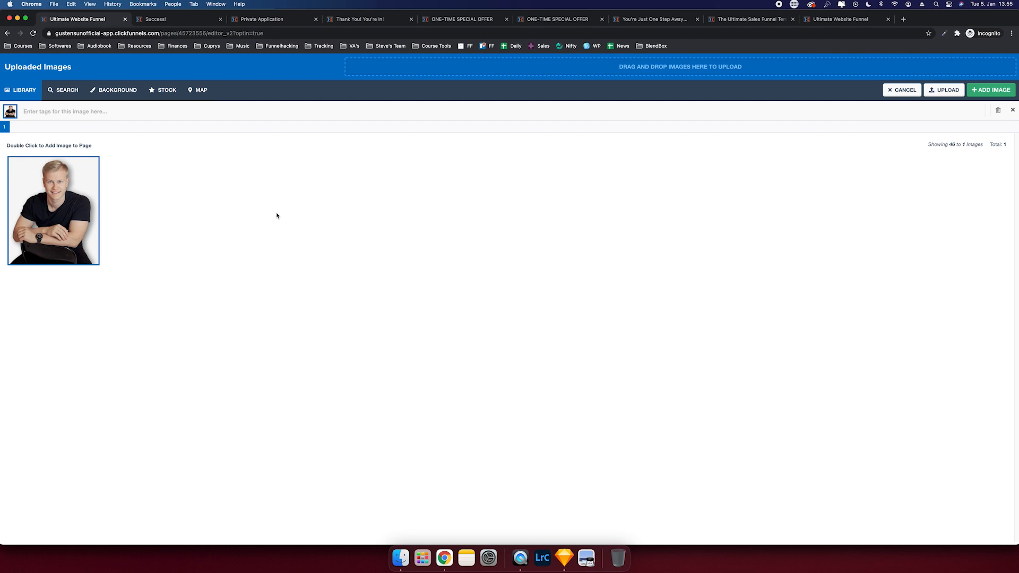
double_click(35, 225)
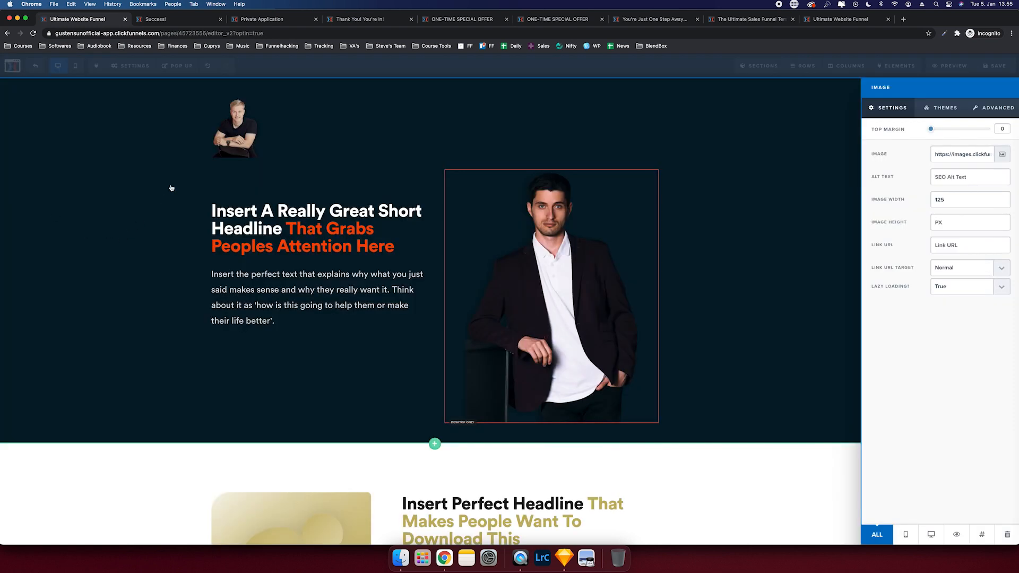
- Move the portrait into the right column at full width and delete the dark-haired photo
drag(290, 139, 636, 381)
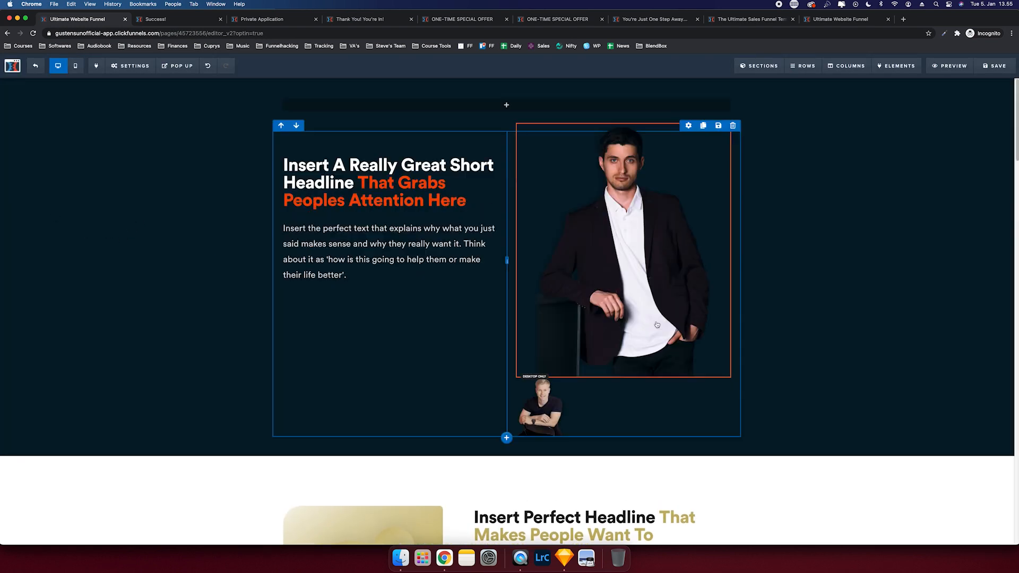
click(632, 390)
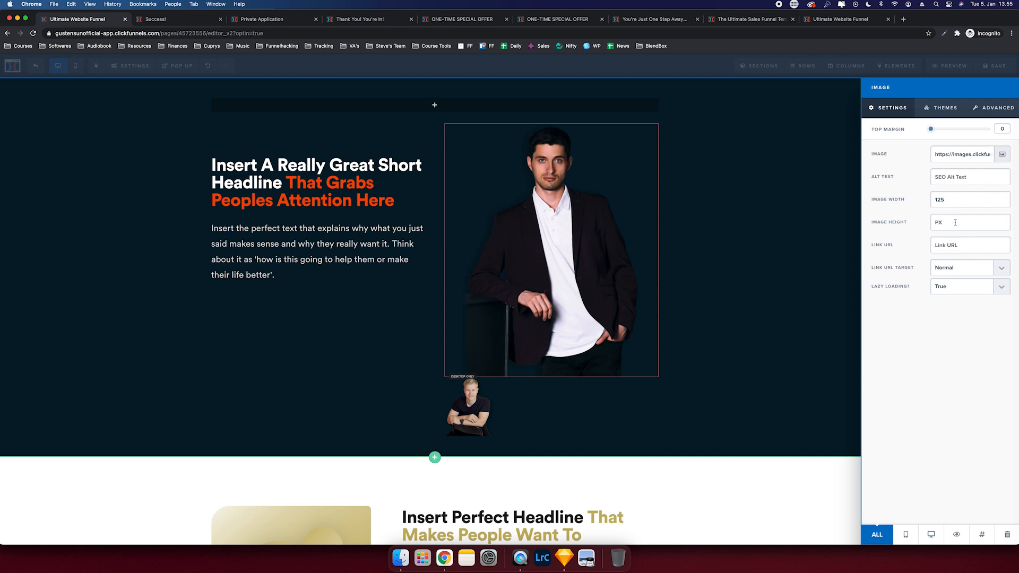
drag(940, 199, 908, 198)
key(BackSpace)
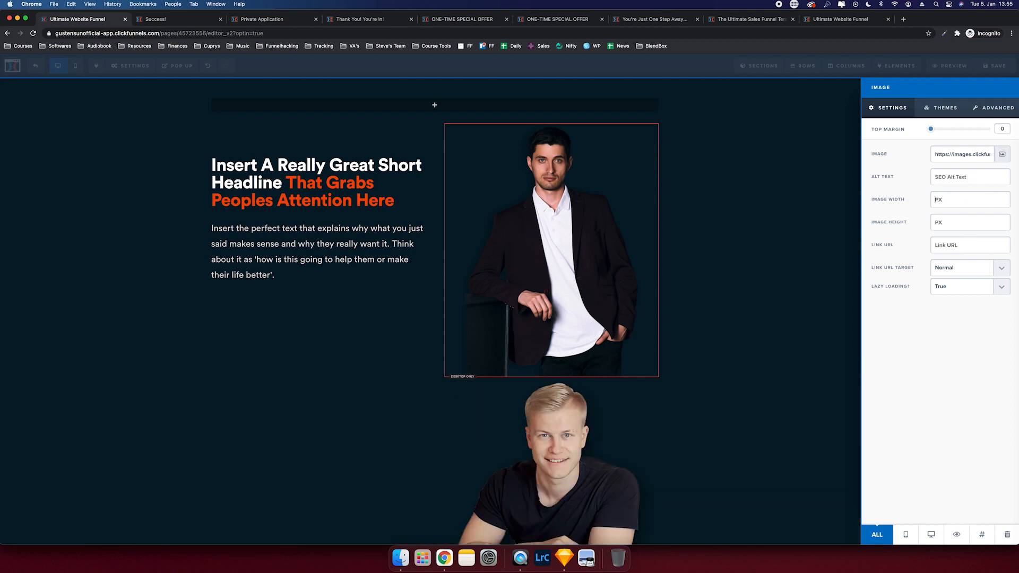
click(802, 184)
click(725, 120)
key(Return)
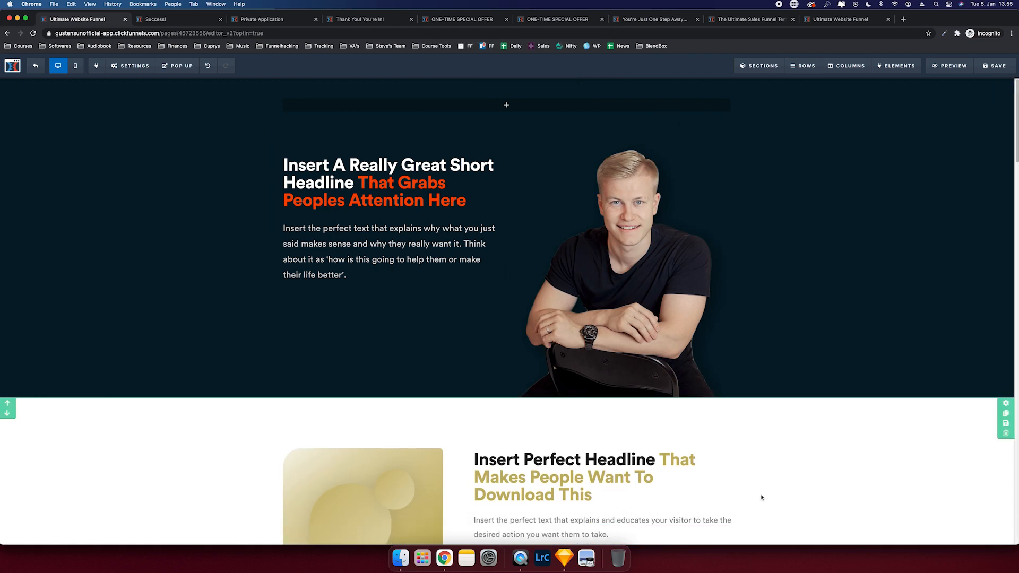
- Set the portrait's top margin to -70
click(673, 297)
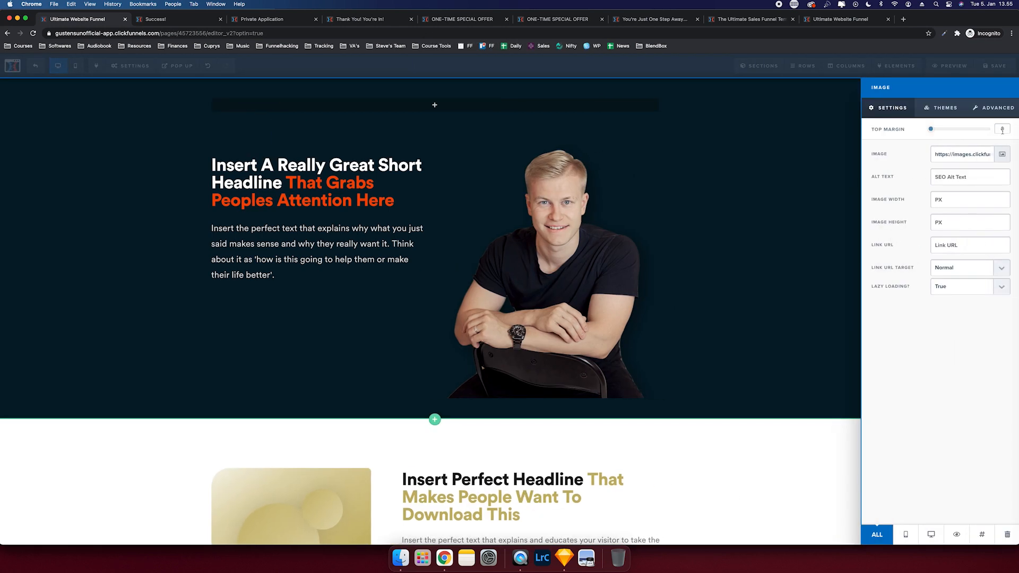
click(1002, 128)
text(-70)
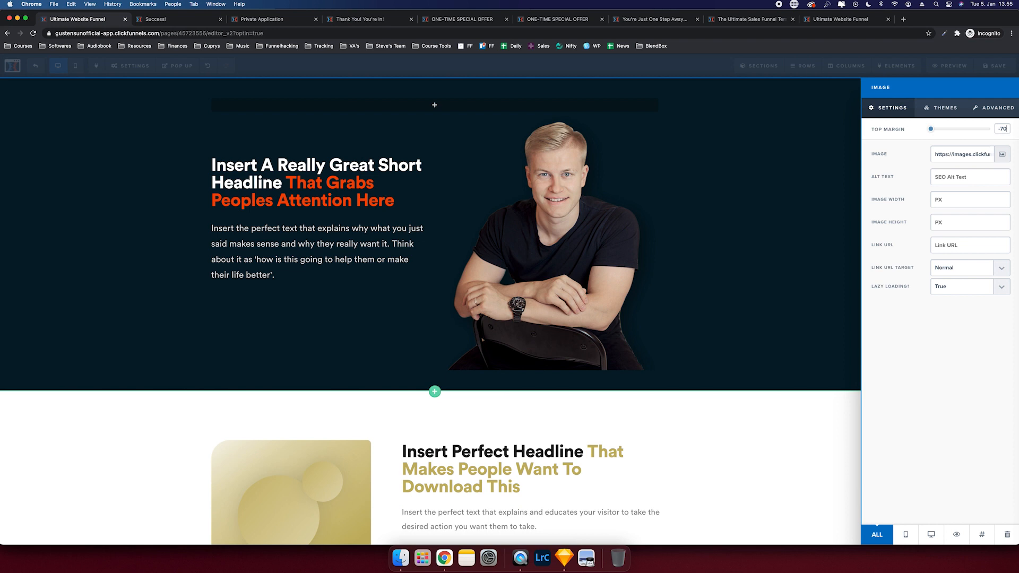
click(705, 202)
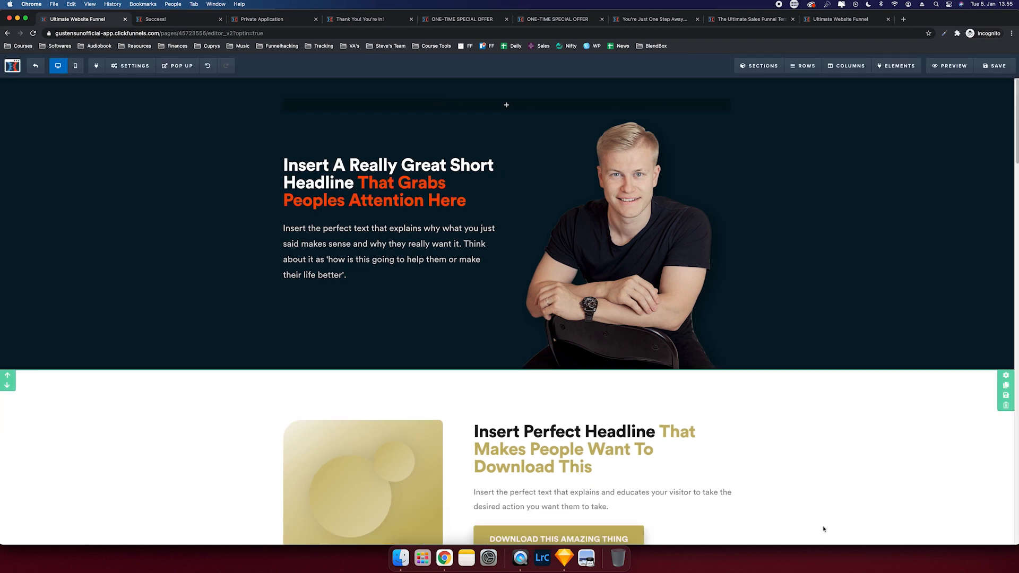
- Duplicate the portrait as a mobile-only copy with a 25 top margin
click(709, 111)
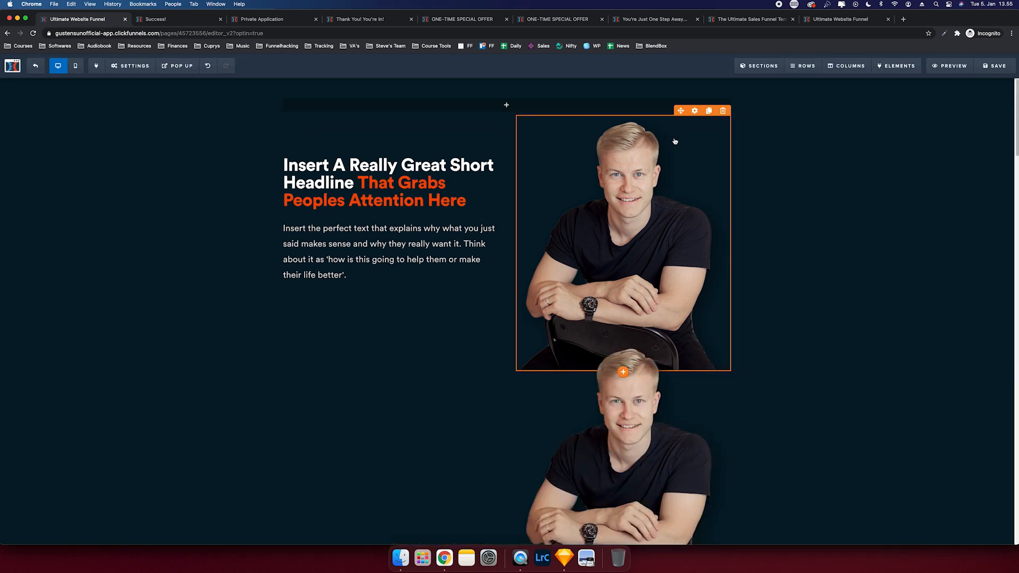
click(675, 142)
click(905, 534)
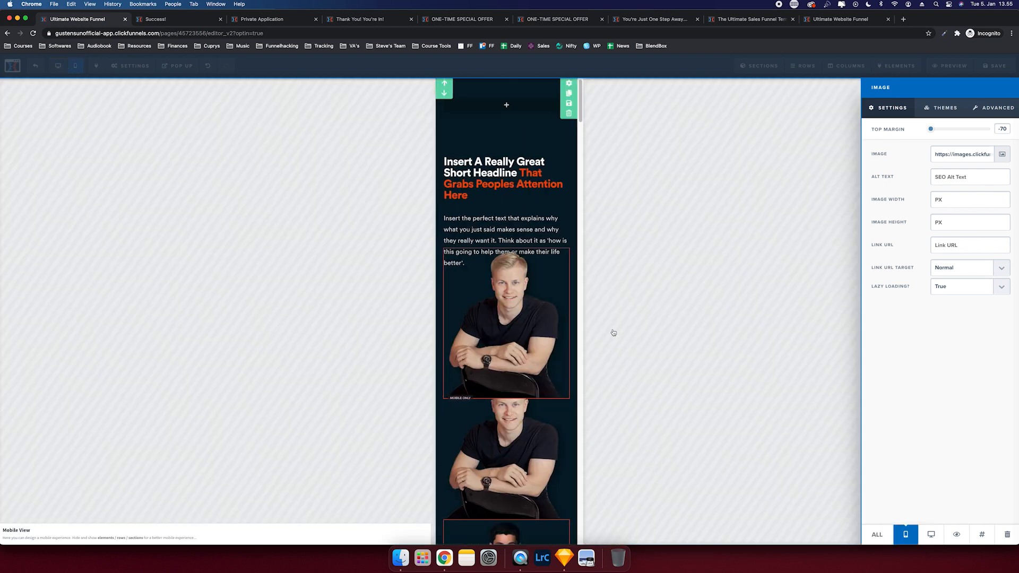
click(520, 284)
drag(933, 132, 946, 132)
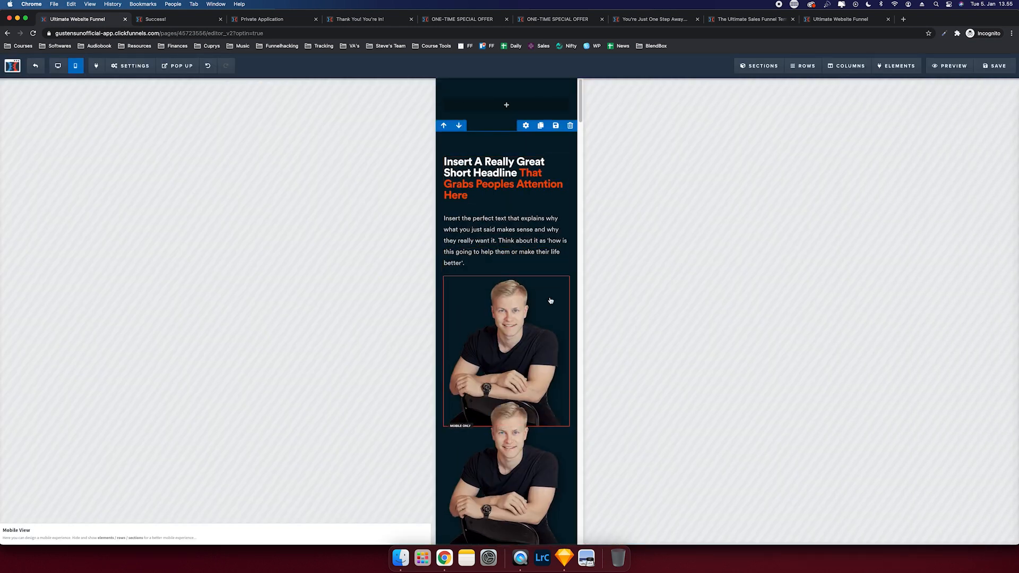
- Delete the leftover duplicate portrait and open the Elements list
scroll(548, 297, down, 5)
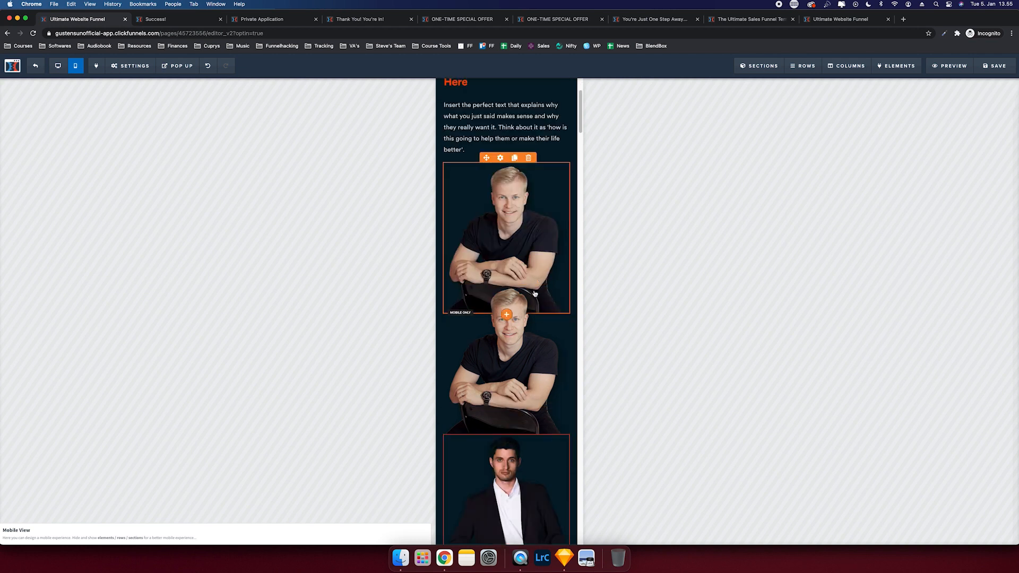
click(528, 280)
key(Return)
scroll(539, 370, up, 5)
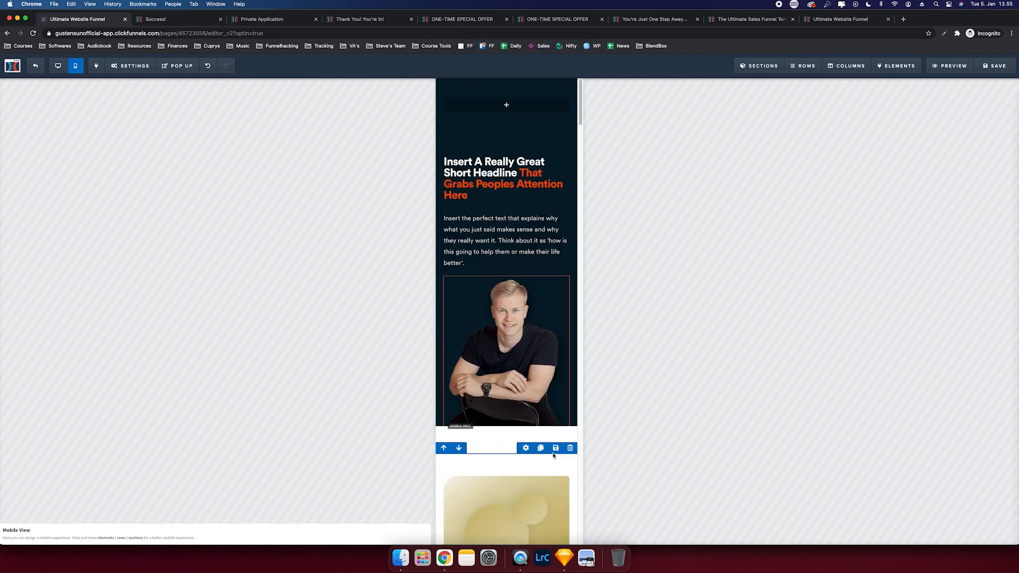
click(484, 106)
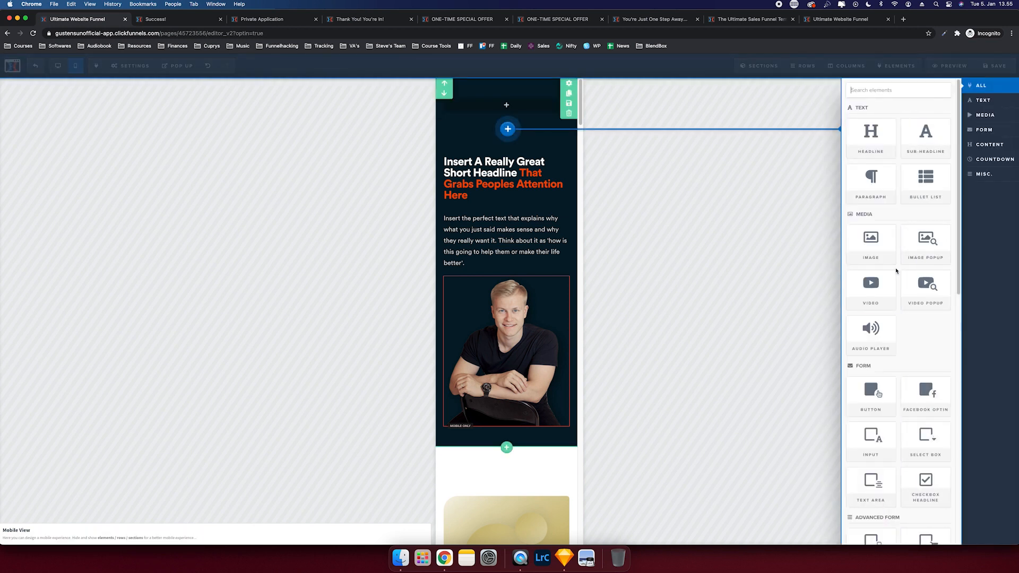
- Drag an Image element above the hero headline and keep it fully opaque
drag(576, 148, 563, 142)
click(82, 100)
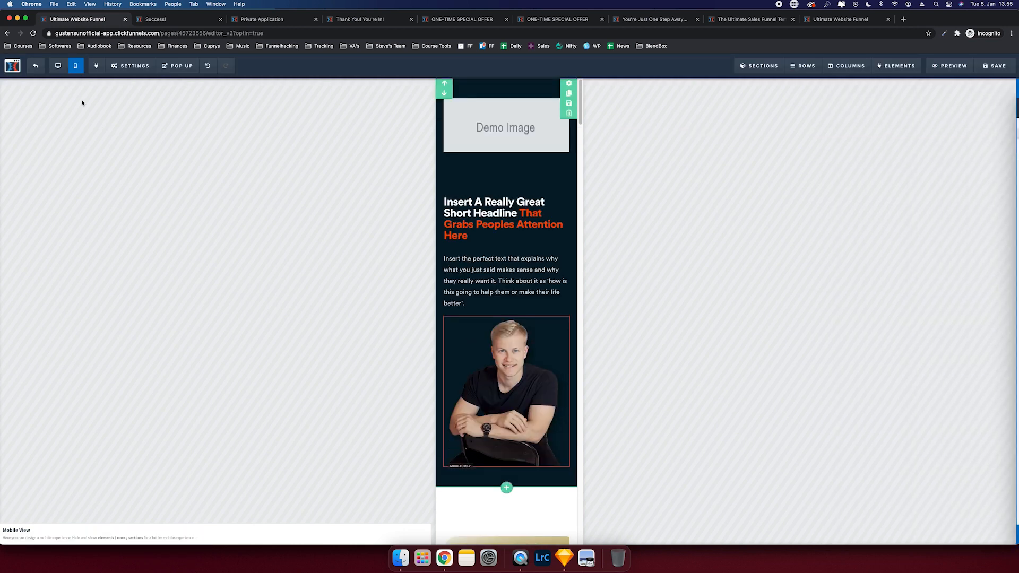
click(58, 65)
click(372, 142)
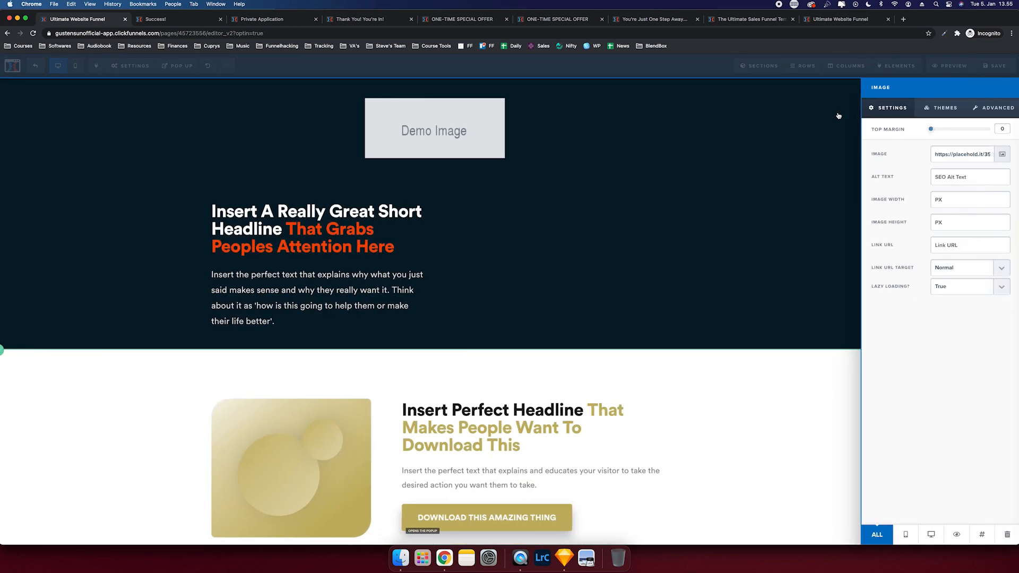
click(994, 108)
click(957, 249)
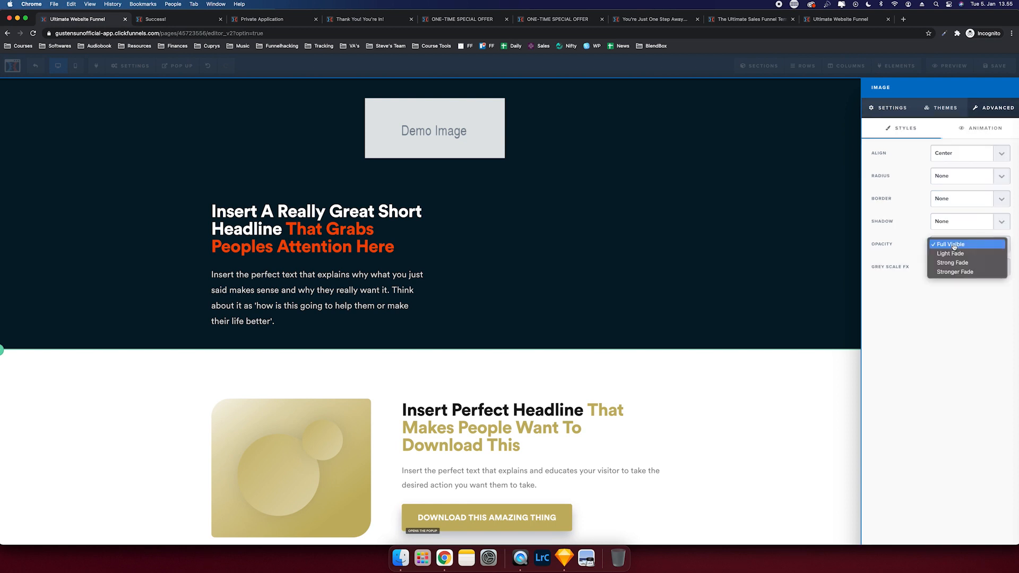
click(946, 225)
- Left-align the placeholder image and set its width to 100
click(939, 154)
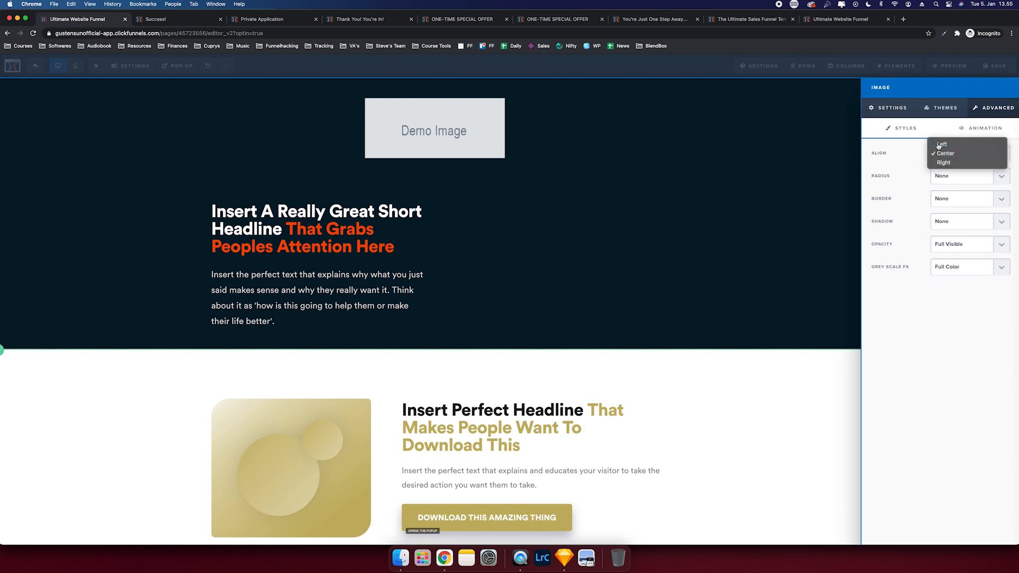
click(941, 144)
click(906, 112)
click(937, 199)
text(100)
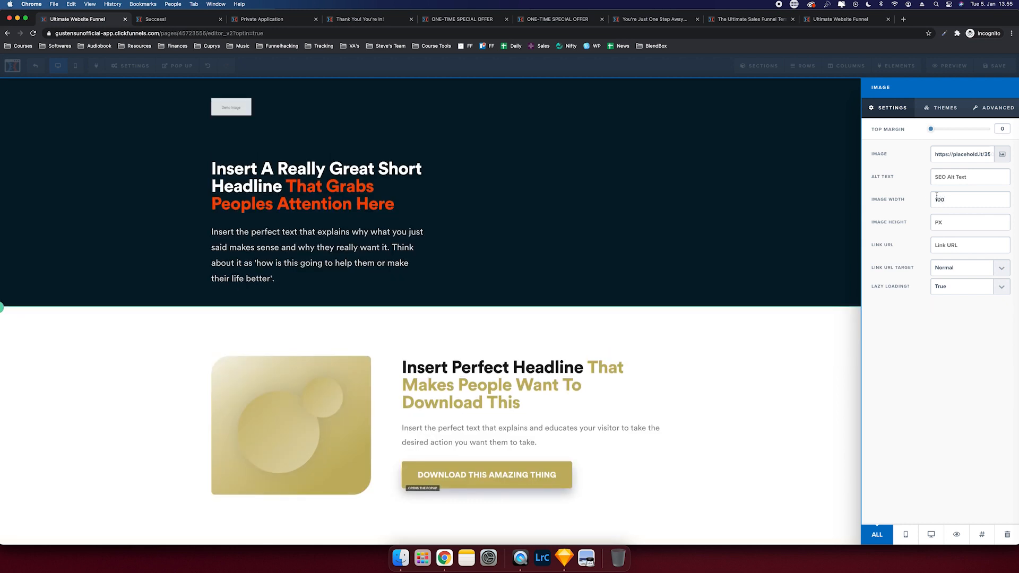
click(693, 260)
- Check the hero row settings, then bring up the image library for the placeholder
click(689, 96)
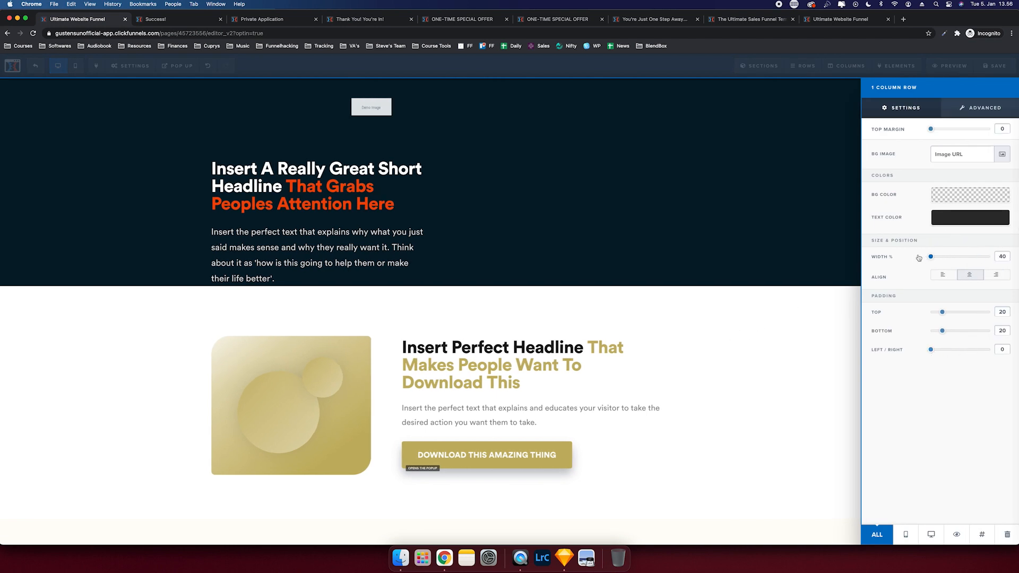
click(604, 233)
click(321, 114)
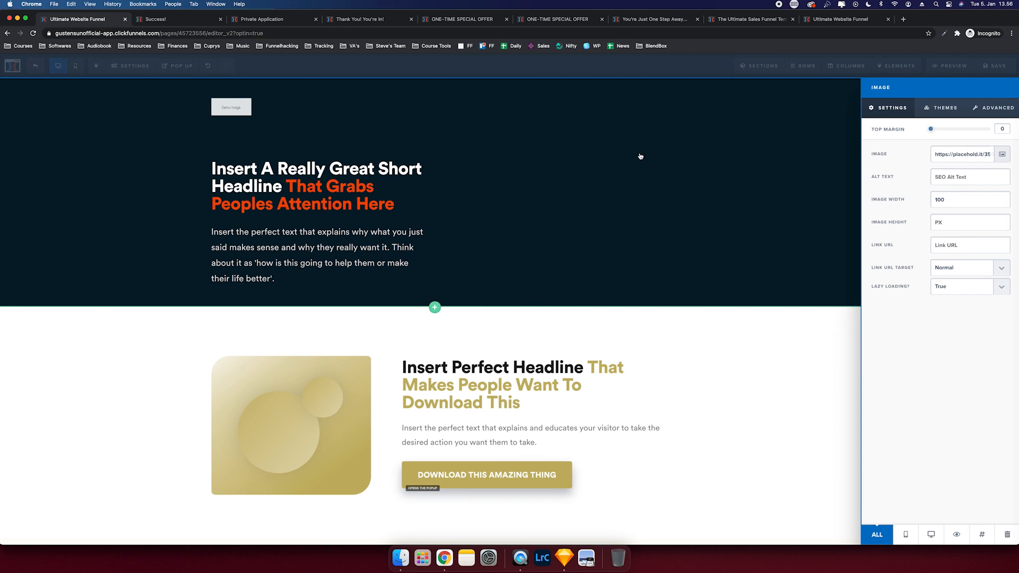
click(1001, 154)
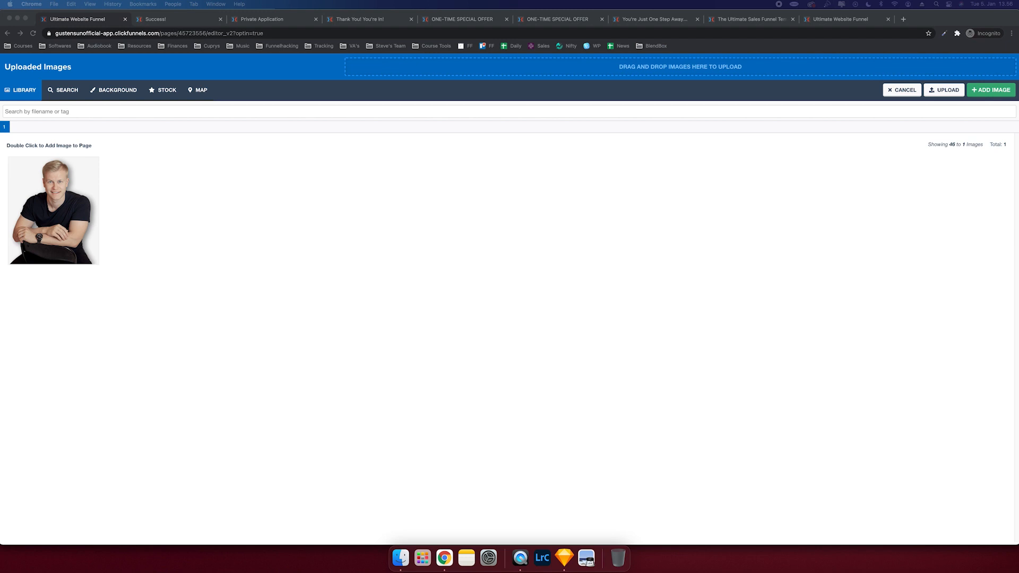
- Upload the LOGO file, place it above the headline, and set its width to 150
drag(364, 166, 429, 69)
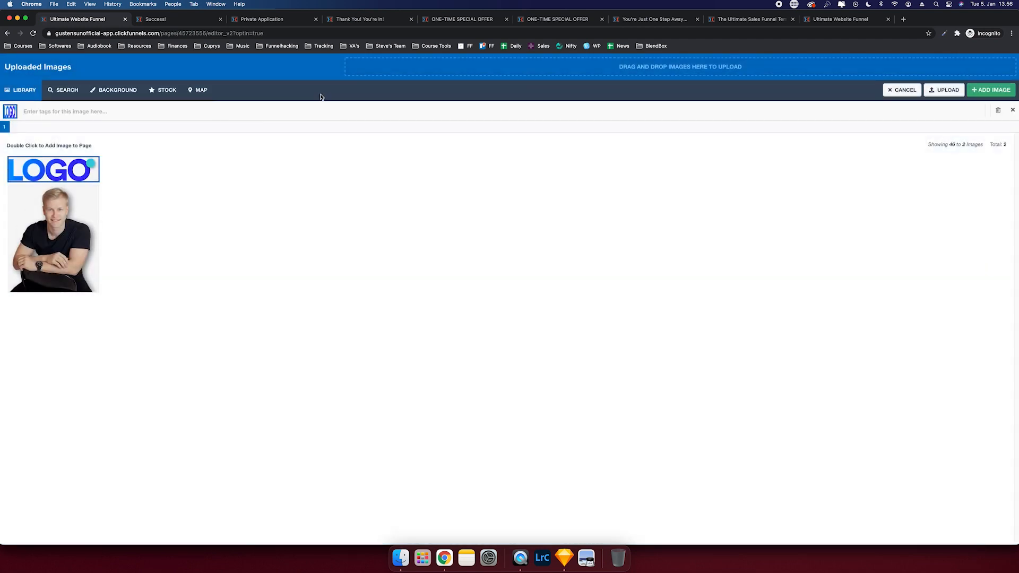
double_click(57, 173)
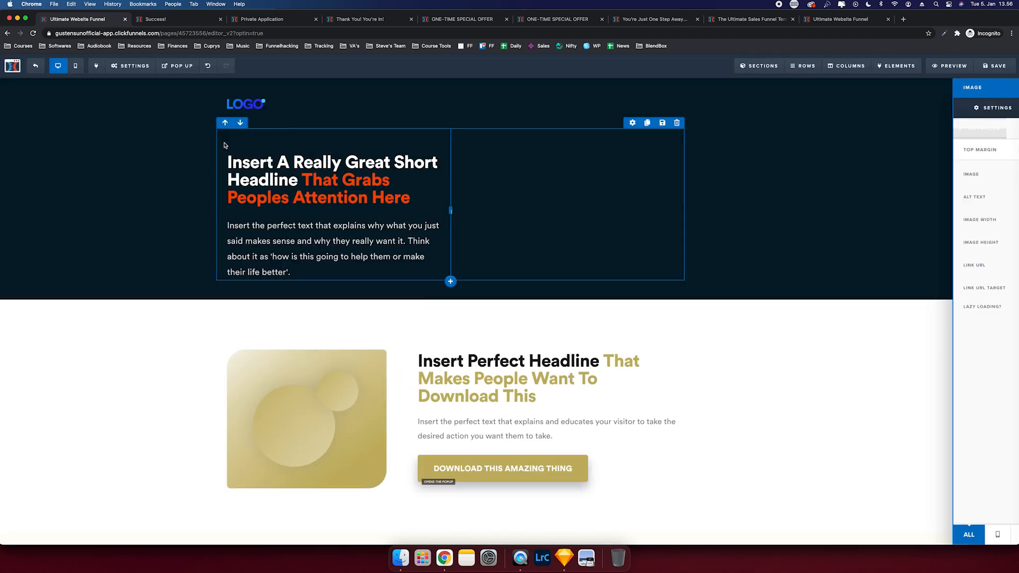
click(301, 108)
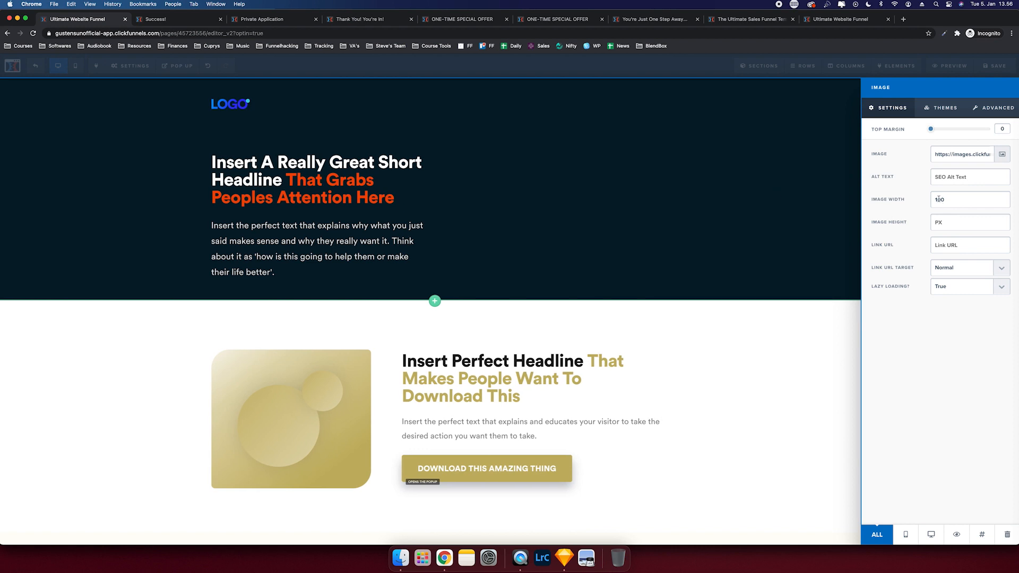
text(150)
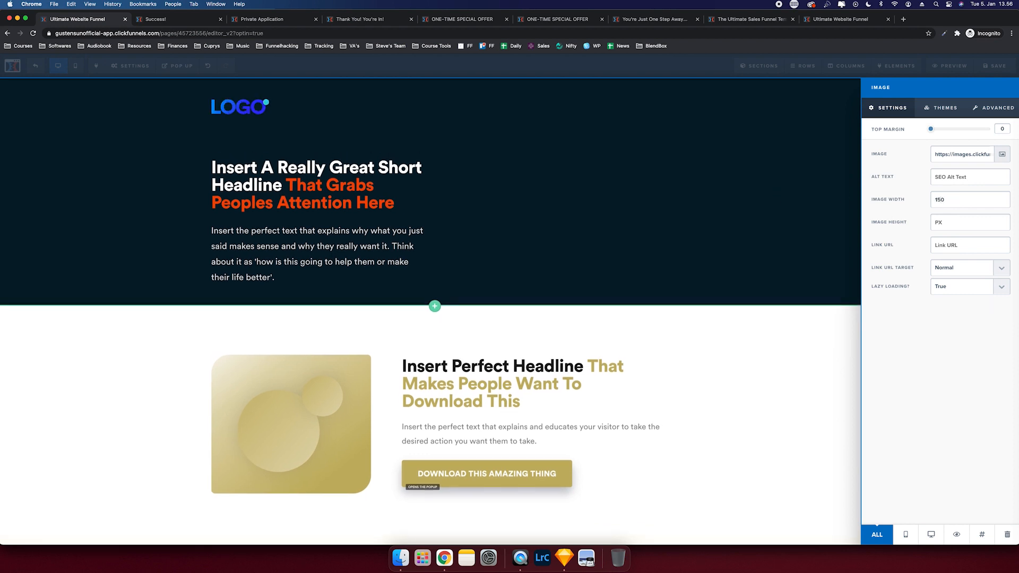
click(554, 247)
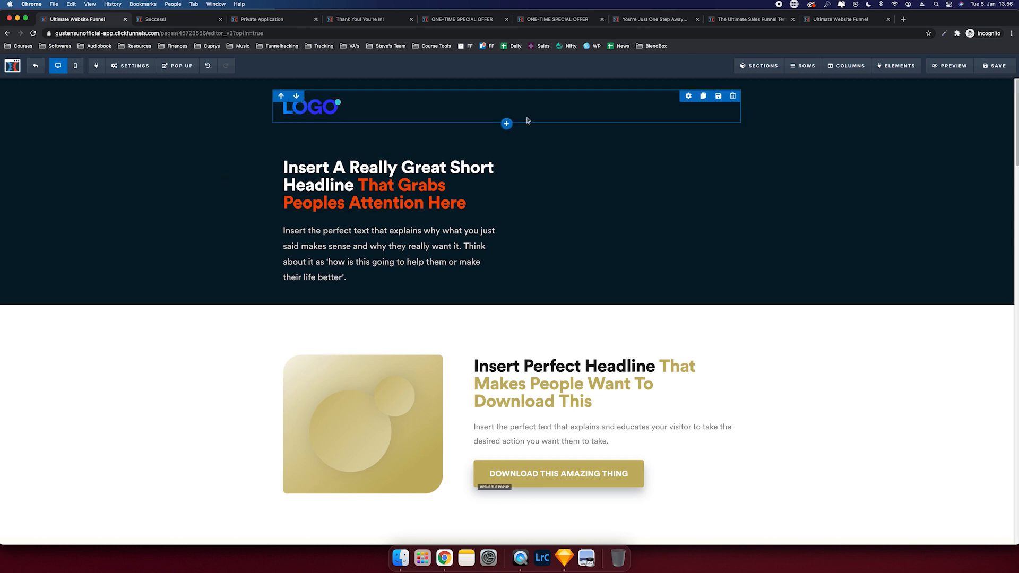
- Clone the portrait as a desktop-only copy with a -50 top margin
click(75, 65)
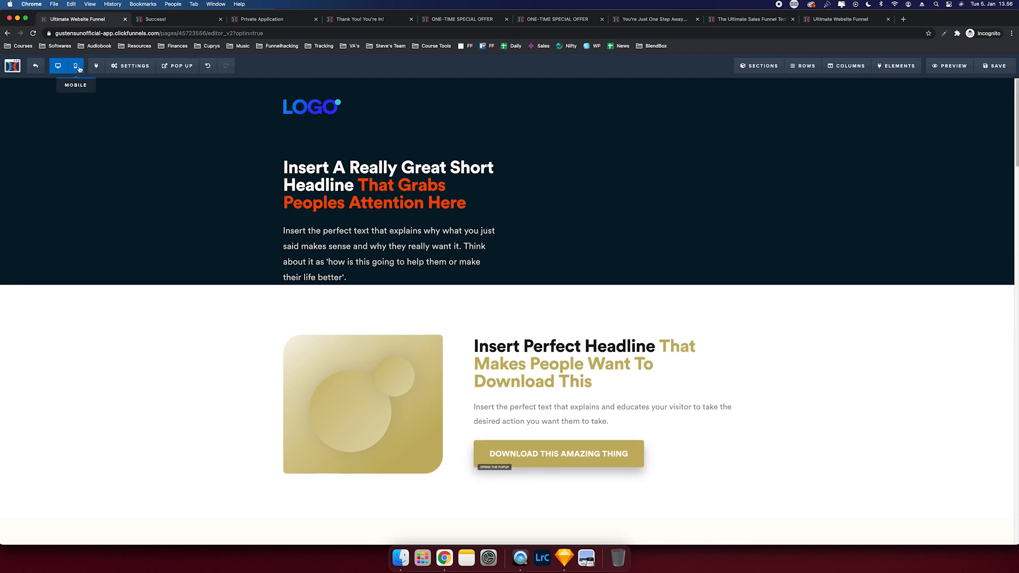
click(515, 274)
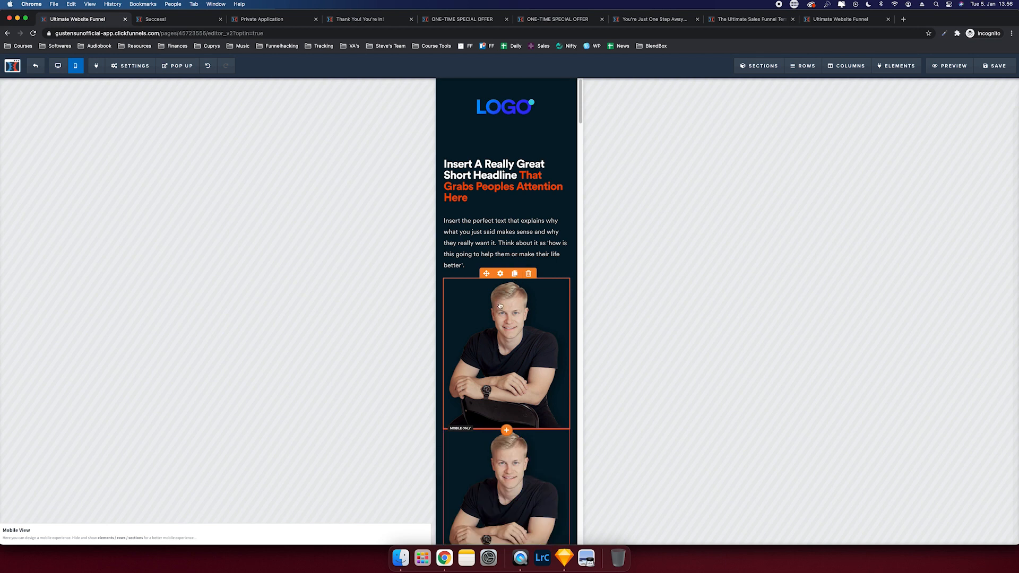
click(932, 533)
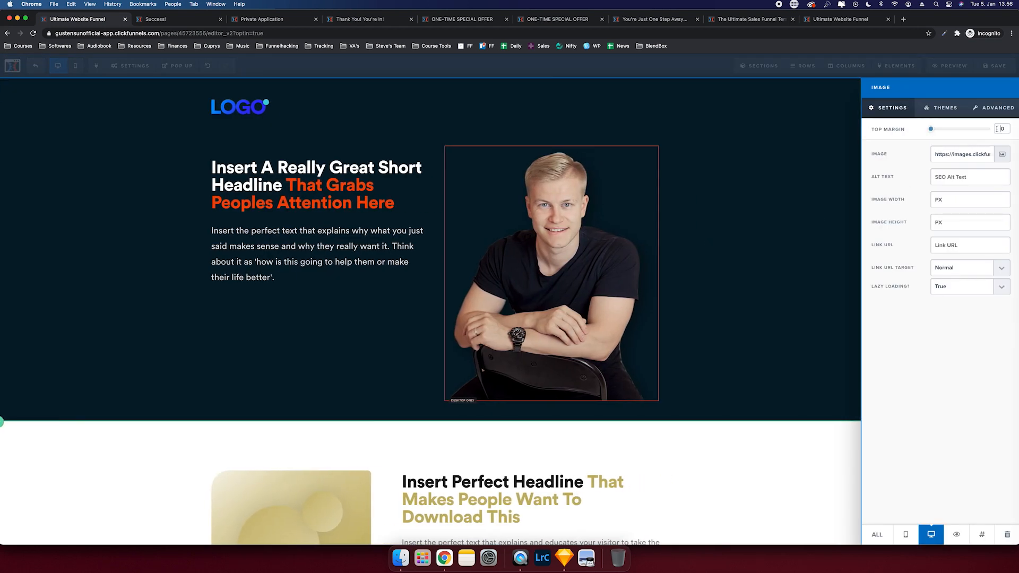
text(-50)
click(831, 169)
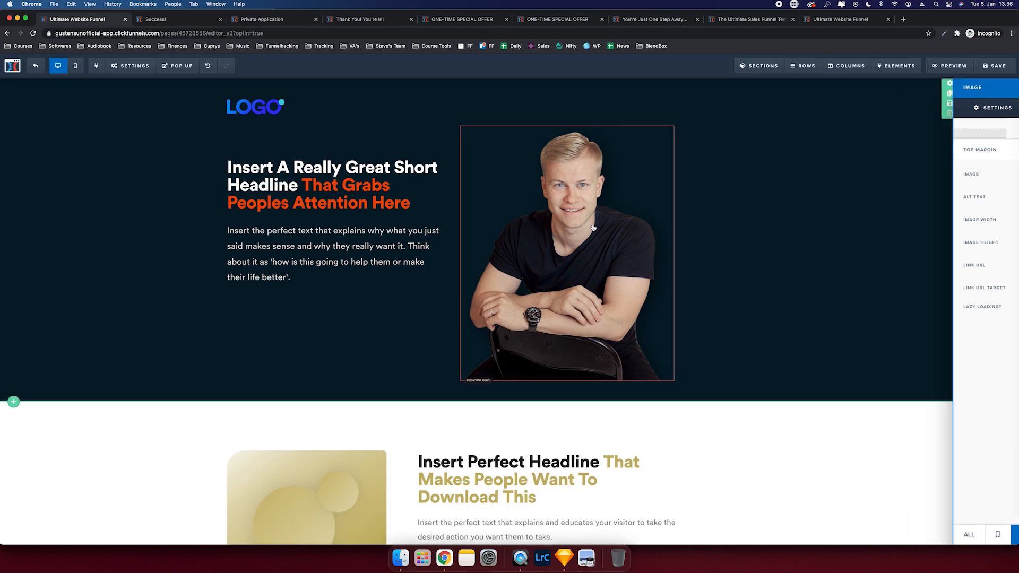
- Set the portrait's image width to 400
click(938, 200)
text(500)
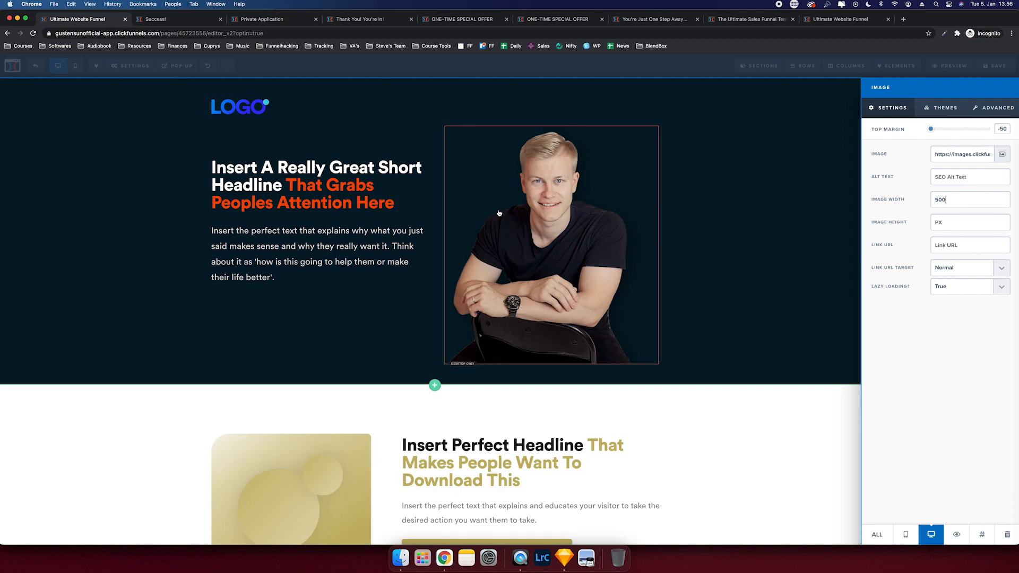
key(BackSpace)
text(4)
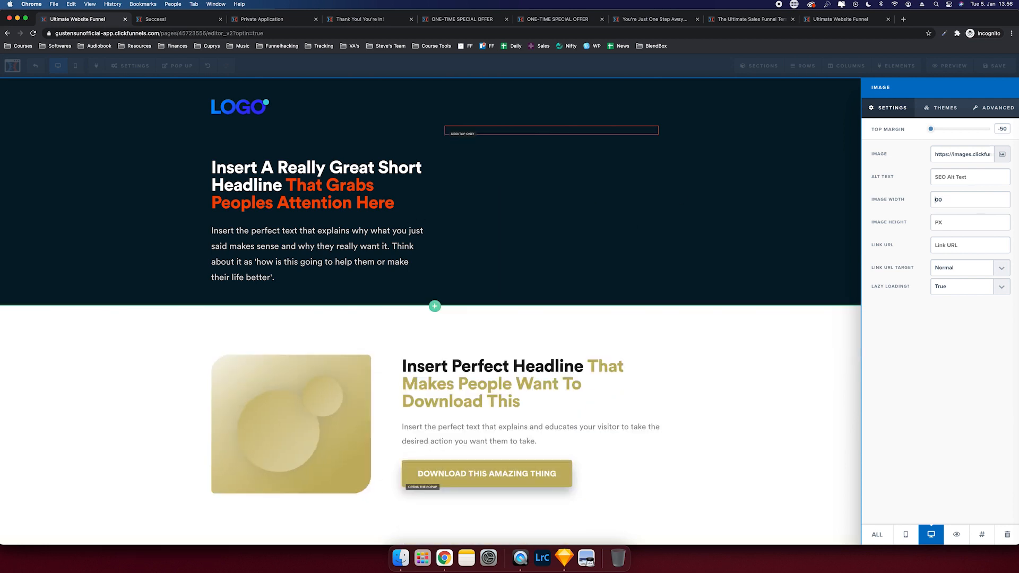
click(209, 443)
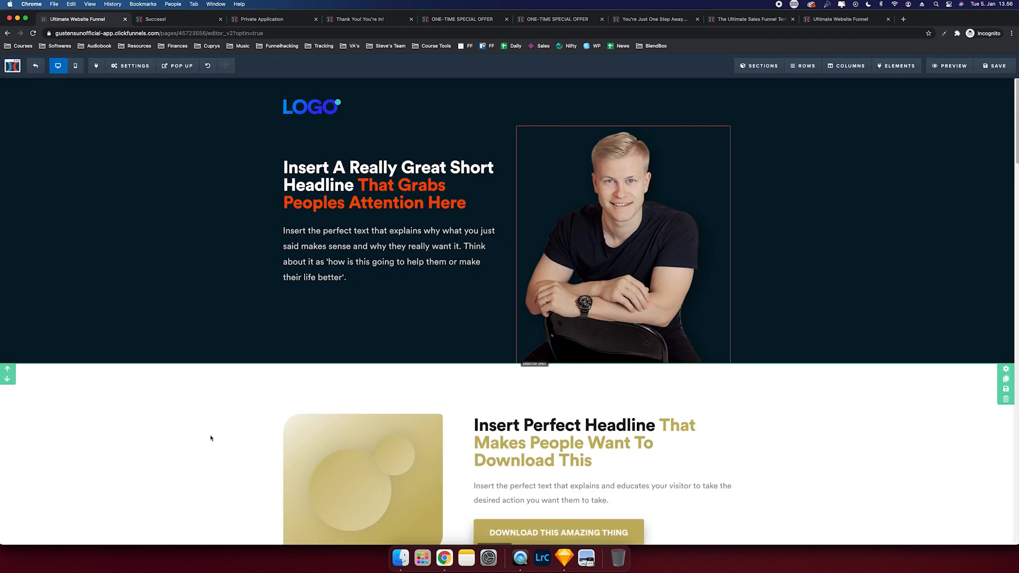
- Bring Canva forward and set page 9's background colour to dark navy
drag(0, 4, 656, 3)
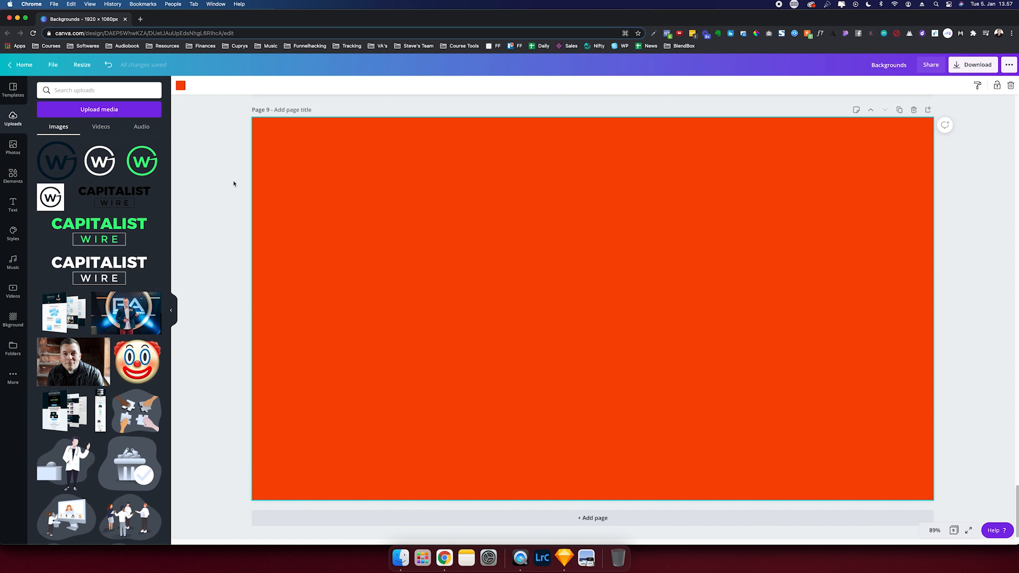
click(181, 86)
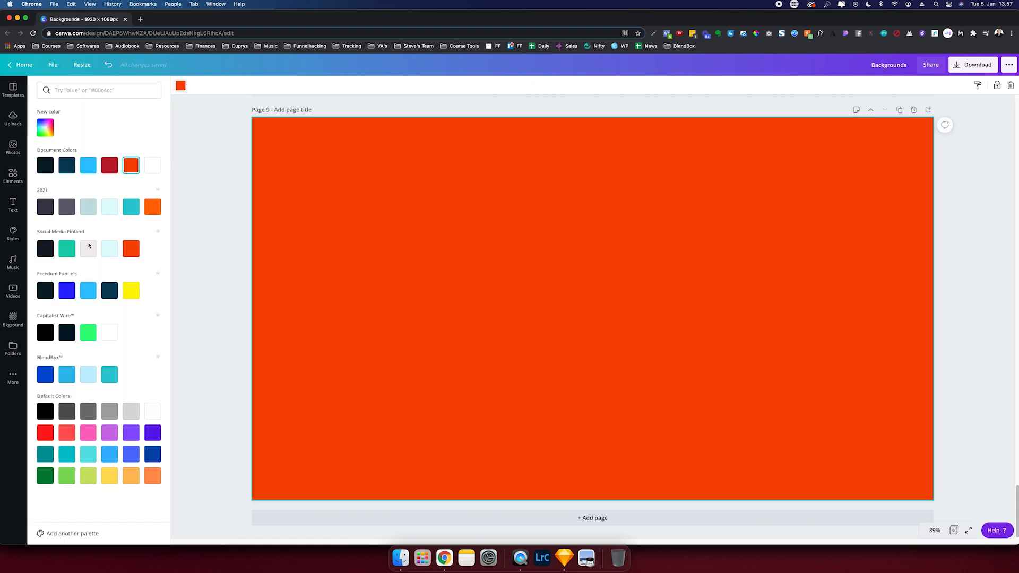
click(45, 291)
click(186, 199)
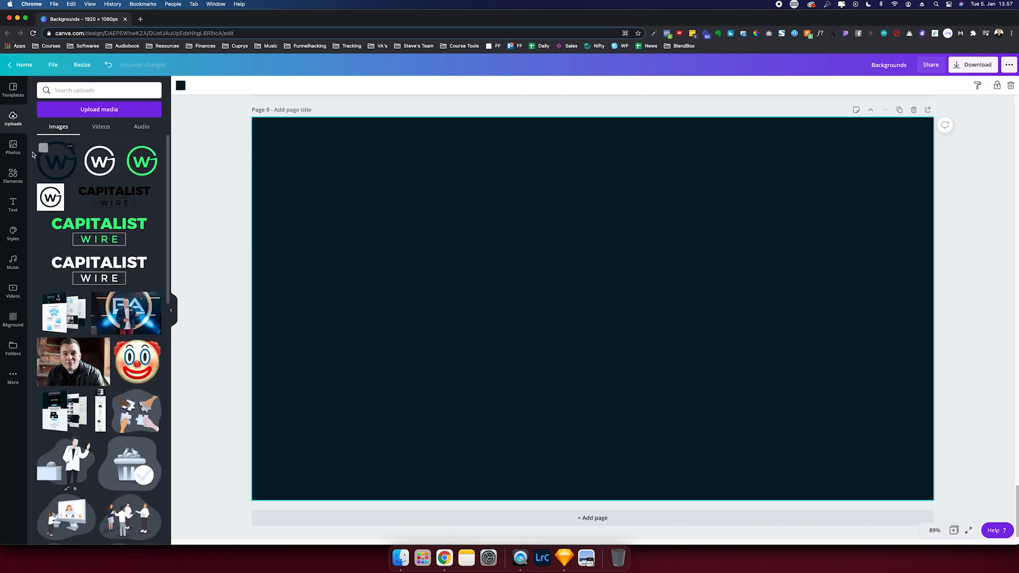
- Add the 'Grow Your Business' desk photo from a 'business' search, stretched to cover the page
click(14, 147)
click(77, 91)
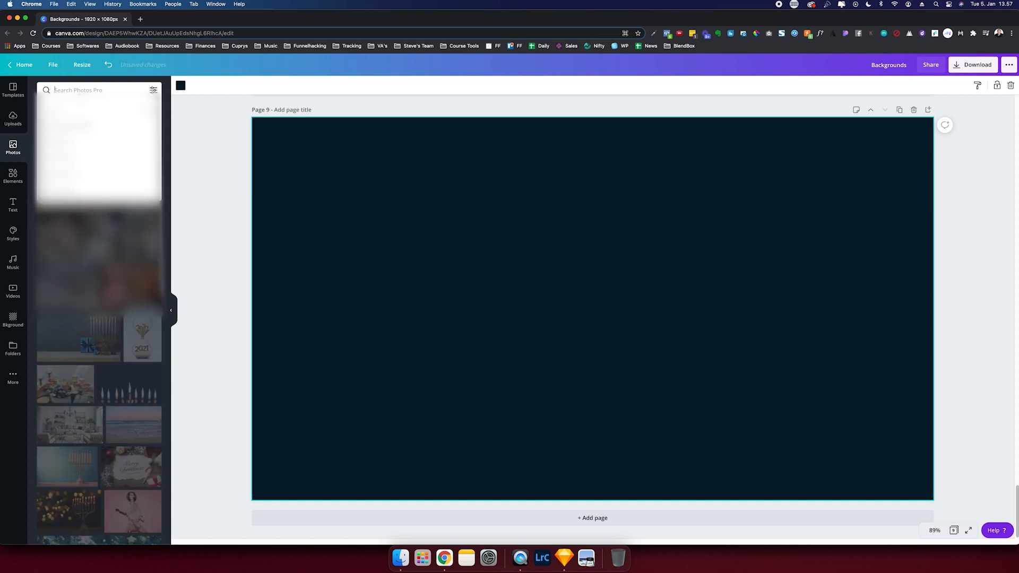
text(business)
key(Return)
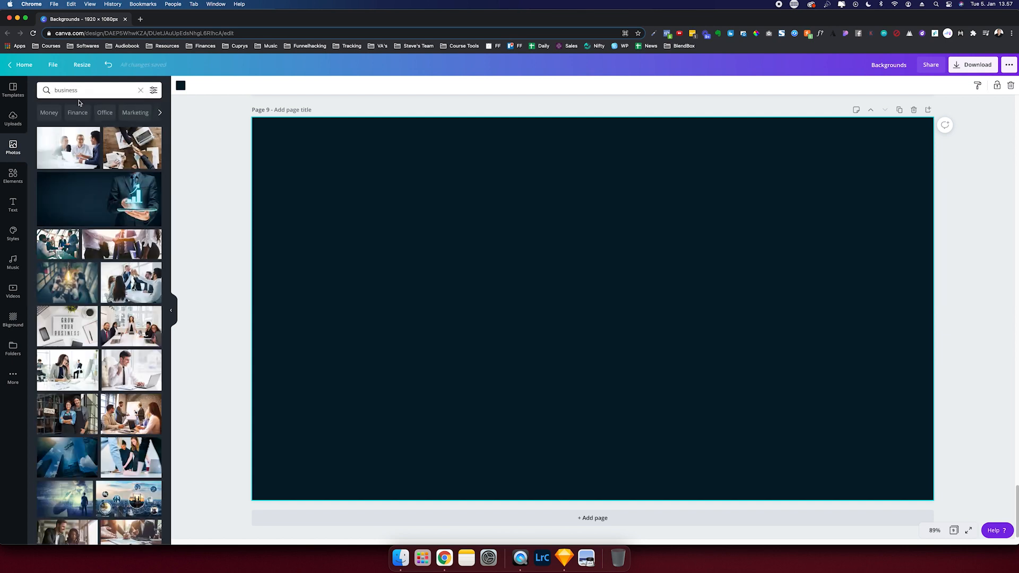
click(71, 326)
drag(755, 259, 644, 221)
drag(714, 421, 968, 529)
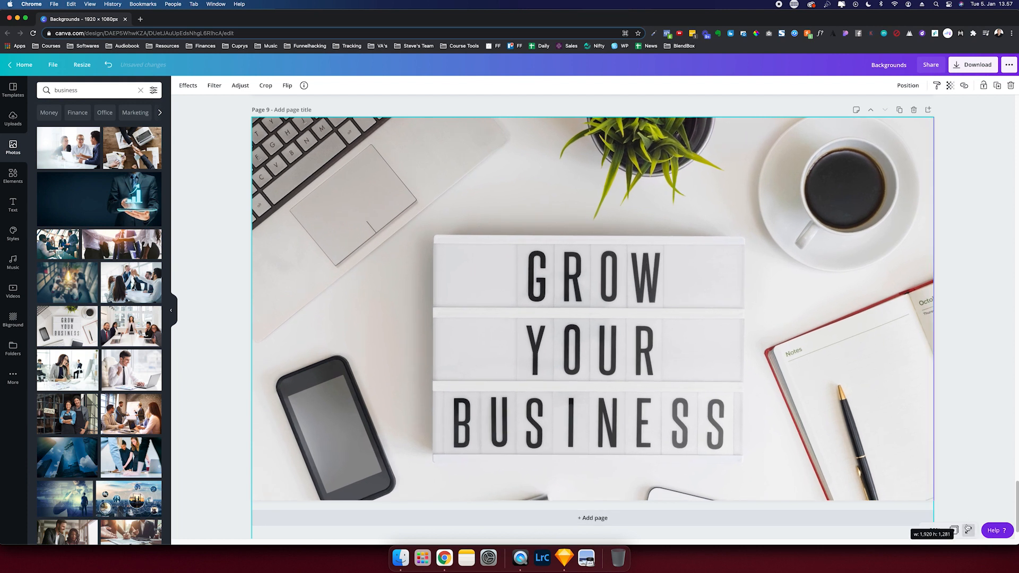
drag(818, 206, 822, 157)
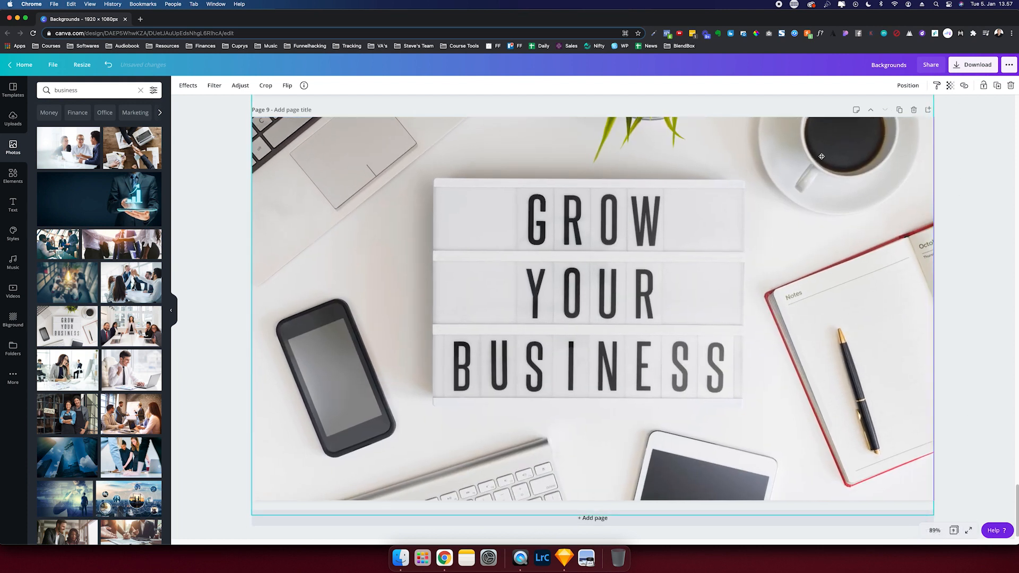
- Lower the photo's transparency so the navy shows through
click(949, 85)
drag(924, 106, 880, 106)
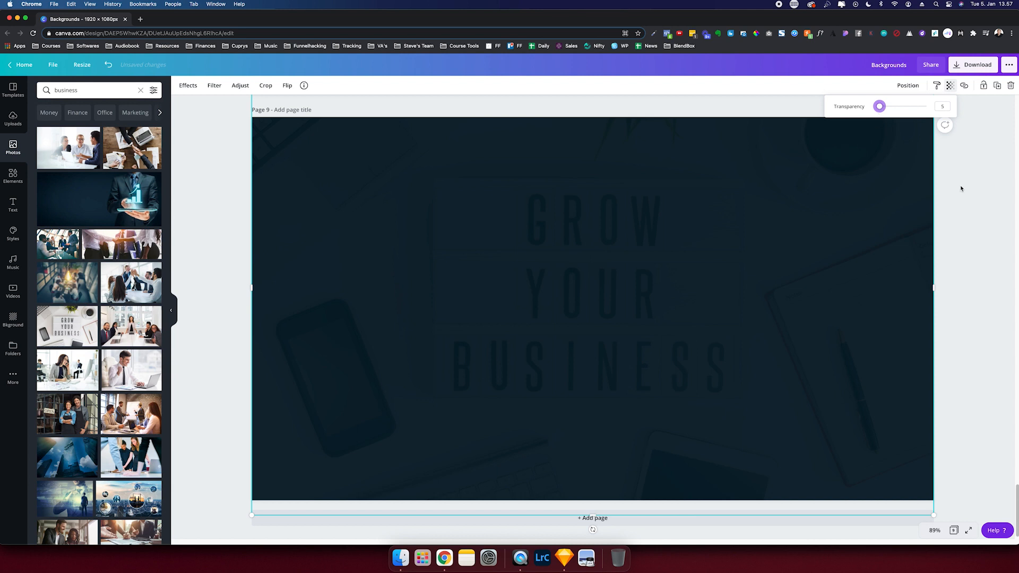
click(976, 173)
- Select Page 9 in the download options, then close them without downloading
click(962, 67)
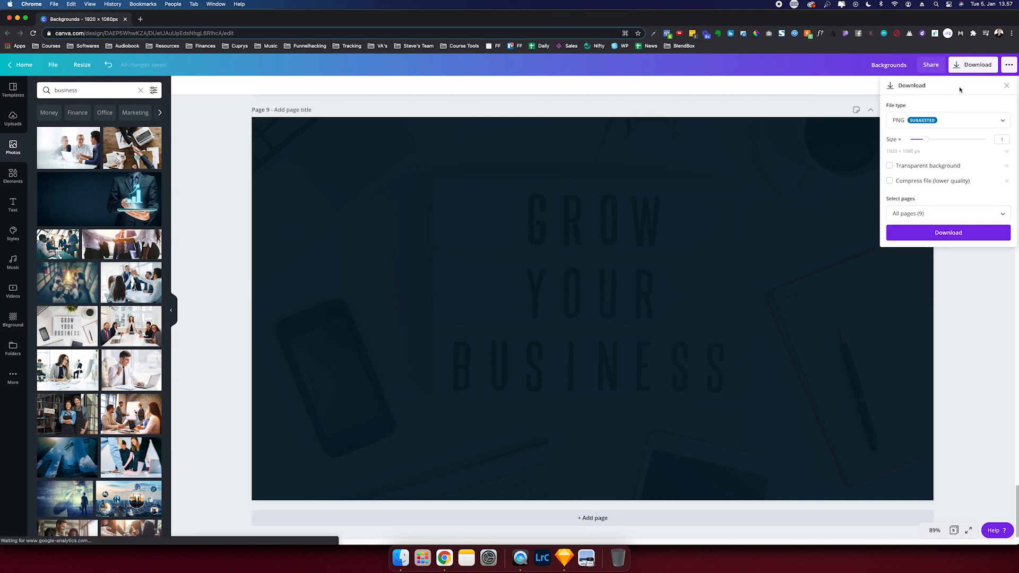
click(945, 216)
scroll(943, 302, down, 5)
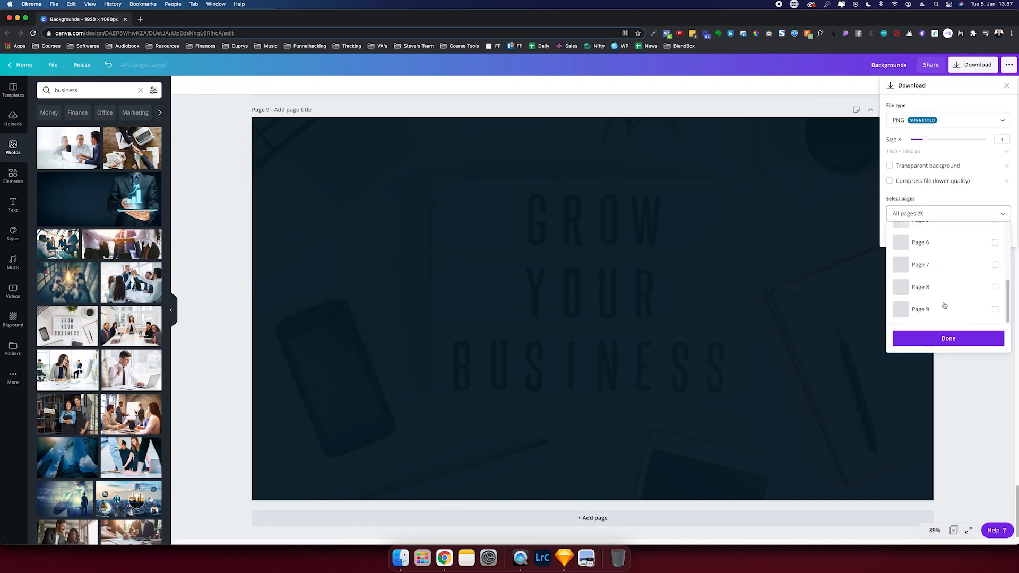
click(944, 306)
click(942, 338)
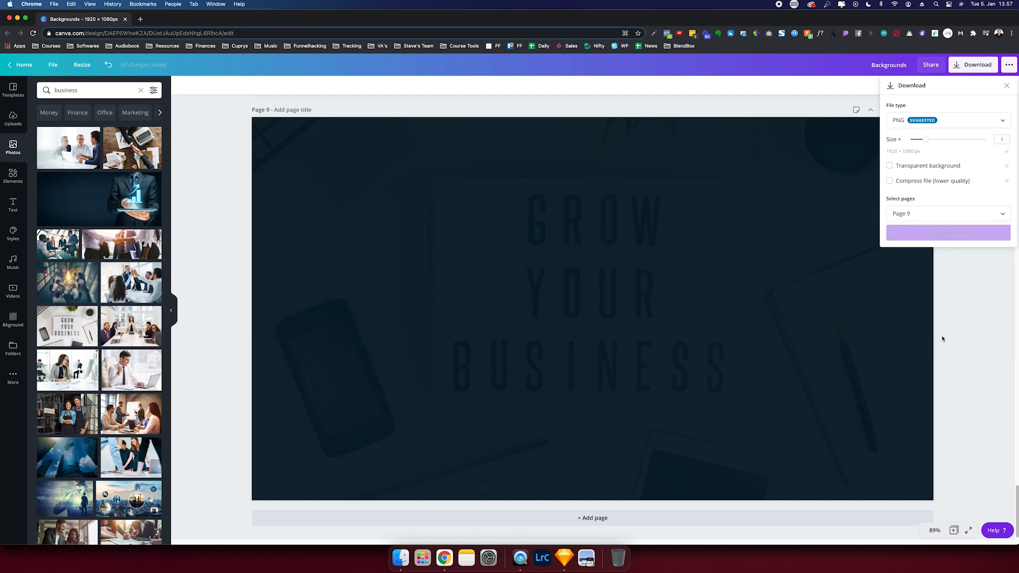
click(953, 304)
click(81, 90)
- Add a dot grid element from a 'dot' elements search and make it white
text(dots)
key(Return)
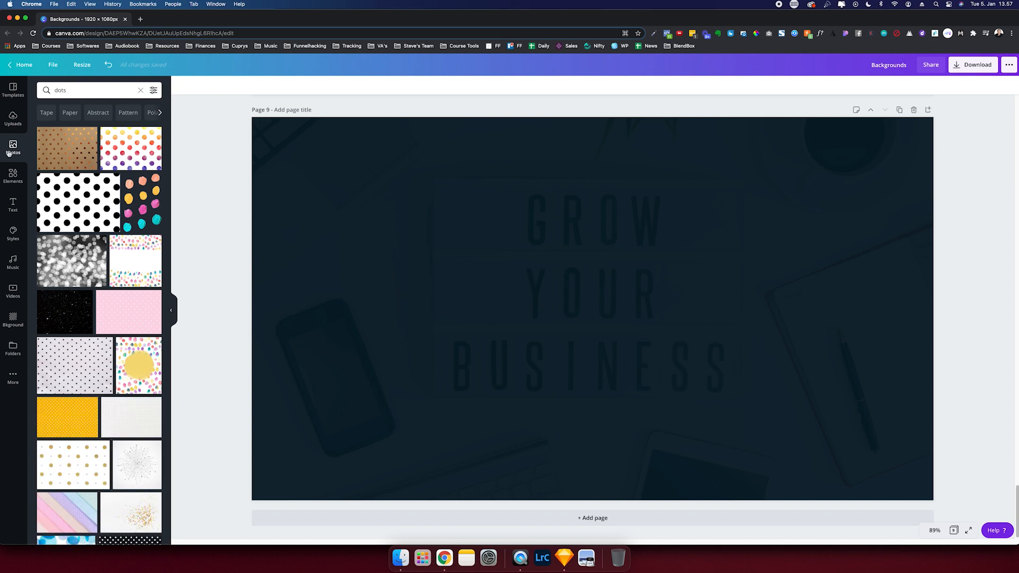
click(13, 175)
text(dot)
key(Return)
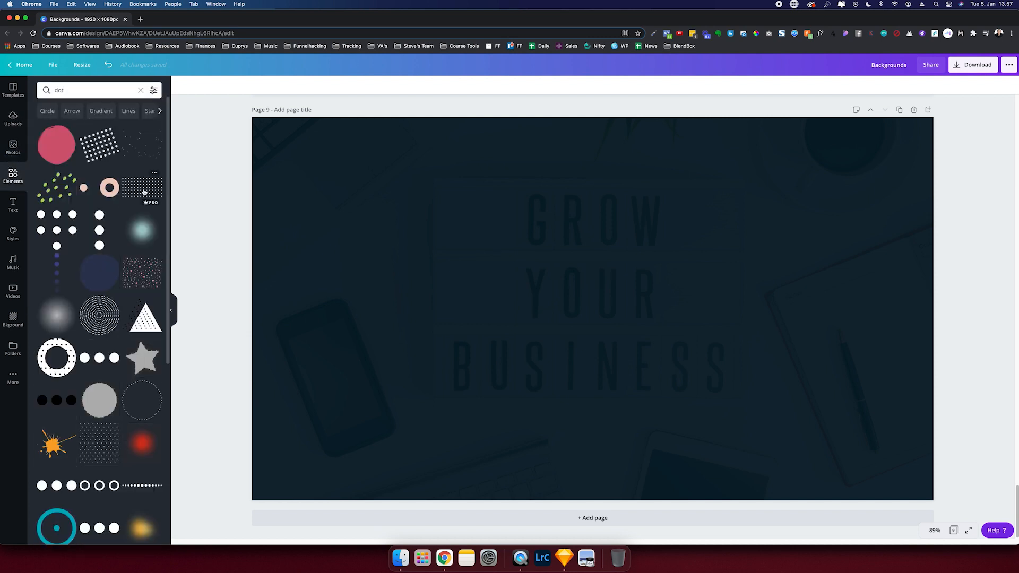
click(145, 192)
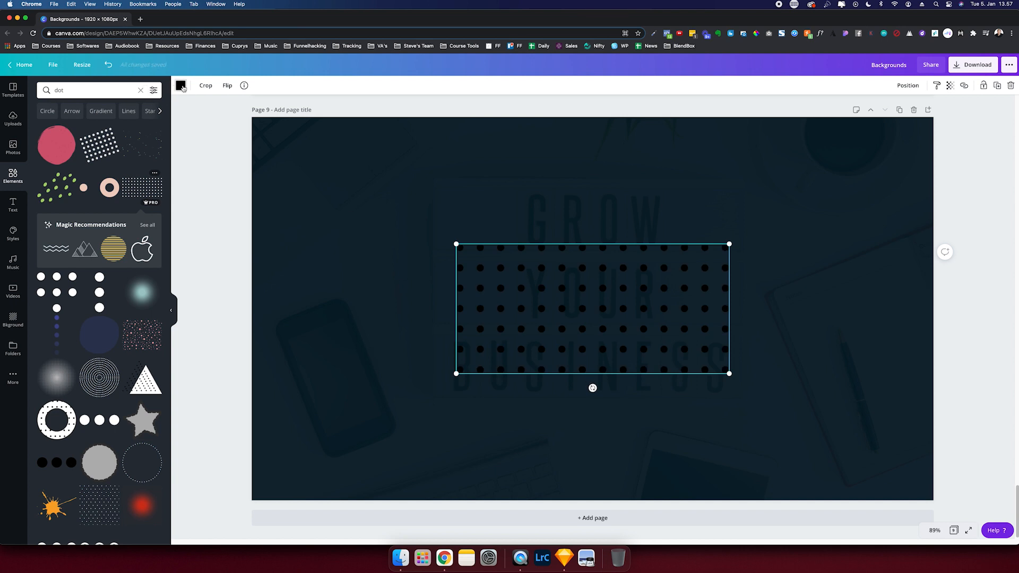
click(181, 86)
click(152, 165)
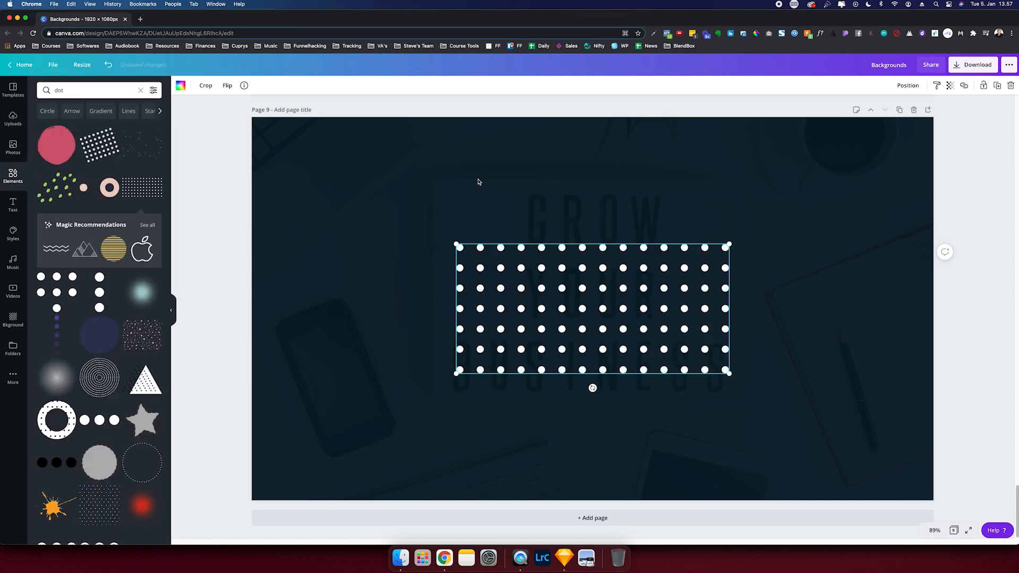
- Crop the background photo's right side and move the diamond outline to the left edge
click(566, 186)
double_click(573, 297)
drag(726, 245, 587, 217)
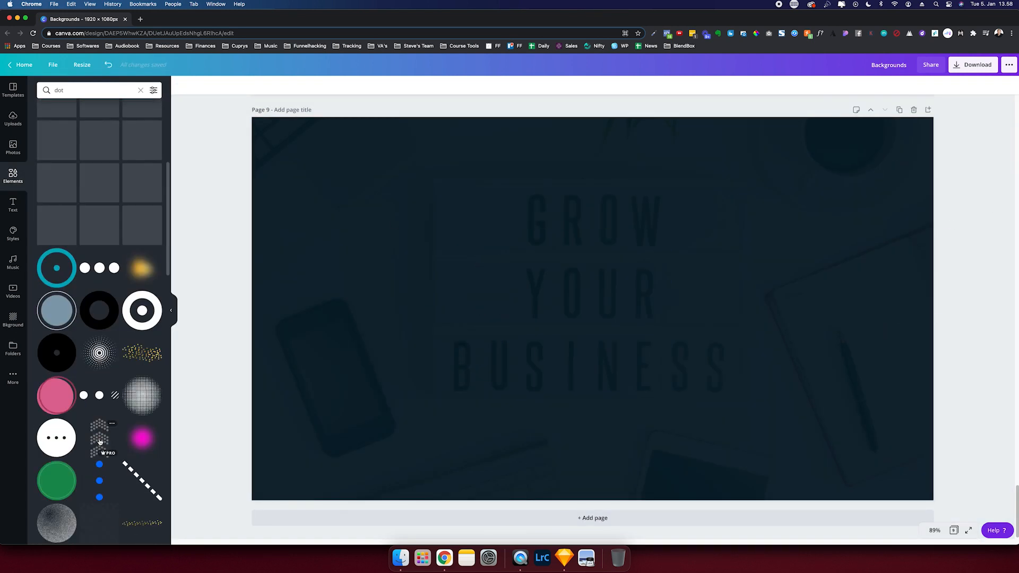
scroll(85, 167, up, 5)
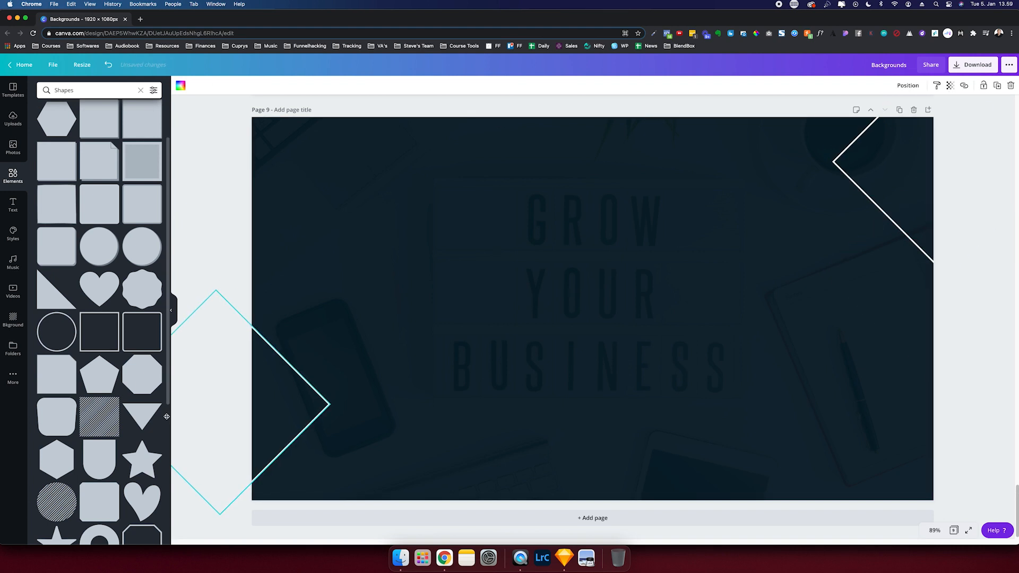
drag(167, 411, 162, 409)
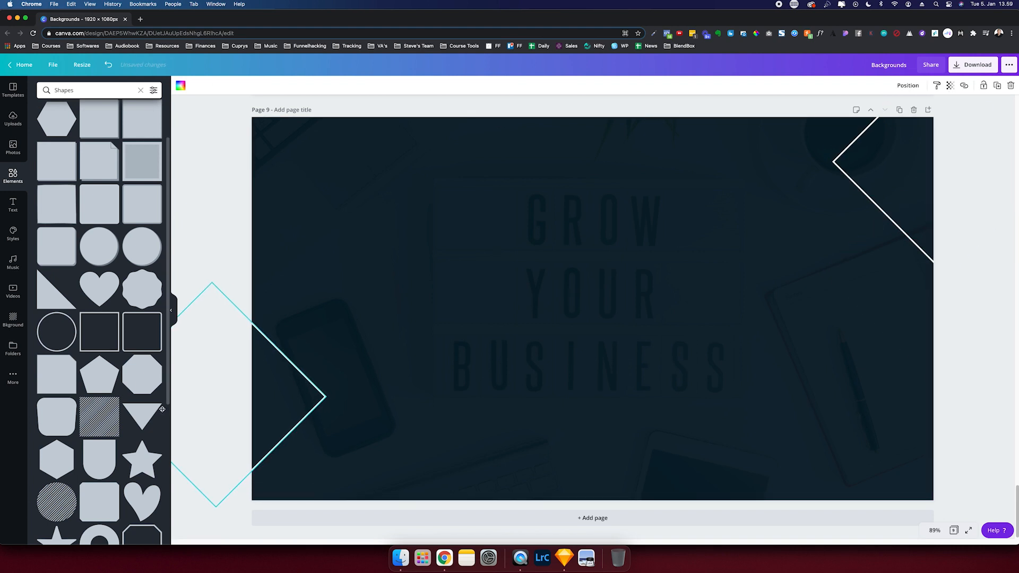
click(493, 104)
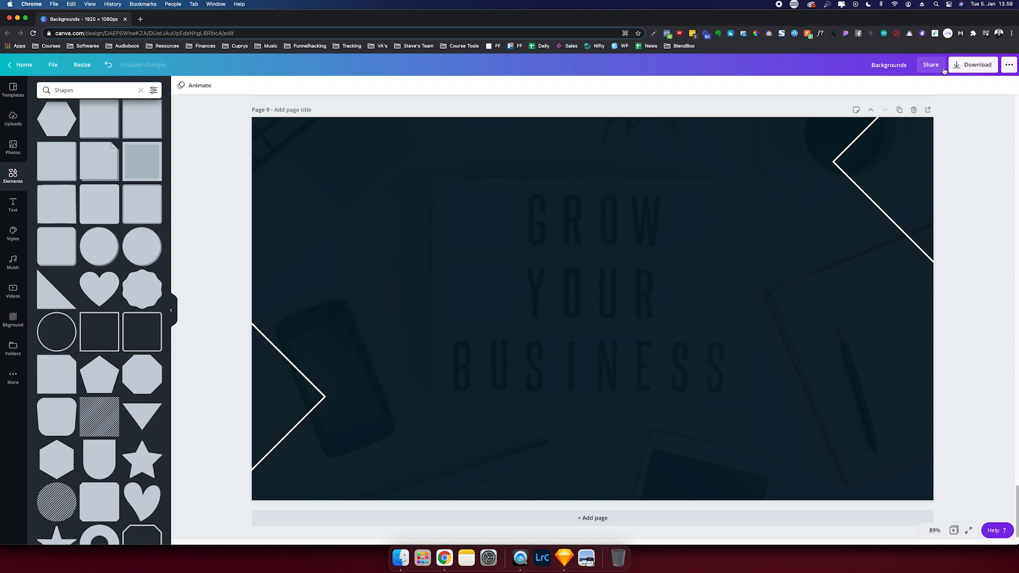
- Download only page 9 as a compressed PNG
click(973, 64)
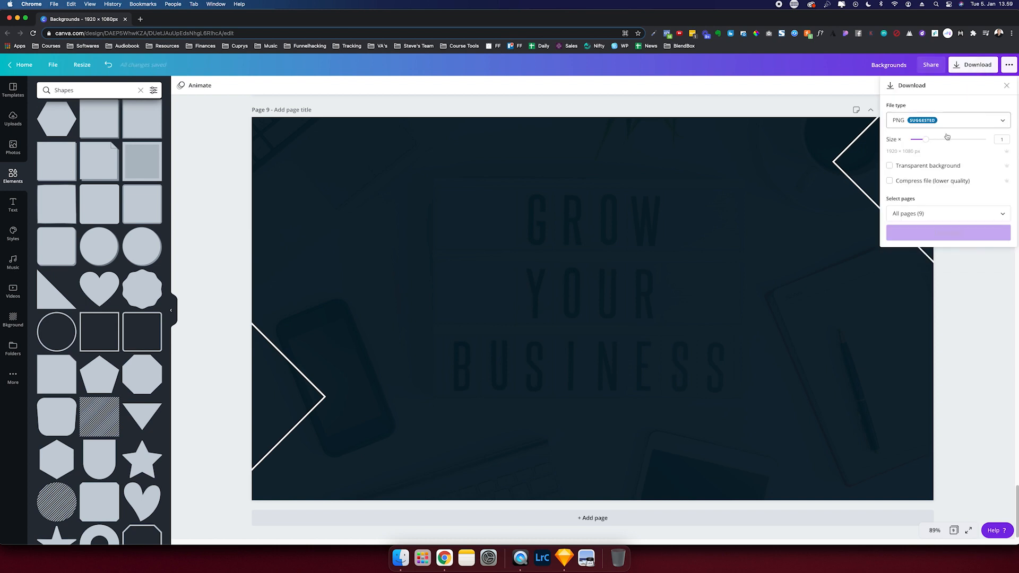
click(935, 214)
scroll(939, 302, down, 5)
click(937, 310)
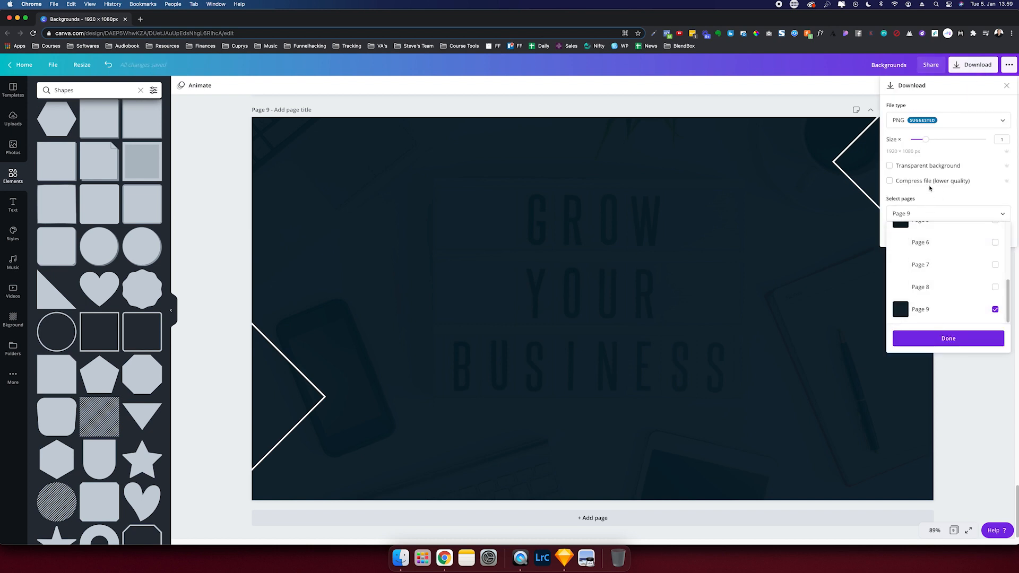
click(932, 214)
click(930, 183)
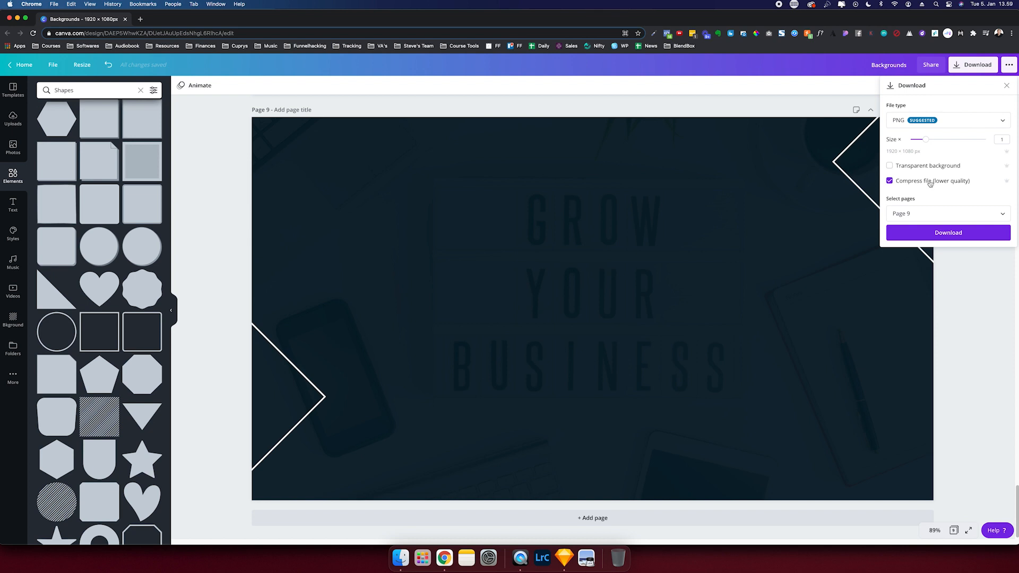
click(933, 231)
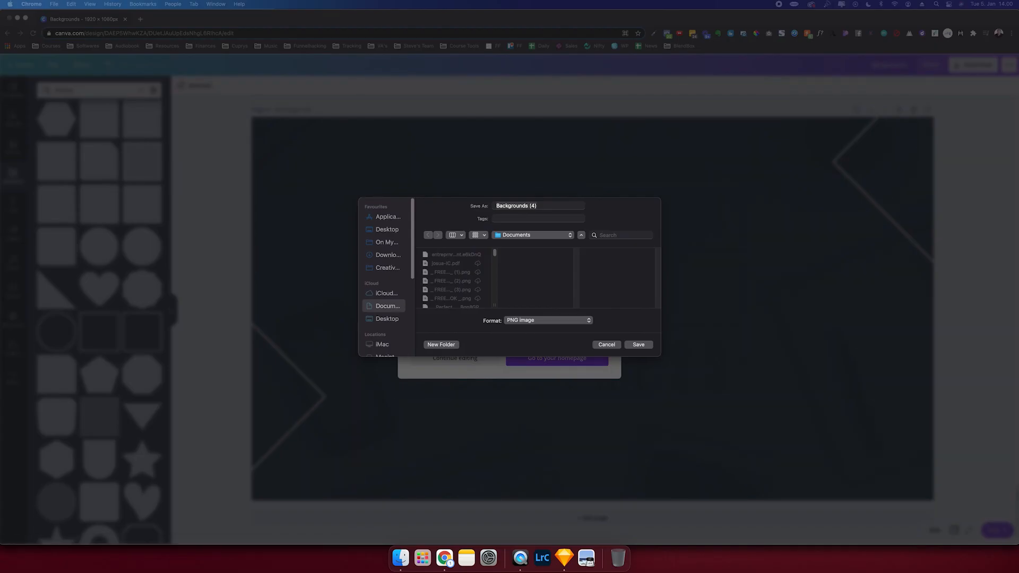
- Save the downloaded file as funnelbg1 and dismiss the popup
key(XF86AudioLowerVolume)
click(518, 206)
text(funnelbg1)
key(Return)
click(630, 214)
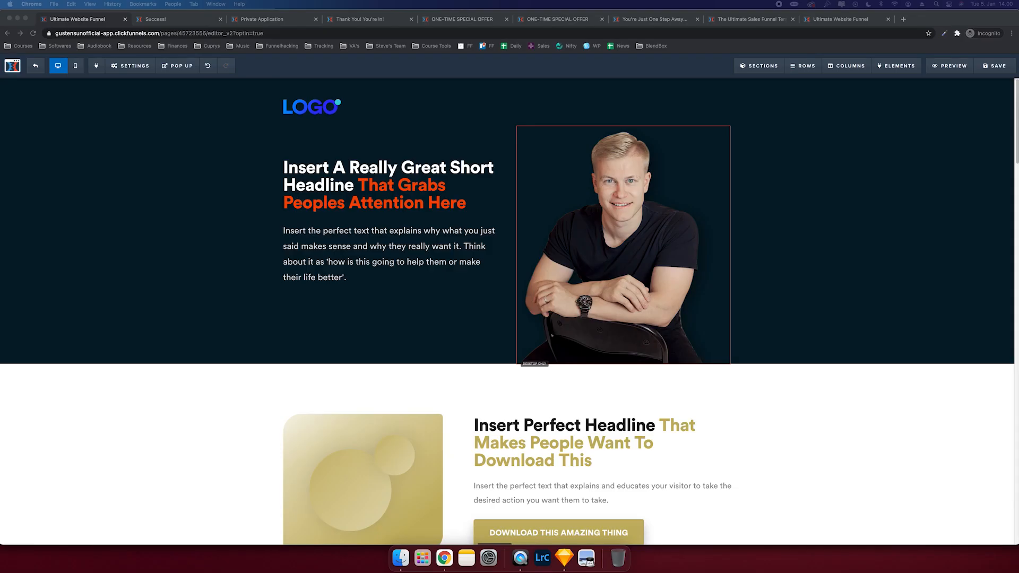
- Upload funnelbg1.png and set it as the hero section's background image
click(438, 260)
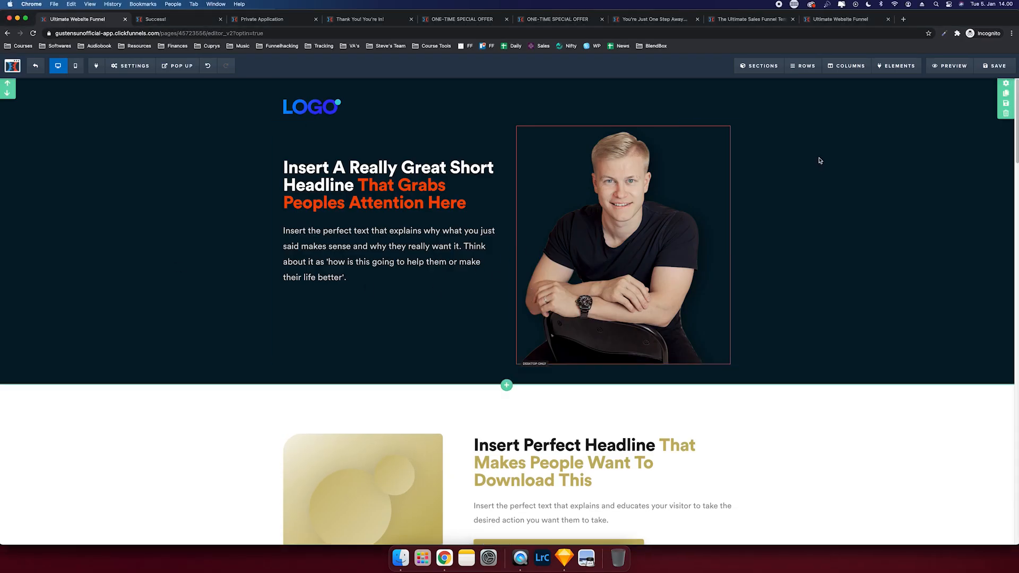
click(1005, 83)
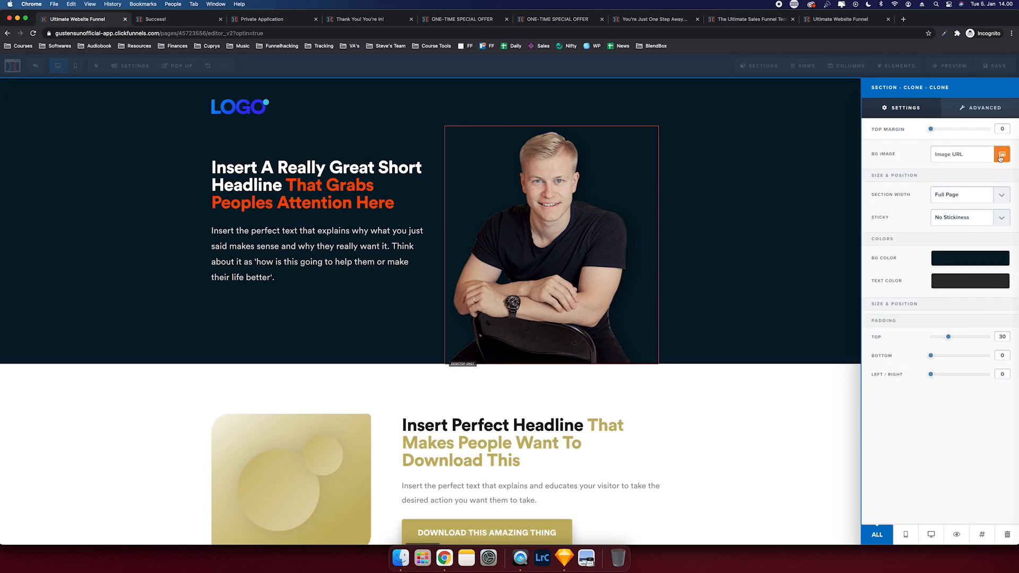
click(1000, 154)
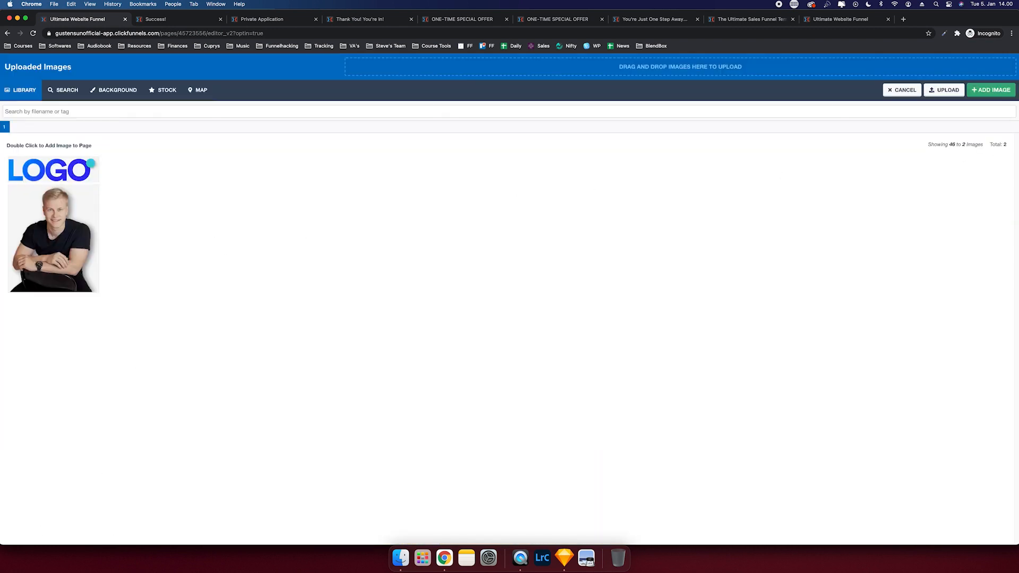
click(401, 558)
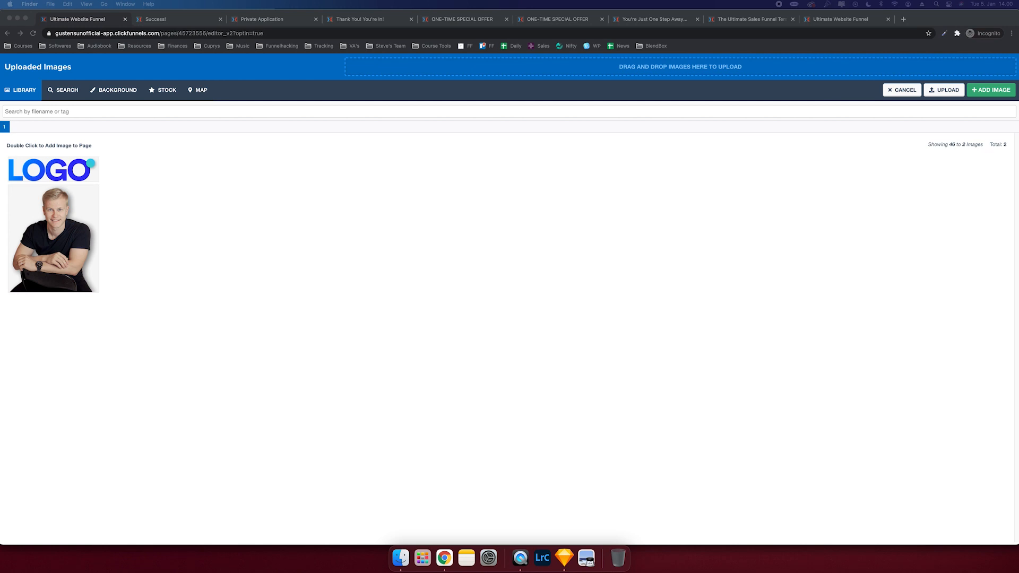
drag(20, 175, 420, 72)
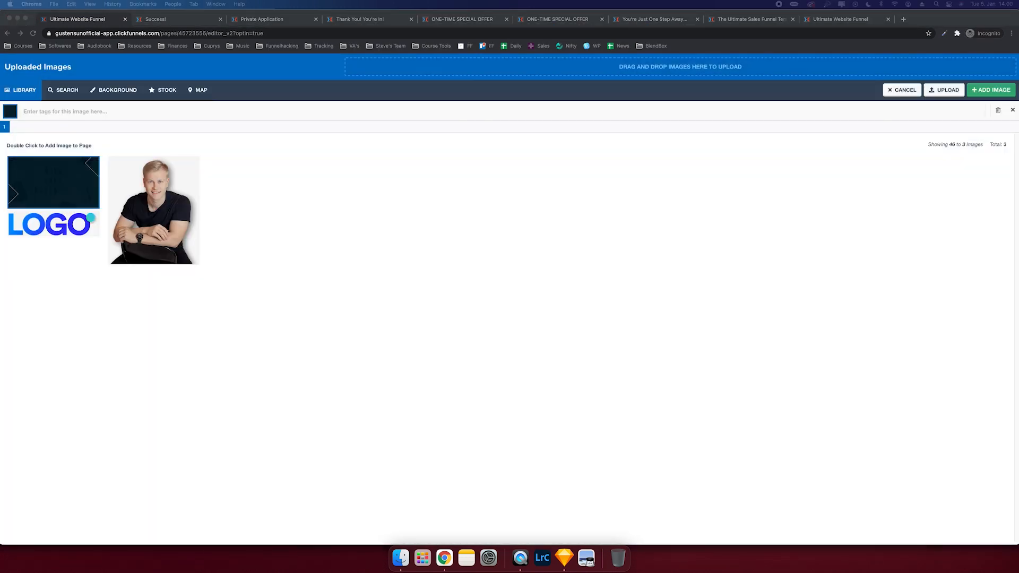
double_click(38, 181)
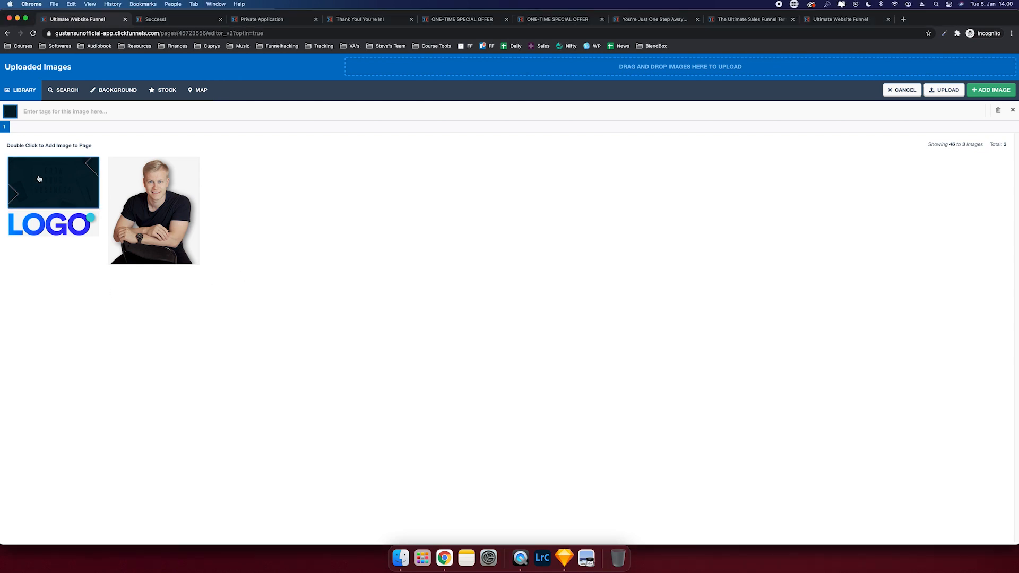
click(517, 214)
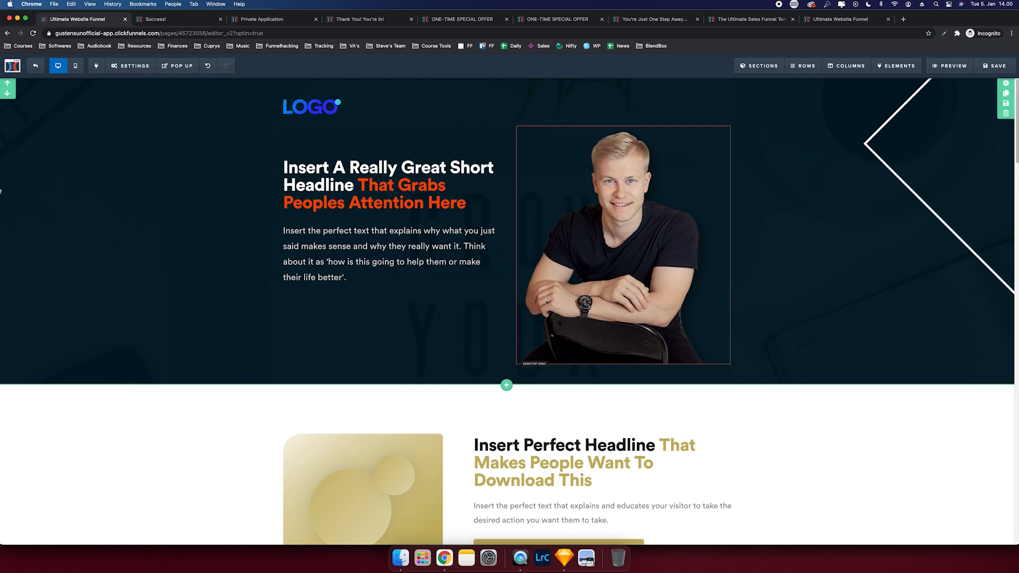
mouse_move(25, 183)
mouse_down()
mouse_move(318, 177)
mouse_move(259, 172)
mouse_up()
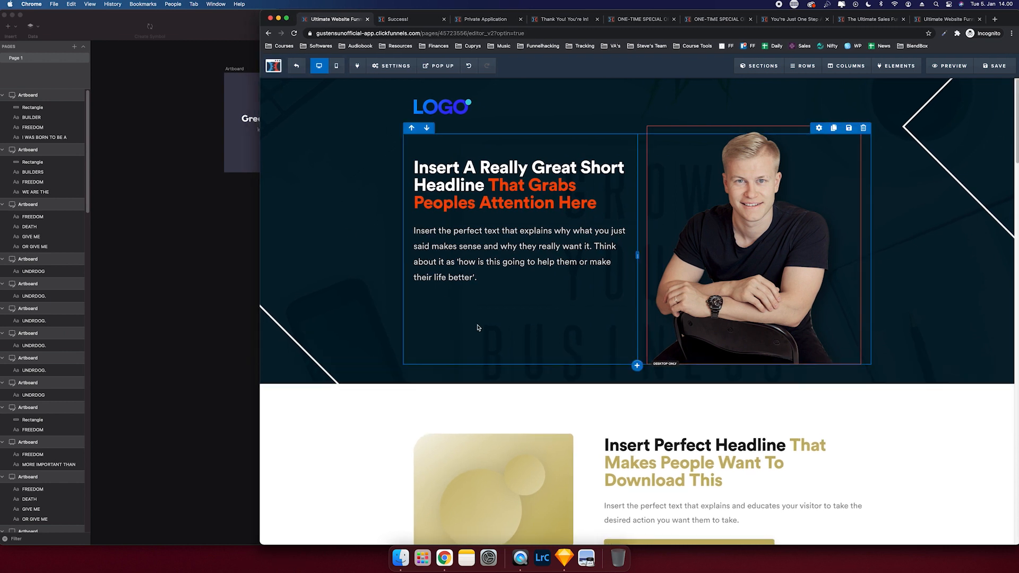
- Rewrite the headline as 'Download My Proven "Leads On Demand" Funnel Template For Free!'
click(487, 184)
drag(487, 184, 414, 167)
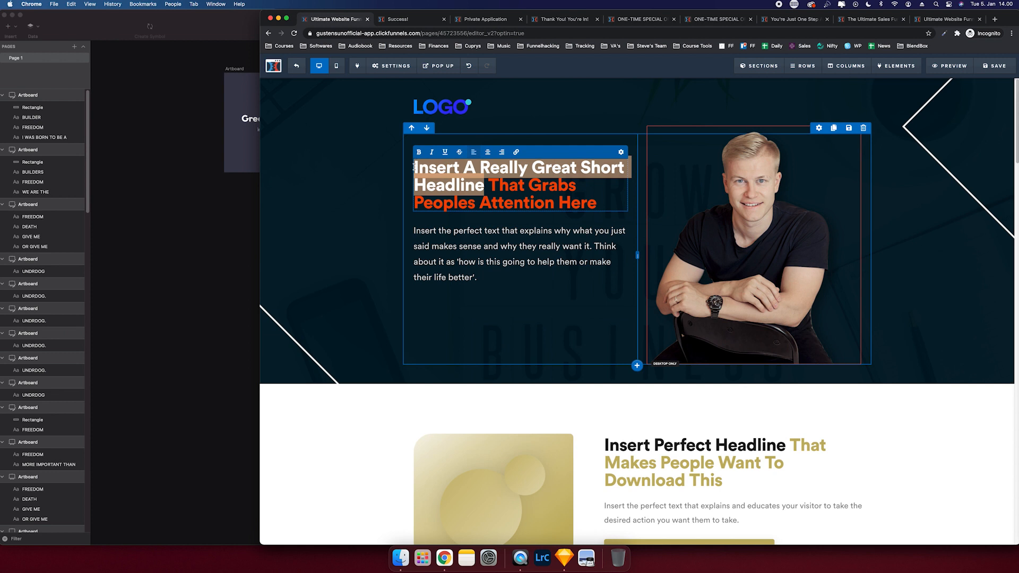
key(XF86AudioLowerVolume)
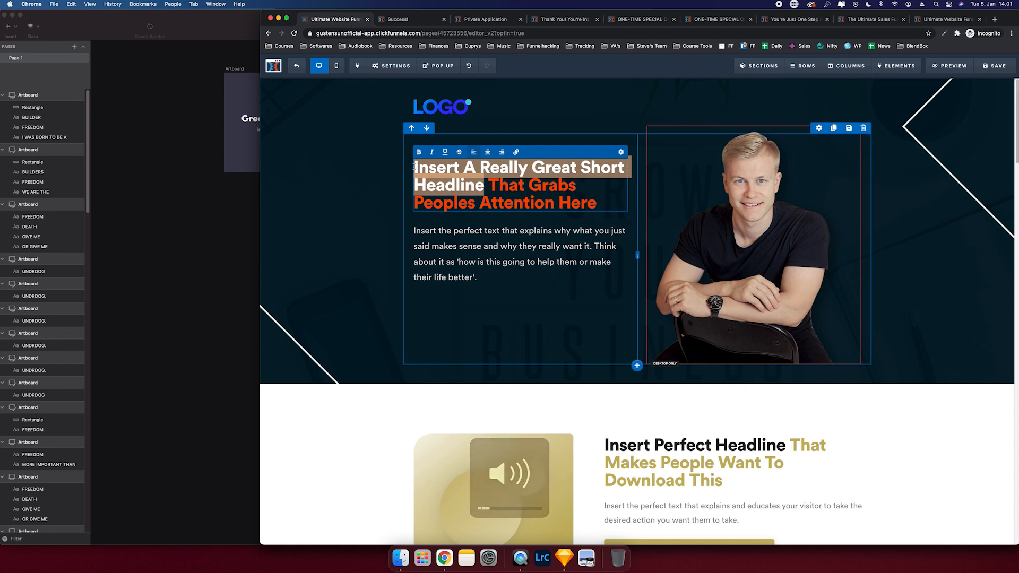
text(Download)
text( My )
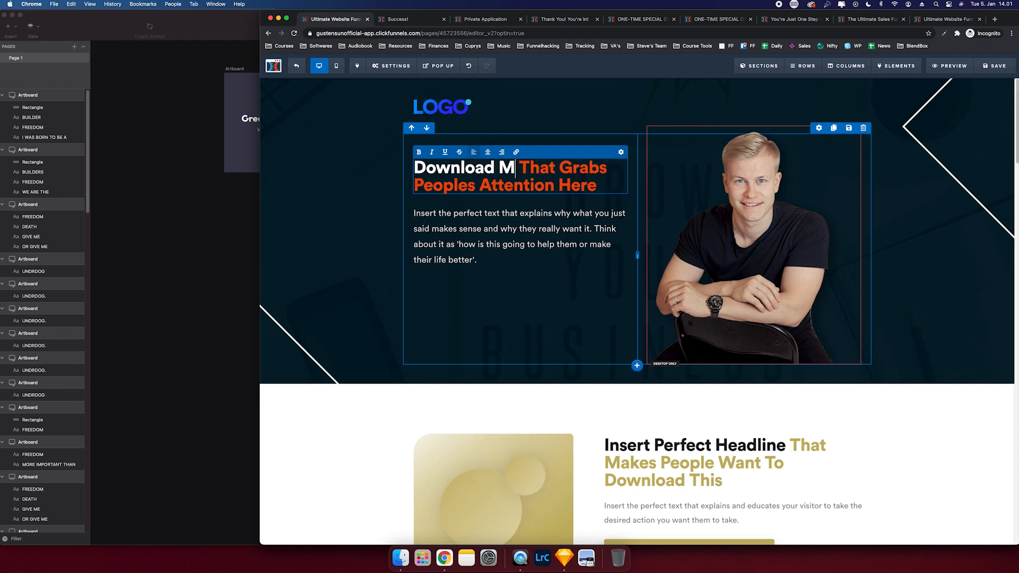
text(Proven)
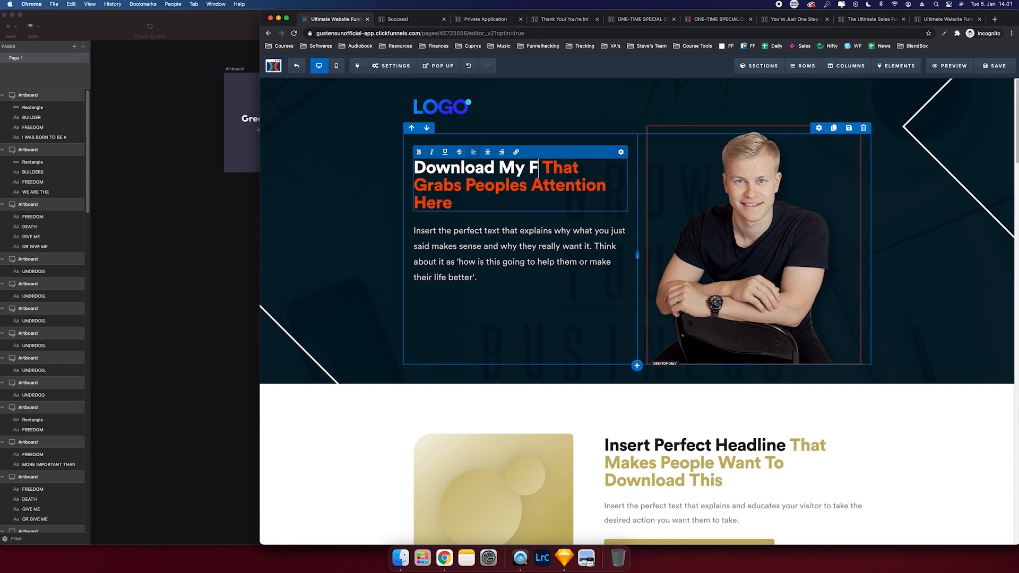
text( "Leads On Demand")
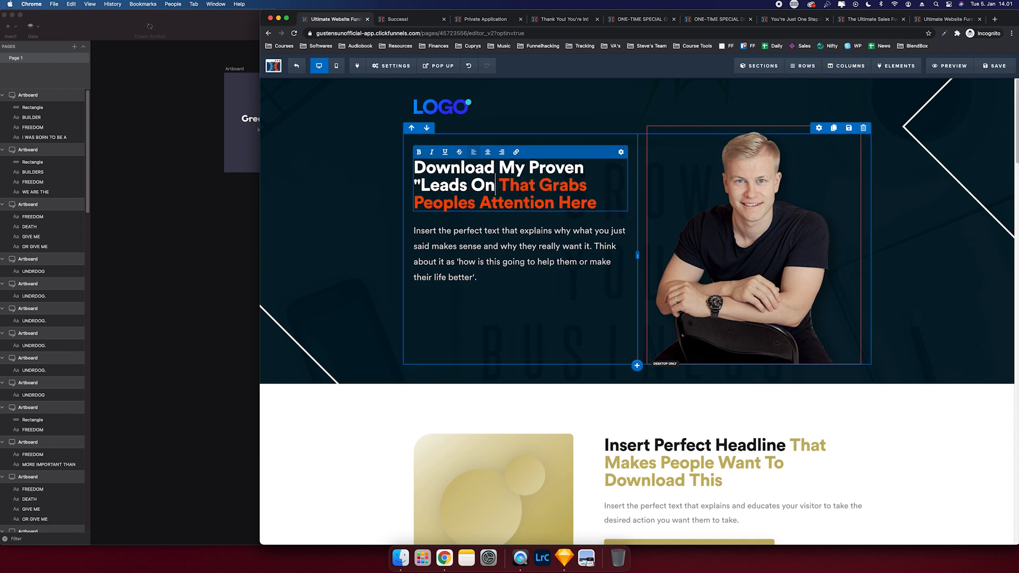
click(572, 209)
text(Funnel Template)
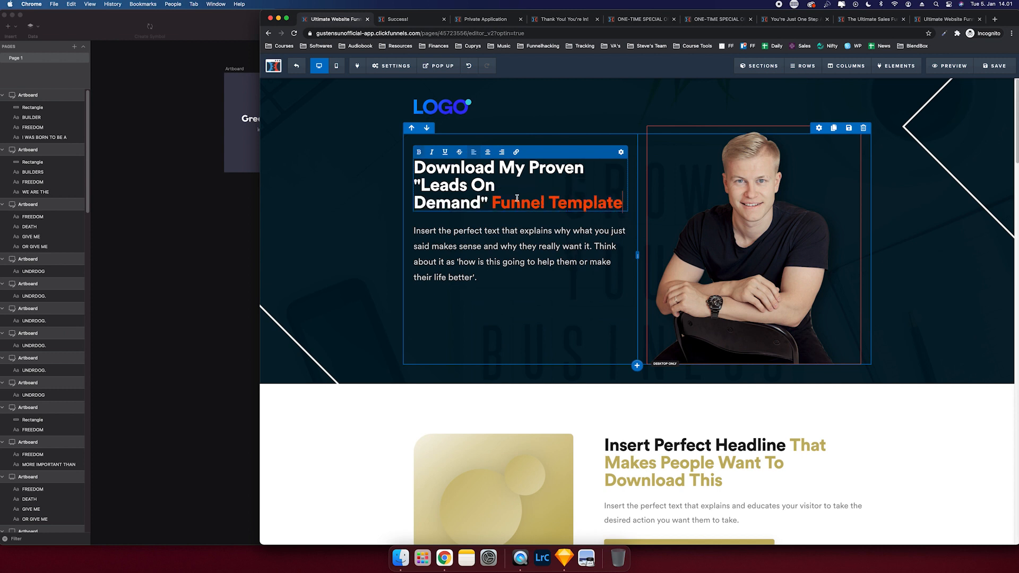
click(495, 198)
key(Return)
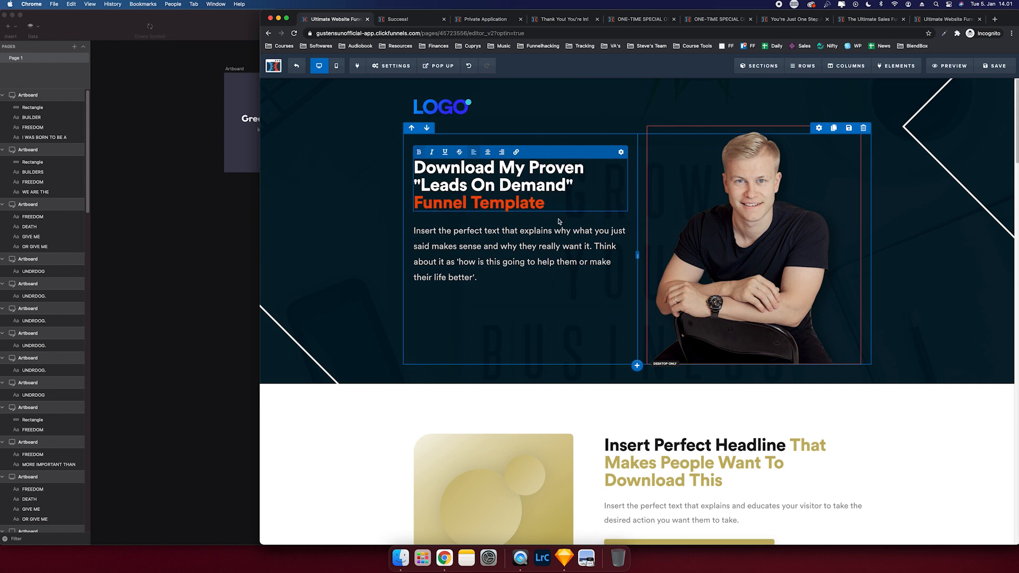
text(For Free!)
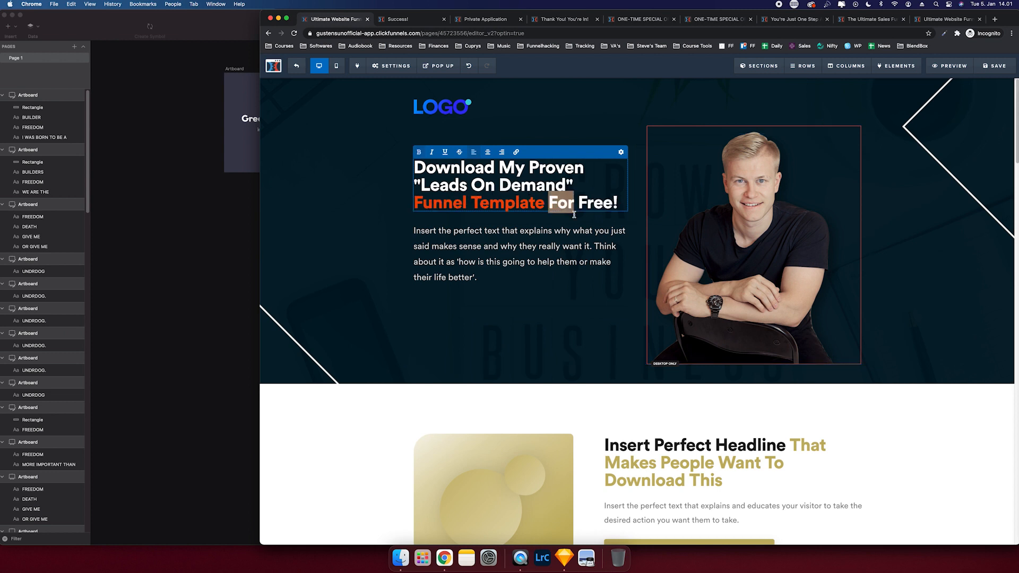
- Replace the paragraph with the 'Get instant access to my free pre-made funnel template' text
click(539, 237)
key(super+a)
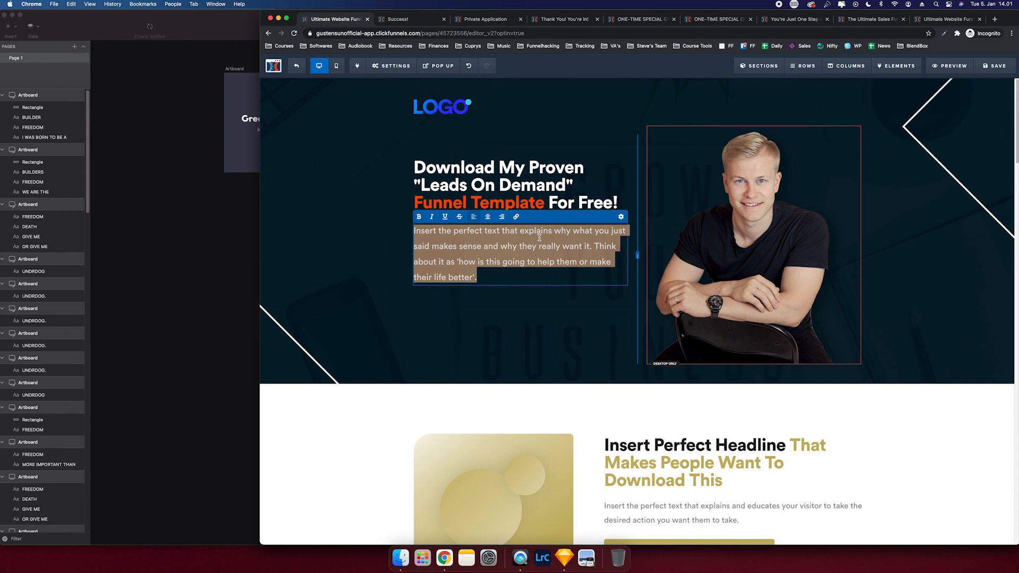
text(Get instnat)
key(BackSpace)
key(BackSpace)
text(ant acce)
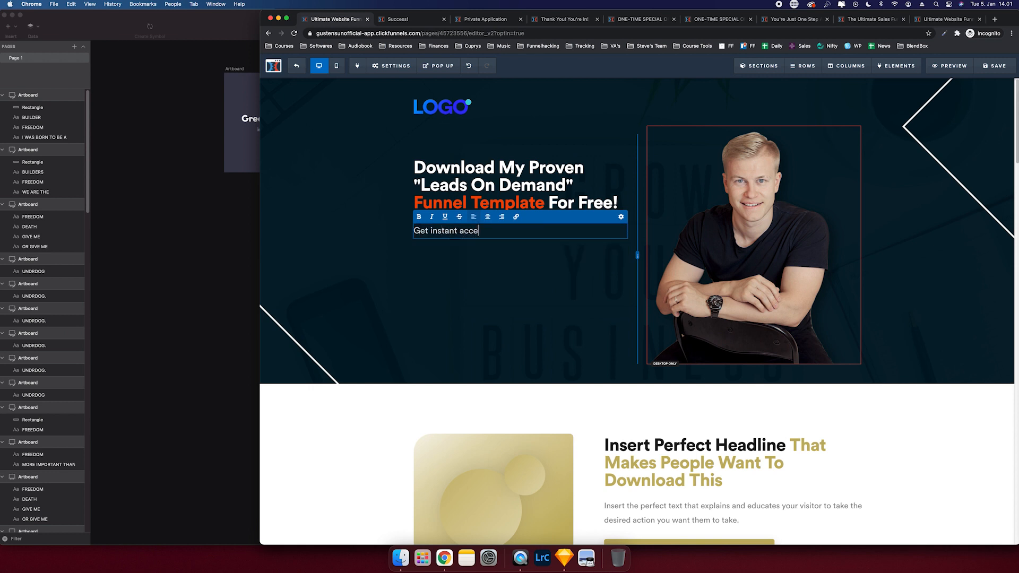
text(ss to my free pre-made "plug-n-)
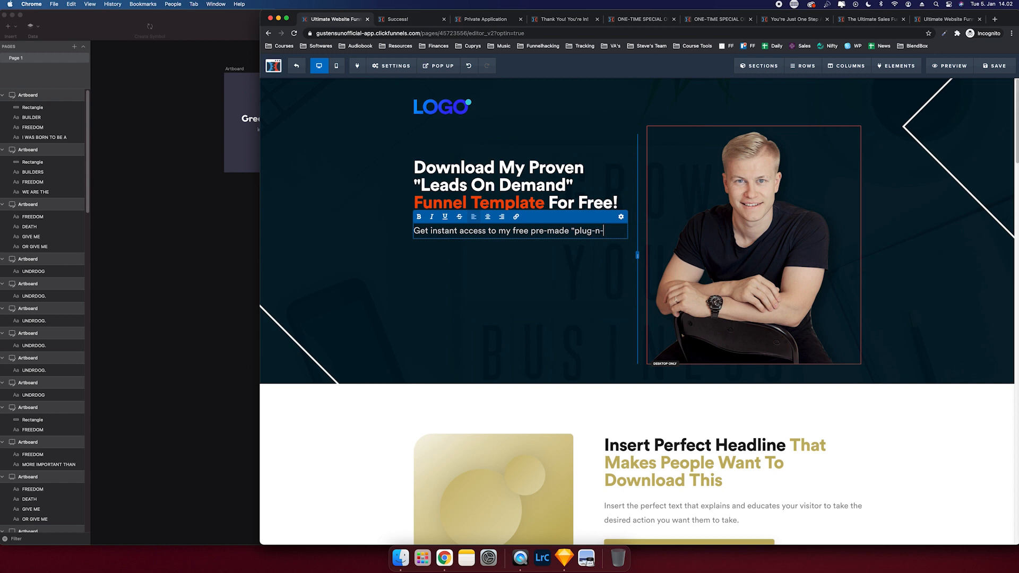
text(play" fun)
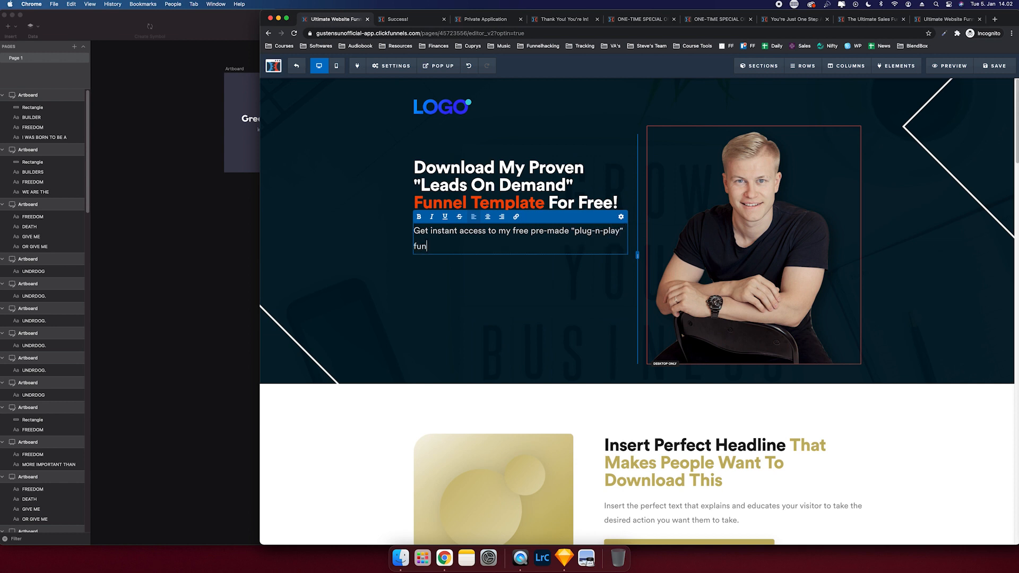
text(nel template that you can install in 10 minutes or less and star)
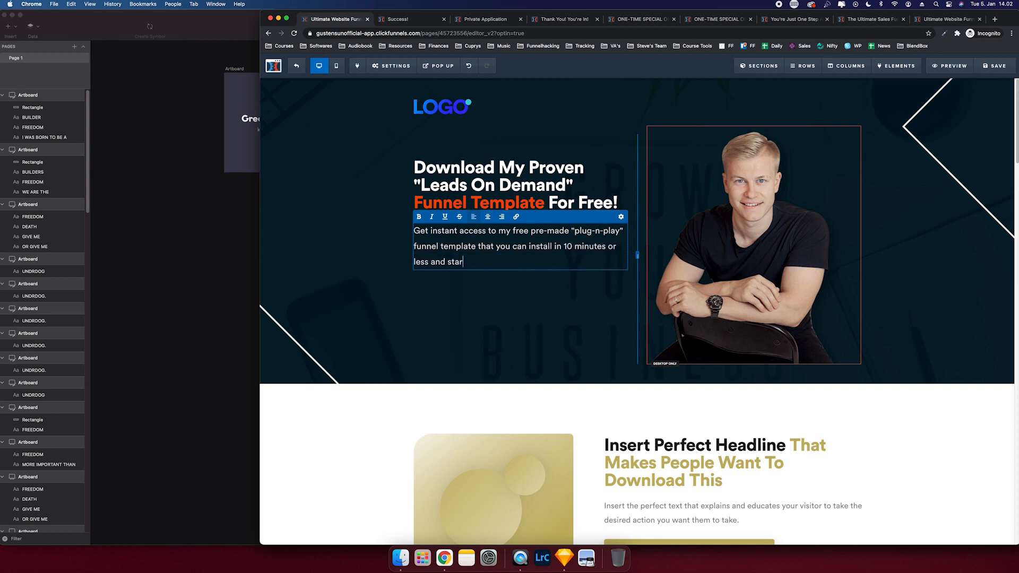
text(t getting leads on demand.)
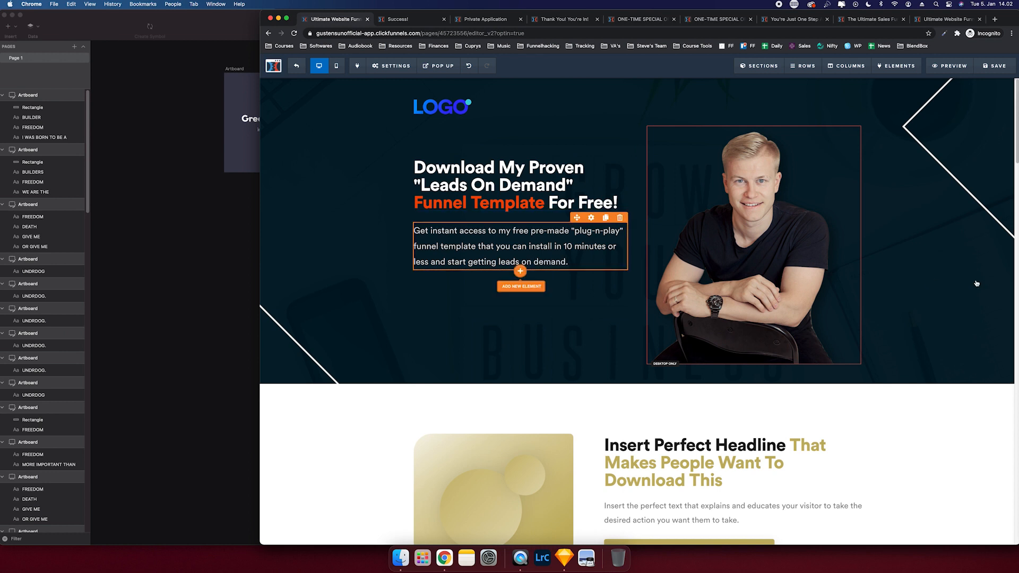
- Add an email input below the paragraph and adjust its top margin
click(519, 285)
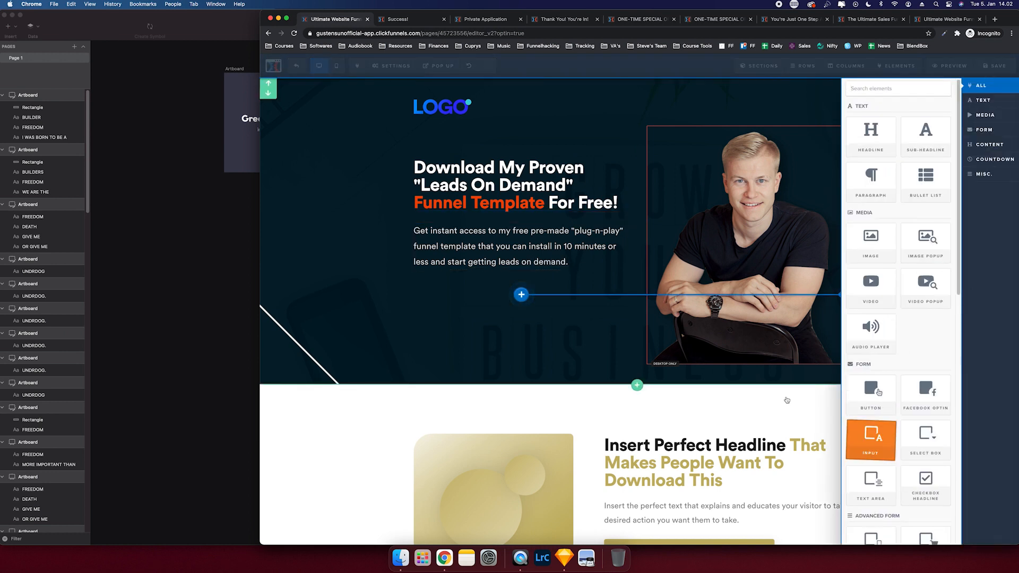
click(864, 455)
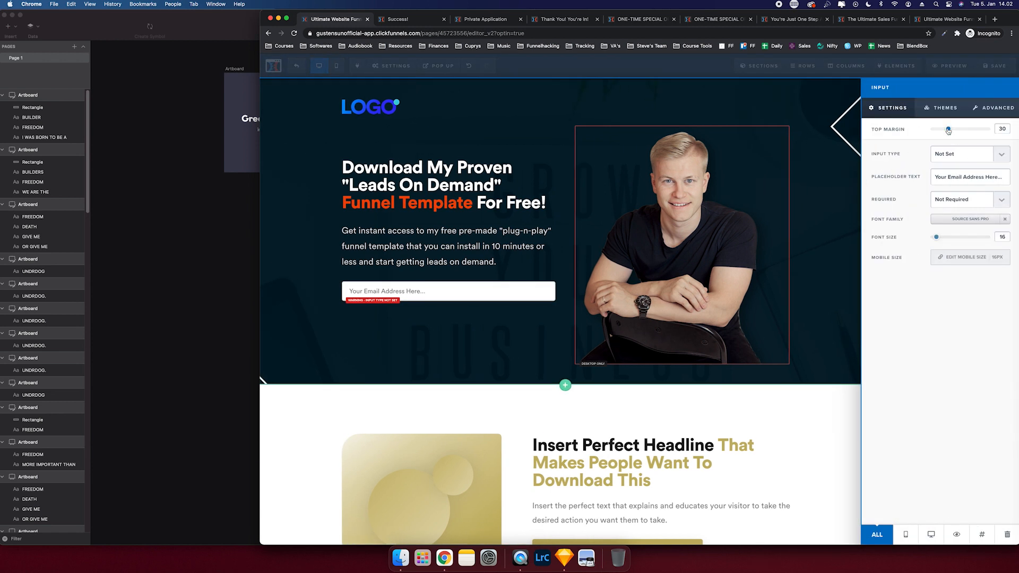
drag(944, 130, 941, 129)
- Enlarge the email field's font and apply the Basic Input theme with square corners
drag(936, 238, 938, 239)
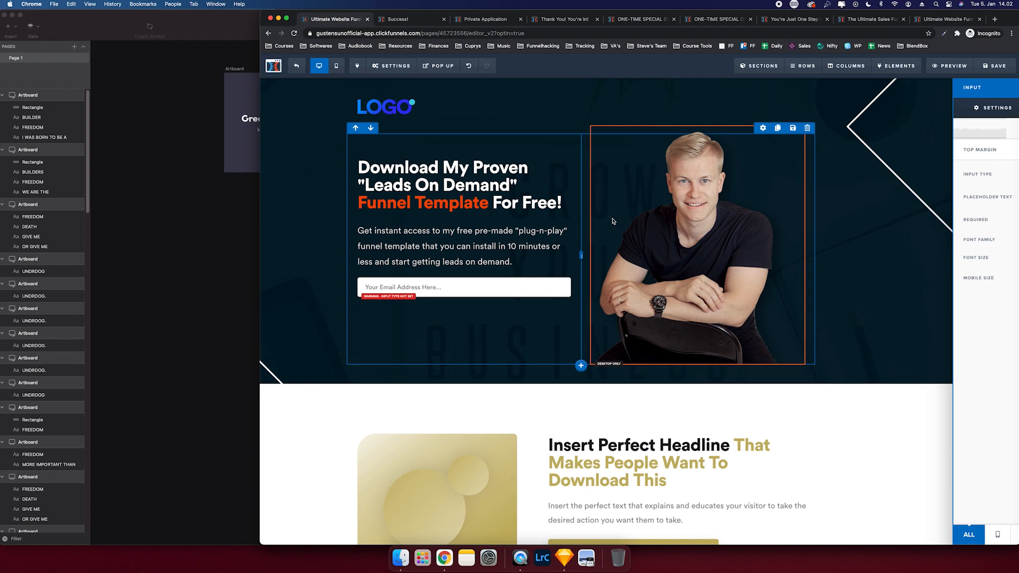
click(945, 108)
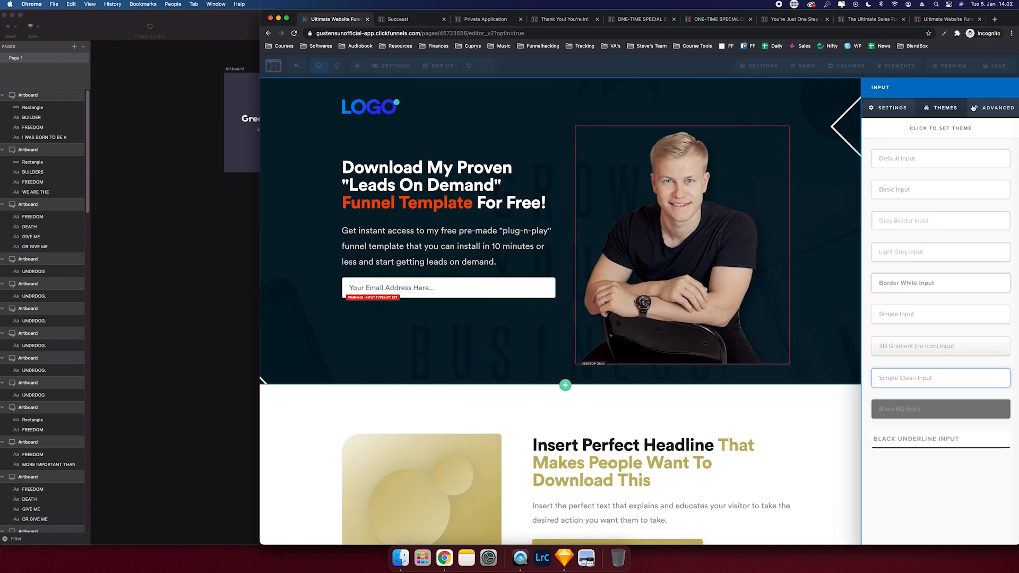
click(995, 108)
click(944, 108)
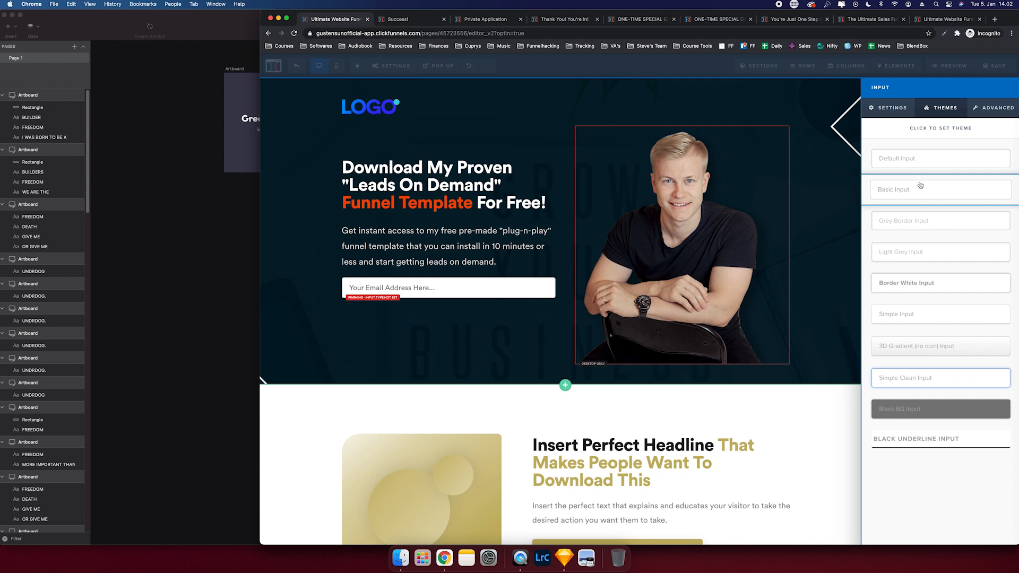
click(920, 185)
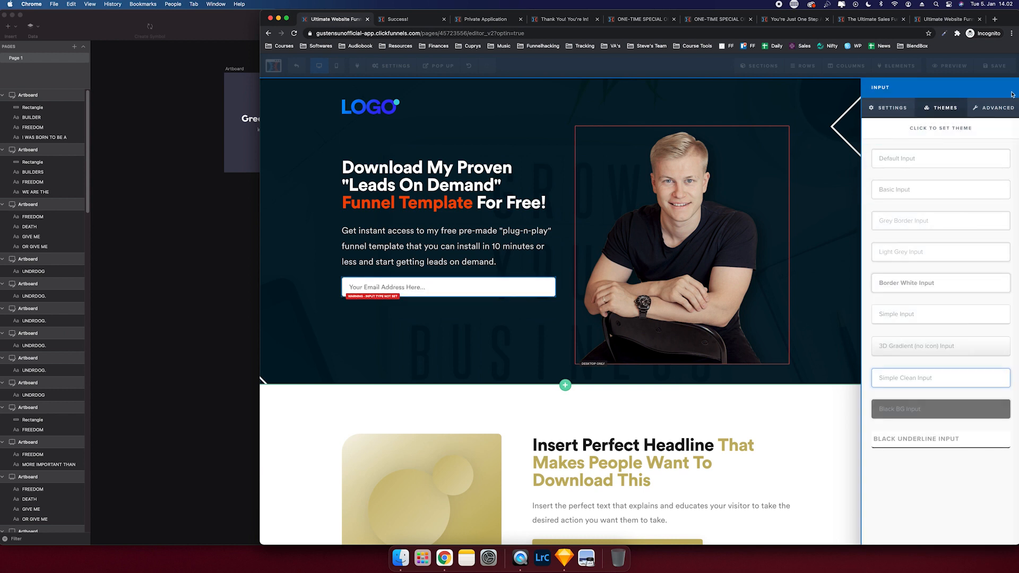
click(997, 108)
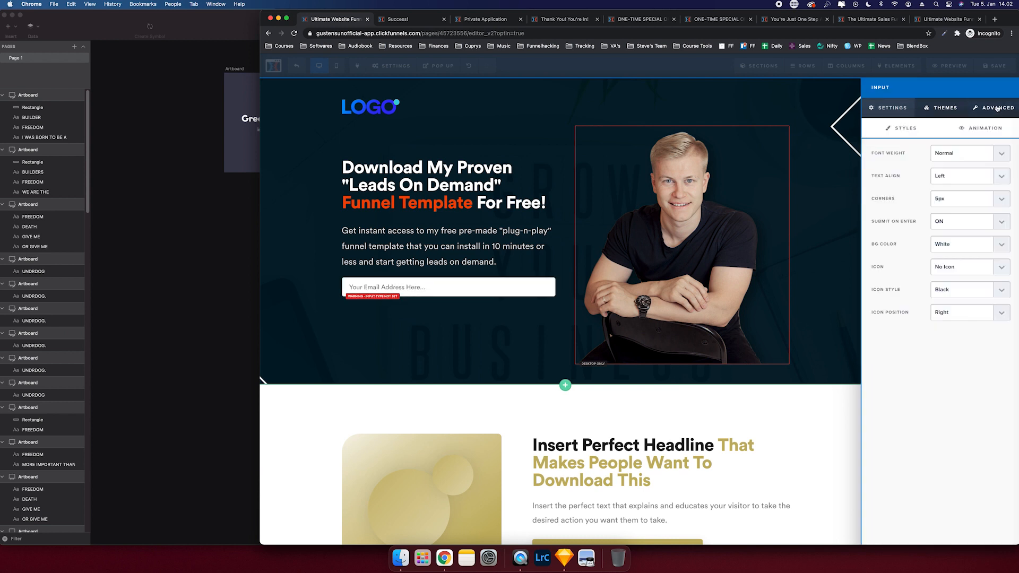
click(952, 201)
click(950, 191)
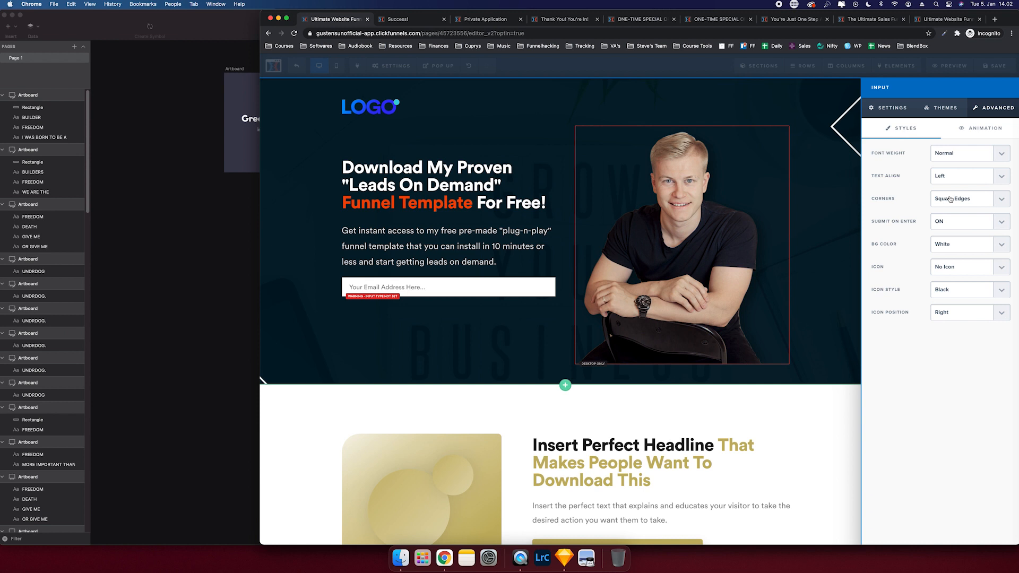
- Give the email field a black envelope icon positioned on its left
click(955, 273)
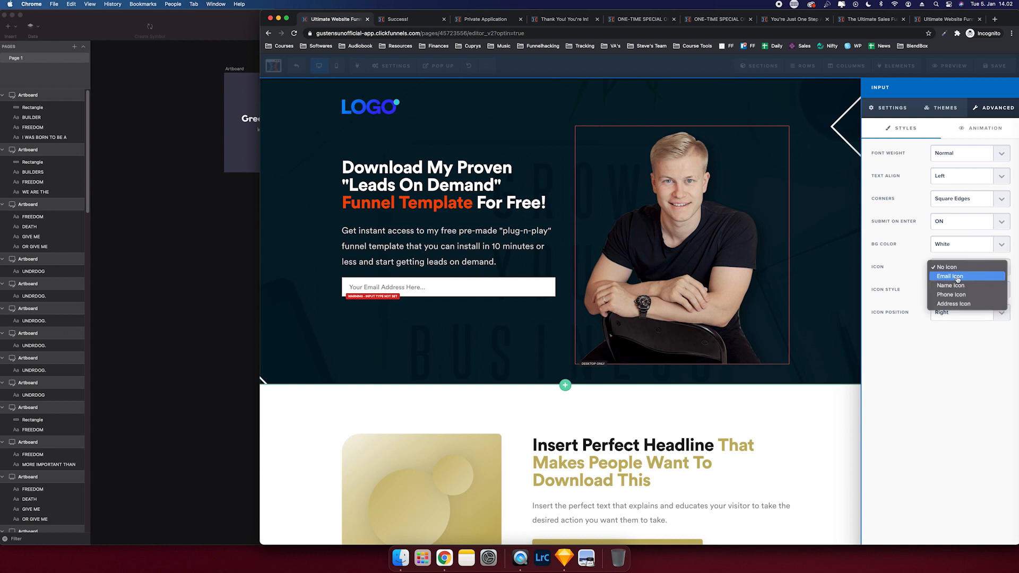
click(958, 277)
click(958, 291)
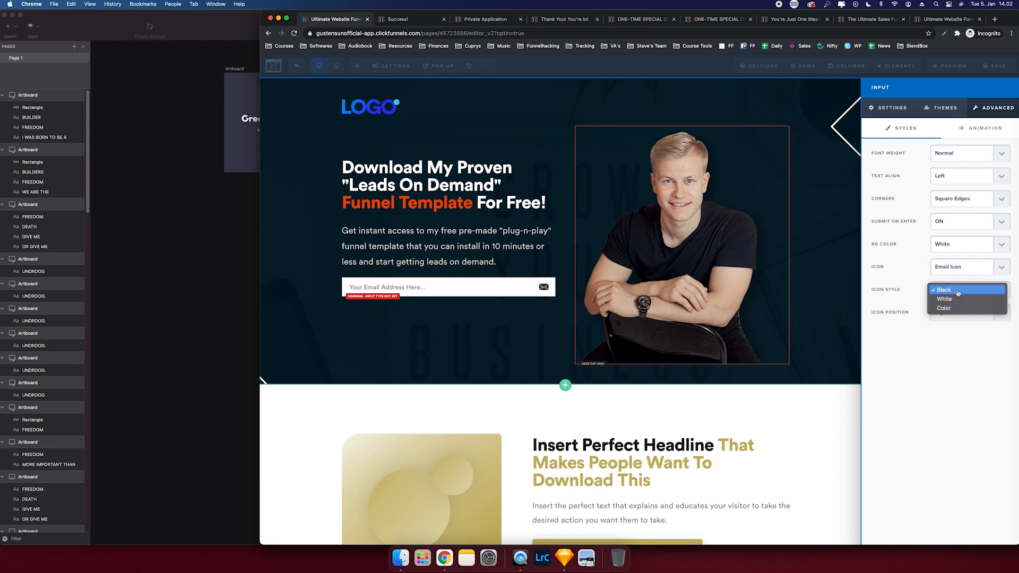
click(900, 290)
click(957, 312)
click(953, 320)
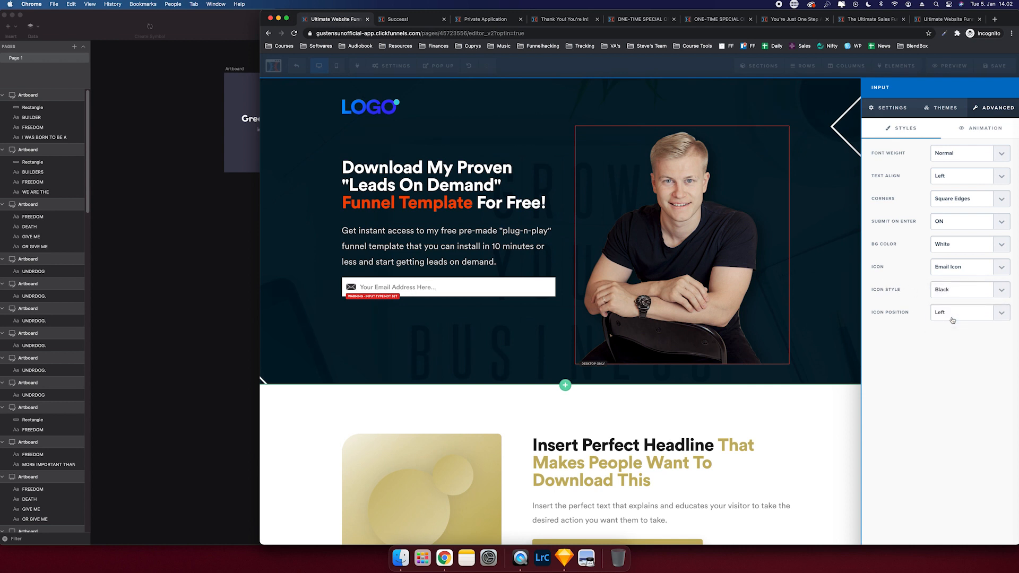
click(419, 315)
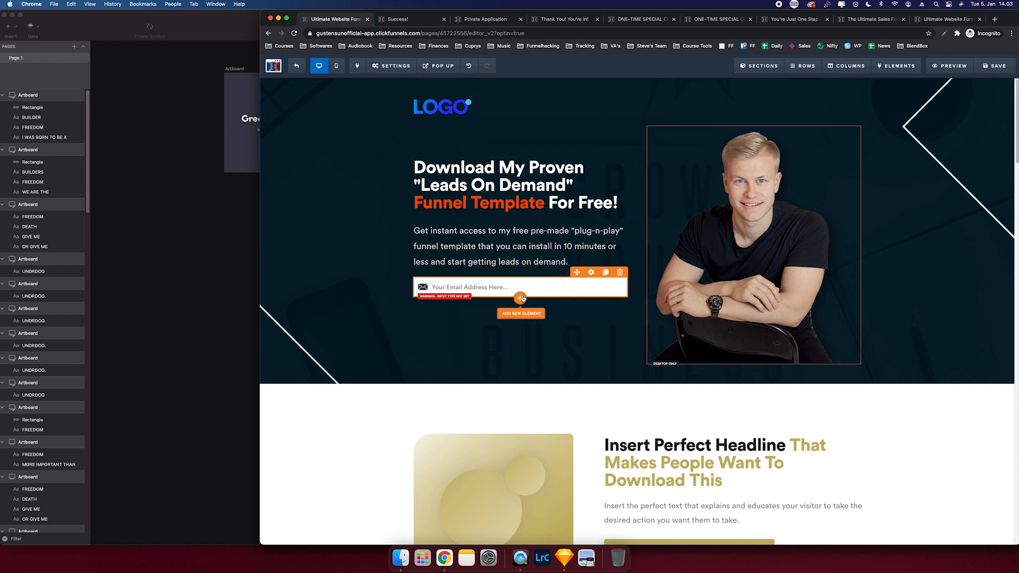
scroll(602, 364, down, 5)
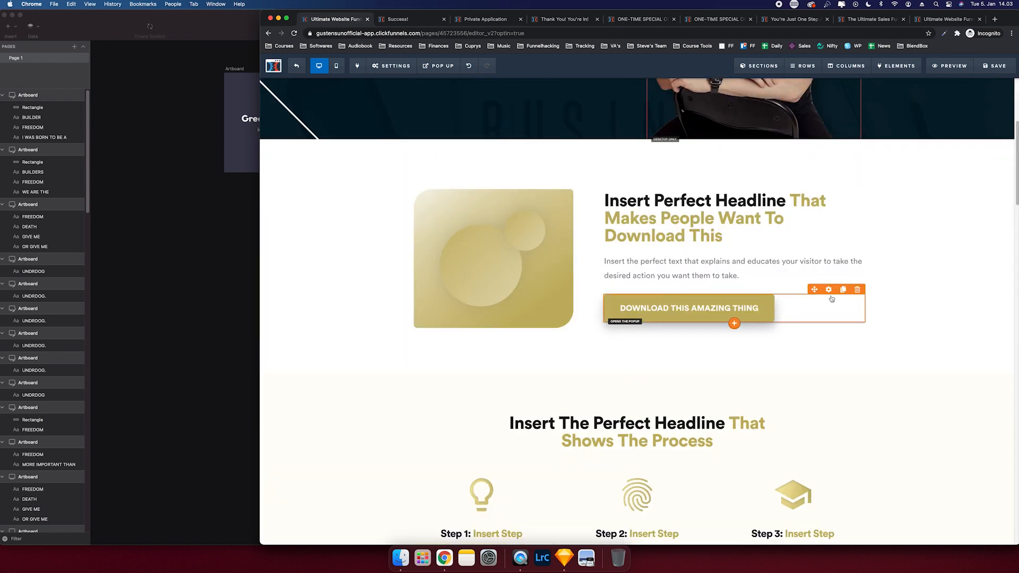
- Duplicate the existing download button and place the copy under the email field
click(844, 289)
scroll(688, 297, up, 4)
drag(688, 287, 509, 292)
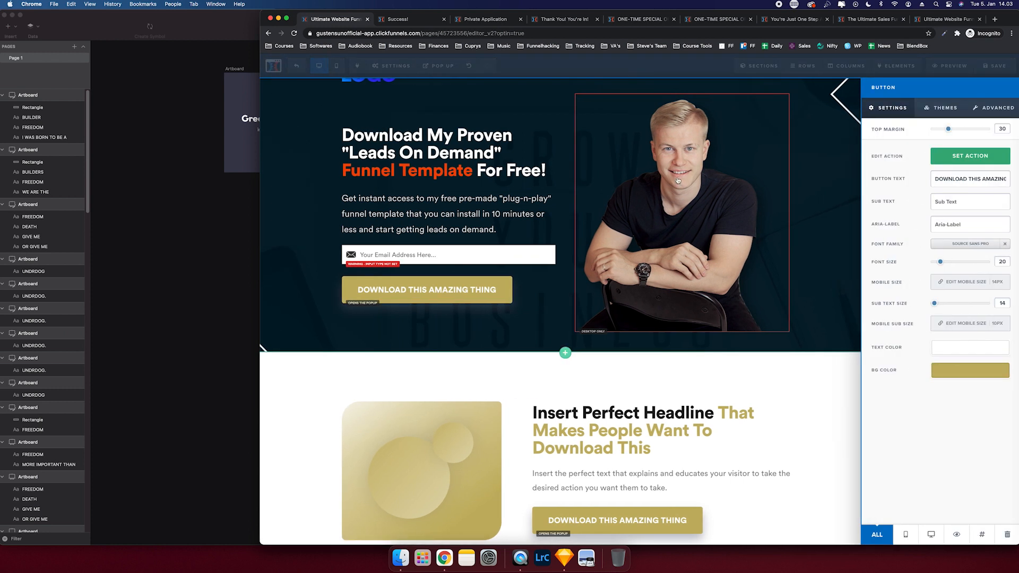
click(592, 225)
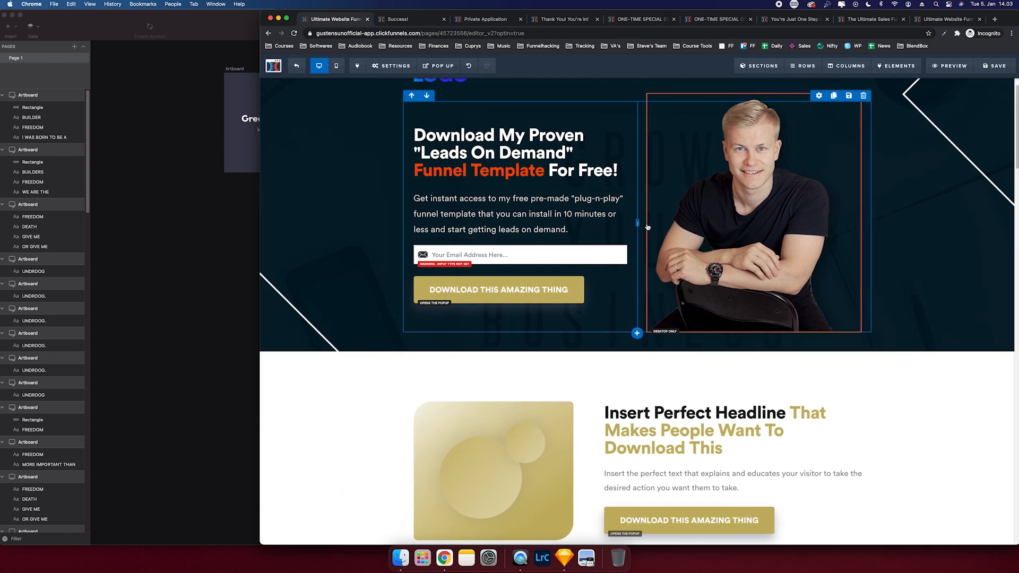
- Give the hero button an Elevate hover effect, centre alignment and Fill Width
click(607, 280)
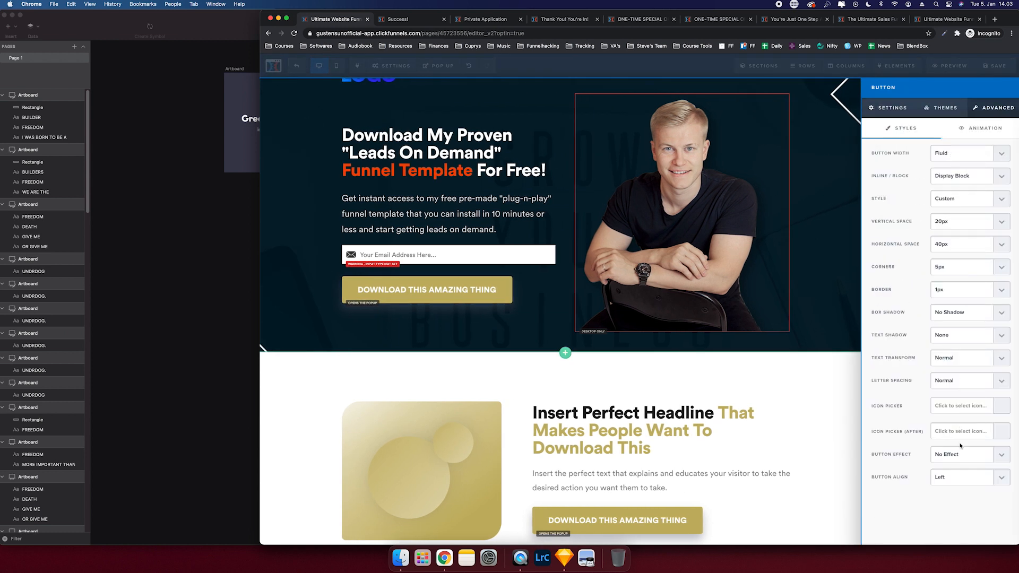
click(960, 454)
click(958, 488)
click(957, 484)
click(955, 484)
click(947, 159)
click(949, 163)
click(891, 108)
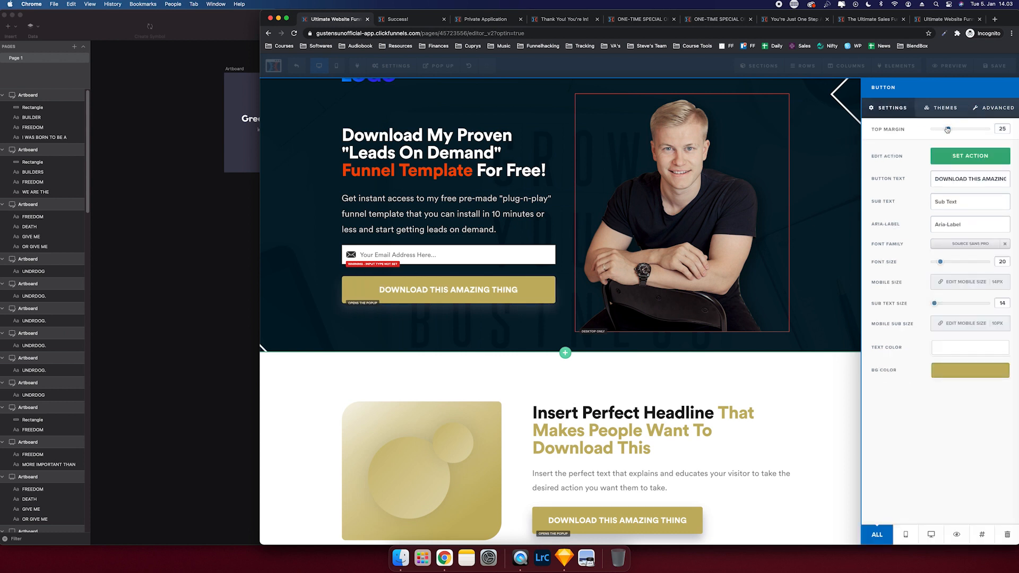
click(992, 107)
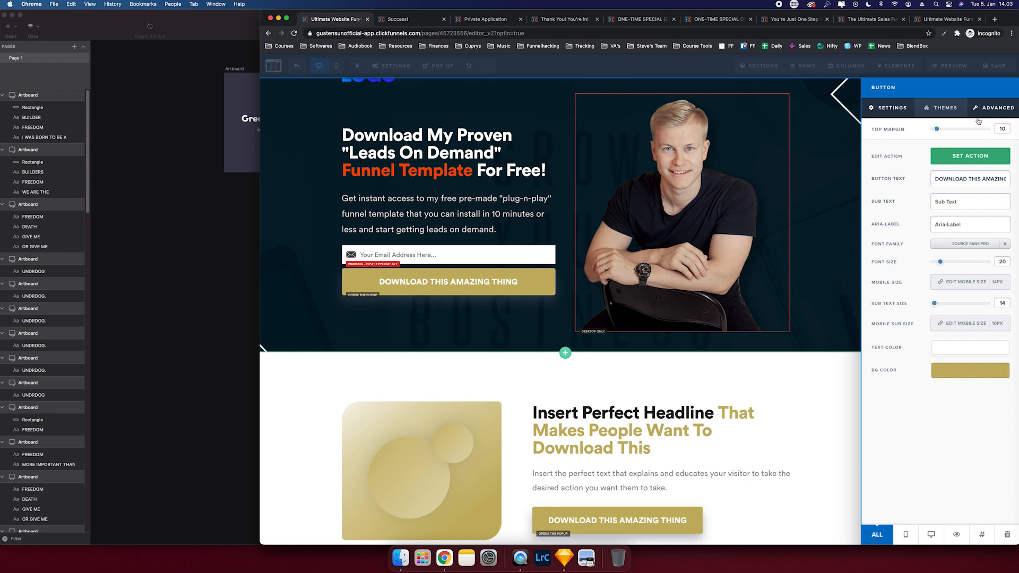
- Set the button's vertical space to 15px and its corners to Square
click(949, 220)
click(944, 222)
click(943, 223)
click(946, 213)
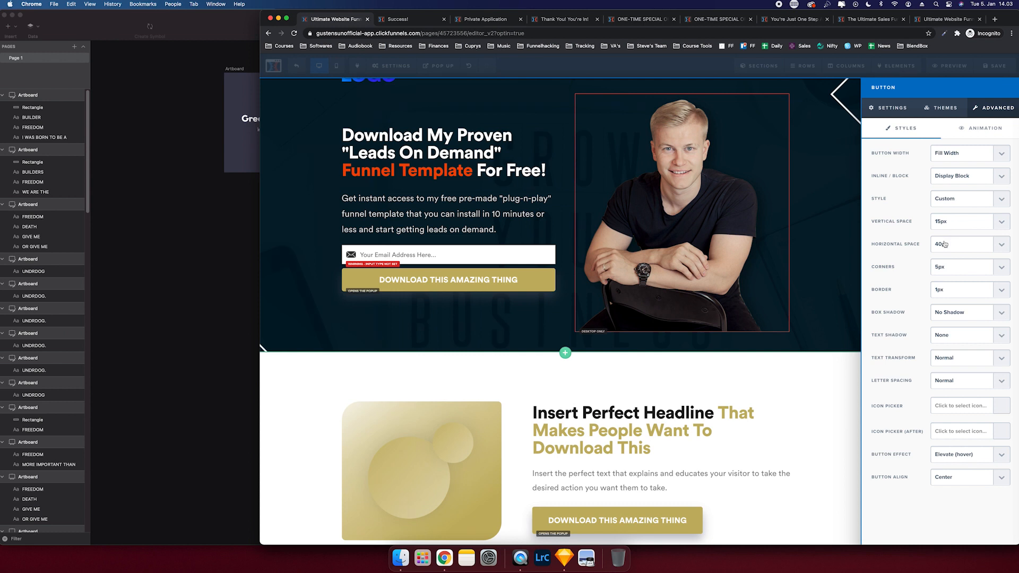
click(945, 267)
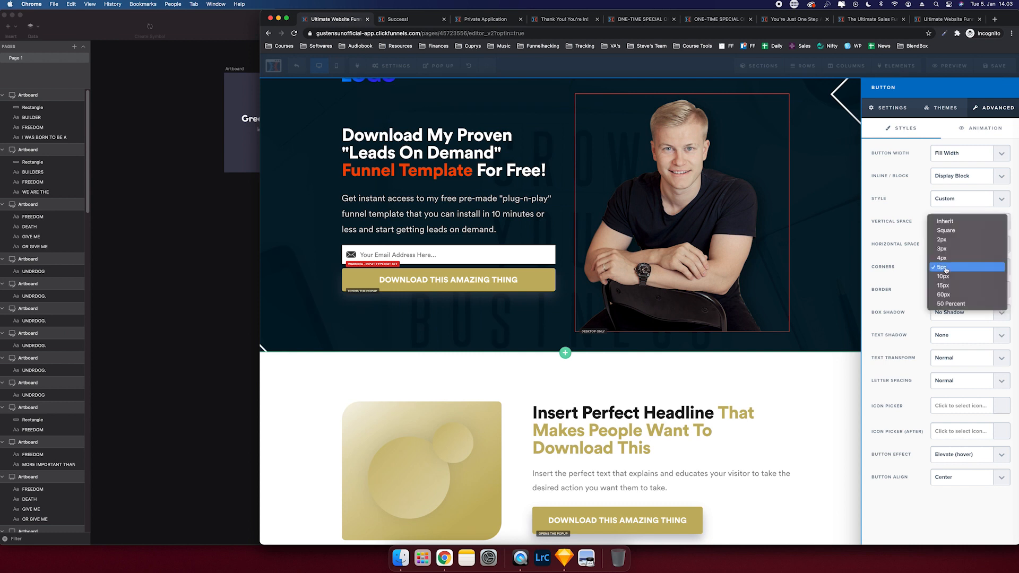
click(943, 231)
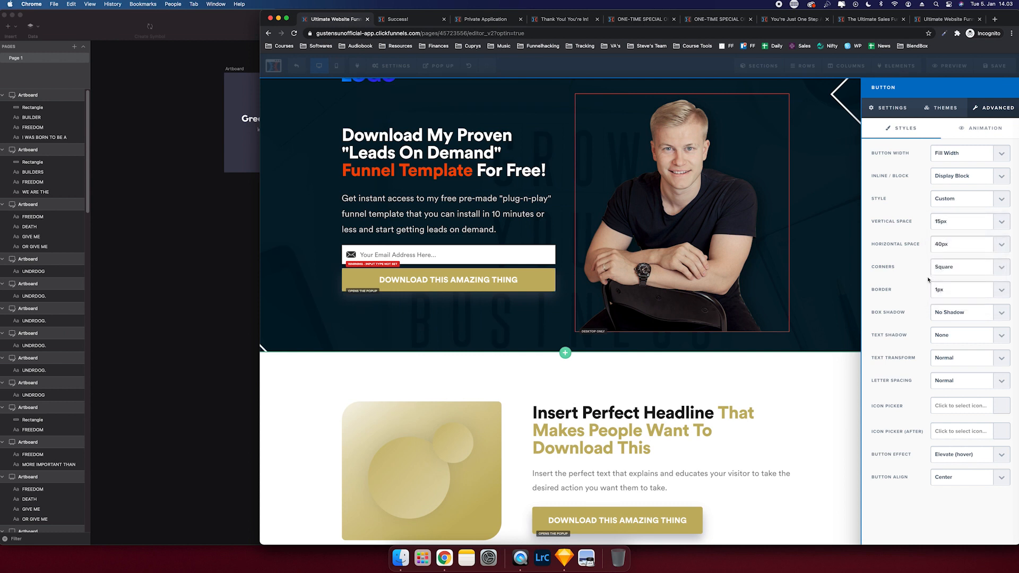
- Make the button submit the page and relabel it 'DOWNLOAD FREE FUNNEL TEMPLATE'
click(526, 279)
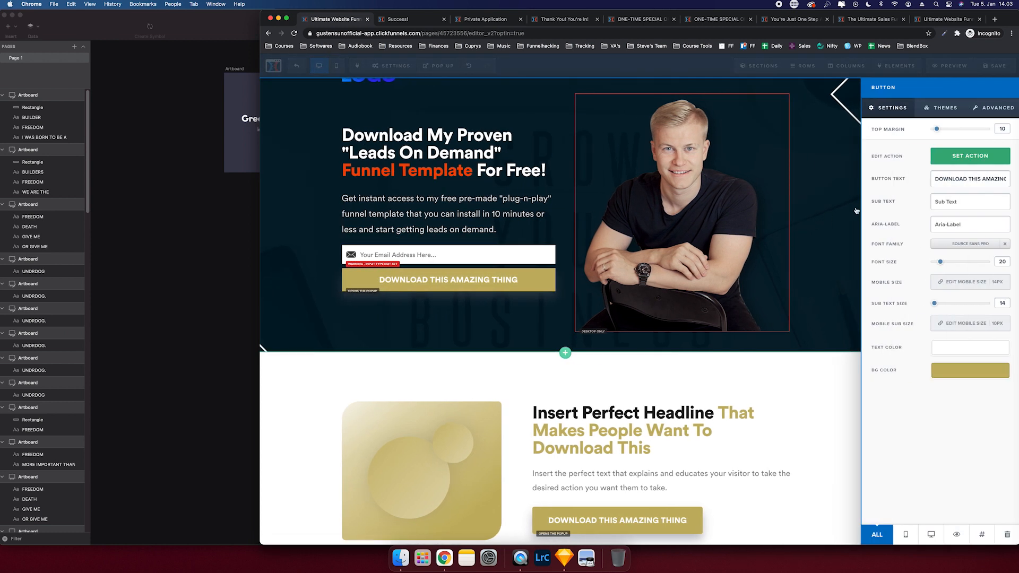
click(969, 155)
click(979, 102)
triple_click(961, 178)
text(DOWNLOAD)
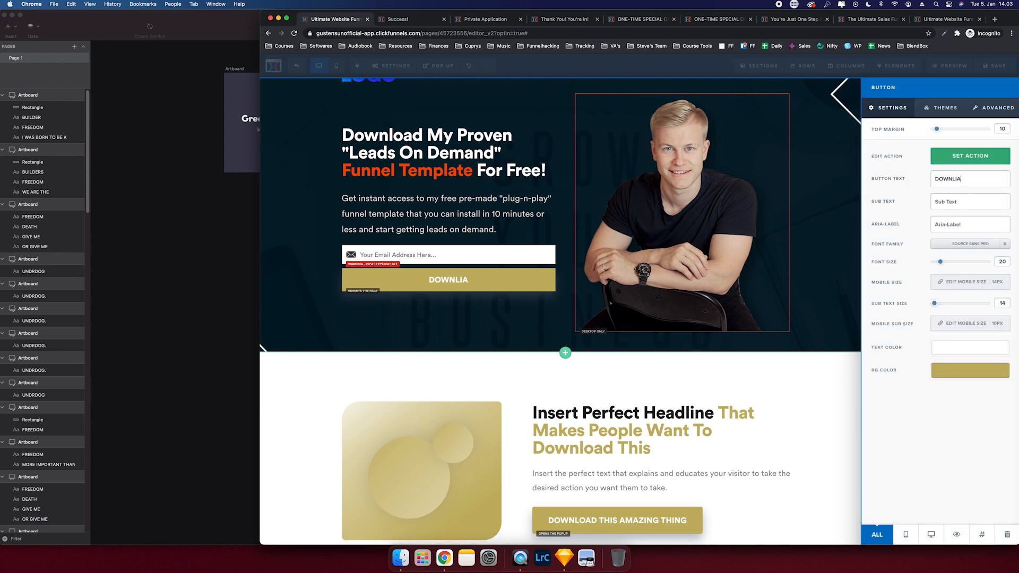
text( FREE FUNNEL T)
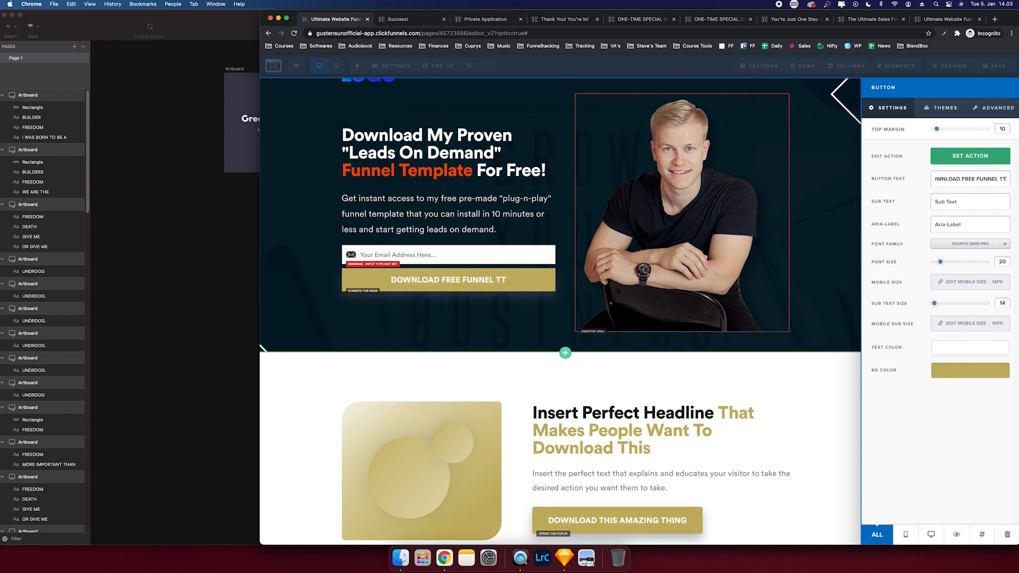
text(EMPLATE)
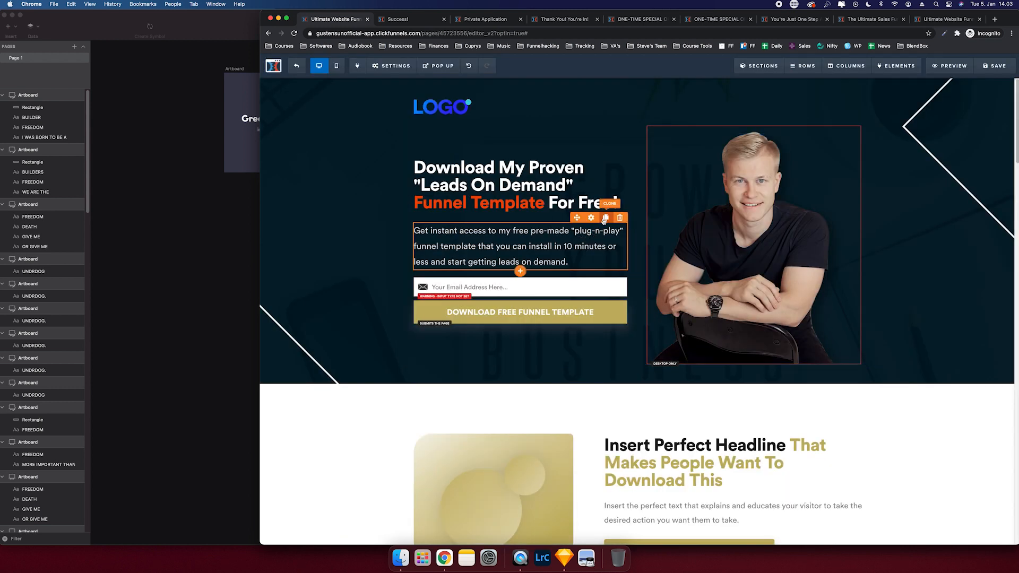
click(607, 219)
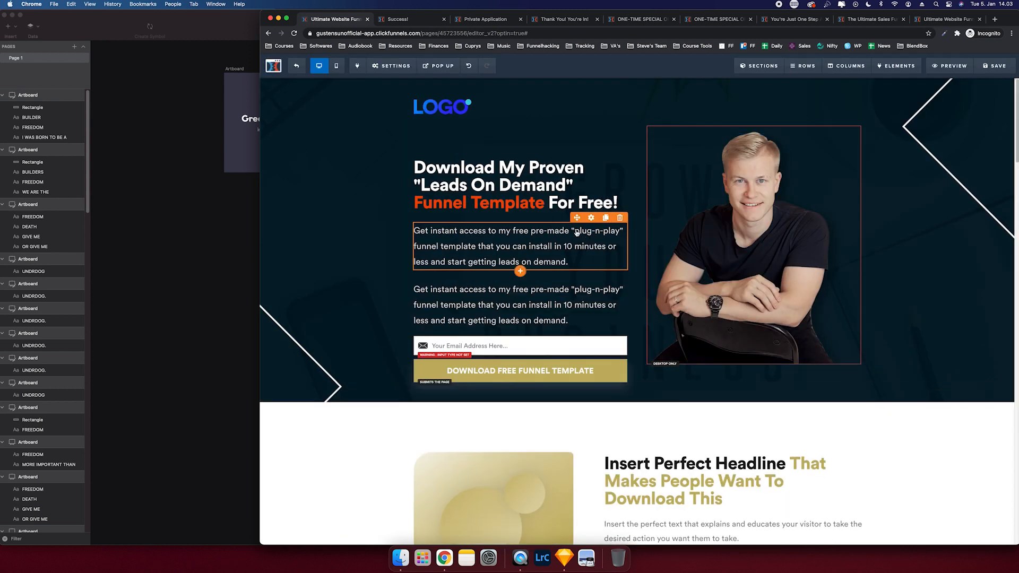
- Move the copied subtext paragraph below the button and centre-align it
drag(539, 379, 538, 378)
triple_click(528, 359)
click(488, 330)
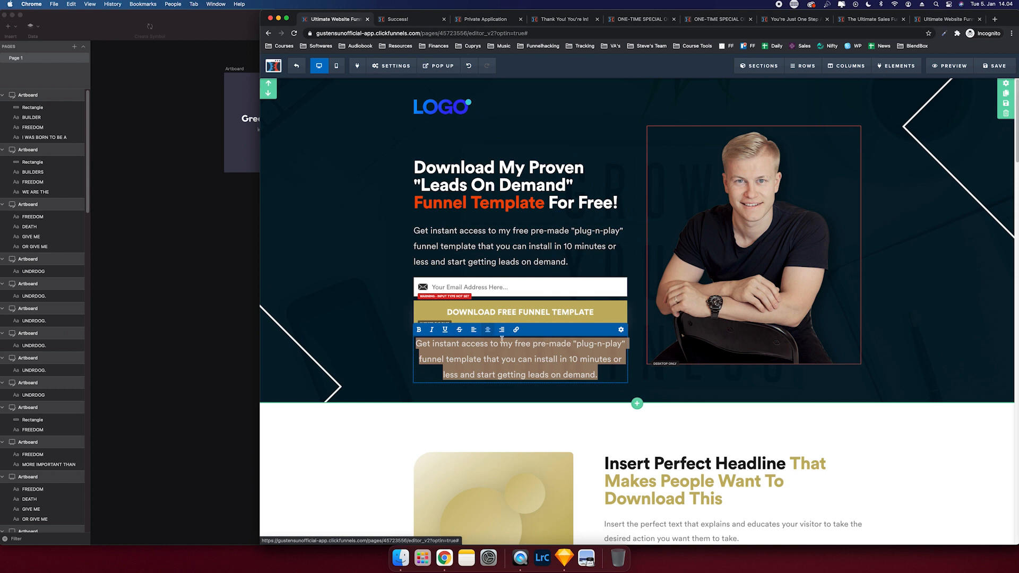
- Replace the paragraph with a 'PS!' note offering free funnel course access with the template
click(496, 354)
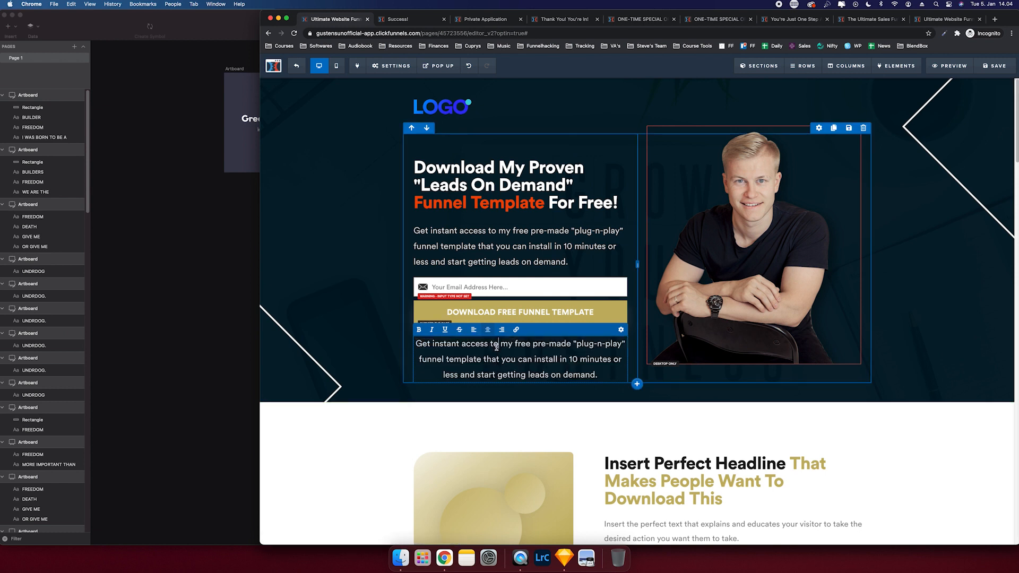
triple_click(496, 345)
key(BackSpace)
text(PS! Whe)
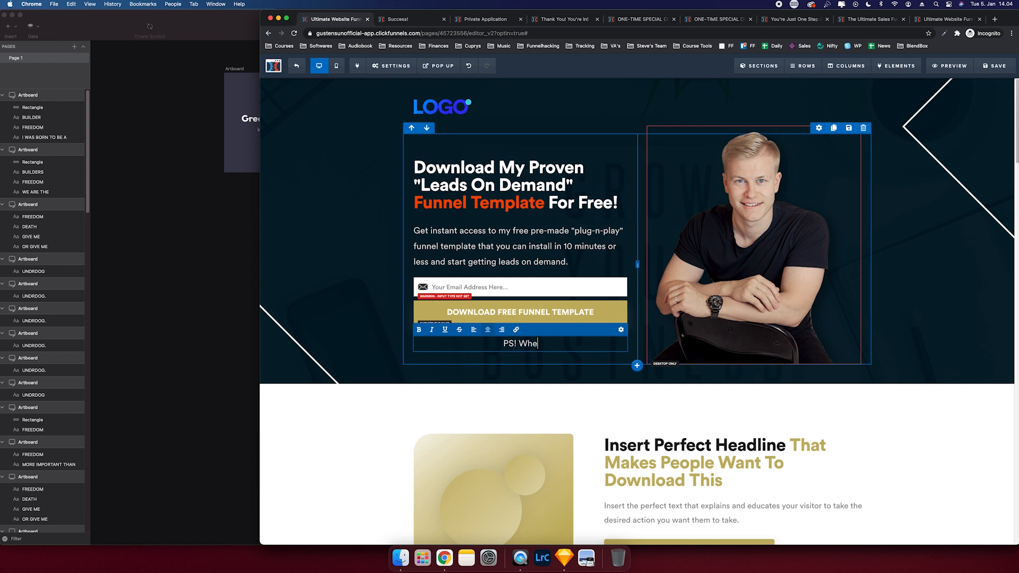
text(n you download the f)
text(emp)
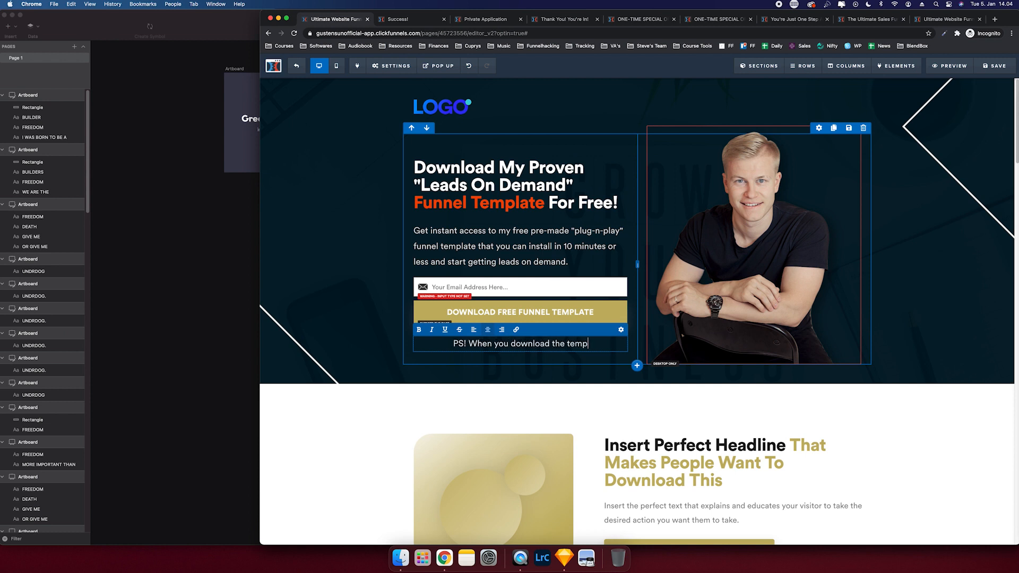
text(late you also ge)
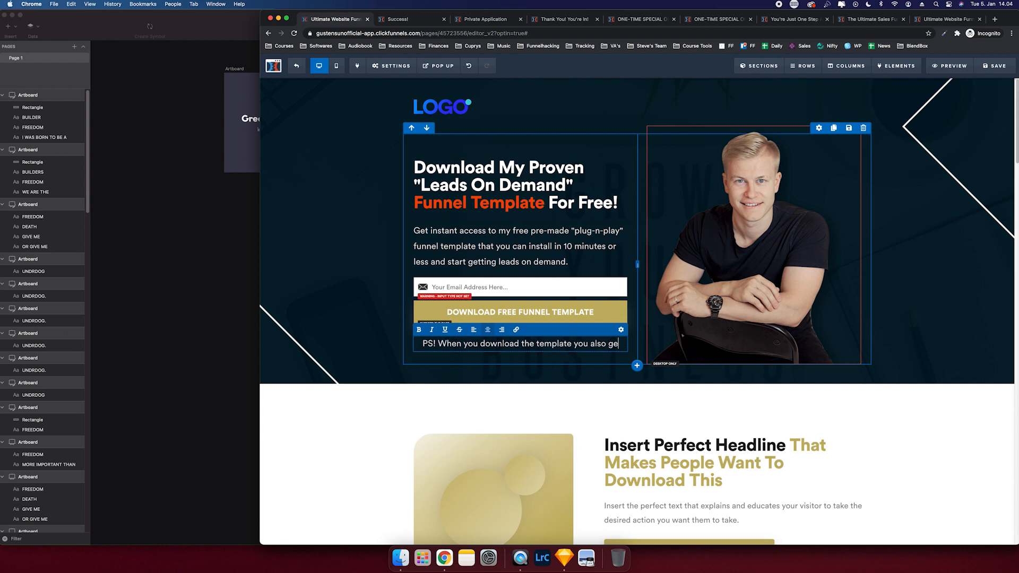
text(t free access to m)
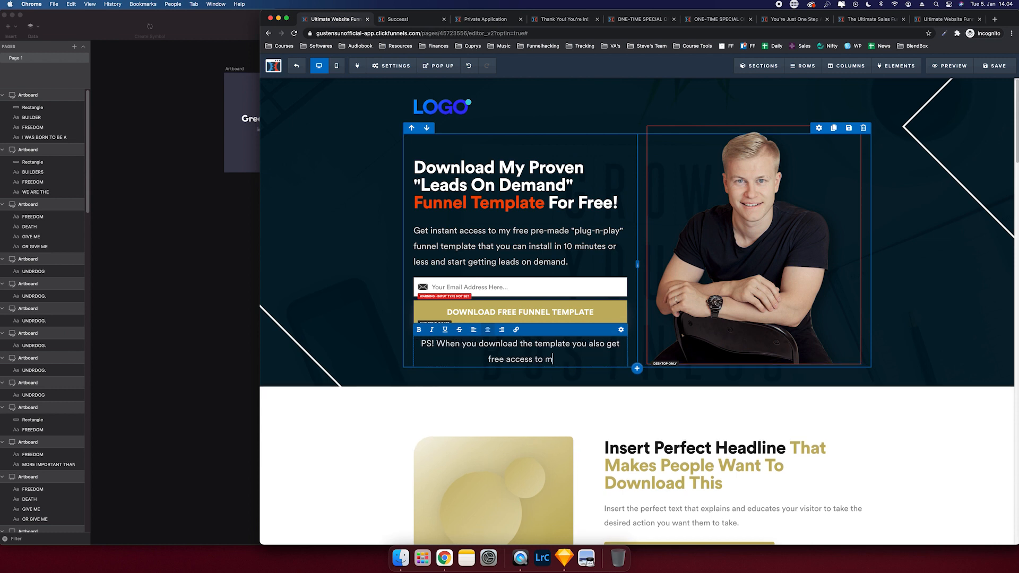
text( y funnel course )
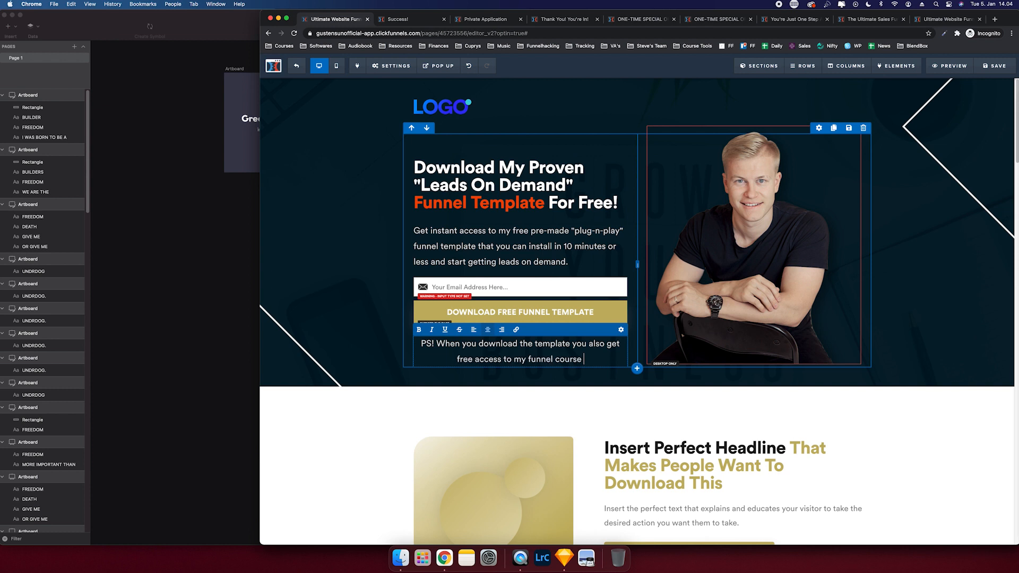
text("Partner With Gusten")
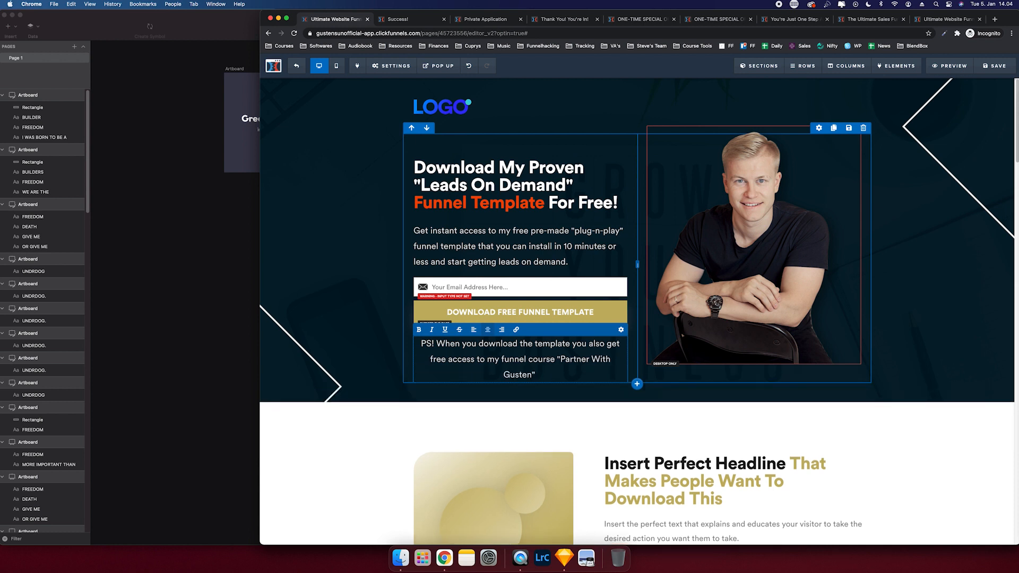
key(BackSpace)
click(333, 340)
mouse_move(565, 348)
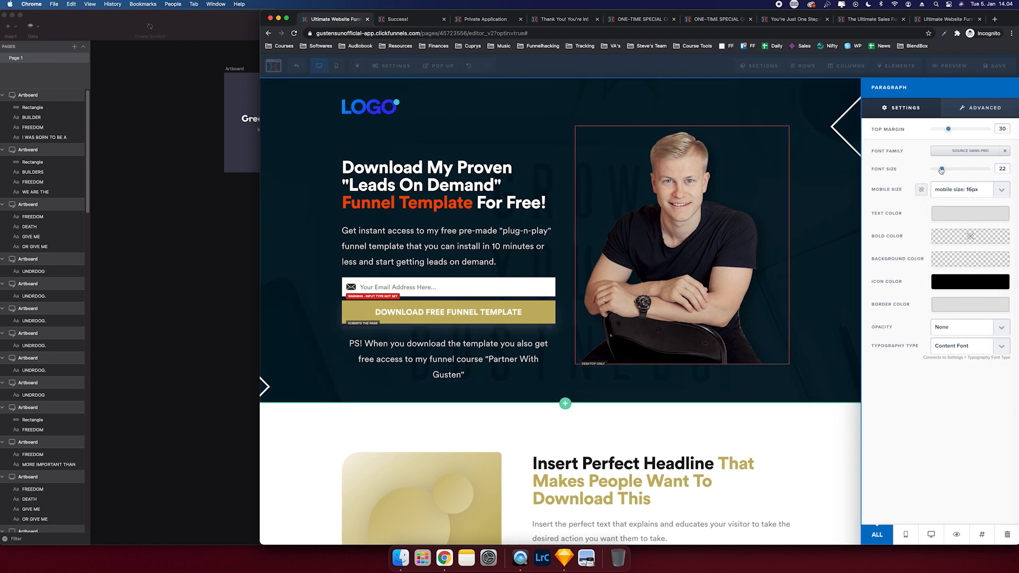
- Shrink the PS note's font, set its top margin to 20, and remove the headline's top margin
drag(941, 169, 937, 170)
drag(948, 129, 939, 129)
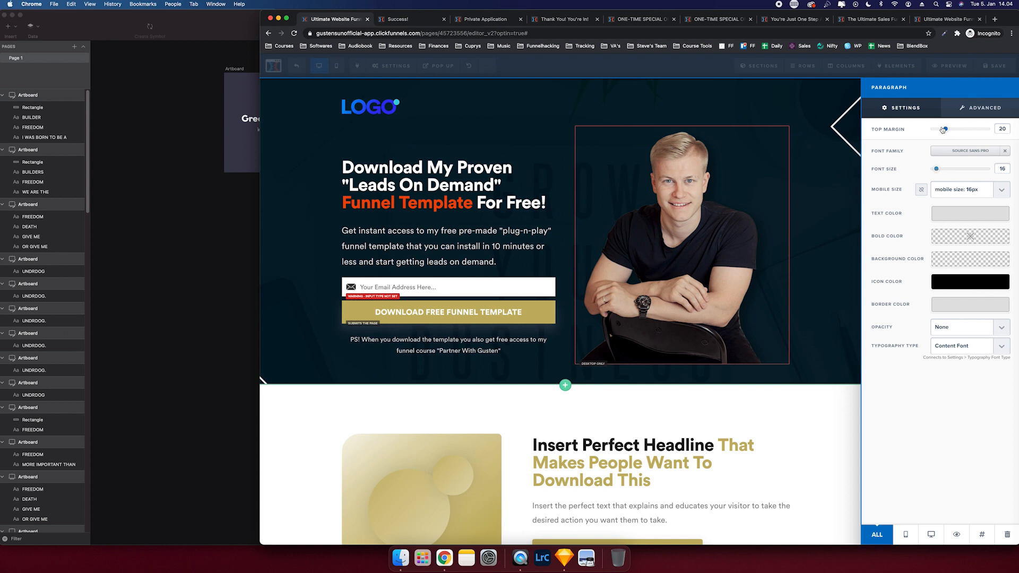
click(796, 260)
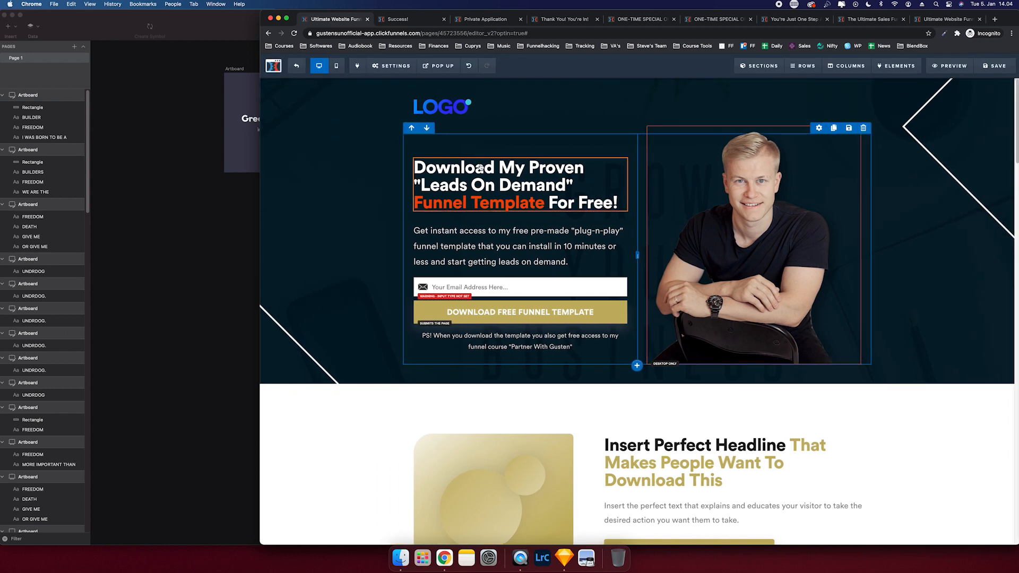
click(590, 218)
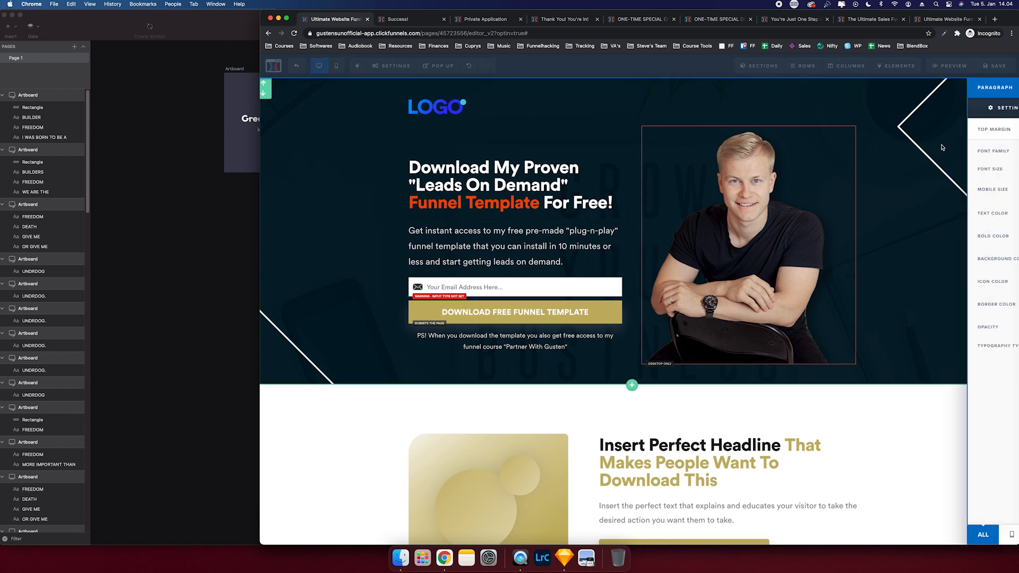
drag(949, 128, 944, 131)
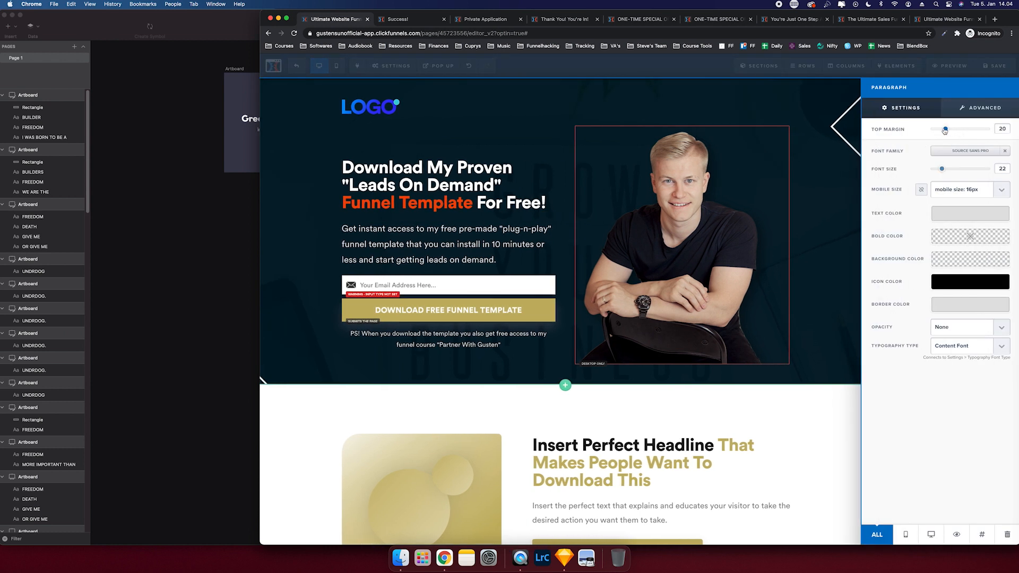
click(758, 193)
click(590, 155)
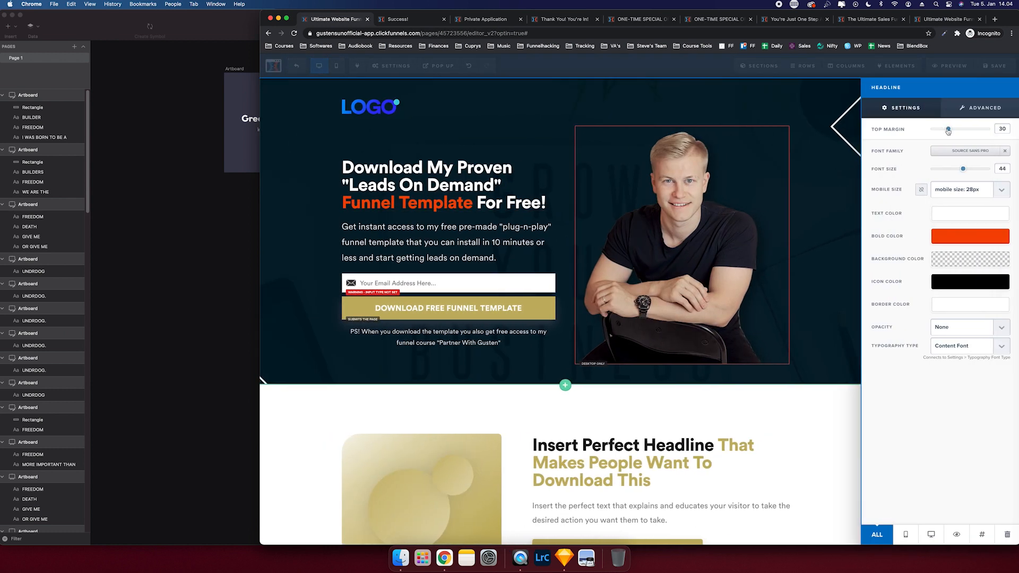
drag(948, 132, 909, 132)
click(699, 134)
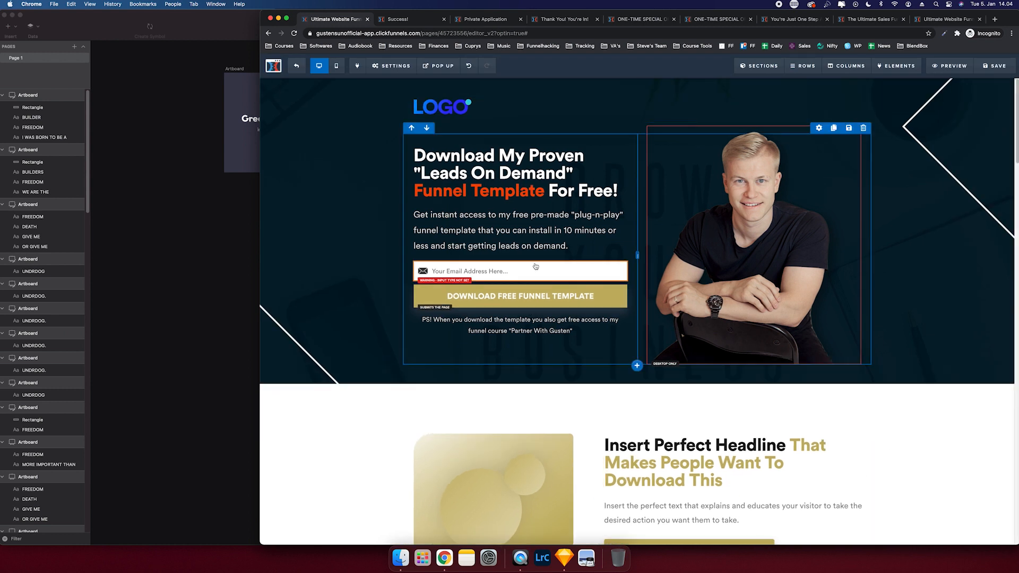
- Set the email field's input type to Email Address
click(510, 272)
click(969, 154)
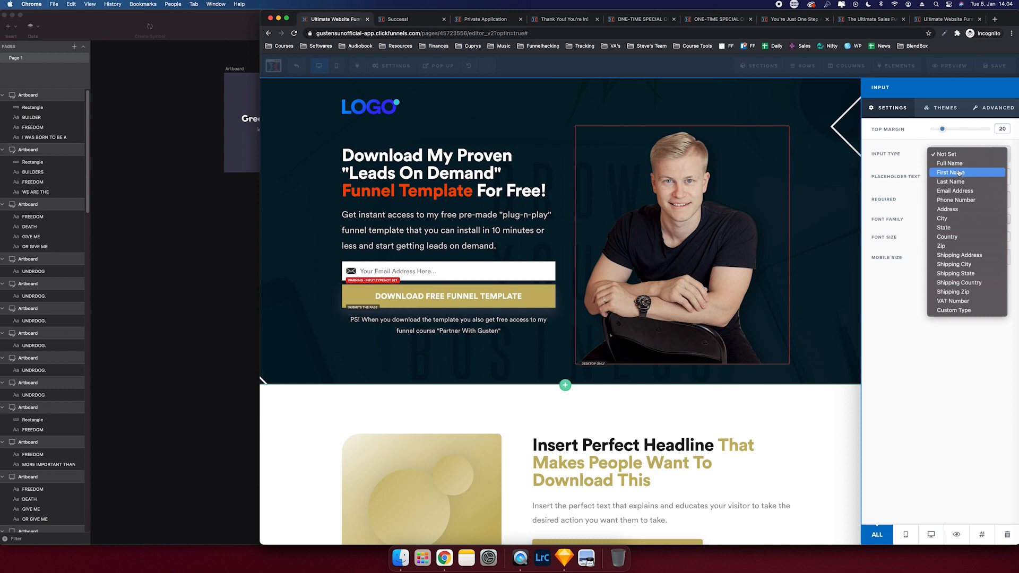
click(955, 190)
click(673, 165)
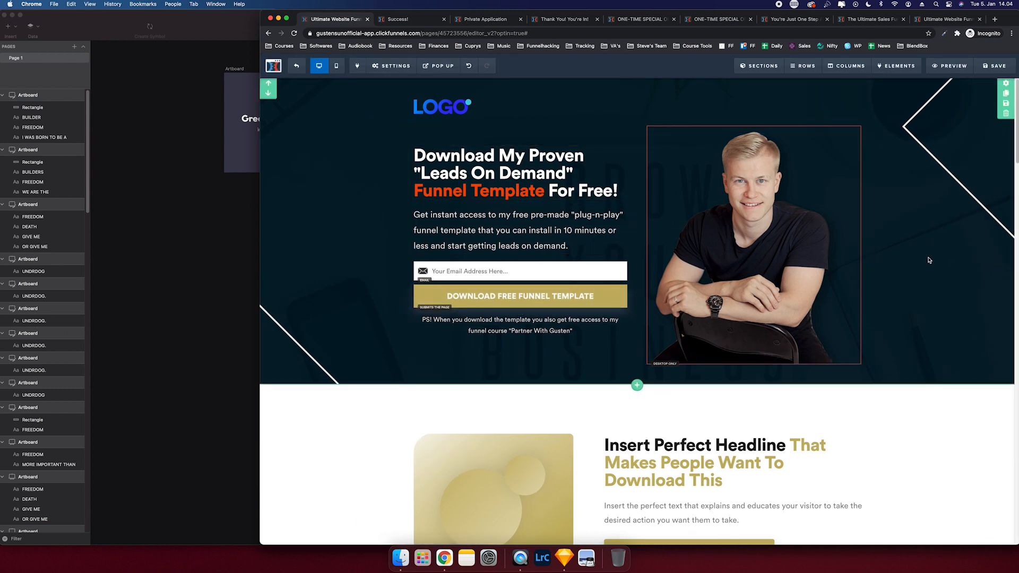
scroll(925, 259, down, 2)
scroll(808, 309, down, 1)
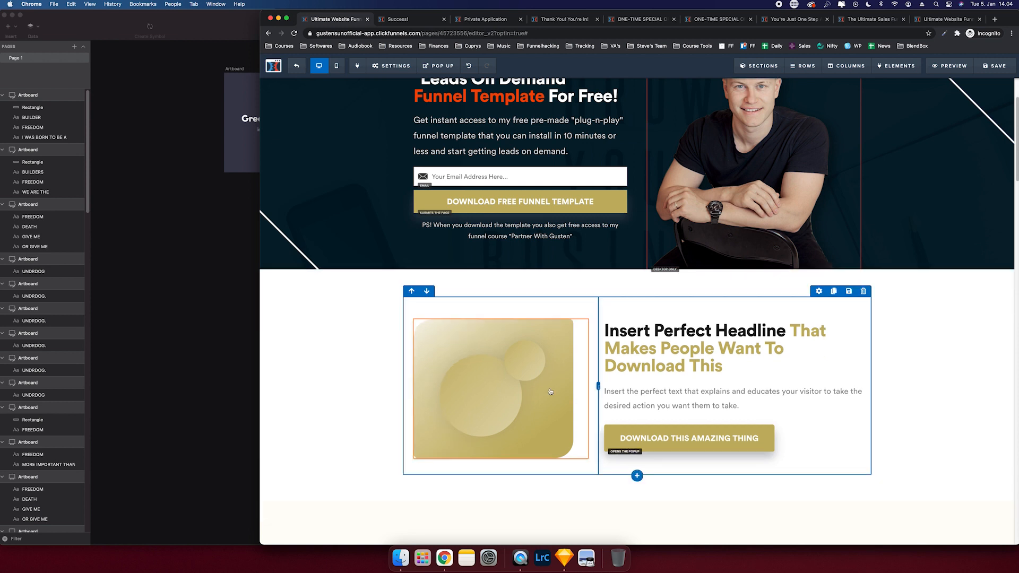
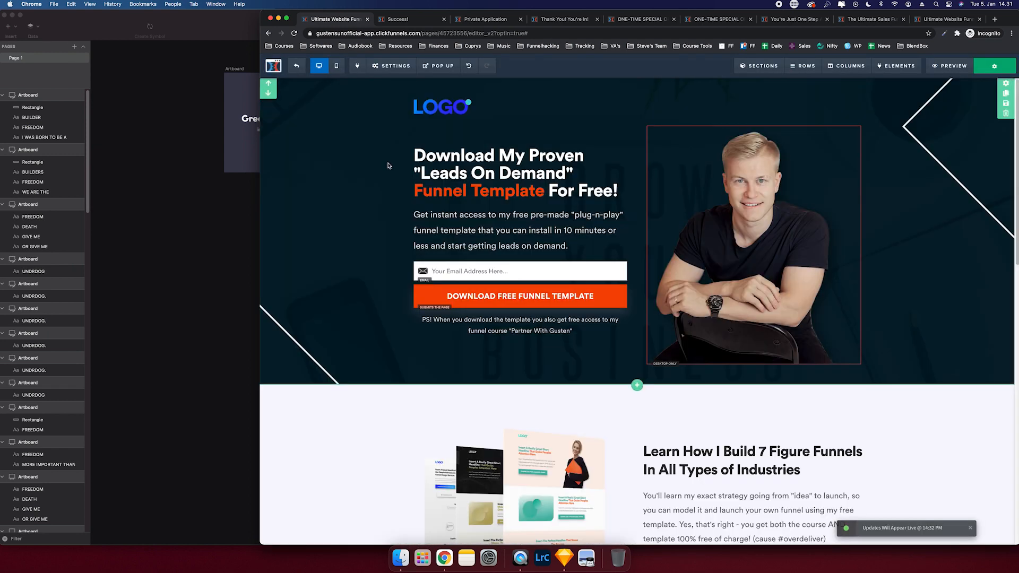
- Open the page's SEO Meta Data settings and select the default title for replacement
click(392, 66)
click(393, 83)
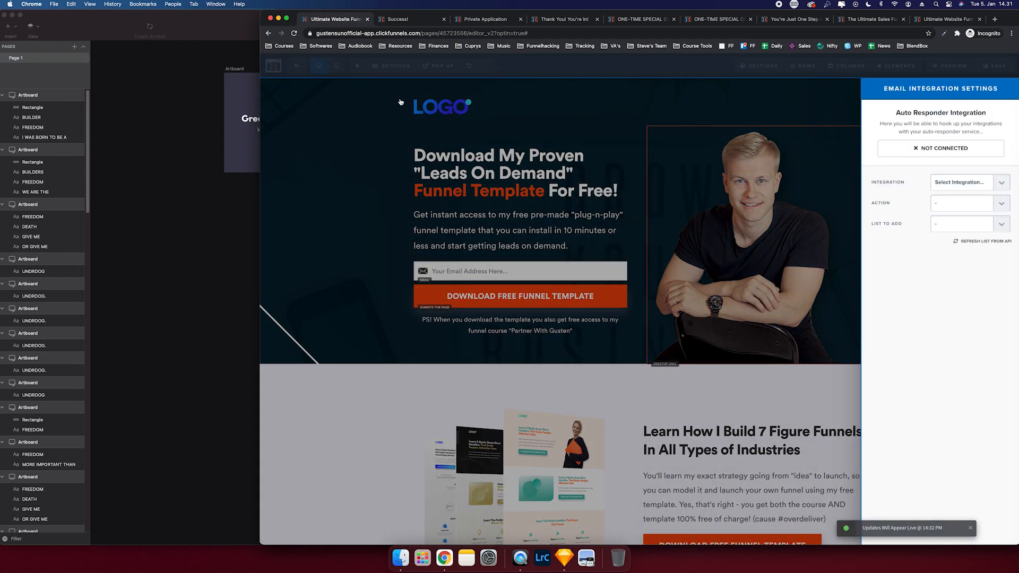
click(391, 66)
click(395, 98)
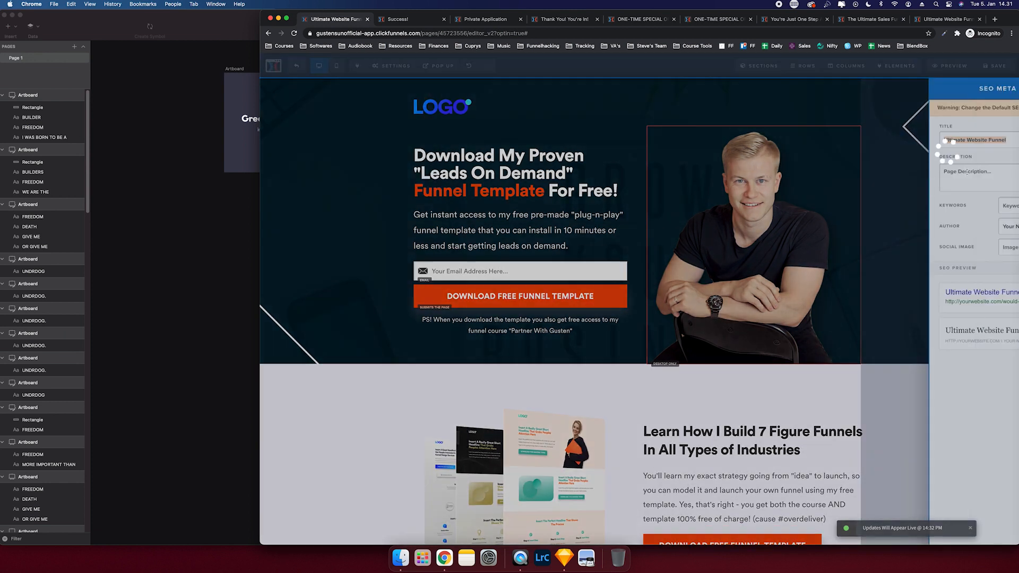
double_click(934, 140)
key(super+a)
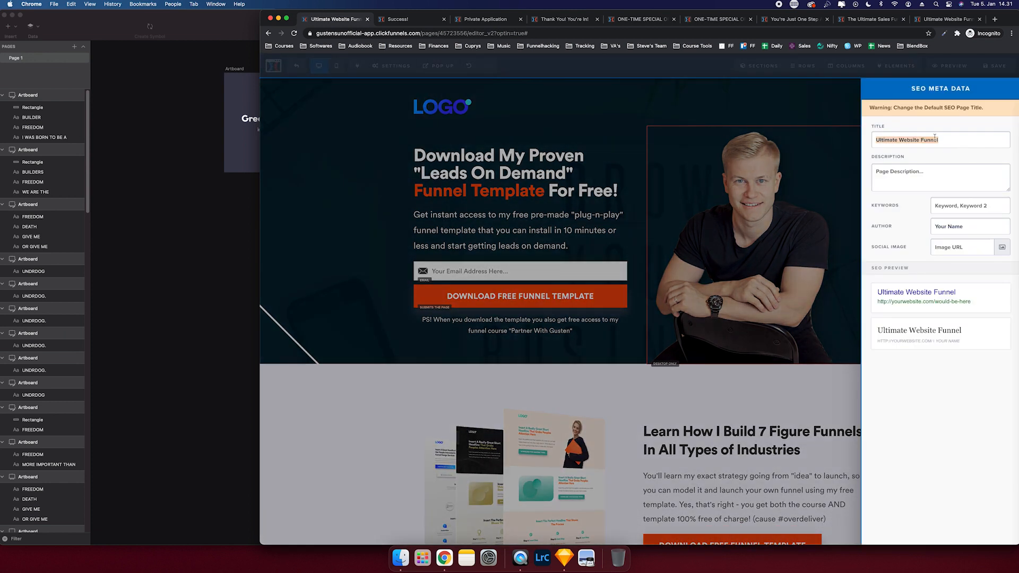
- Enter a partnership title and a description offering the free funnel course and 1-click-install template
text(Partener With Gusten™)
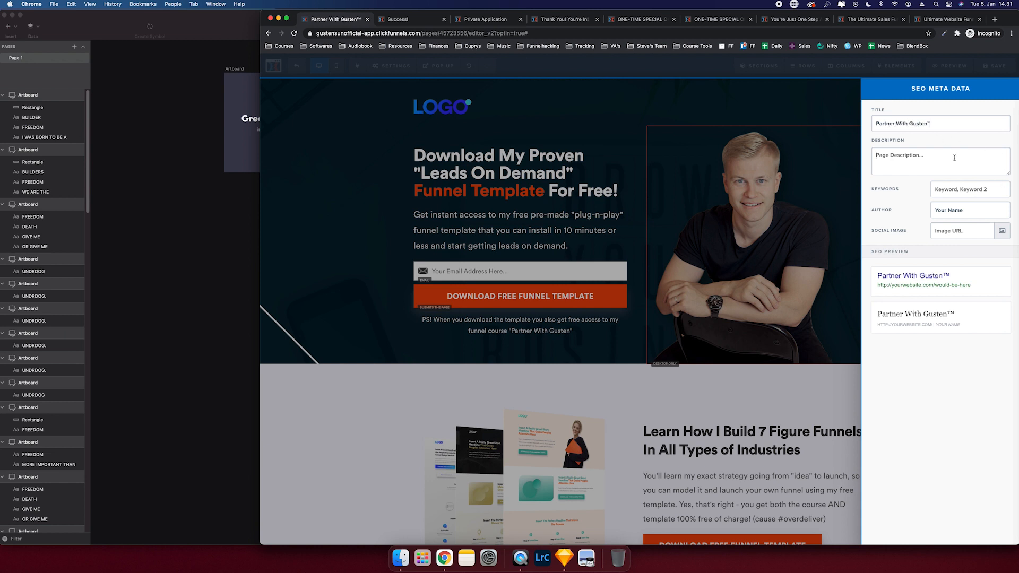
text(Free funnel )
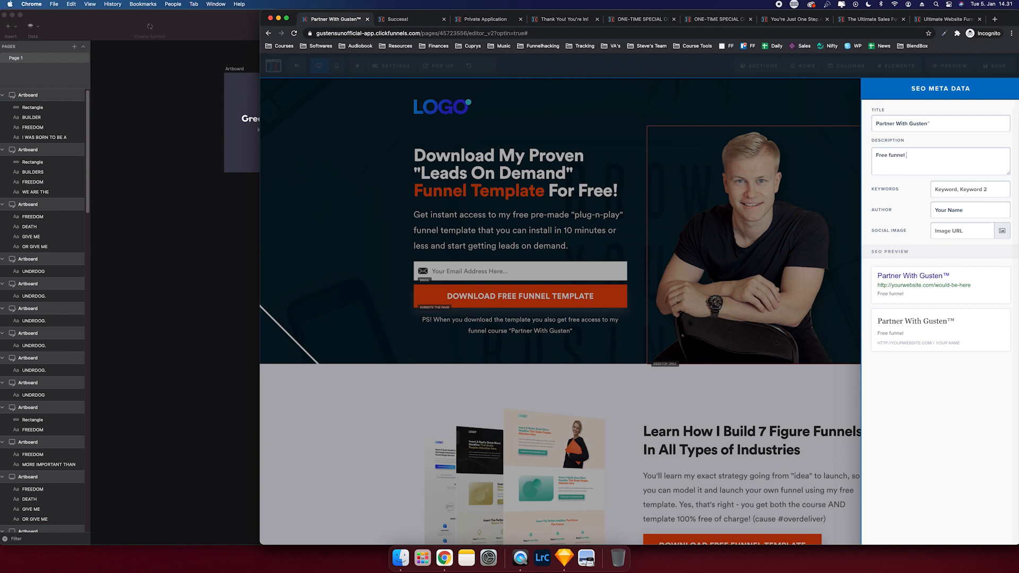
text(course + funnel template)
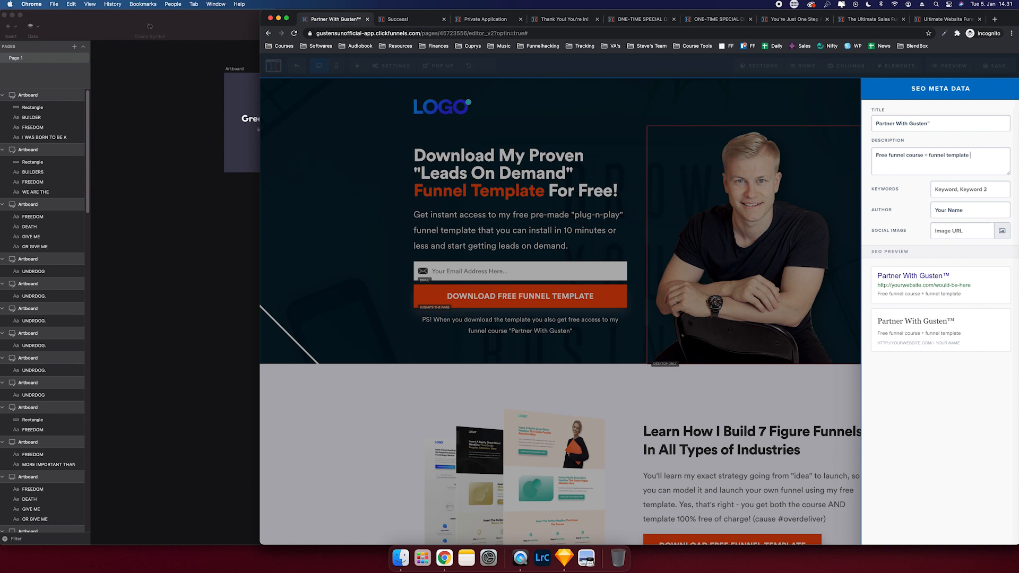
text( you can)
text(1-click ins)
key(BackSpace)
text(te you can 1-click ins)
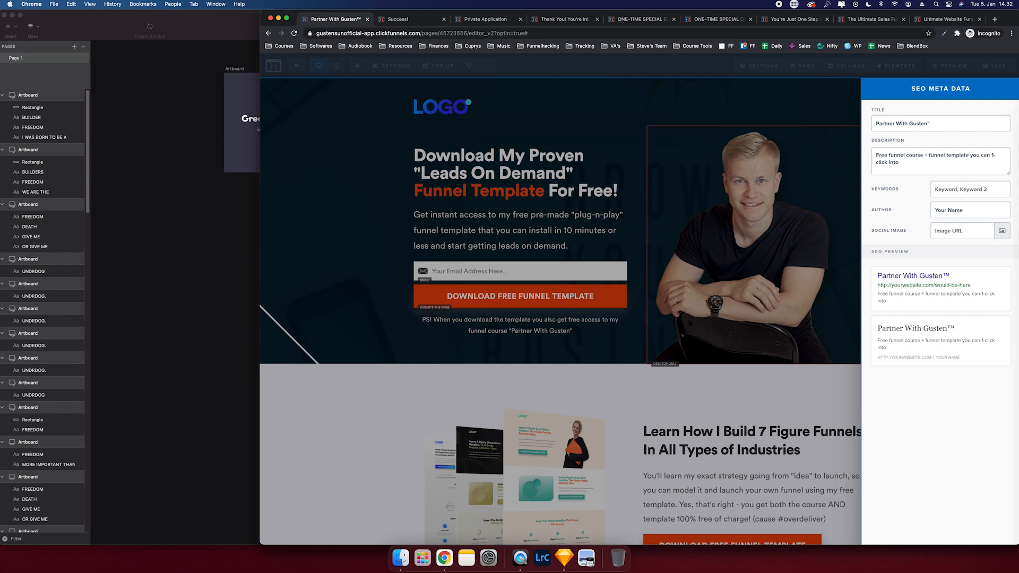
text(tall into your account a)
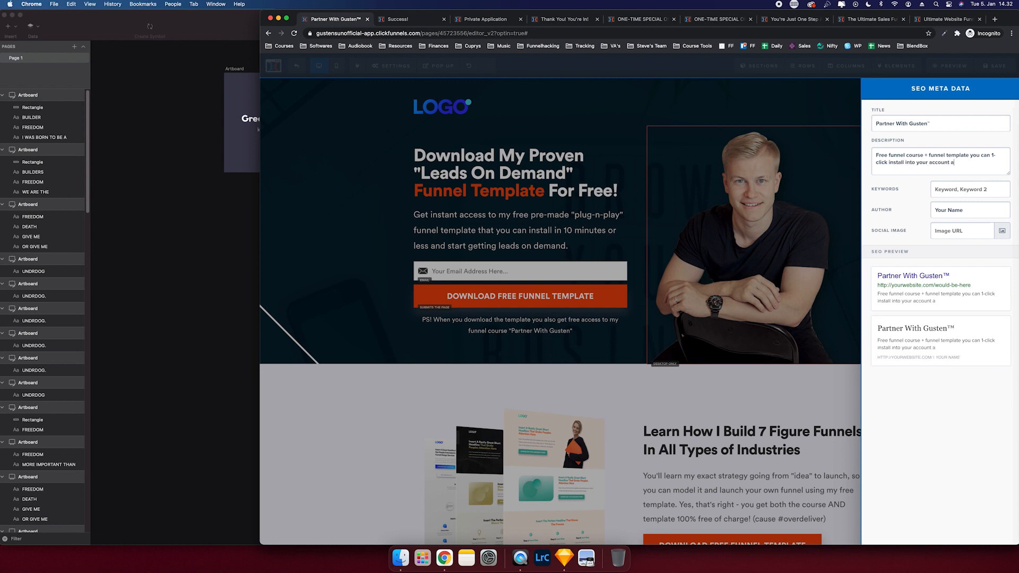
text(nd launch in no time.)
key(BackSpace)
text(time.)
- Fill the Author field with the suggested author name and open the Social Image picker
click(974, 209)
text(G)
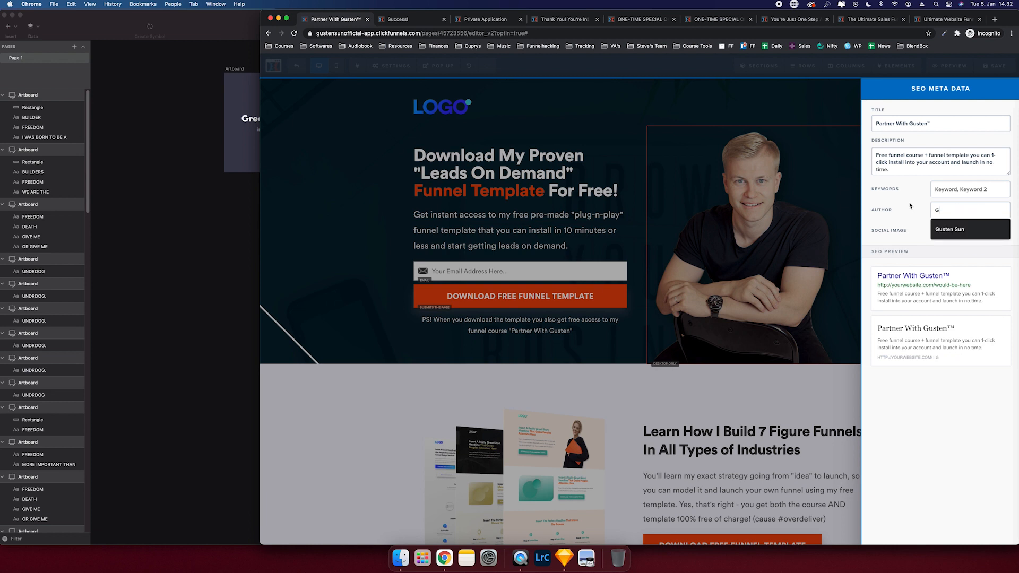
key(Down)
key(Return)
click(1001, 231)
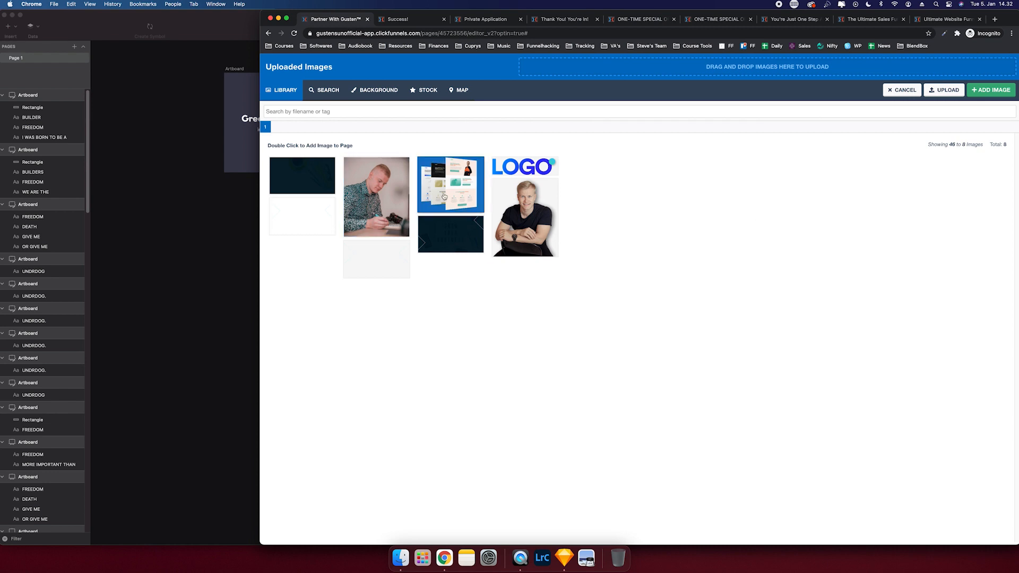
- Use the photo of the man holding a camera as the social image, then switch to mobile layout
click(395, 200)
double_click(395, 200)
click(394, 200)
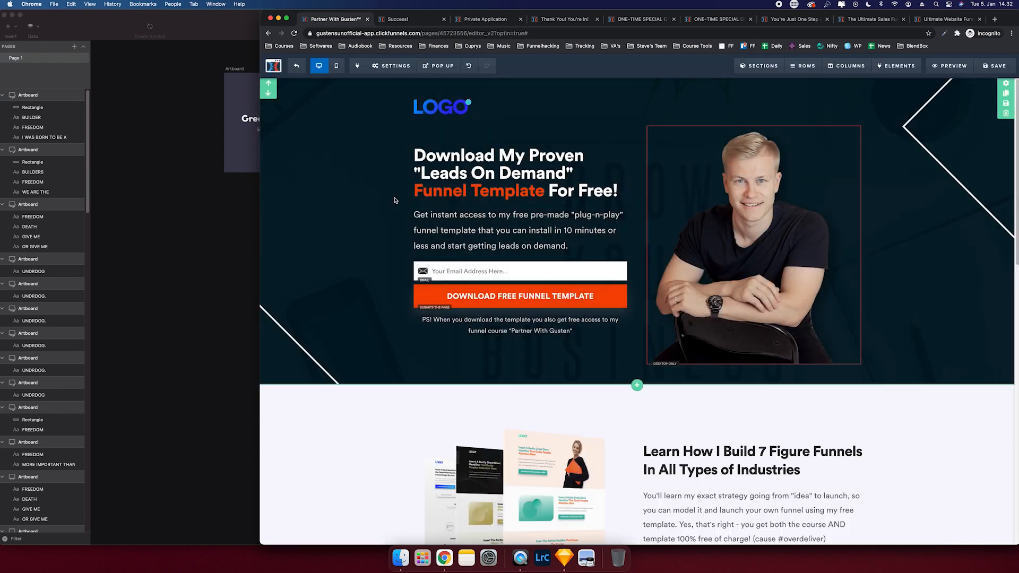
scroll(921, 217, down, 13)
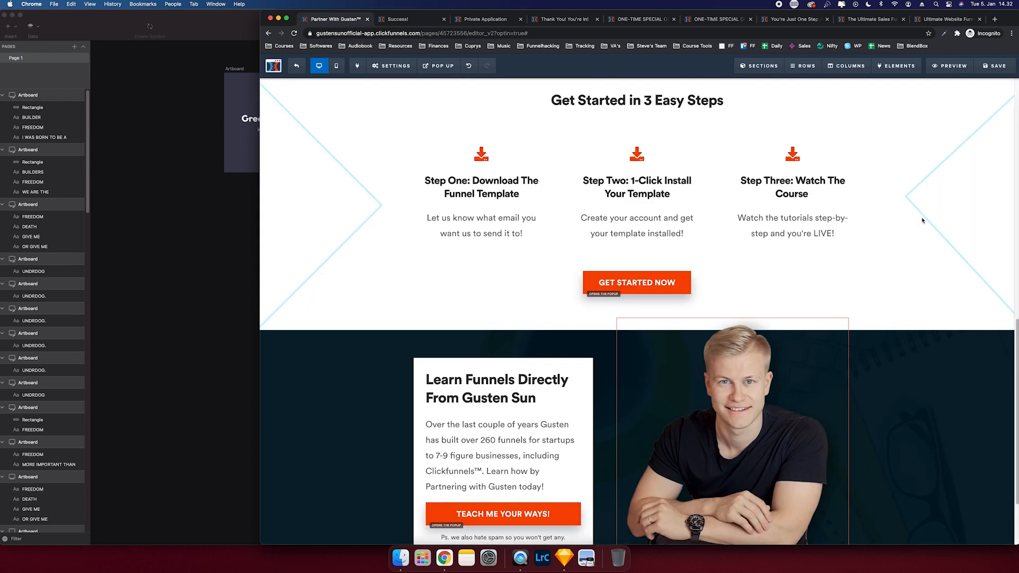
click(336, 66)
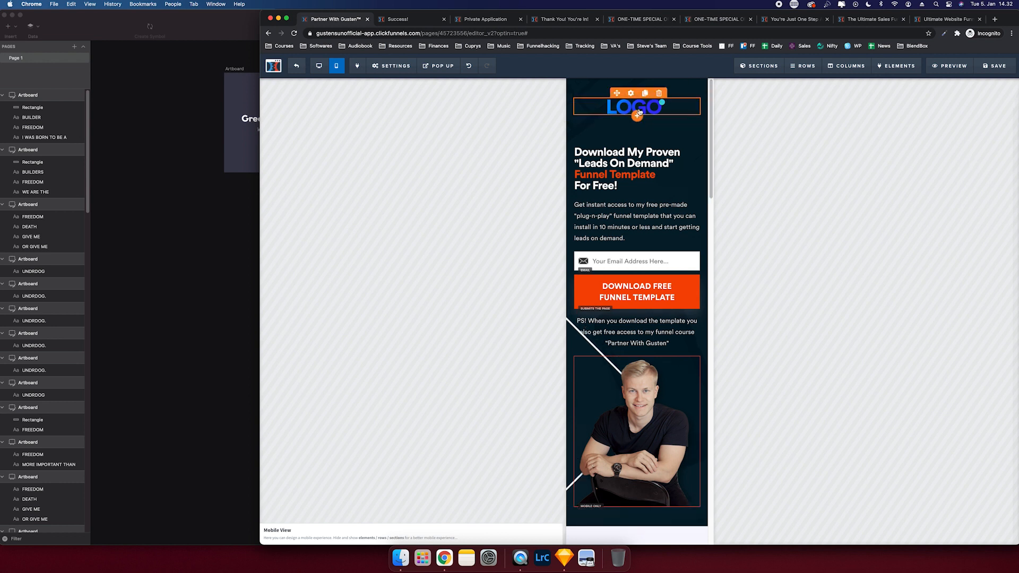
- Shrink the logo on mobile and set the top download button's mobile text to 16px
click(639, 111)
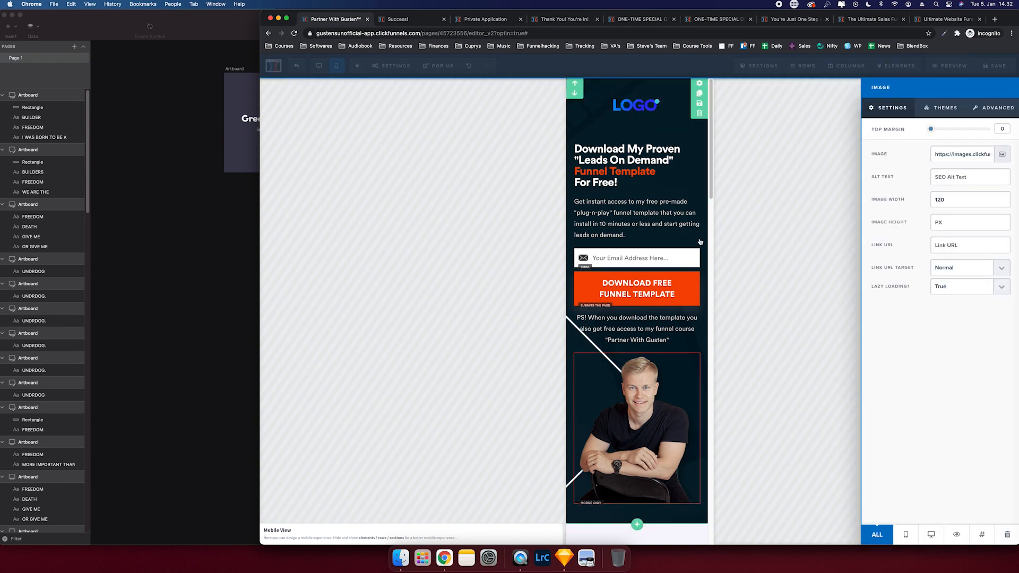
click(700, 242)
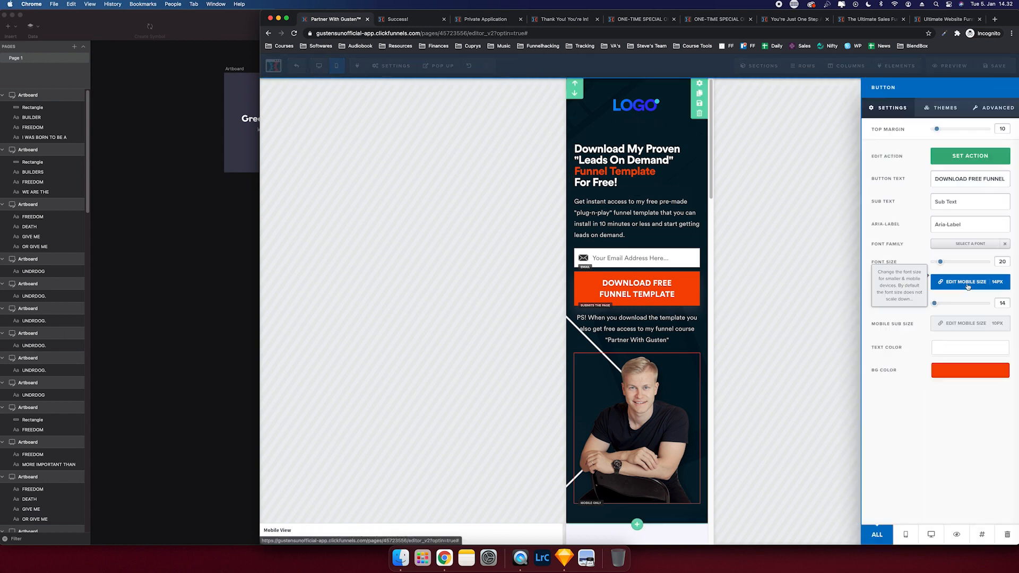
click(969, 282)
click(965, 264)
click(953, 323)
click(957, 325)
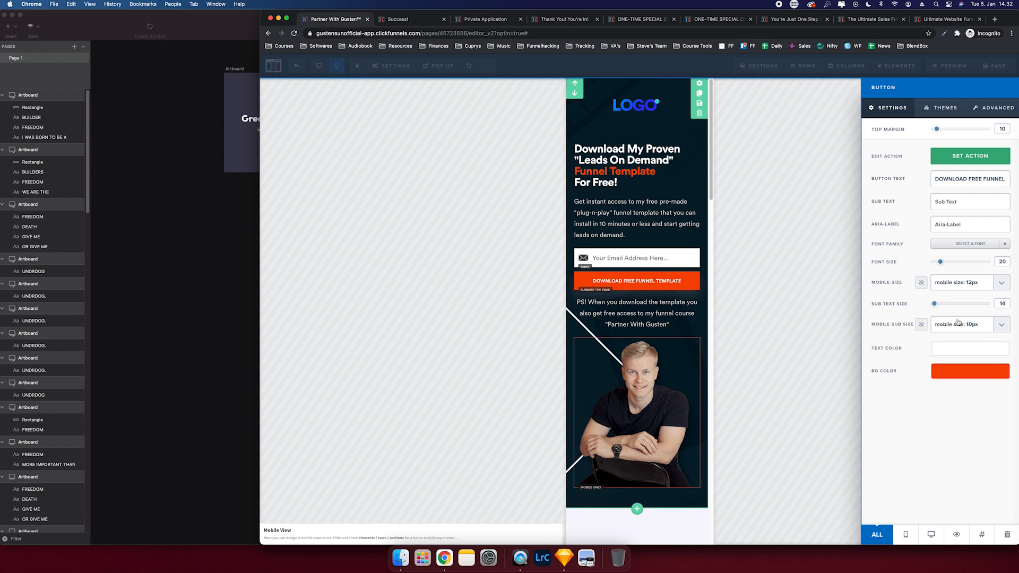
click(958, 281)
click(958, 301)
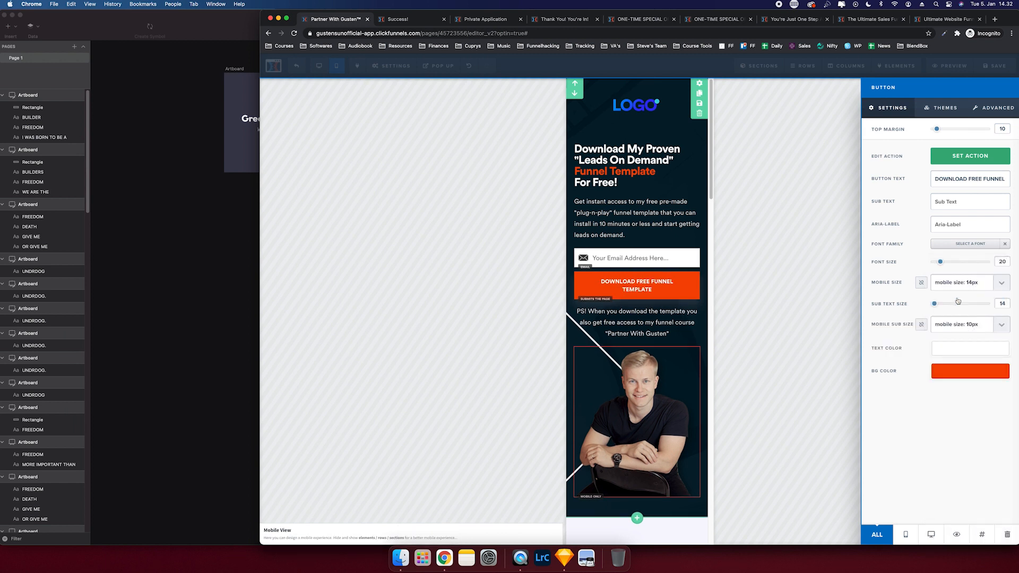
click(958, 281)
click(964, 300)
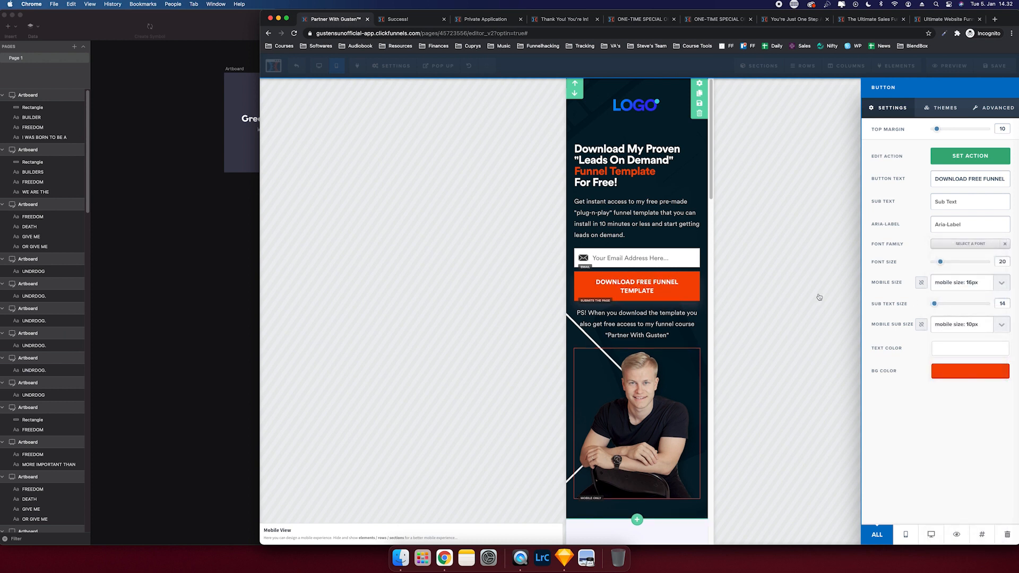
click(664, 321)
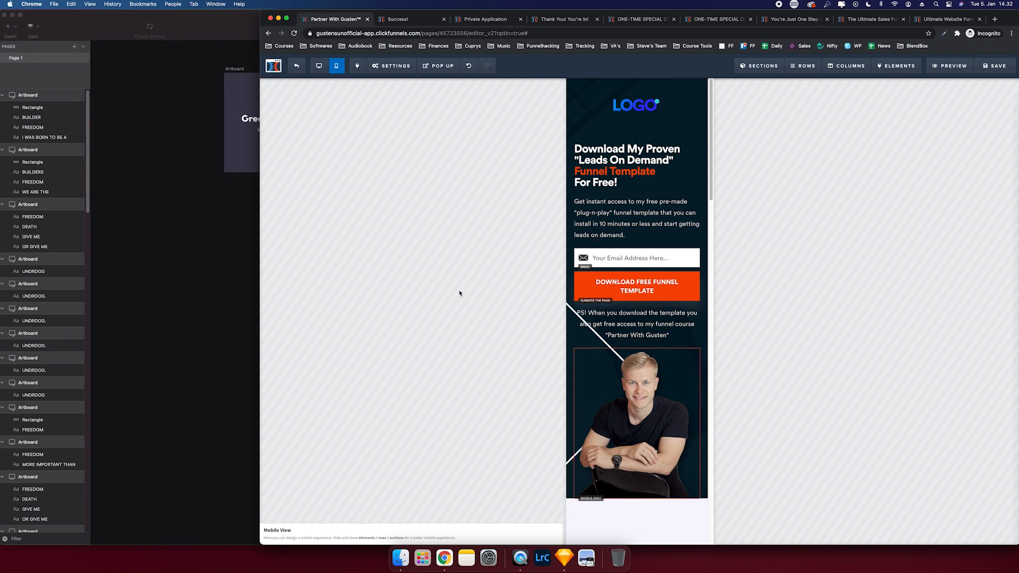
- Set the lower 'Download Free Funnel Template' button's mobile text size to 18px
scroll(636, 273, down, 10)
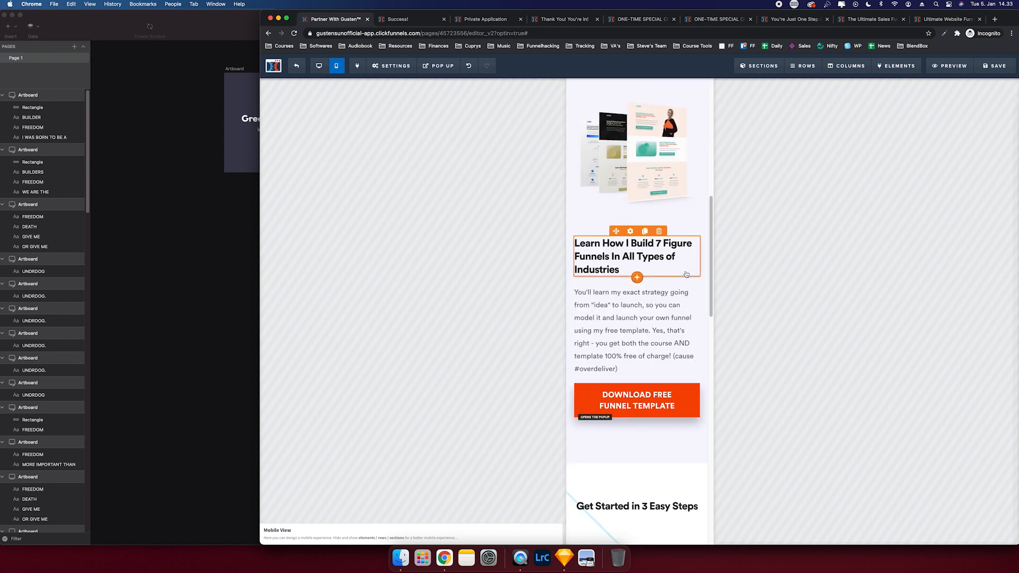
scroll(686, 273, down, 4)
scroll(663, 239, up, 2)
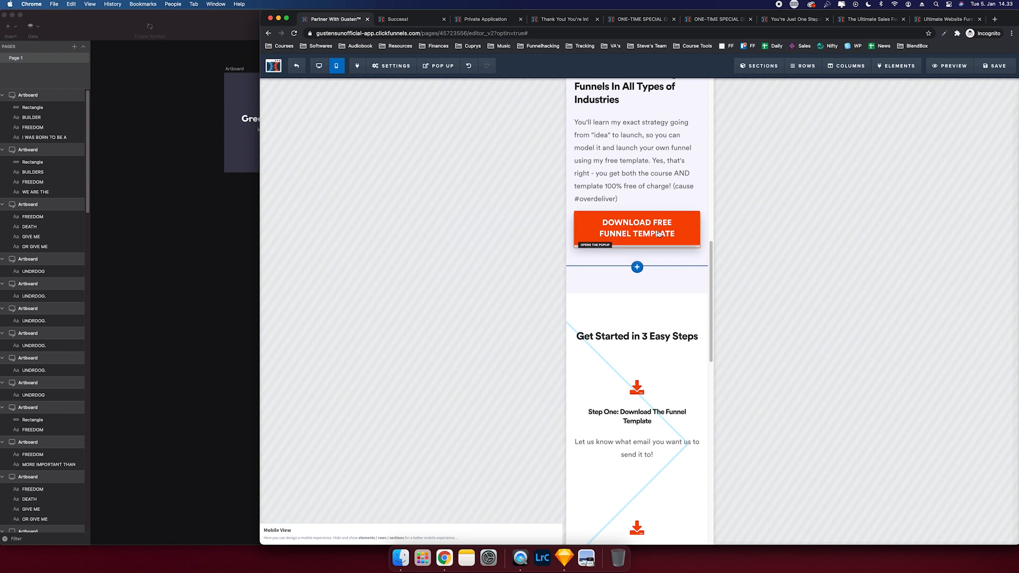
click(661, 229)
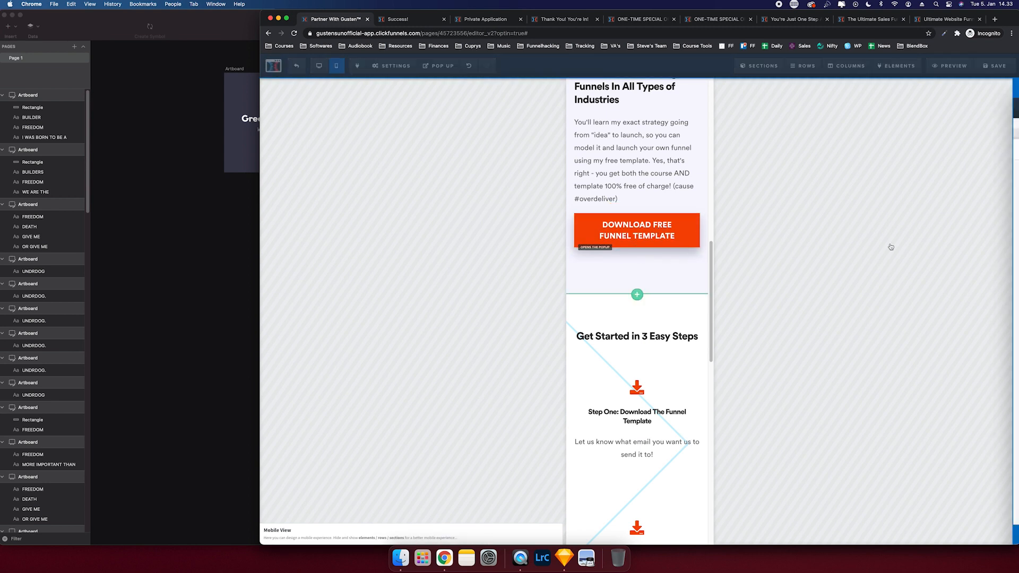
click(963, 282)
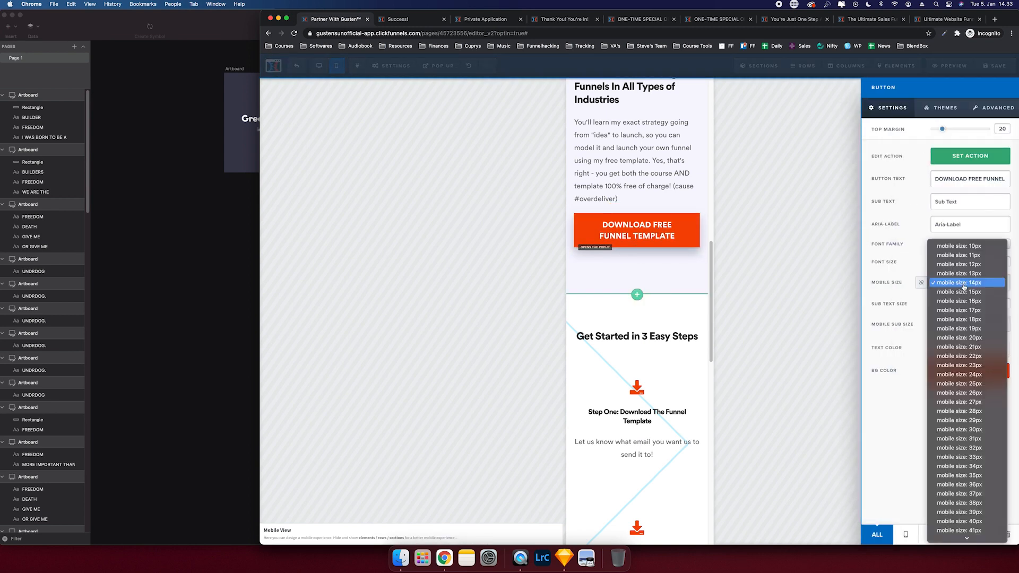
click(964, 301)
click(964, 284)
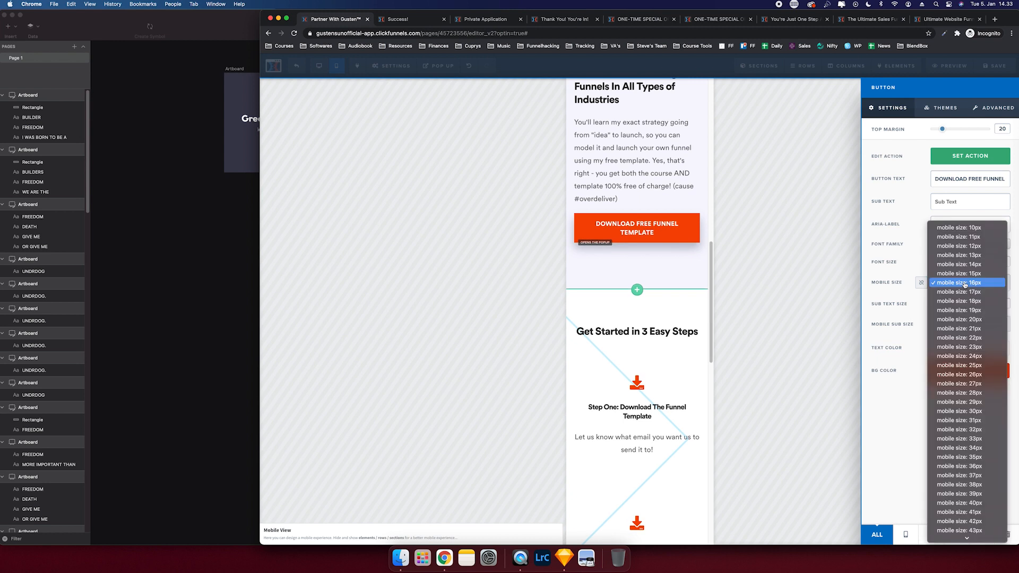
click(963, 301)
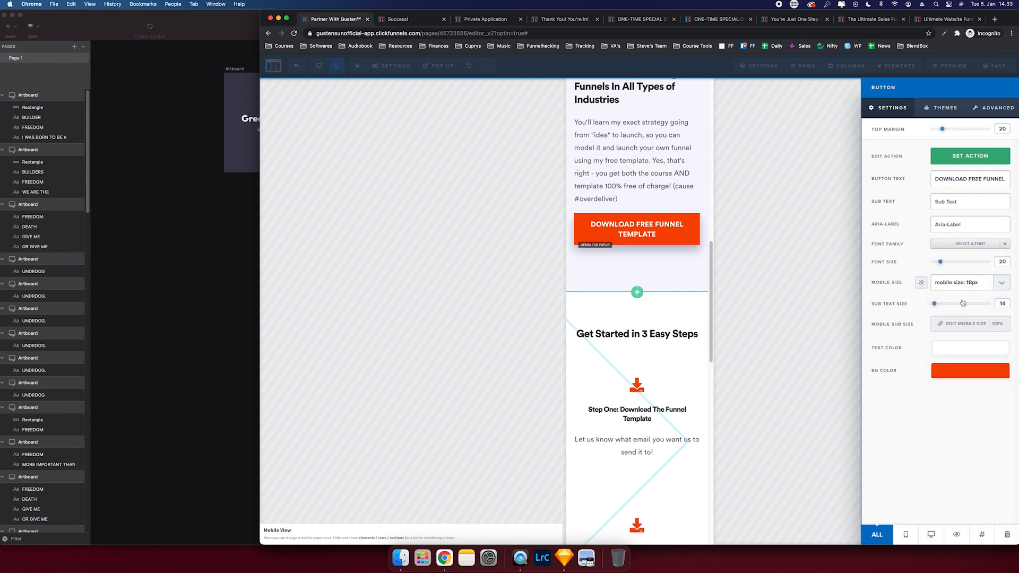
click(659, 290)
- Confirm the top download button's mobile text size stays at 16px
scroll(660, 294, up, 10)
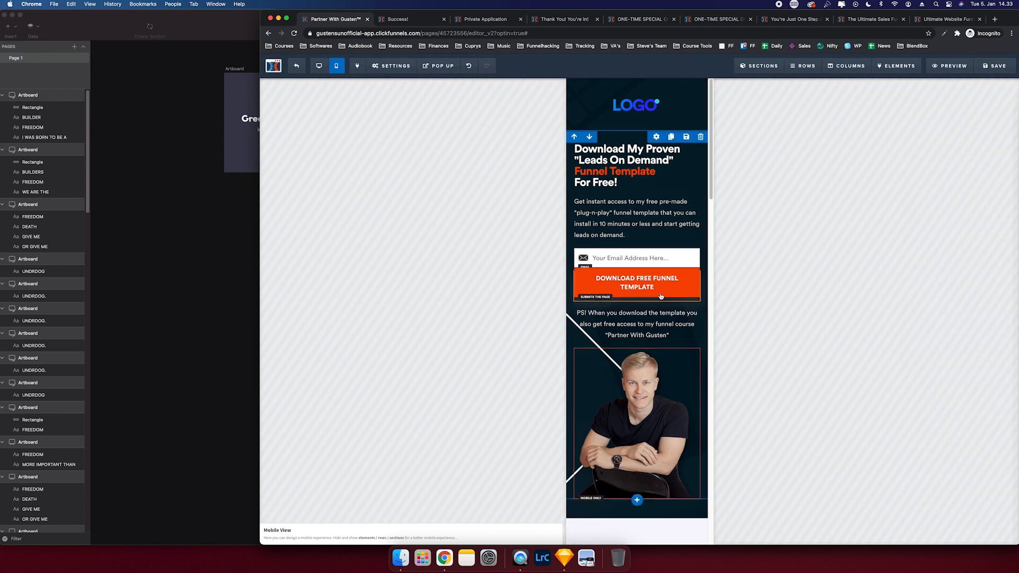
click(660, 295)
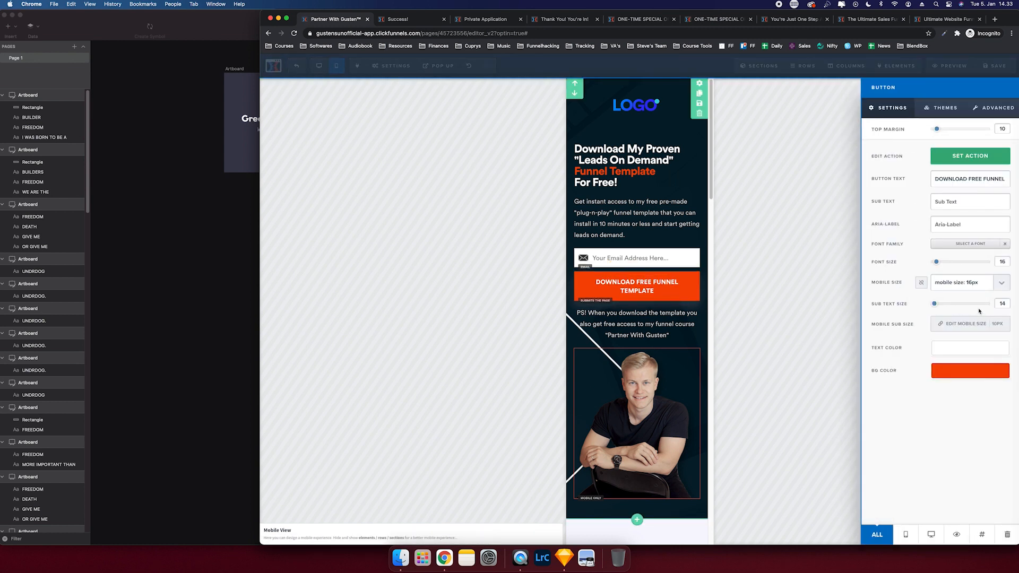
click(987, 282)
click(976, 303)
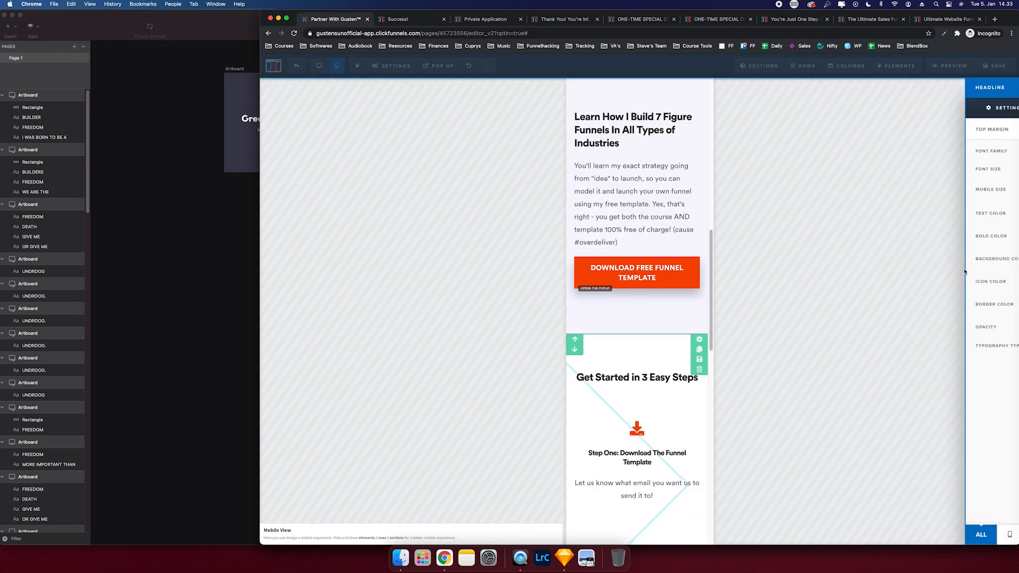
- Set the Get Started in 3 Easy Steps heading to 32px and Step One heading to 26px on mobile
click(966, 192)
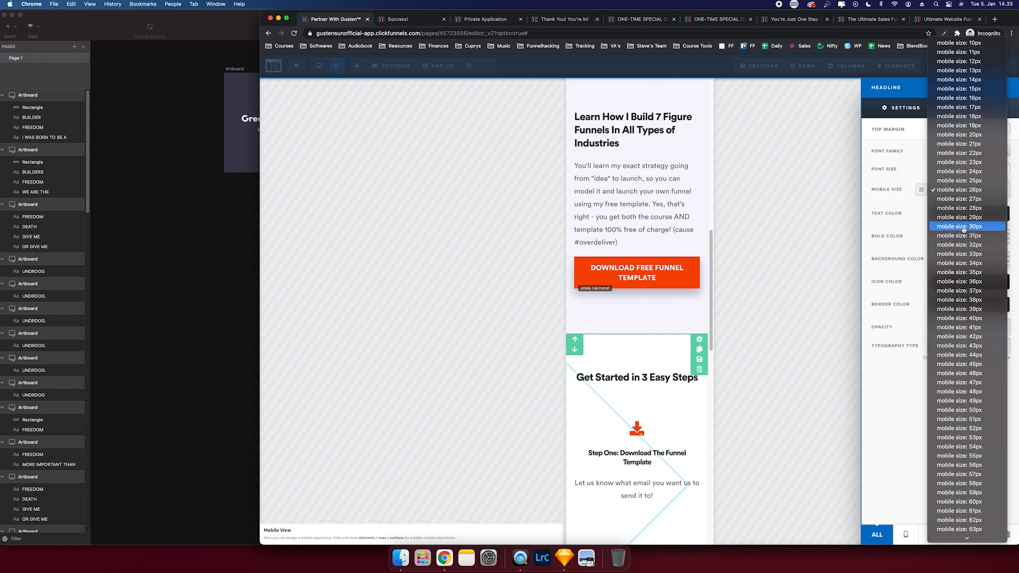
click(963, 226)
scroll(662, 377, down, 4)
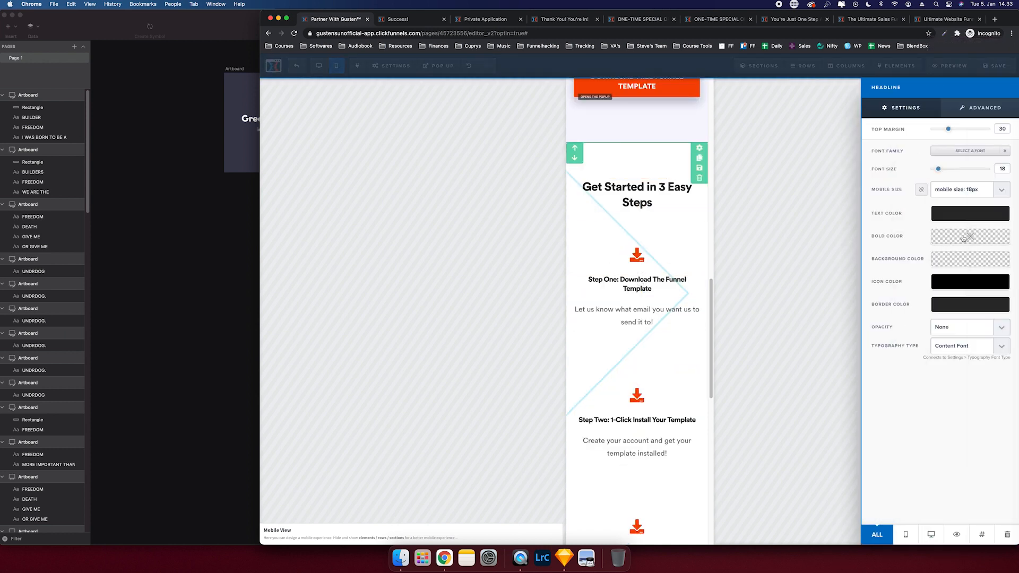
click(963, 190)
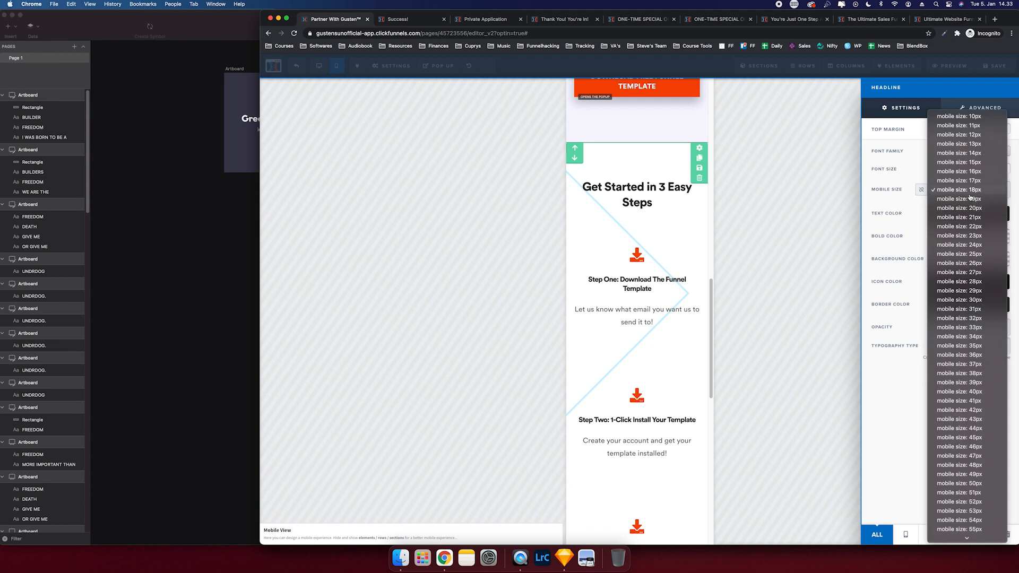
click(966, 263)
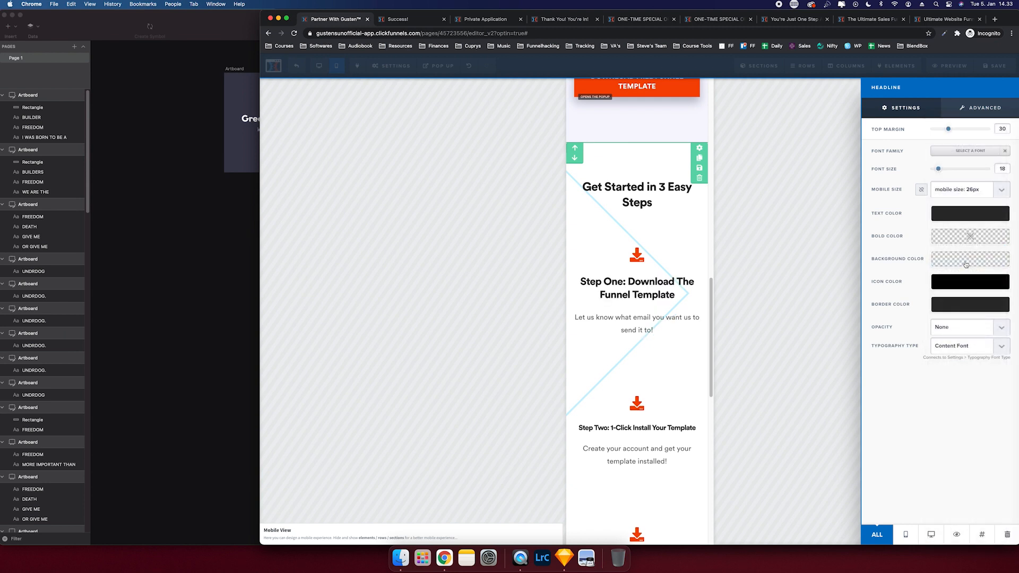
click(652, 200)
click(630, 178)
click(975, 189)
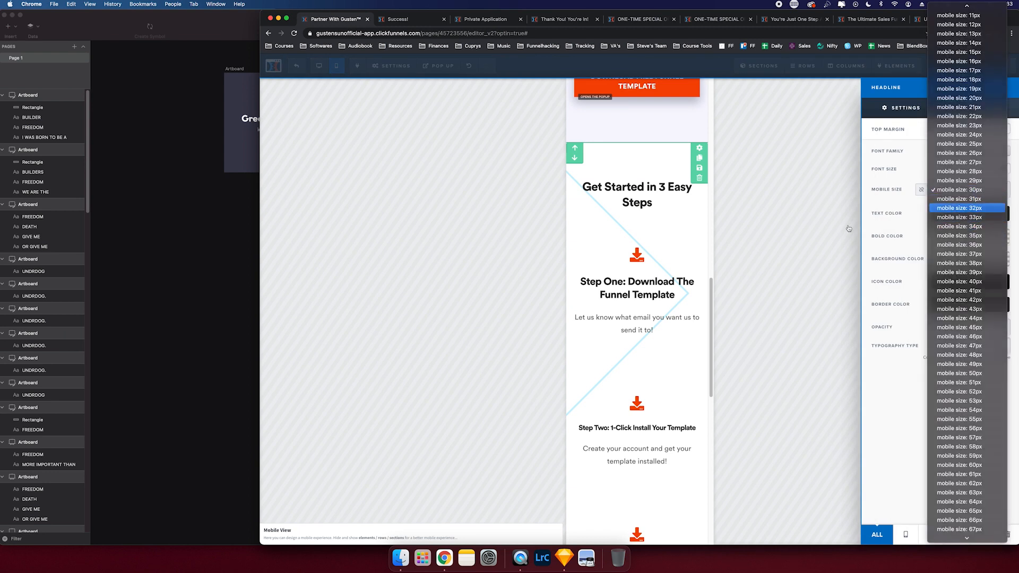
key(Return)
- Set the Step One description paragraph to a mobile size just below 20px
click(635, 322)
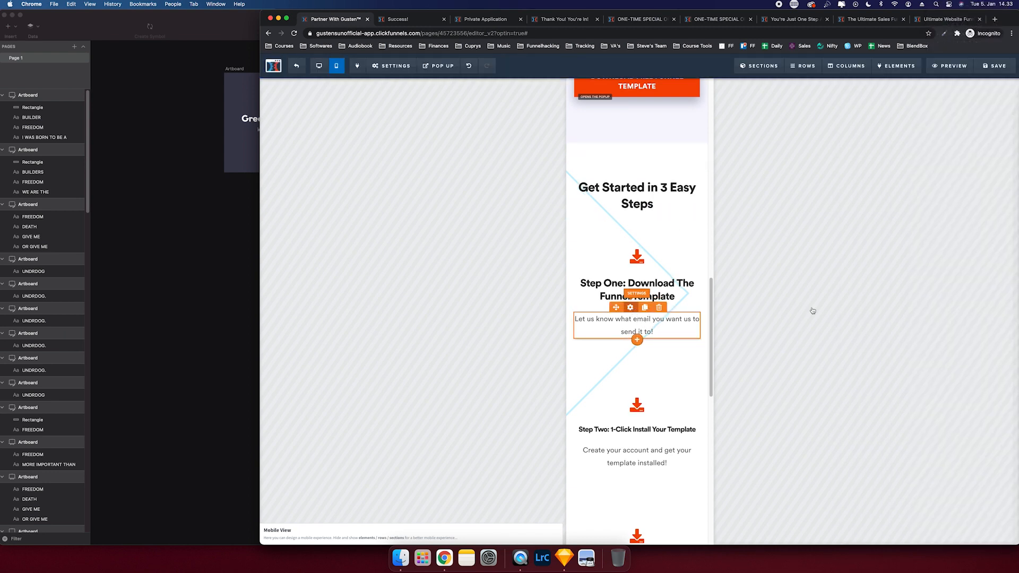
click(948, 195)
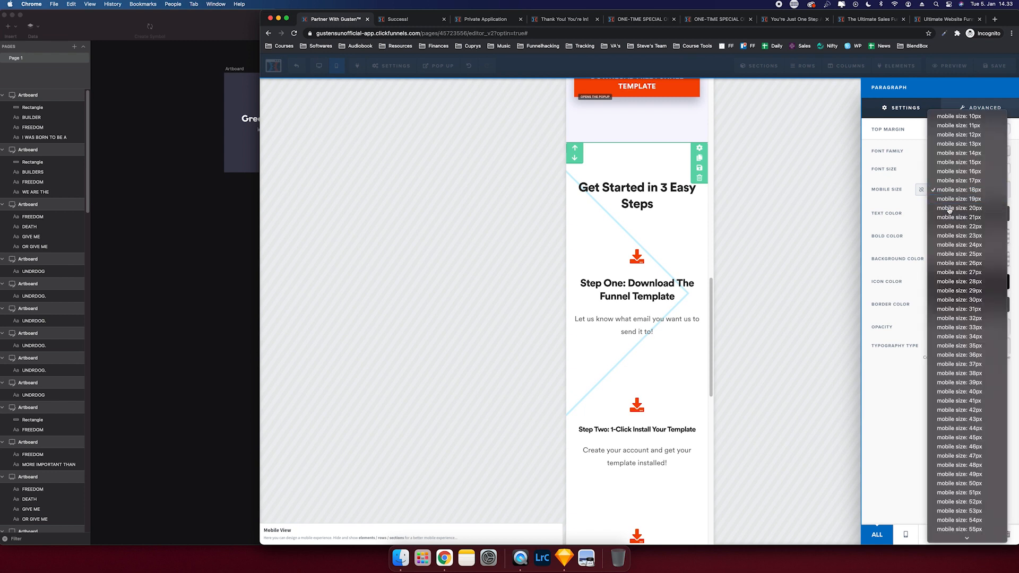
click(948, 211)
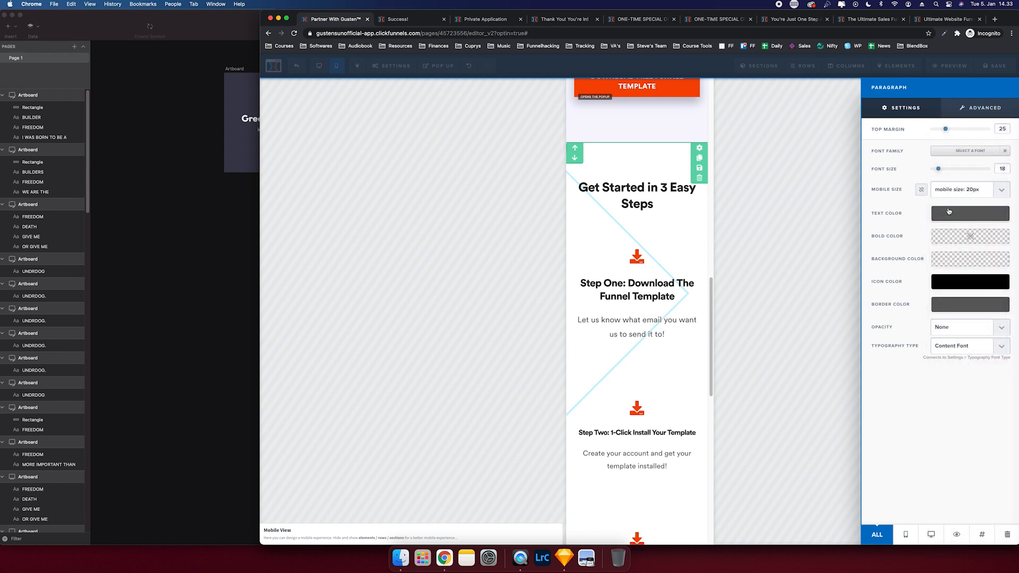
click(953, 198)
click(953, 178)
click(686, 298)
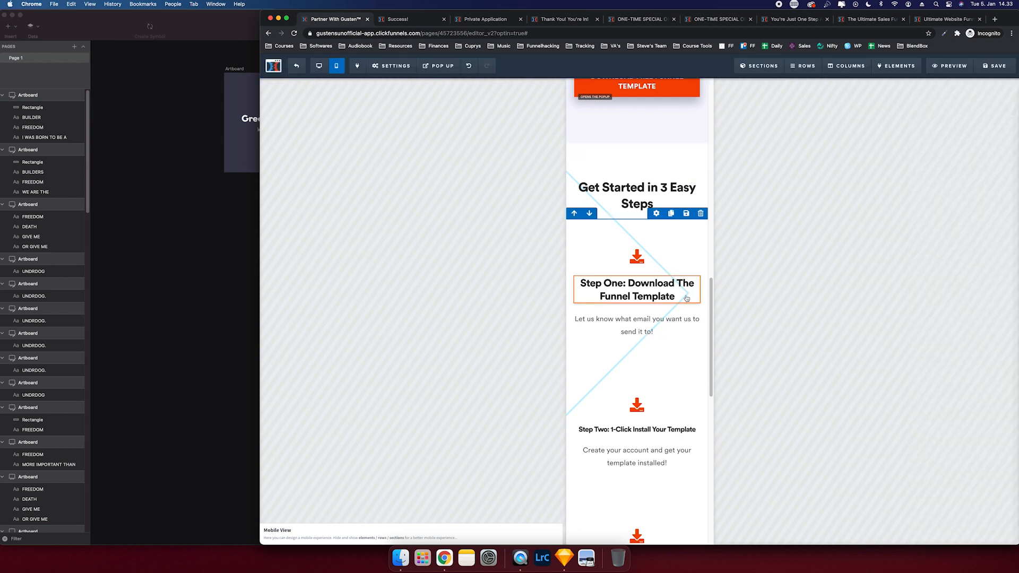
- Set the Step Two and Step Three headings to 26px on mobile, then return to desktop layout
click(639, 429)
click(954, 191)
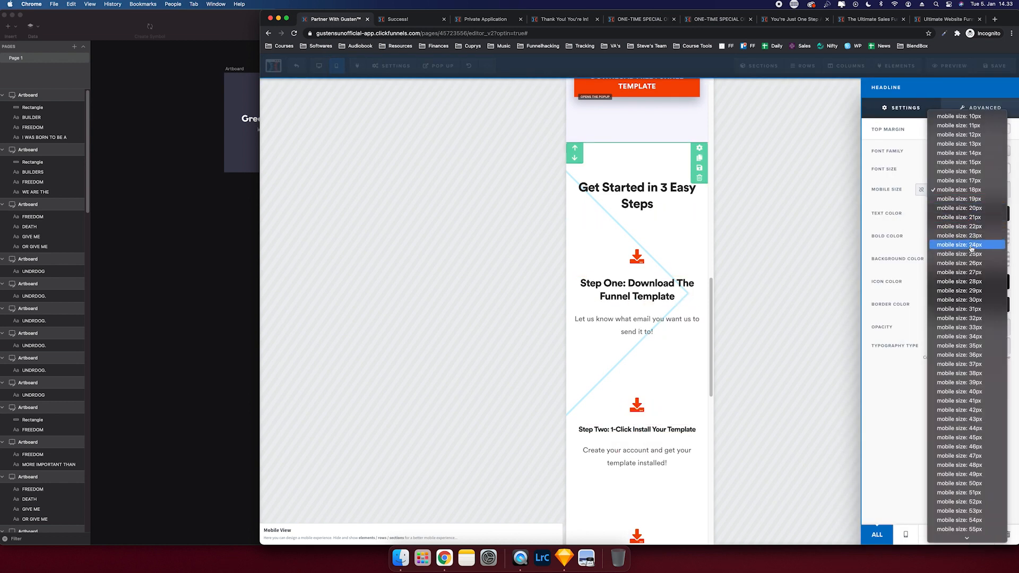
click(972, 263)
click(648, 313)
scroll(644, 315, down, 5)
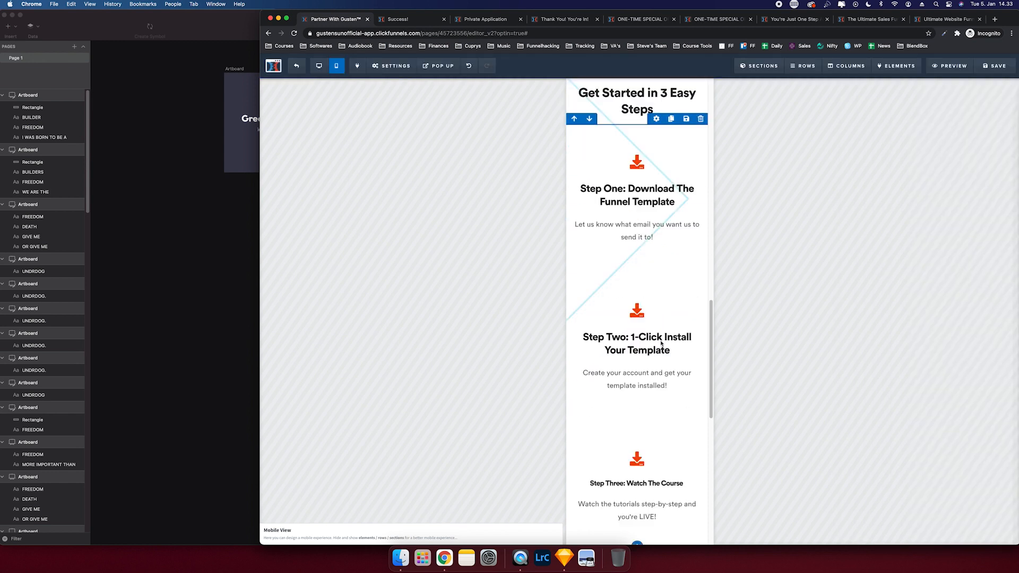
click(636, 316)
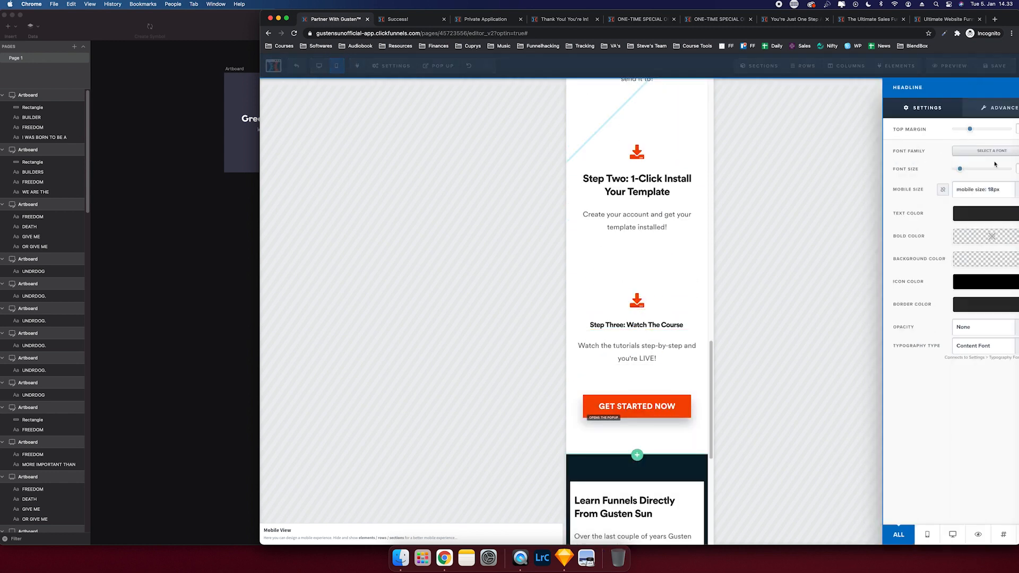
click(953, 189)
click(971, 262)
click(636, 365)
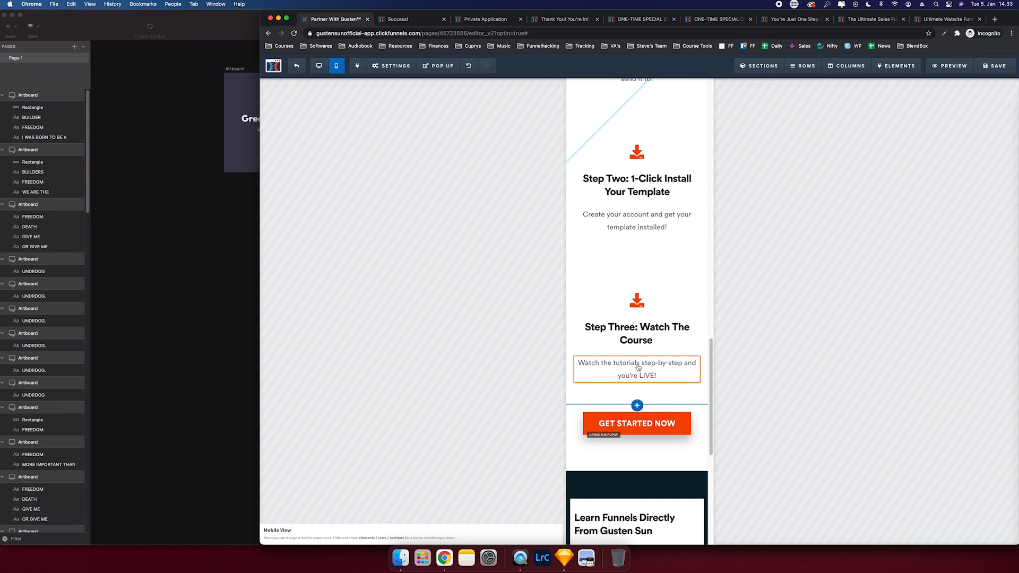
scroll(677, 256, up, 5)
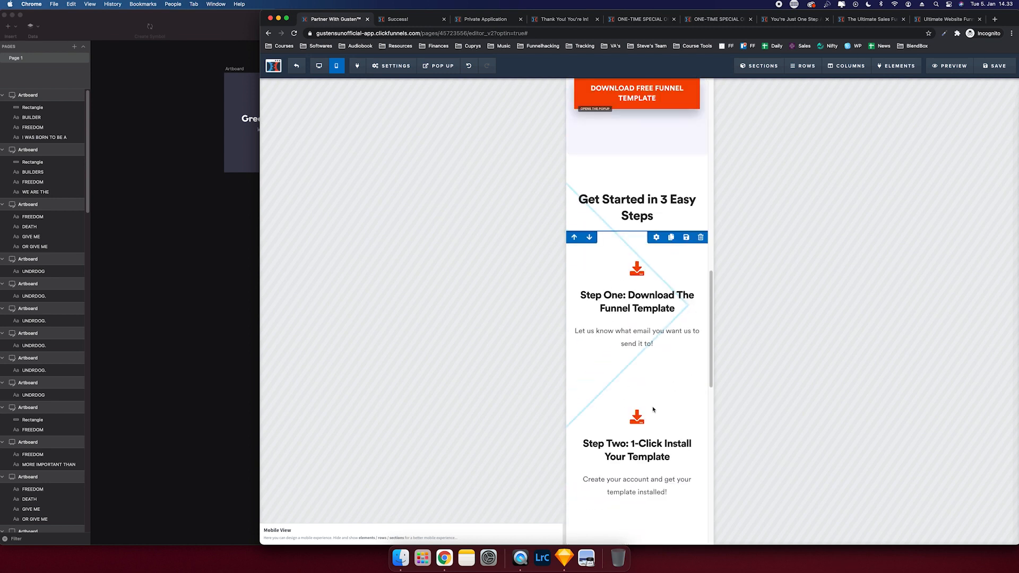
click(318, 66)
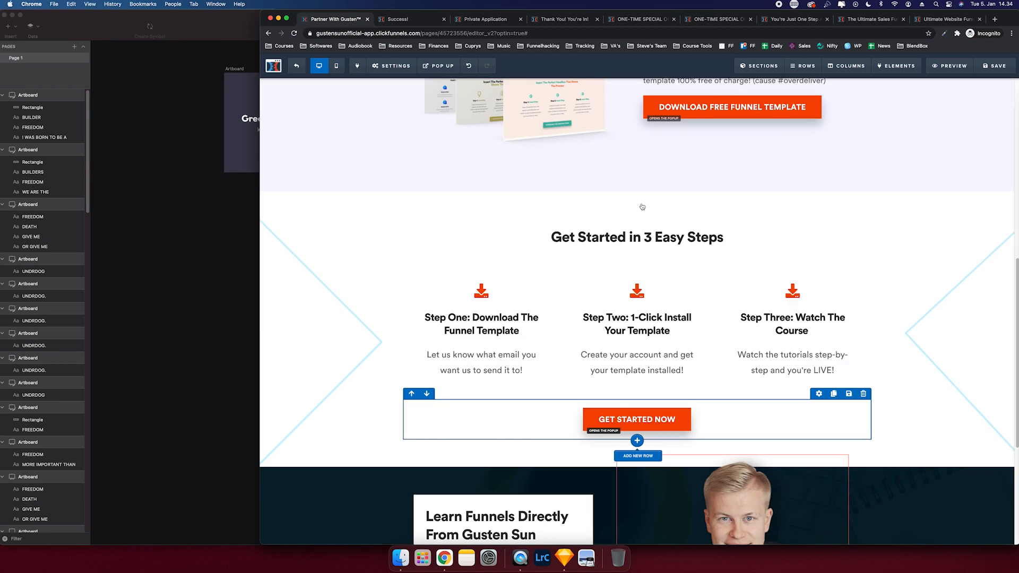
- Search 'start' for Step Two's hourglass icon and 'video' for Step Three's YouTube icon
click(657, 297)
click(994, 108)
click(951, 154)
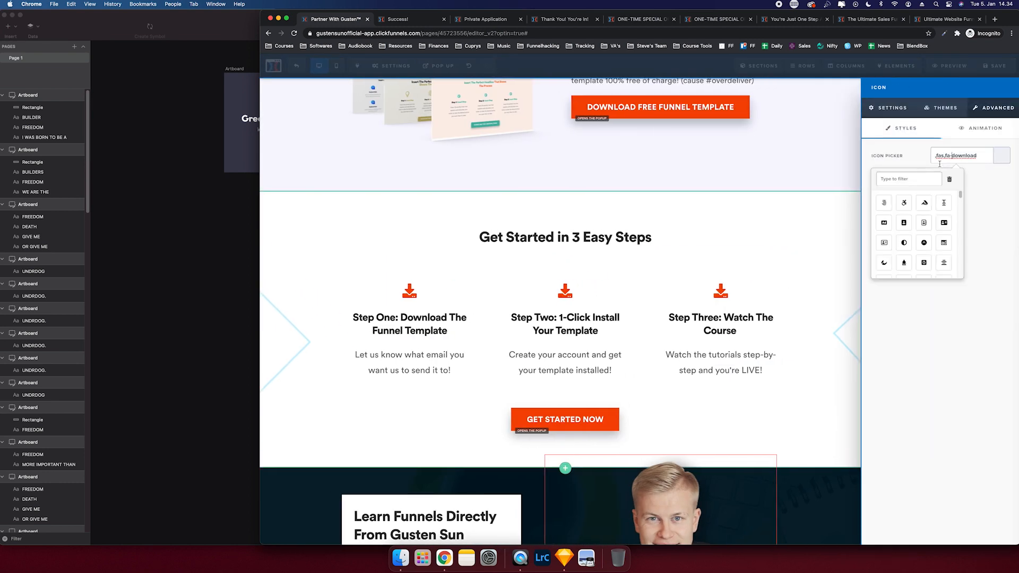
click(949, 181)
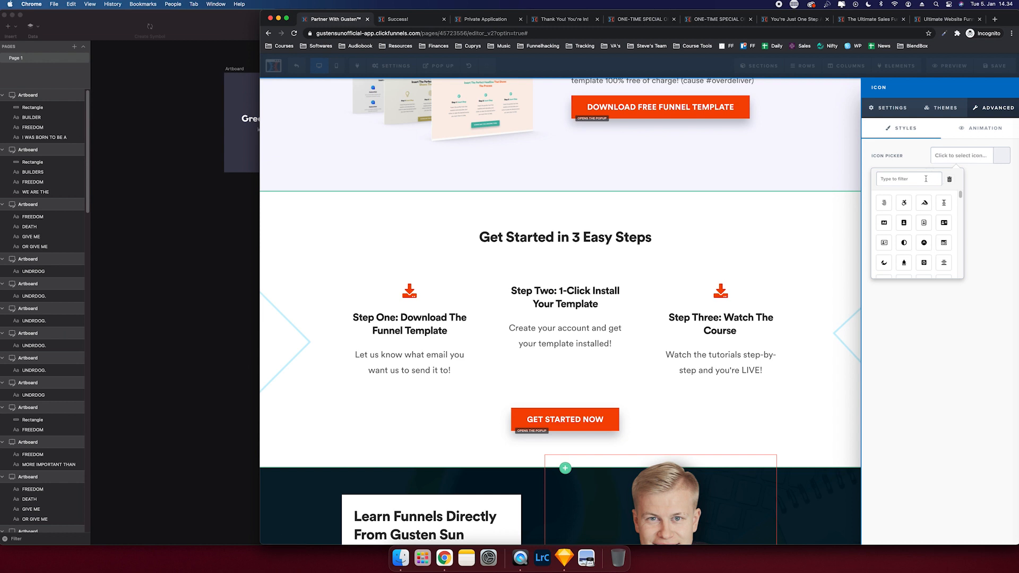
text(start)
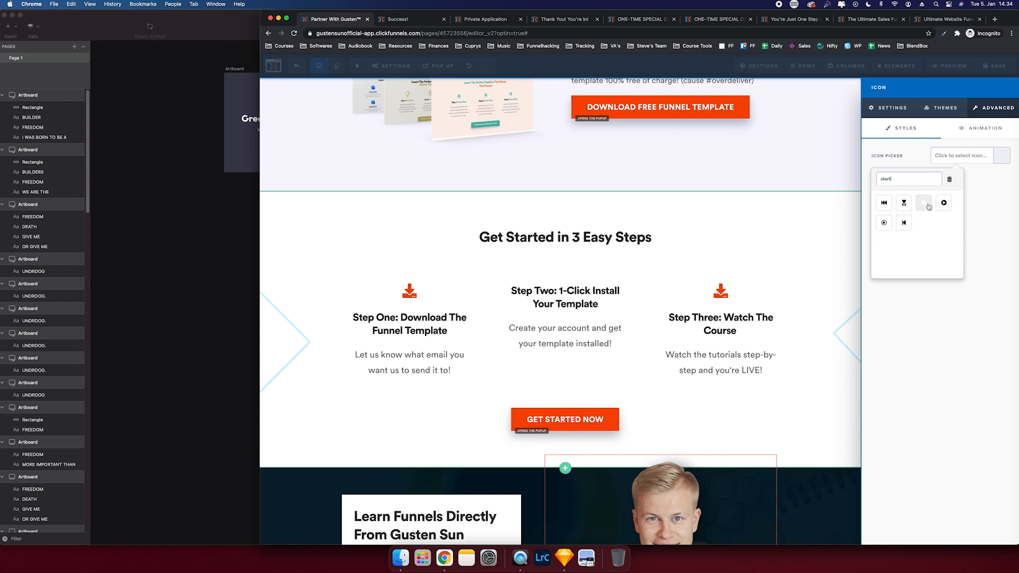
click(928, 207)
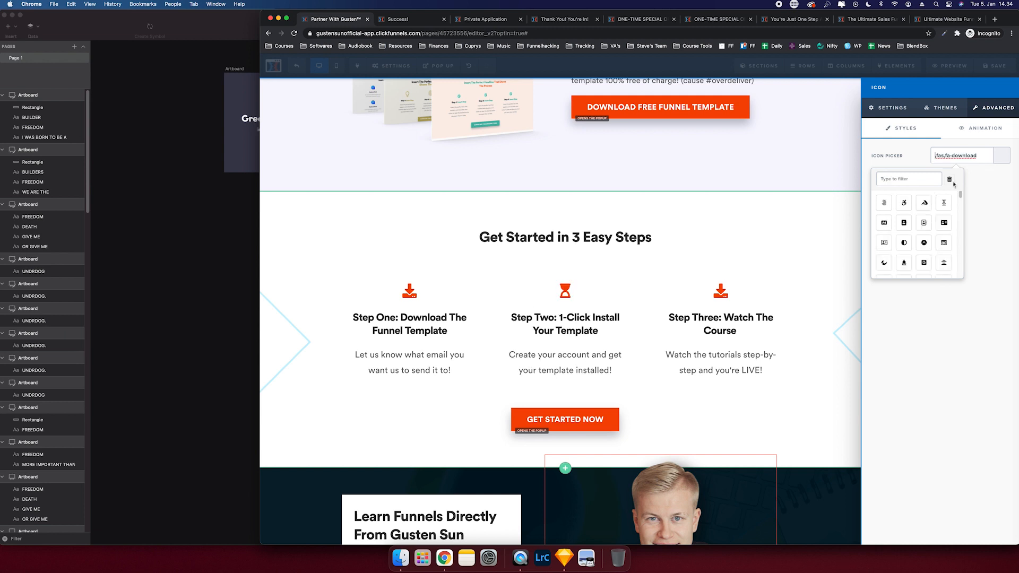
text(video)
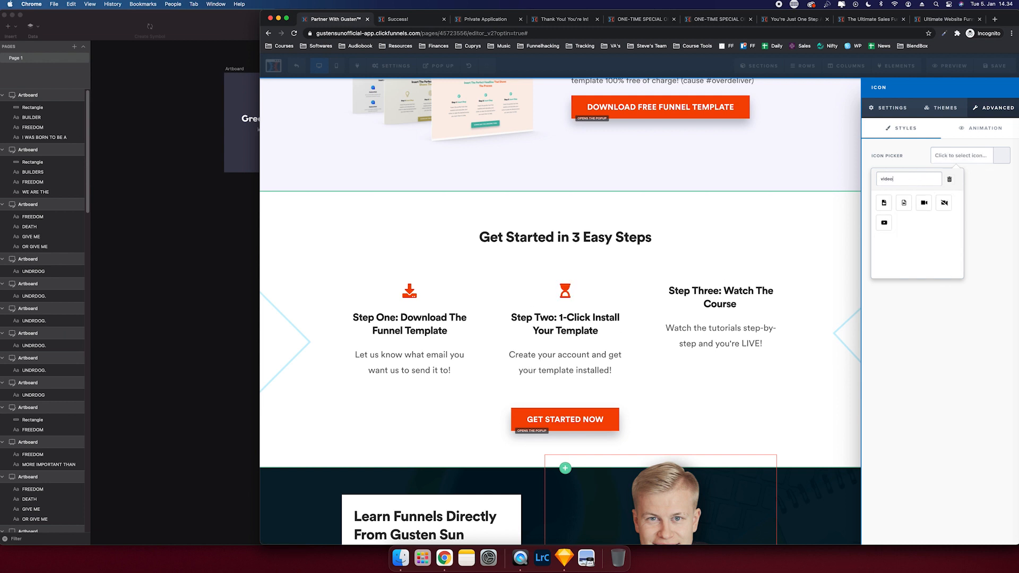
click(885, 225)
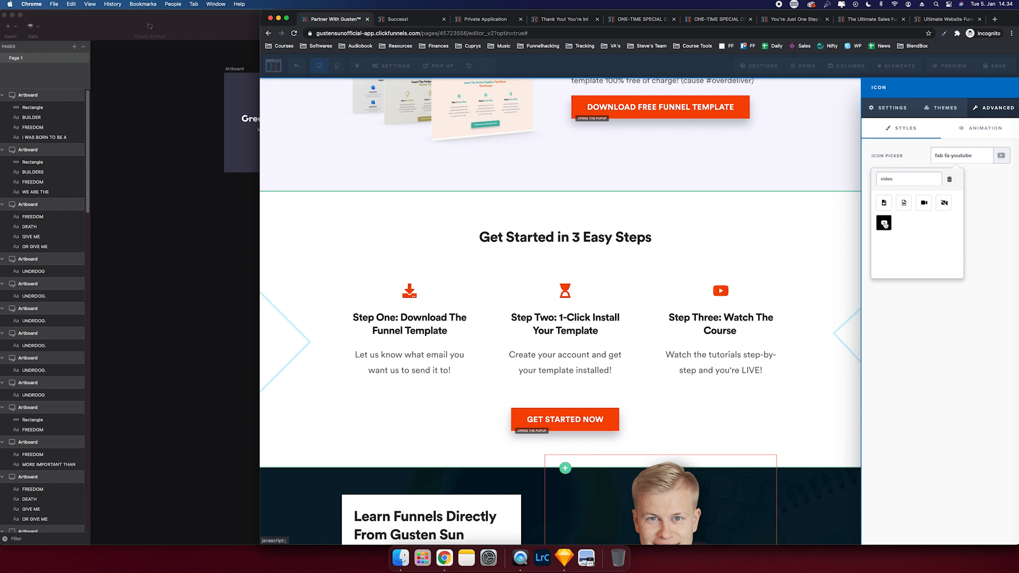
click(763, 261)
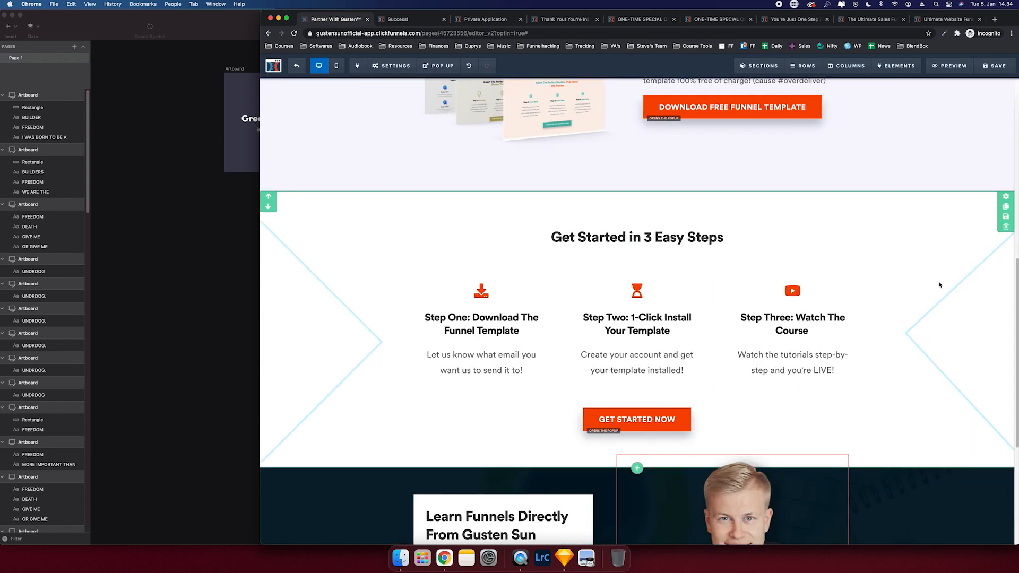
scroll(939, 285, down, 2)
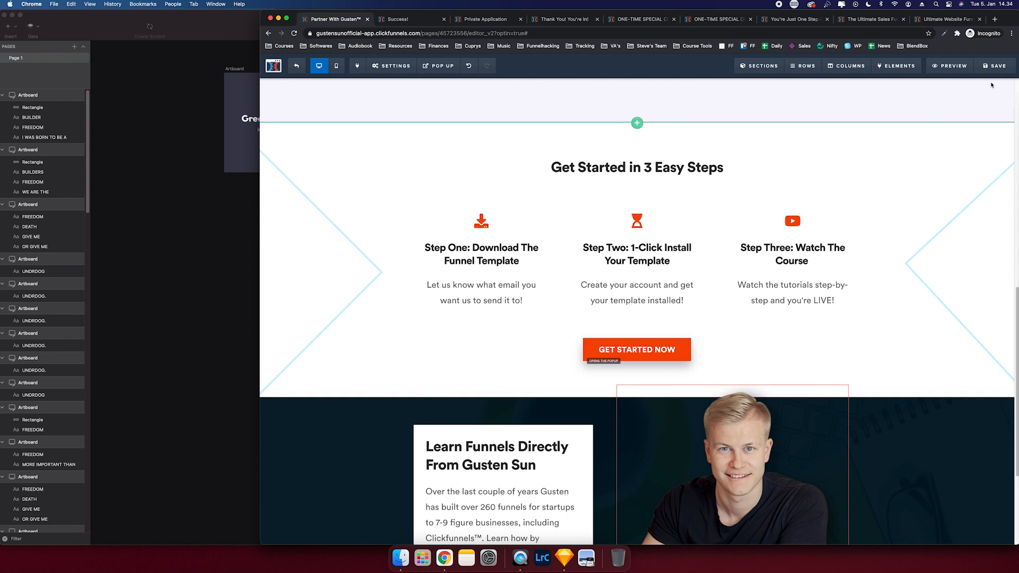
- Enlarge the Get Started heading to size 46 and save the page
click(994, 66)
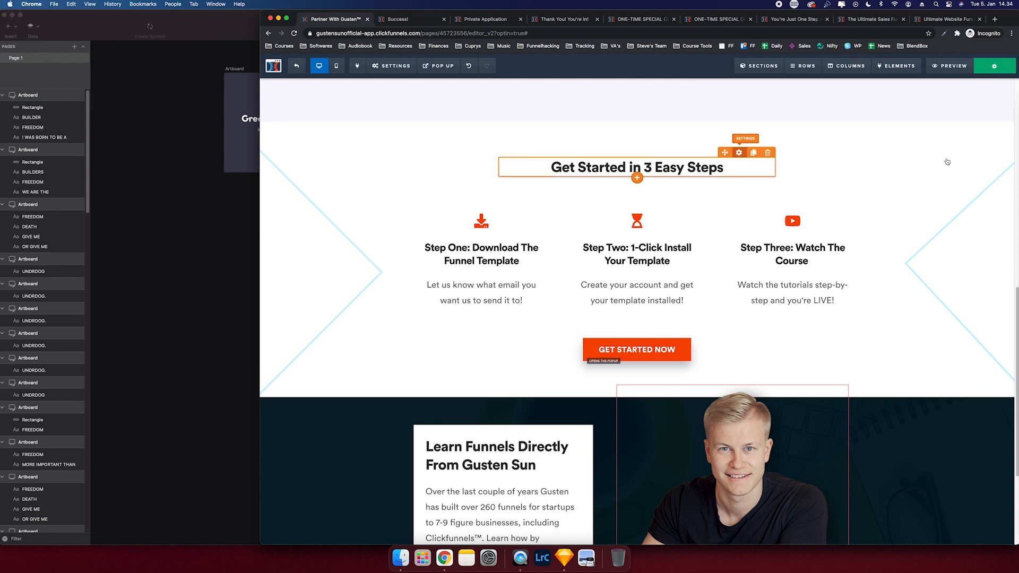
drag(959, 170, 965, 171)
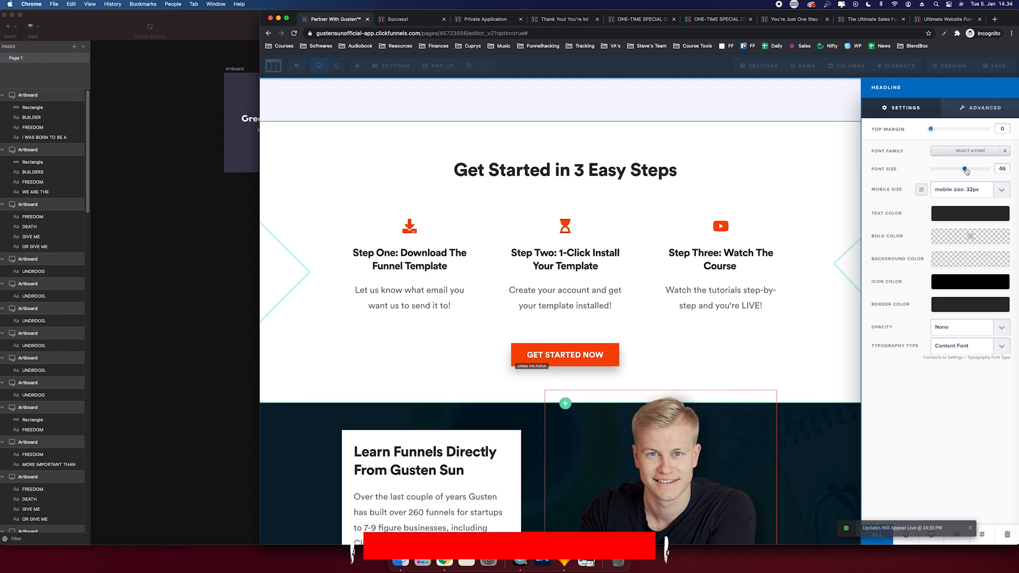
click(887, 234)
scroll(891, 242, up, 6)
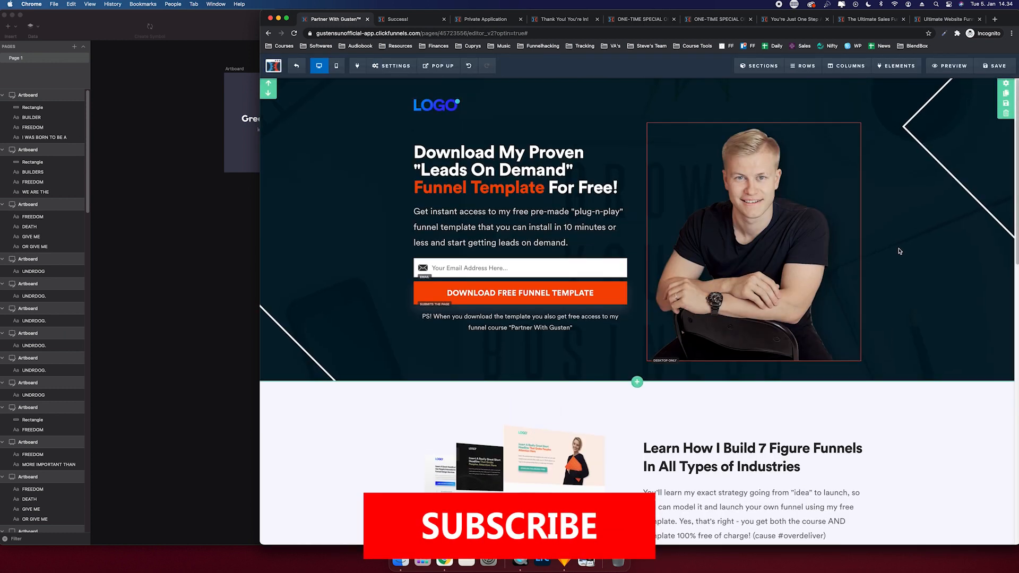
scroll(902, 265, down, 10)
click(990, 67)
- Adjust the 'Learn Funnels Directly From' headline's mobile font size, then return to desktop layout
scroll(499, 296, down, 1)
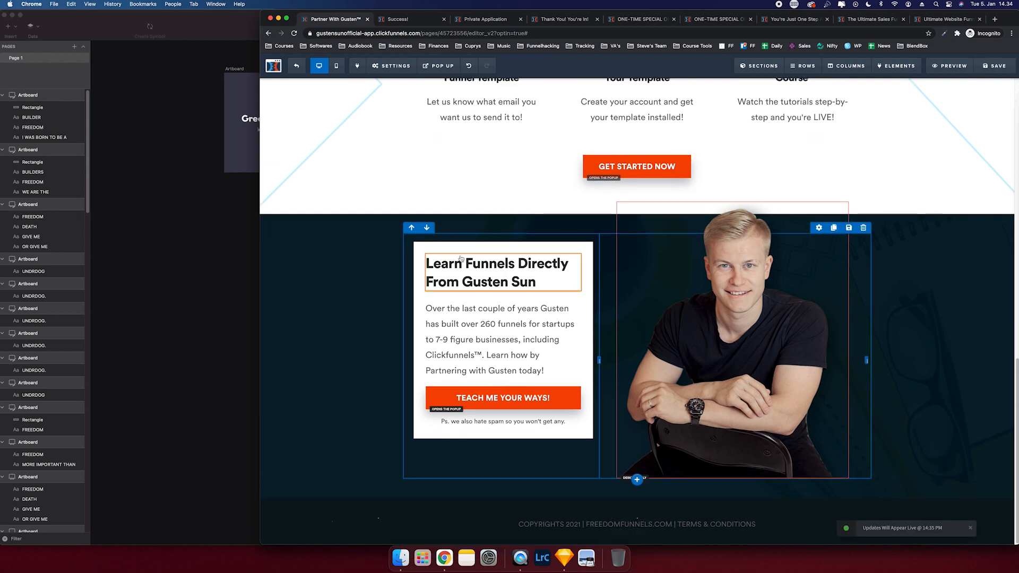
scroll(497, 294, up, 1)
click(334, 66)
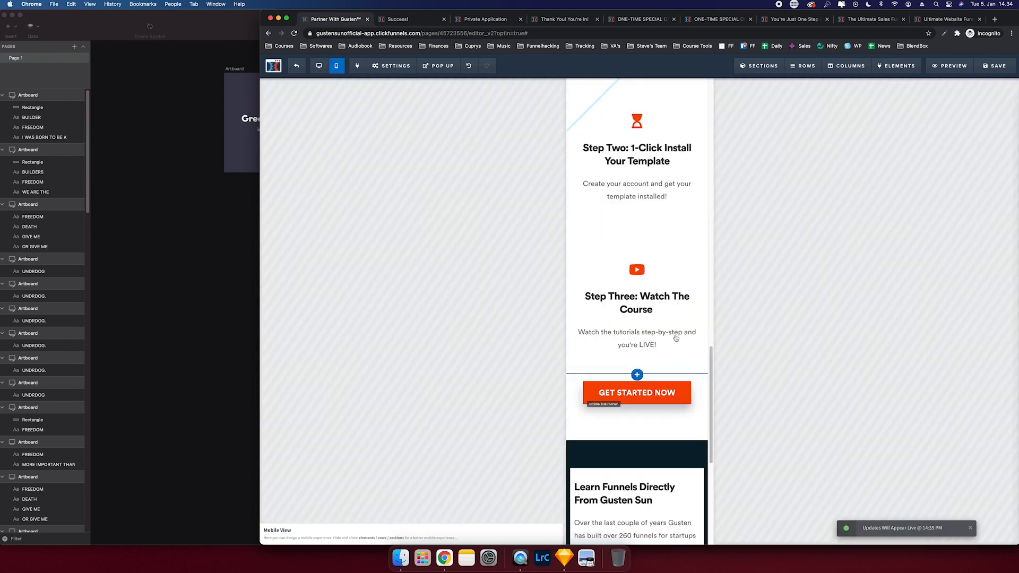
scroll(671, 339, up, 6)
scroll(633, 223, up, 4)
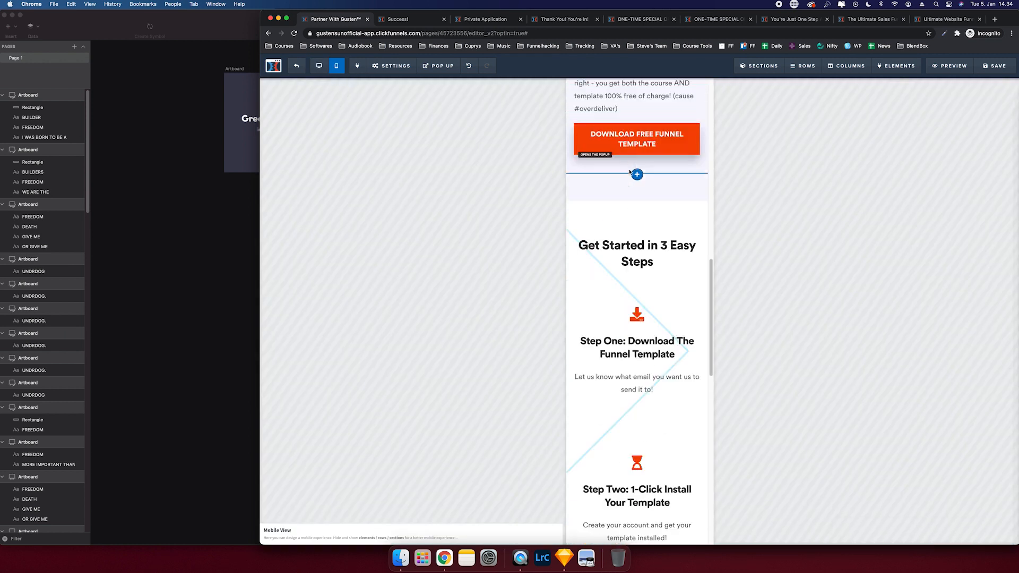
scroll(628, 244, down, 10)
click(631, 243)
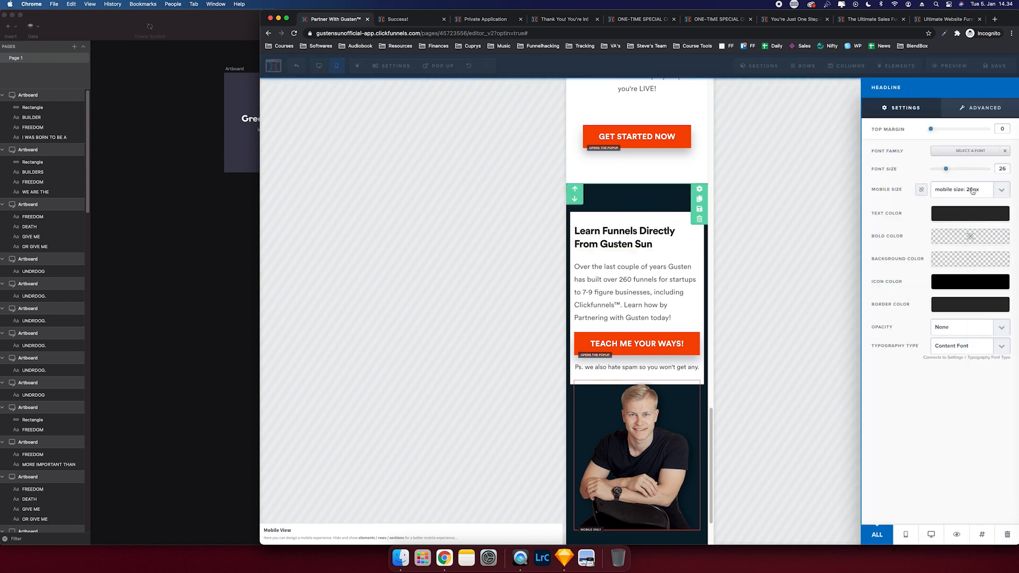
click(973, 191)
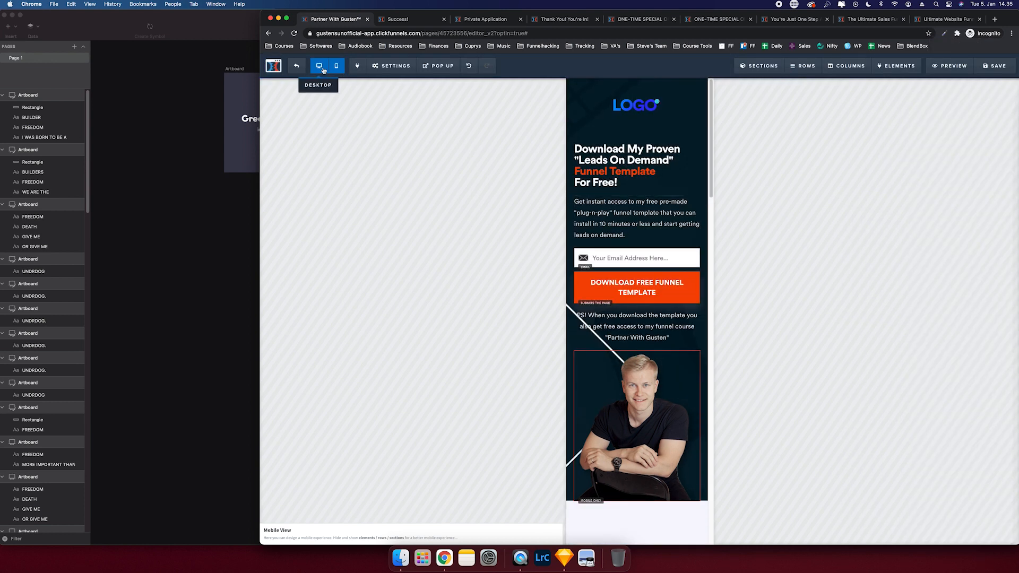
click(322, 71)
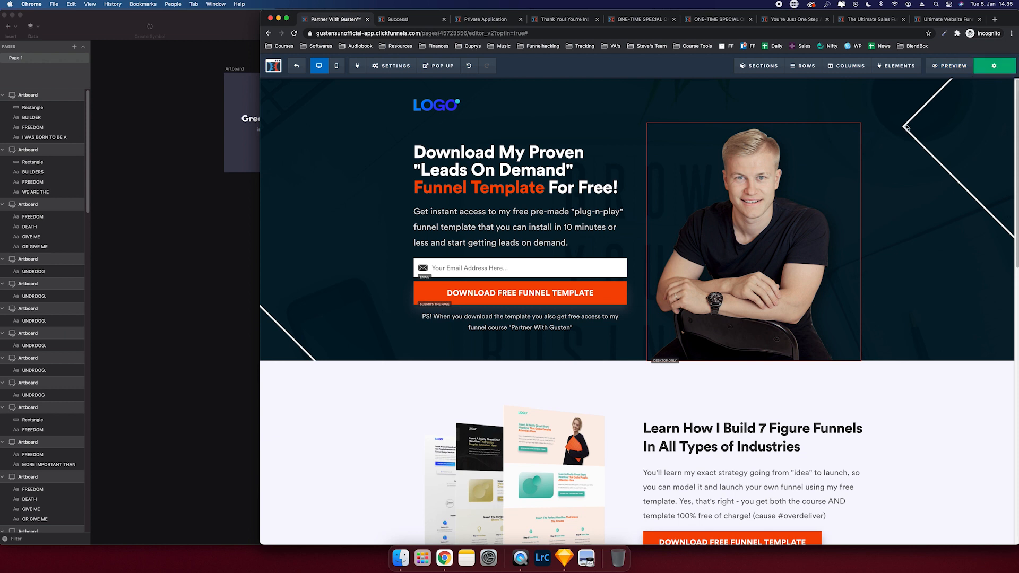
scroll(870, 244, down, 13)
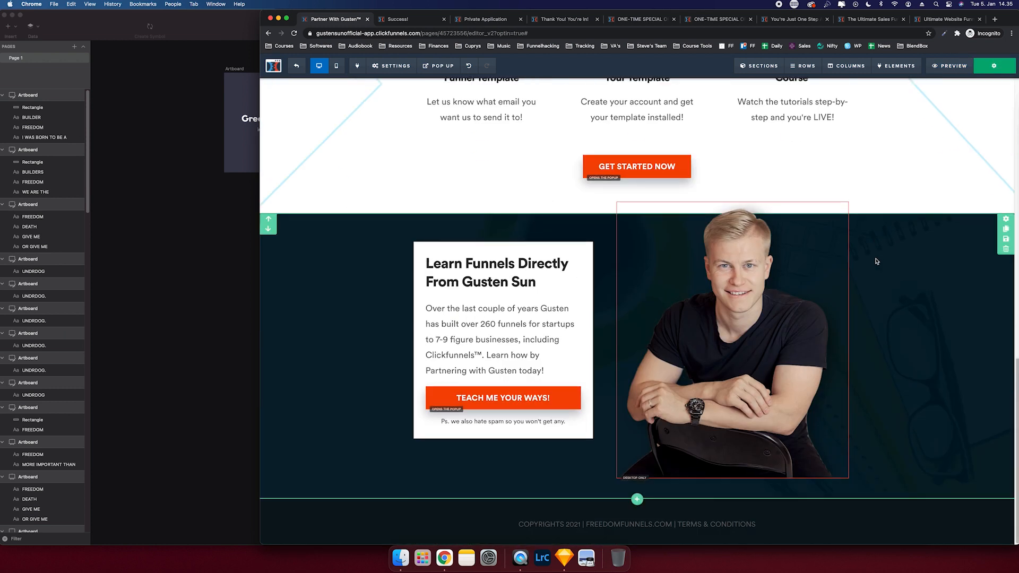
scroll(875, 261, up, 13)
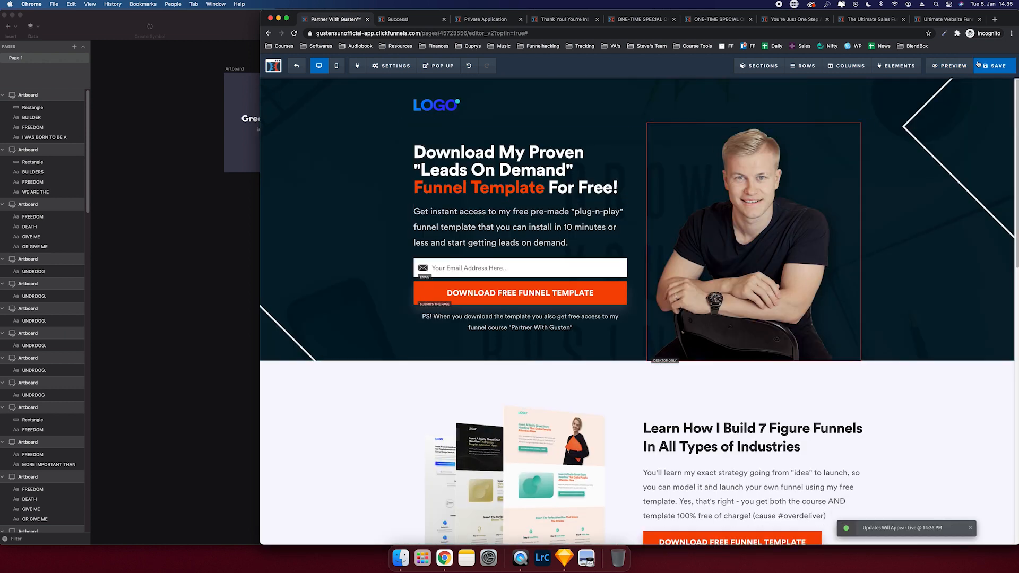
- Preview the page full-width and check that GET STARTED NOW scrolls up to the email form
click(953, 66)
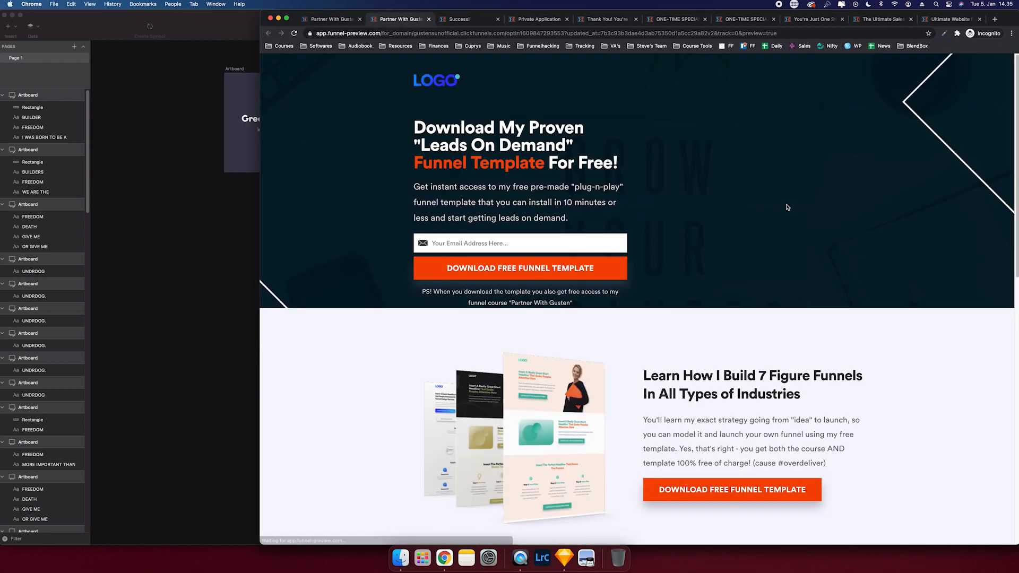
scroll(854, 215, down, 8)
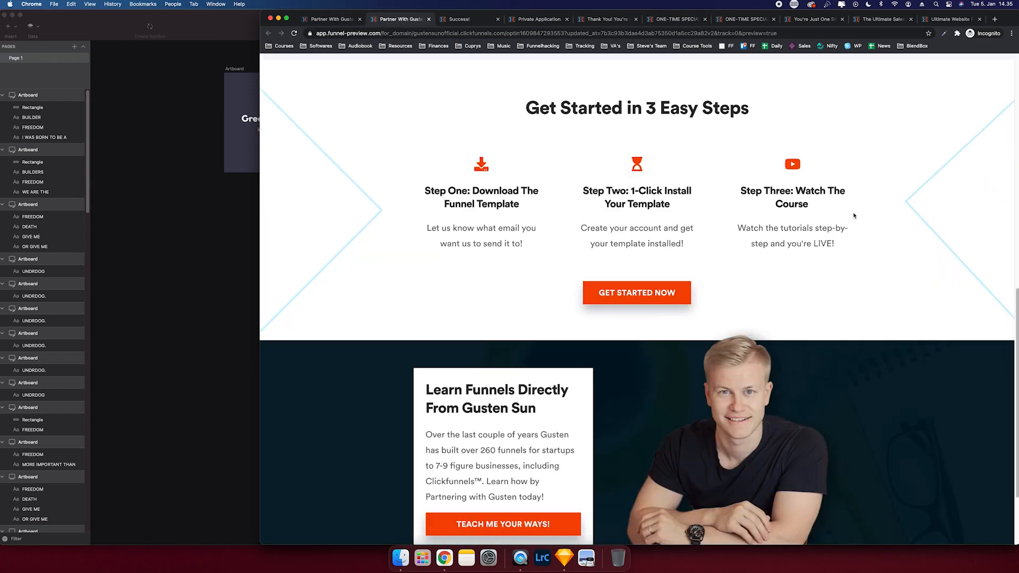
scroll(854, 215, up, 8)
scroll(374, 102, down, 4)
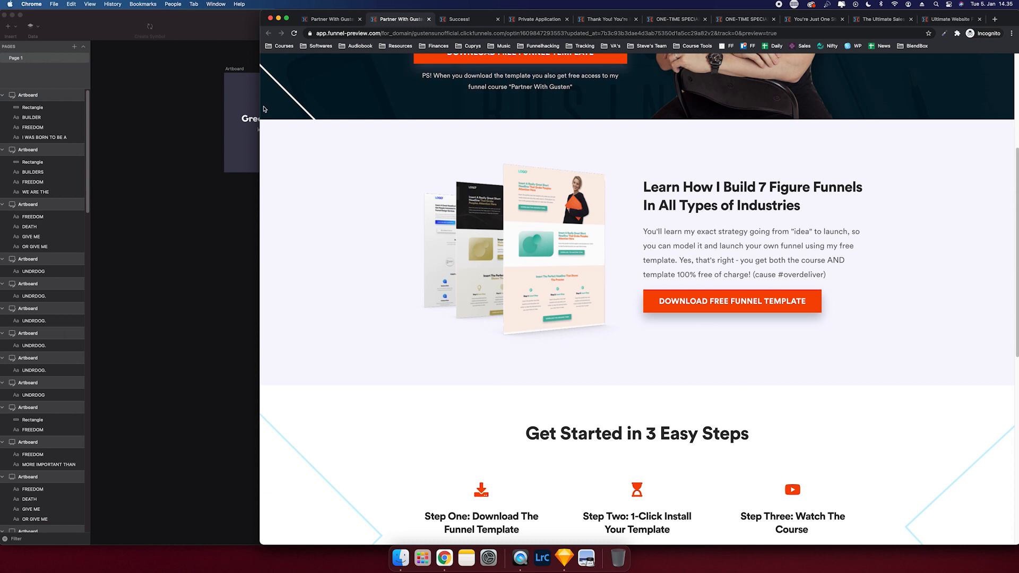
drag(260, 106, 83, 106)
scroll(198, 159, up, 5)
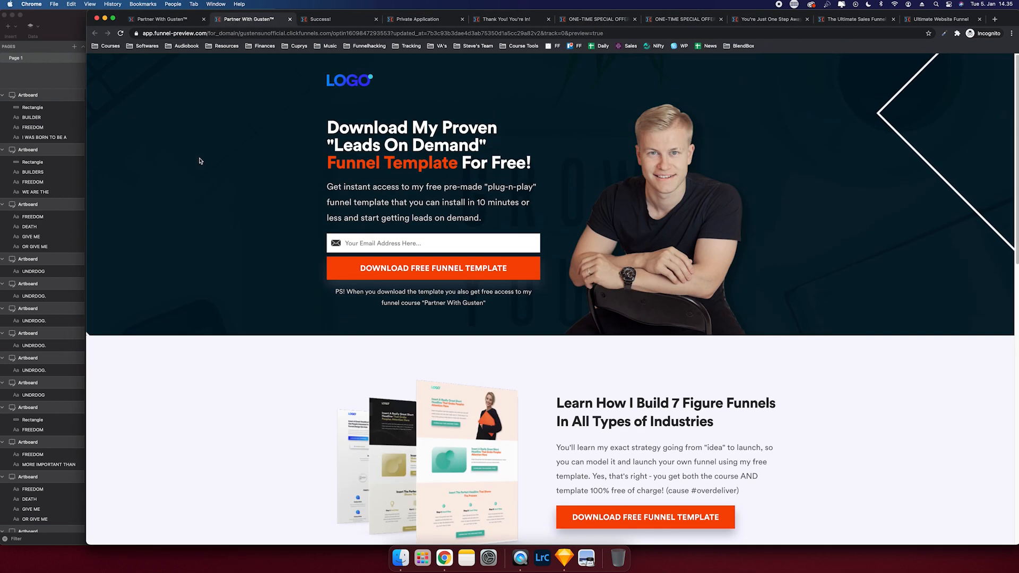
scroll(198, 159, down, 15)
drag(16, 214, 1, 214)
scroll(99, 208, up, 15)
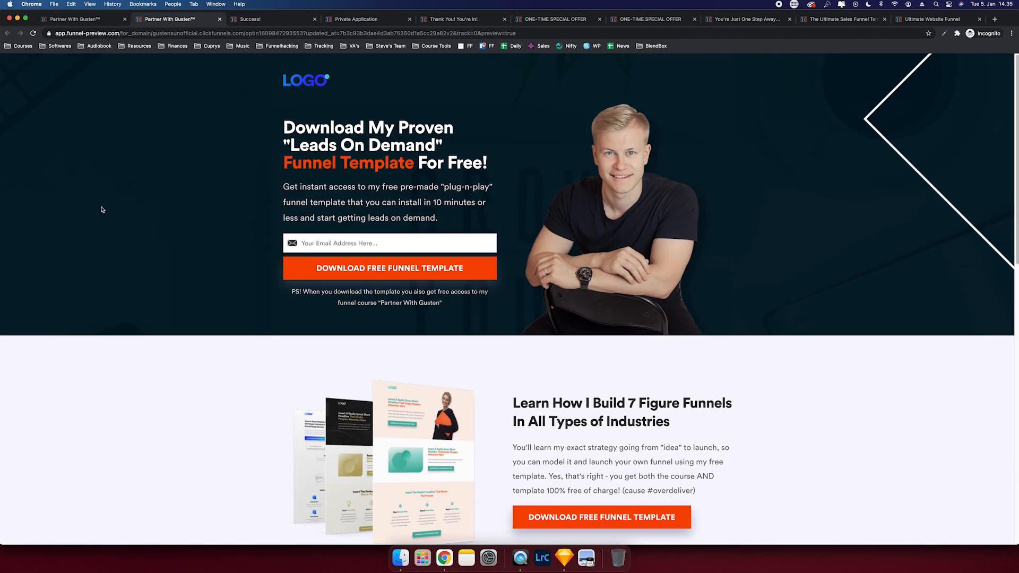
scroll(457, 290, down, 10)
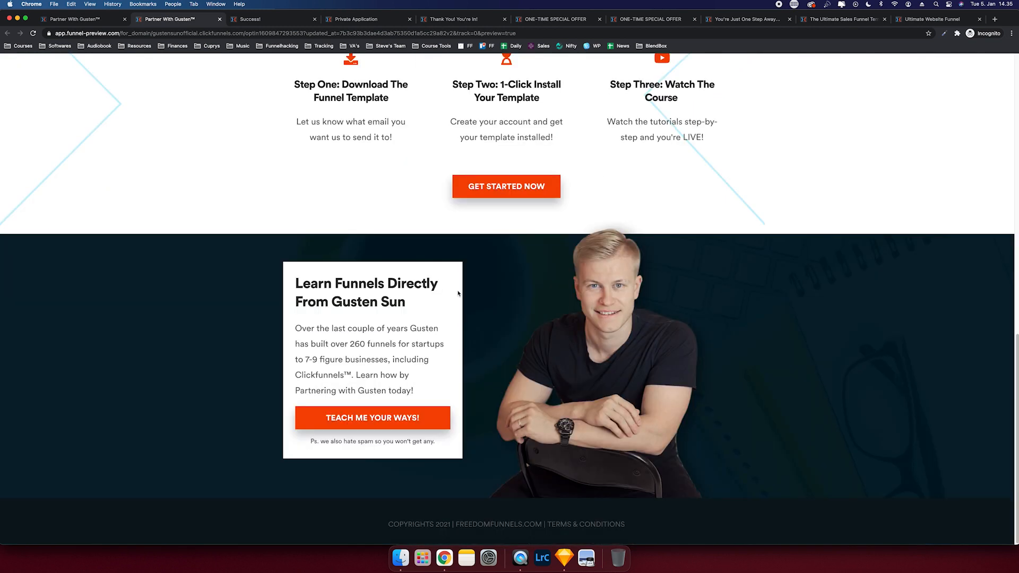
click(509, 187)
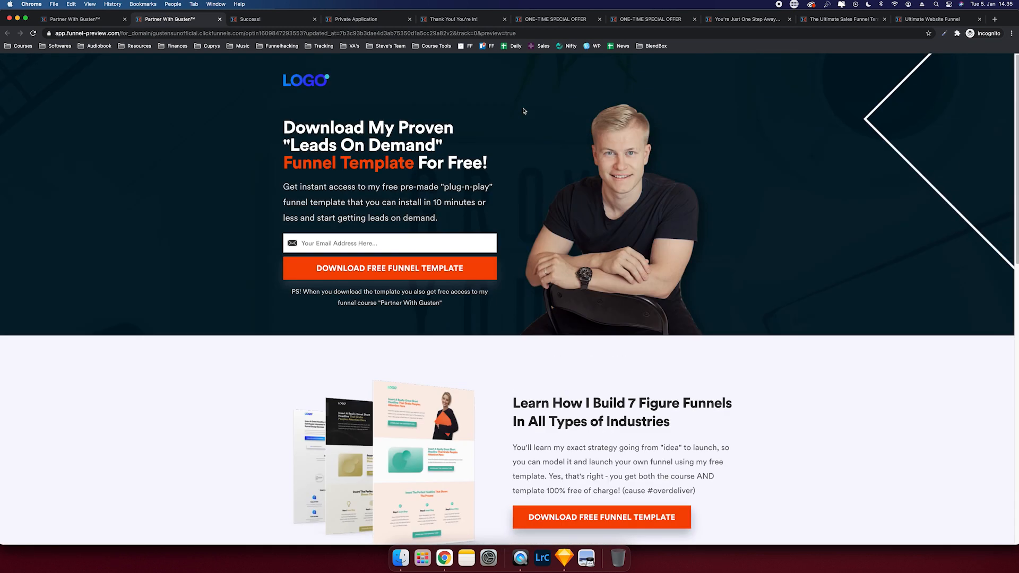
click(104, 19)
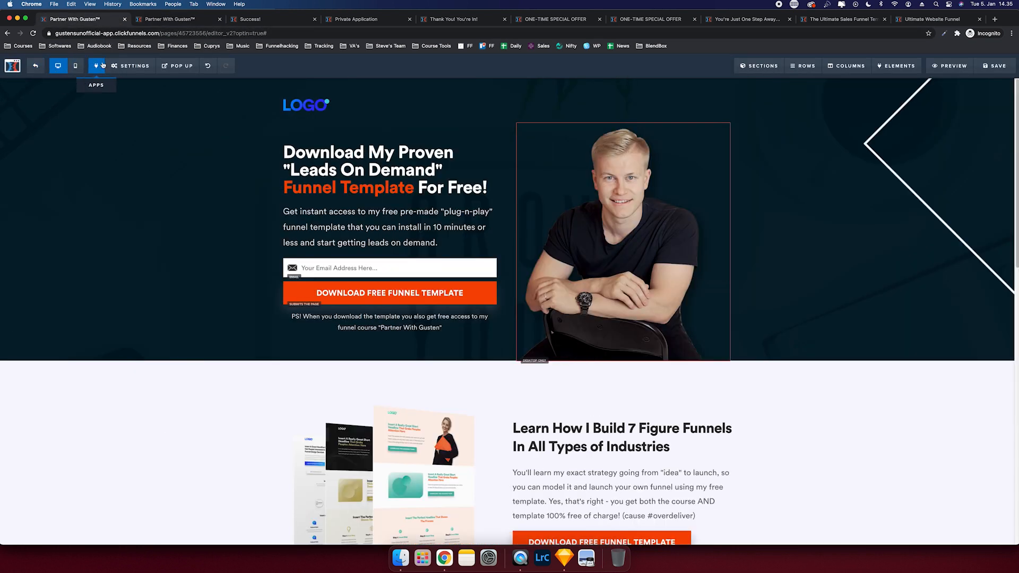
- Set Affiliate Badge to Hide in the page's General settings and save the page
mouse_move(130, 66)
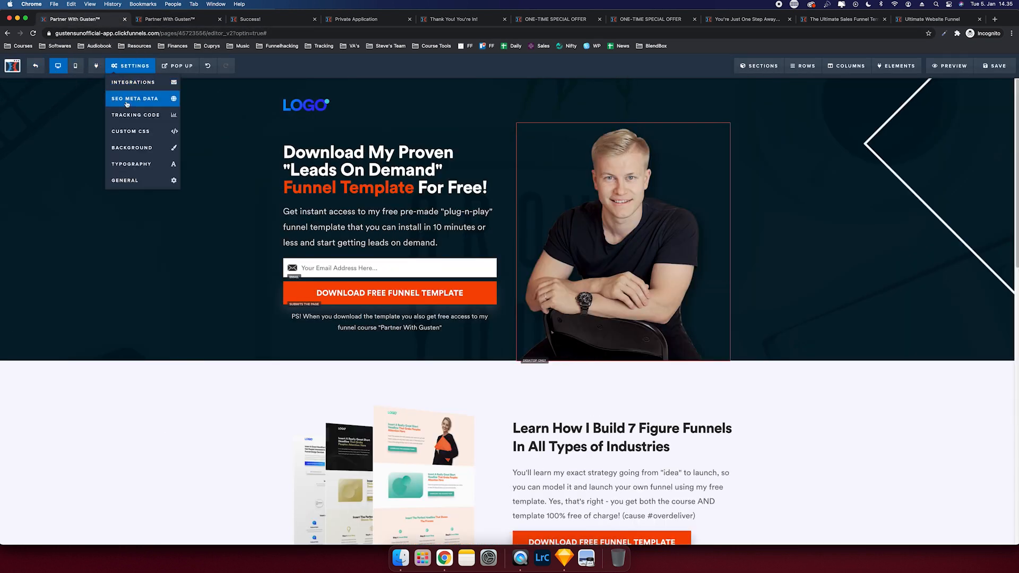
click(129, 147)
click(103, 89)
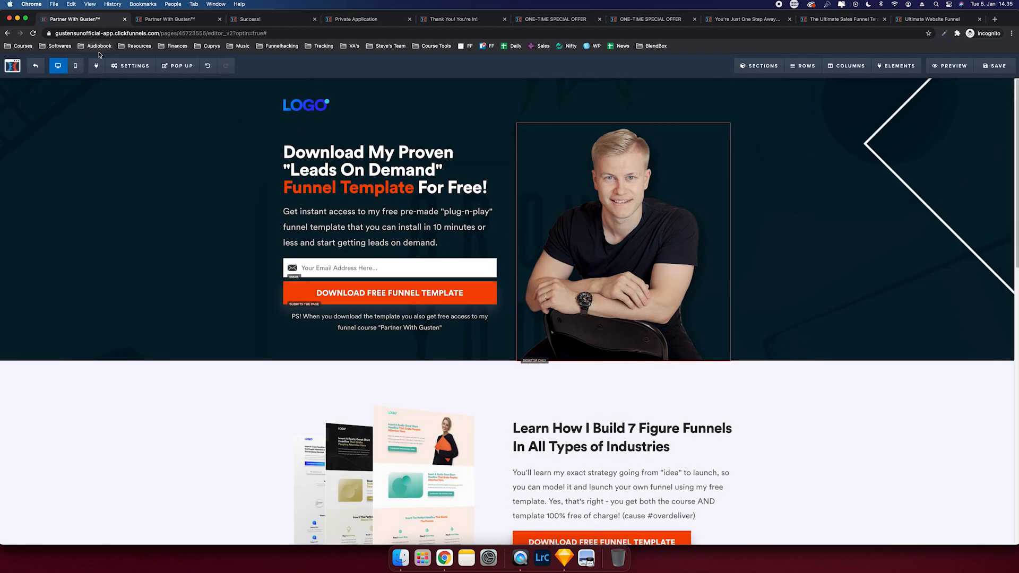
mouse_move(130, 66)
click(128, 181)
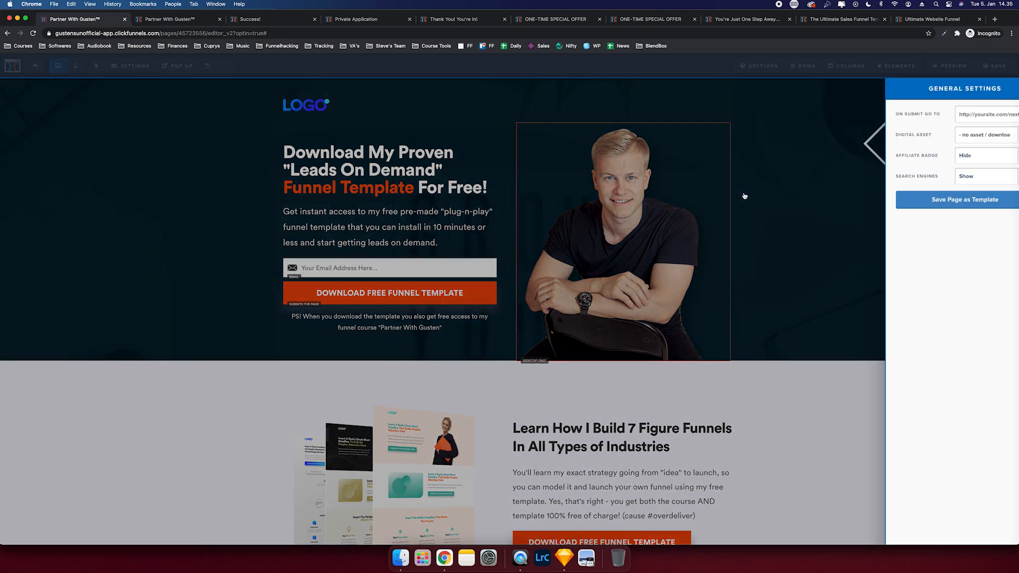
click(962, 156)
click(962, 156)
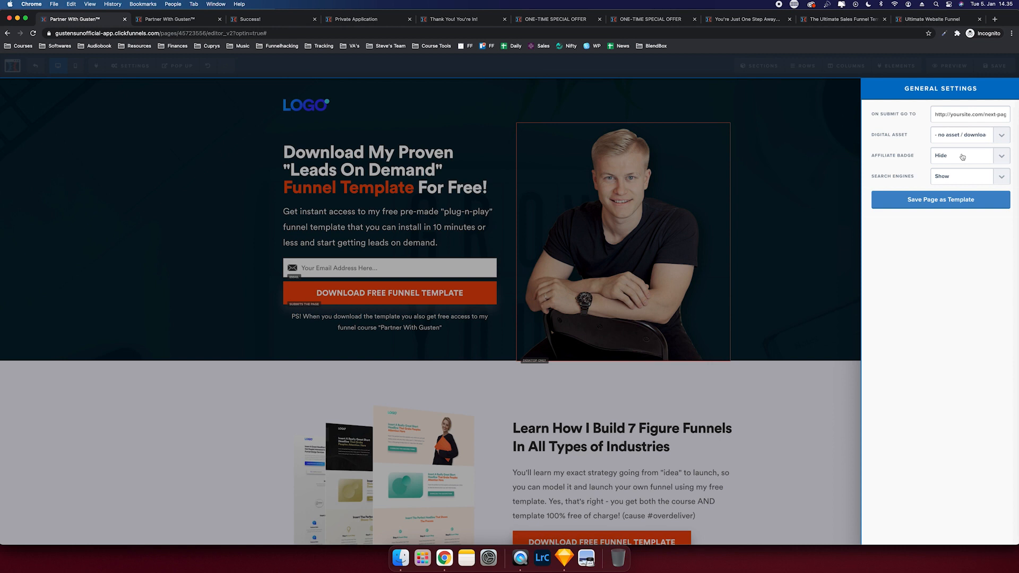
click(808, 140)
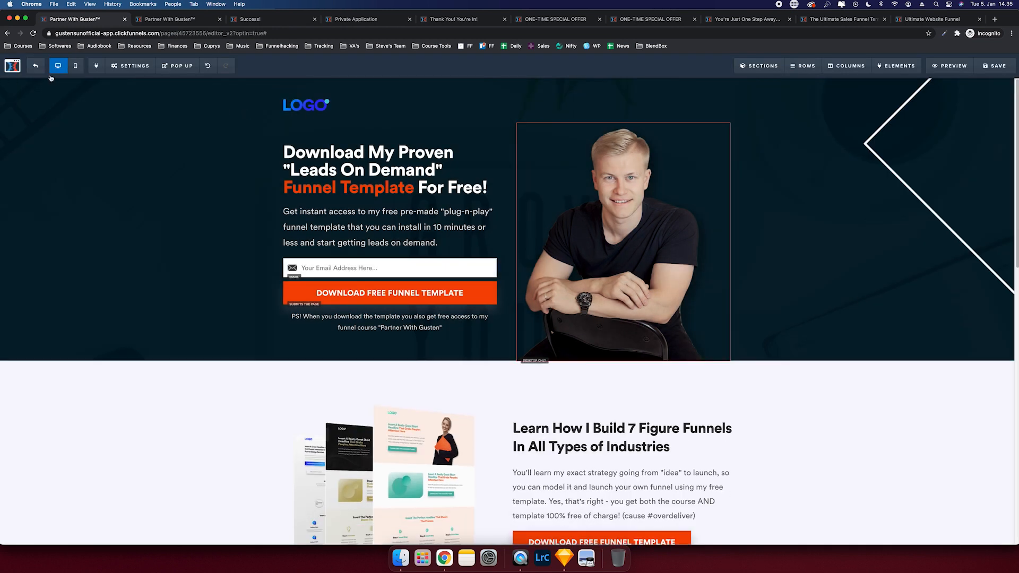
click(1004, 63)
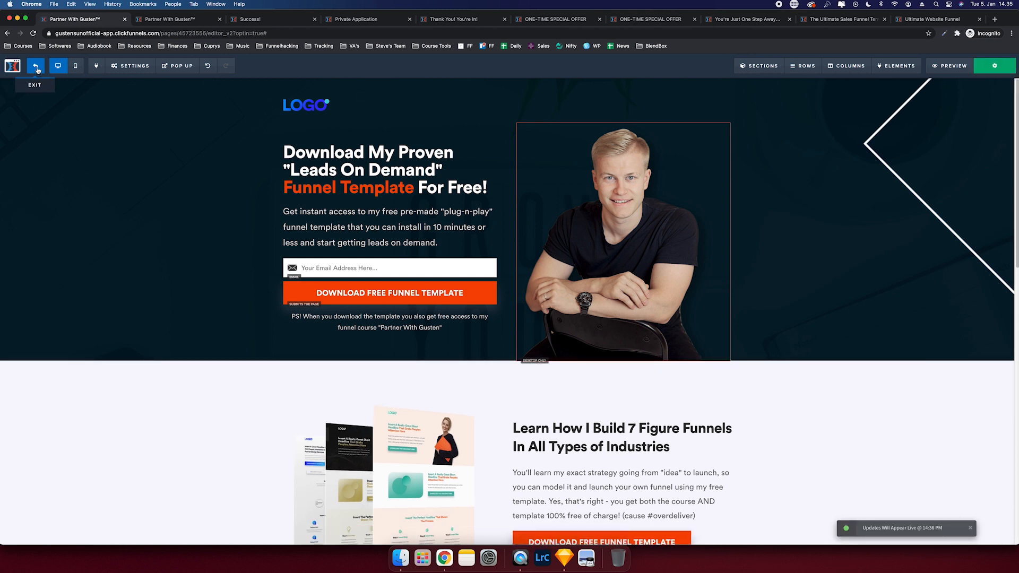
- Save the hero banner section as a template named 'banner-' and exit to the funnel overview
click(37, 70)
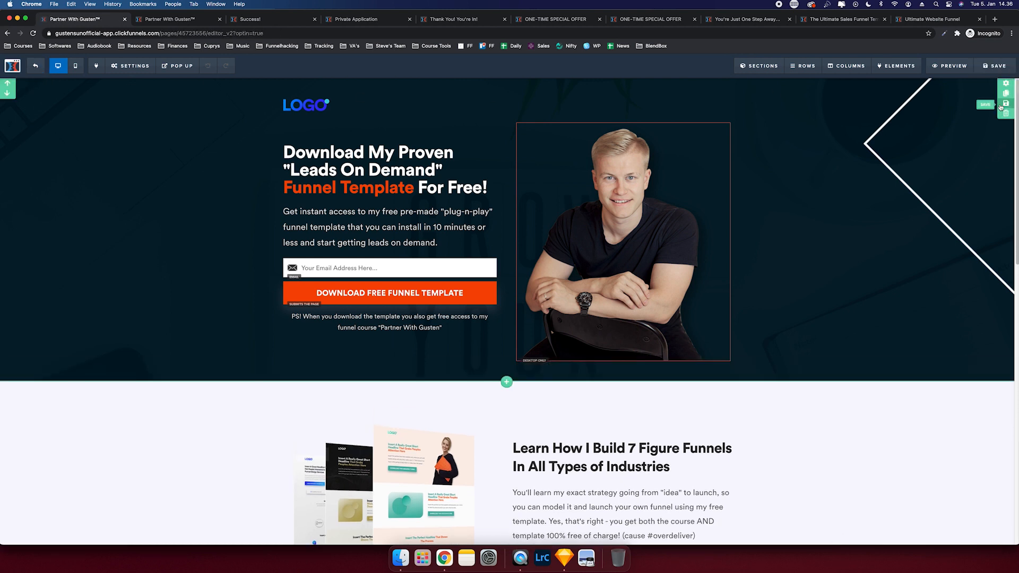
click(1007, 104)
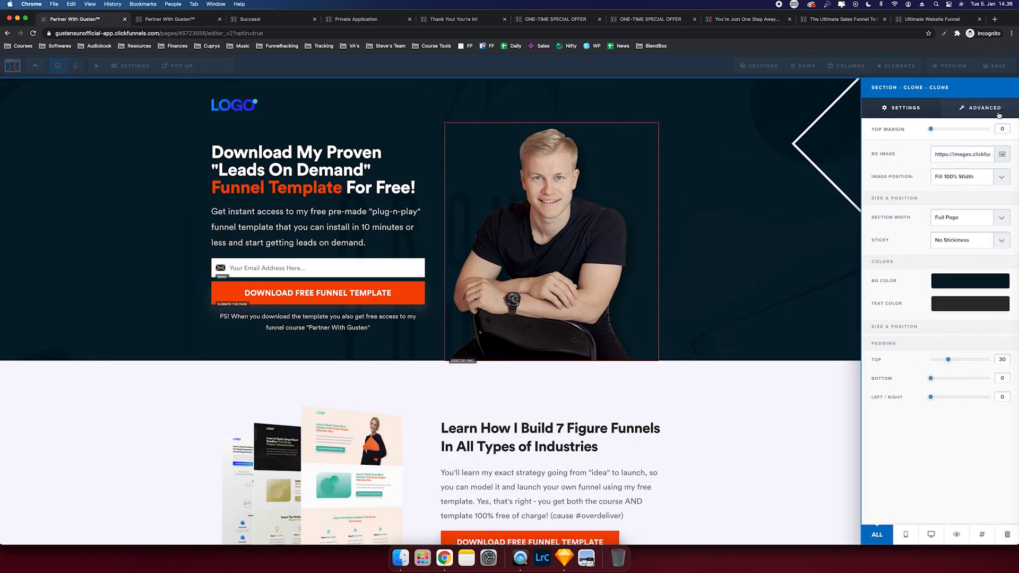
click(997, 111)
click(948, 184)
text(banner-gusten)
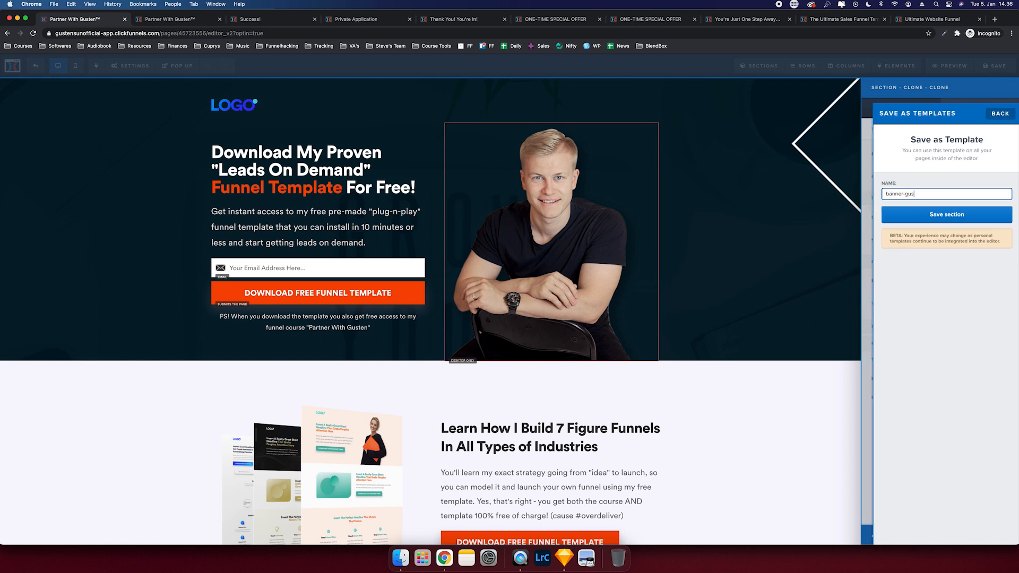
click(987, 218)
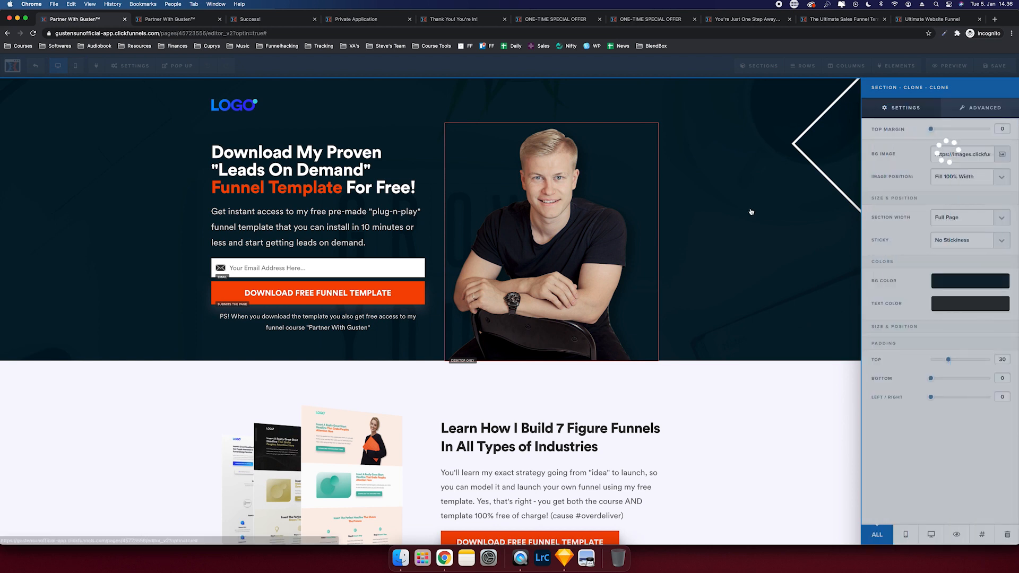
click(184, 96)
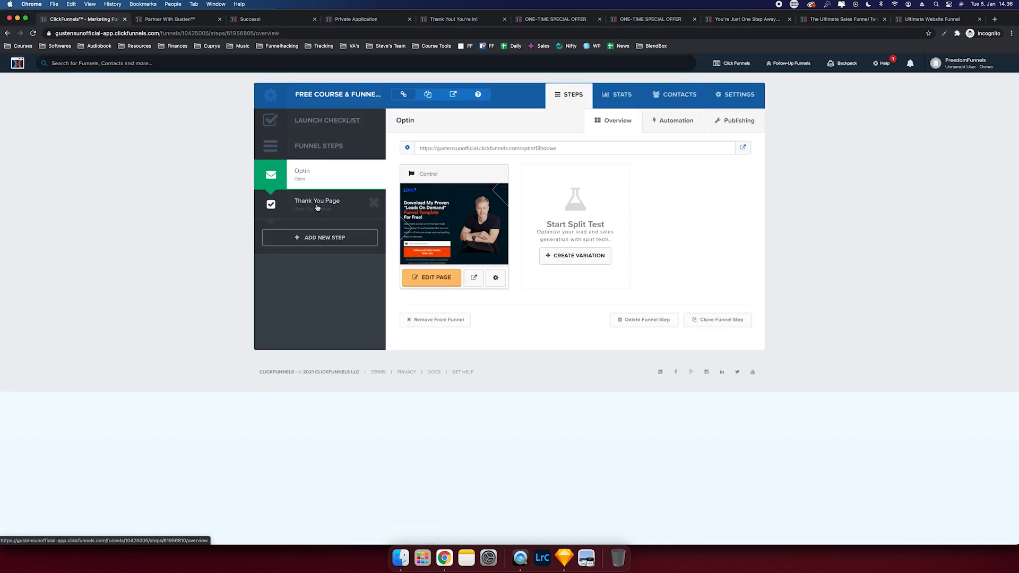
- Select the Thank You Page step in Funnel Steps and open it with EDIT PAGE
click(318, 205)
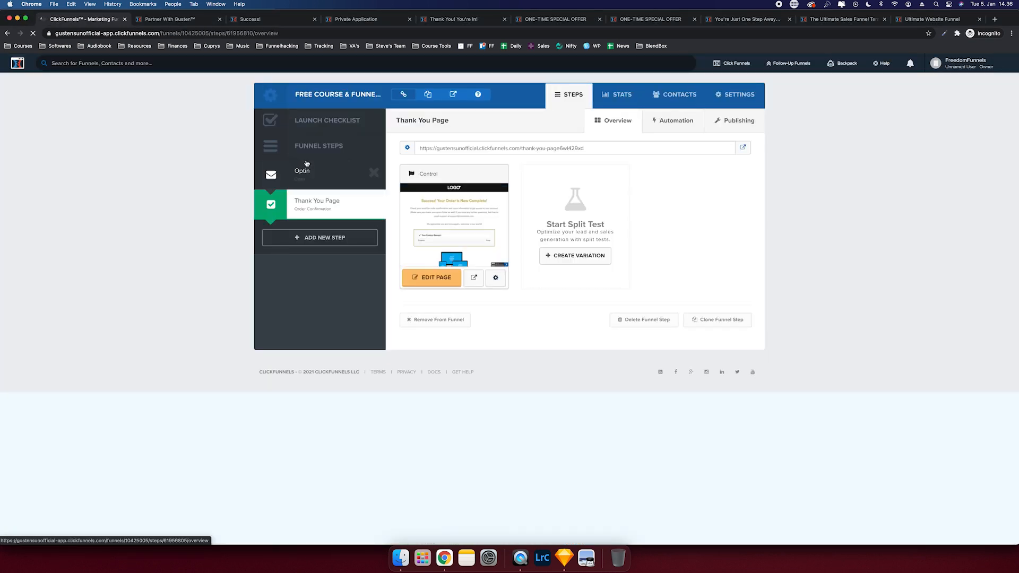
click(434, 280)
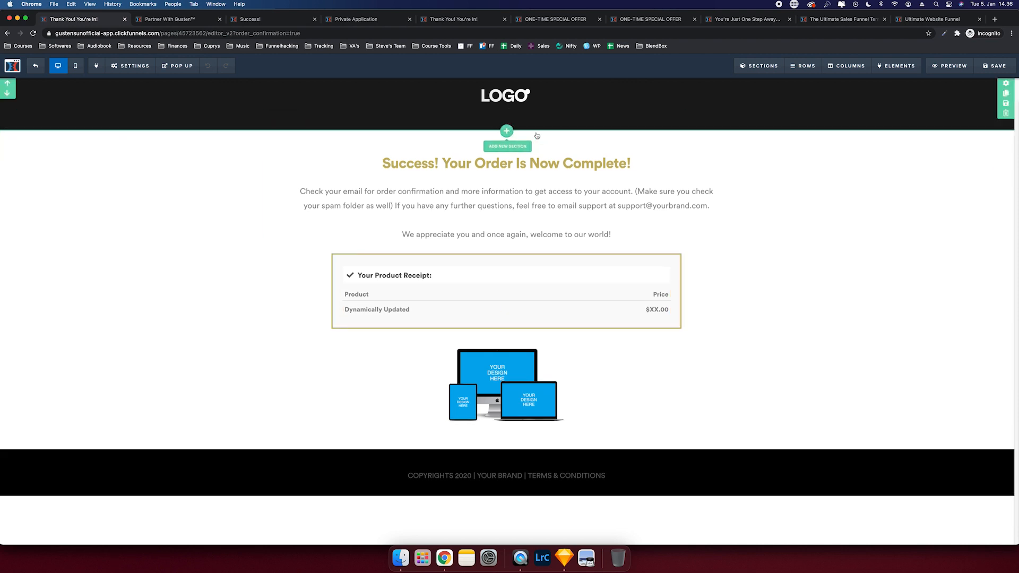
- Add the saved hero banner section below the header
click(504, 110)
click(994, 129)
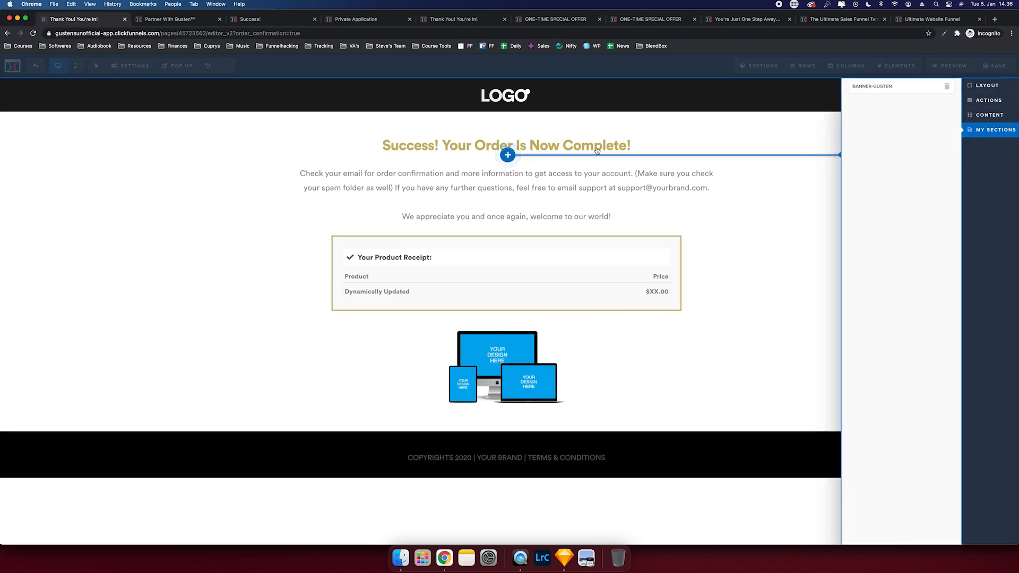
drag(918, 88, 455, 148)
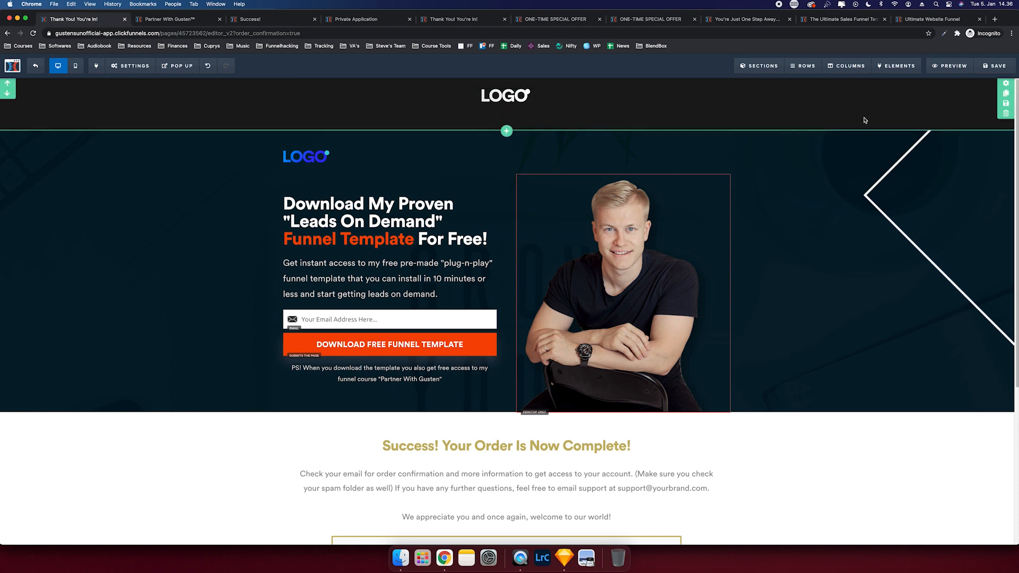
- Replace the white header logo with the blue logo and center it
drag(512, 91, 512, 91)
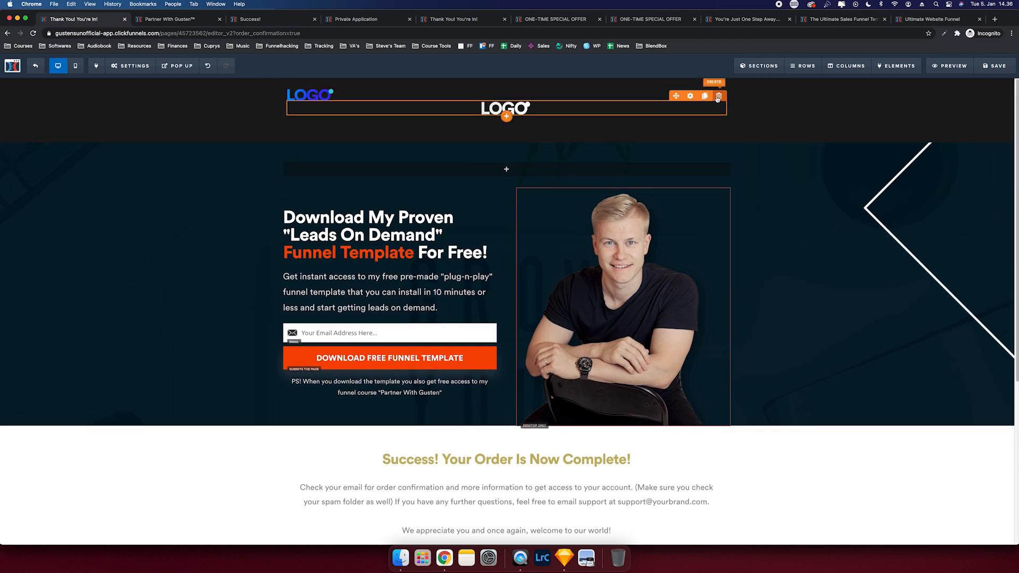
click(719, 98)
click(694, 96)
click(993, 108)
click(969, 154)
click(966, 163)
click(896, 109)
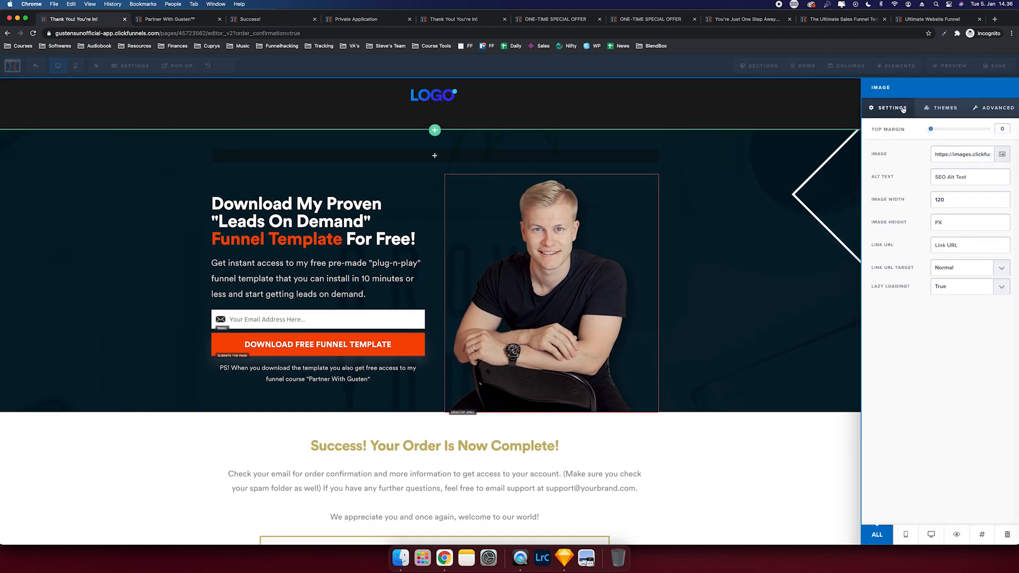
click(823, 110)
- Set the header section background to the dark colour #101116
click(979, 88)
click(969, 258)
click(904, 319)
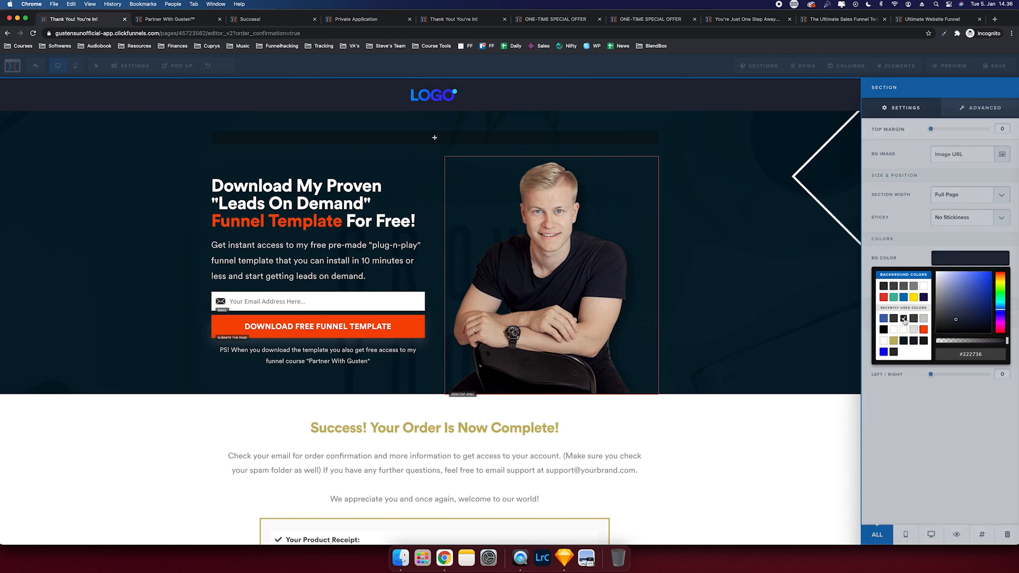
click(952, 328)
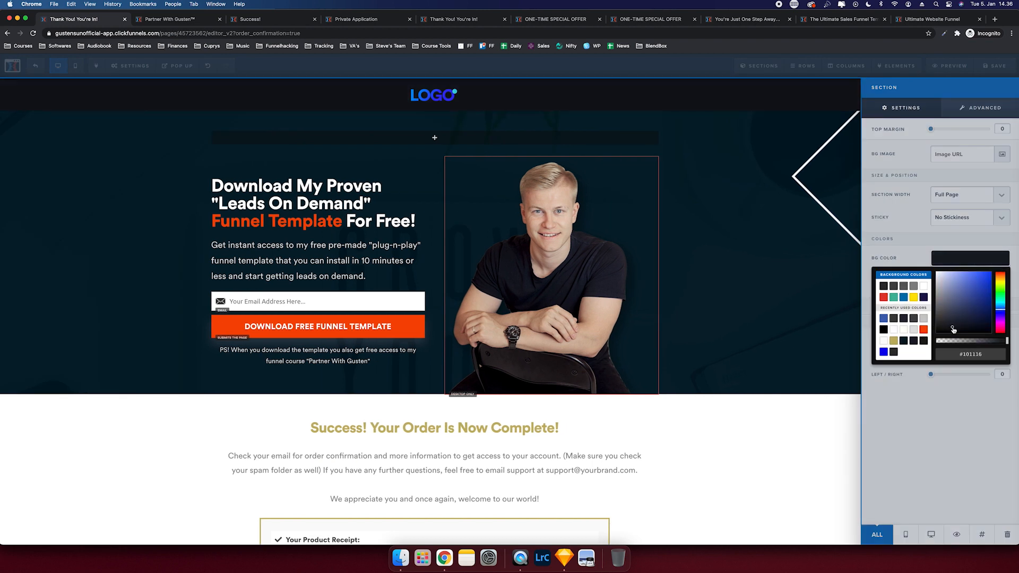
- Delete the empty row above the headline and the order-complete section
click(783, 314)
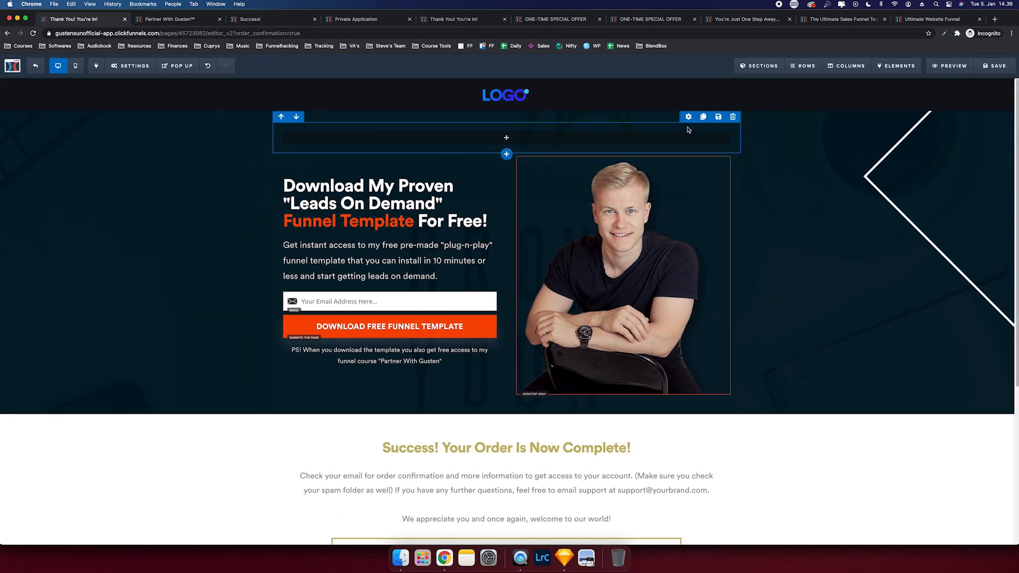
click(730, 118)
key(Return)
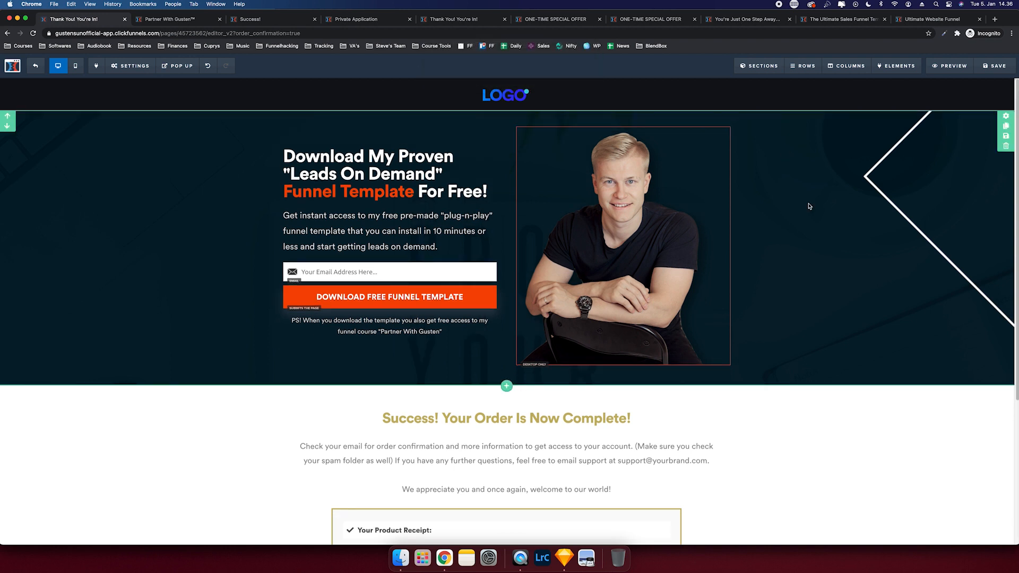
scroll(915, 382, down, 5)
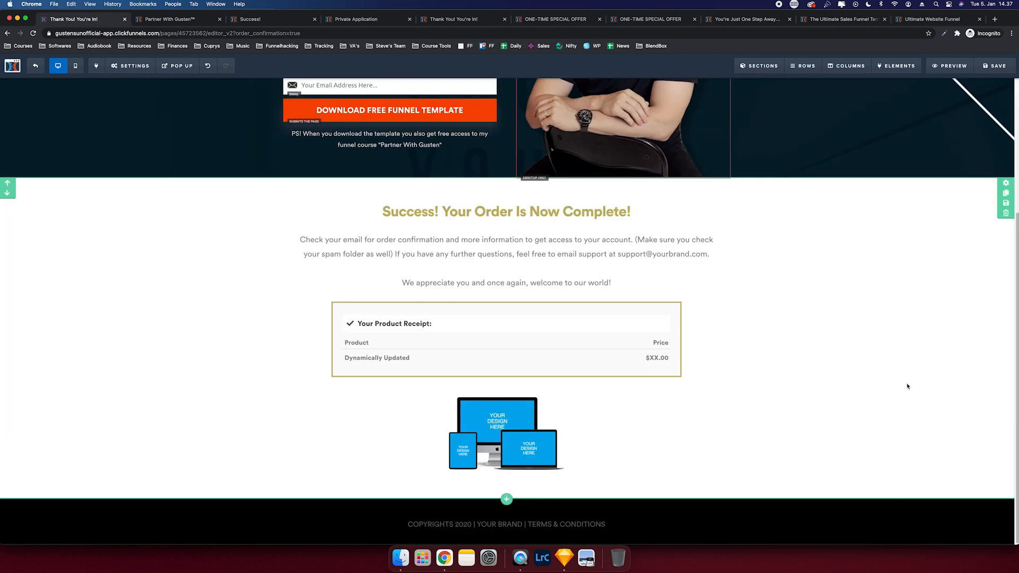
click(1004, 213)
key(Return)
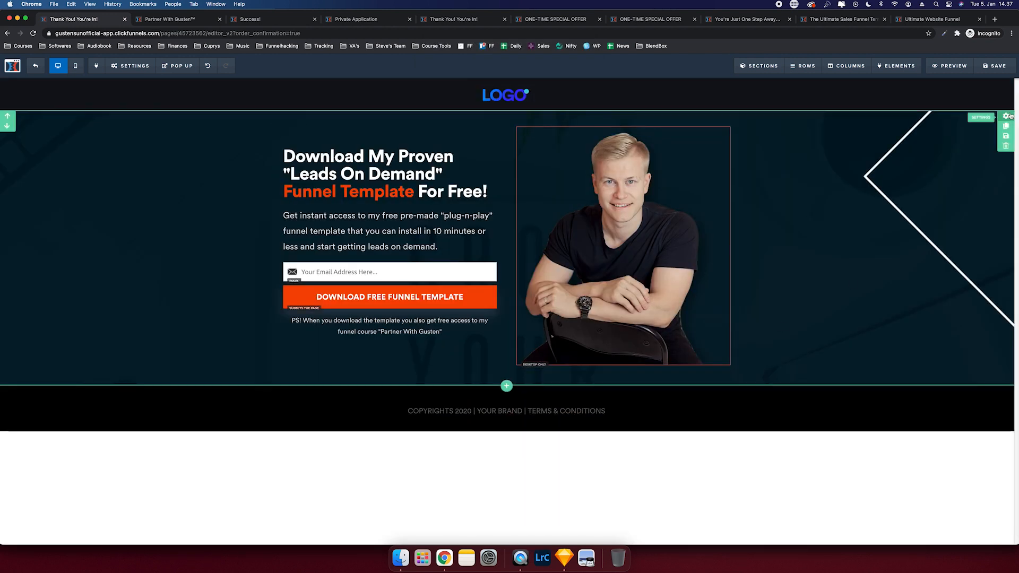
- Set the hero section's top and bottom padding to 100 px
click(901, 360)
drag(948, 360, 1016, 360)
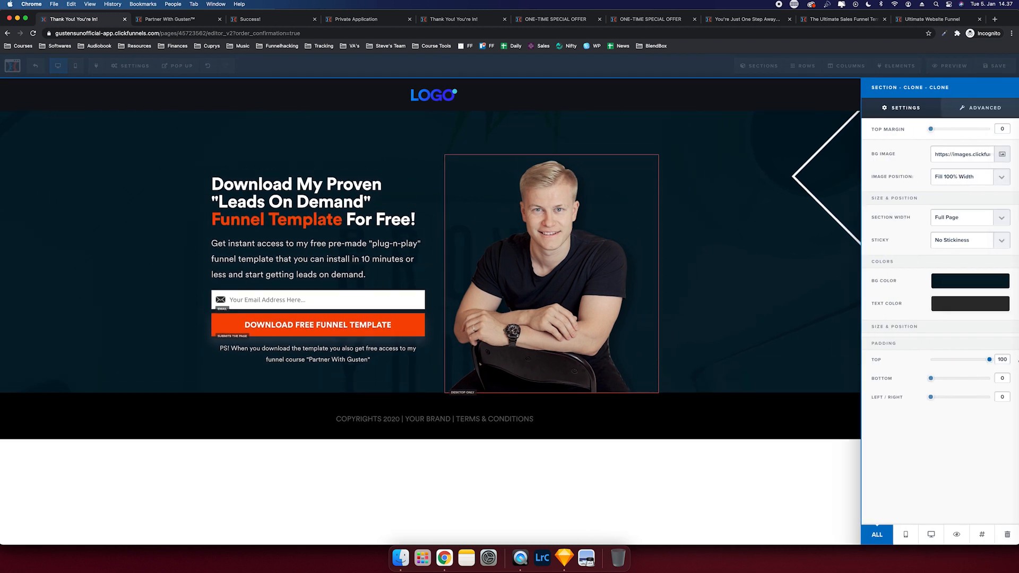
drag(930, 378, 1012, 381)
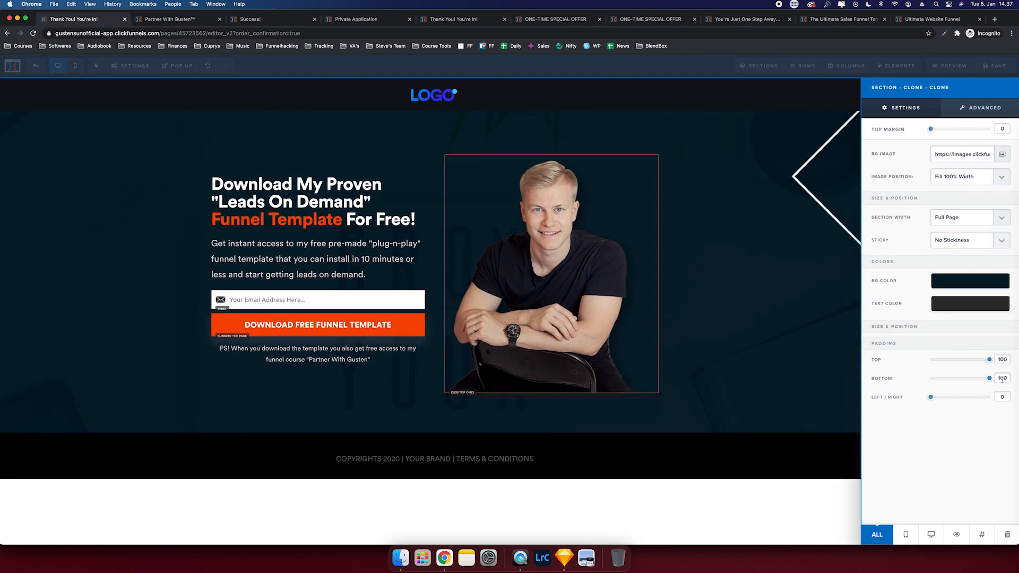
text(5)
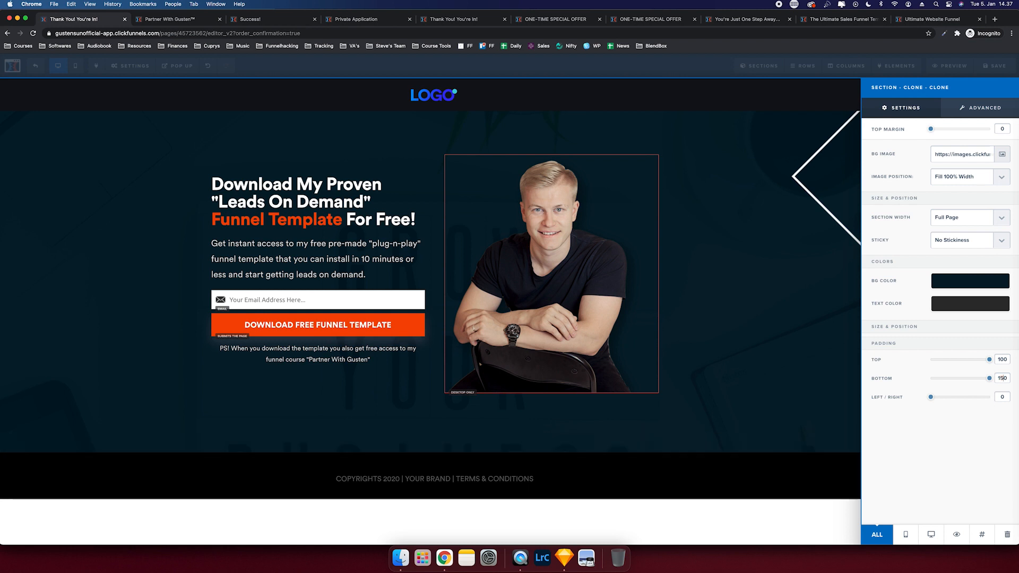
key(BackSpace)
key(BackSpace)
key(BackSpace)
text(20)
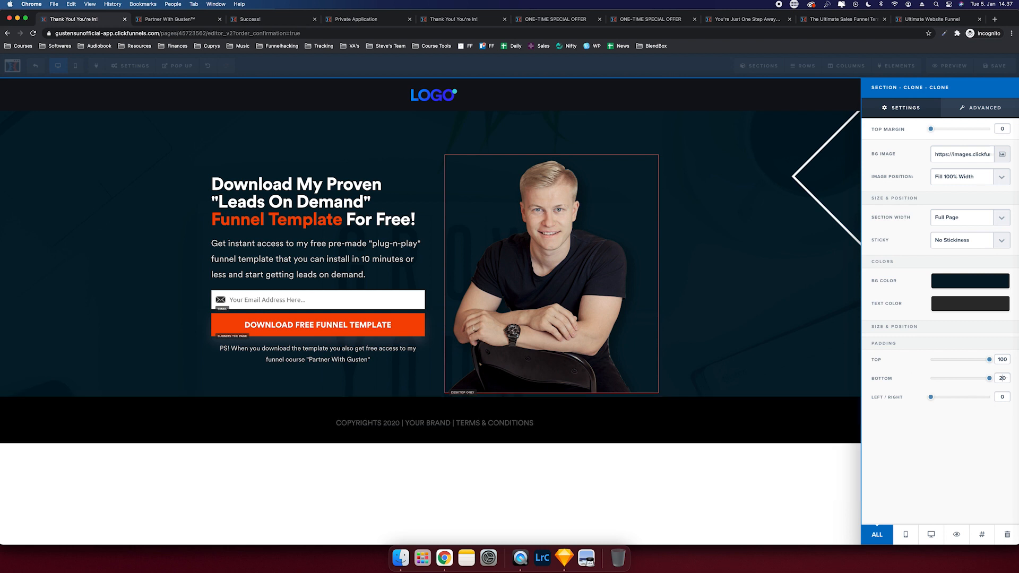
text(00)
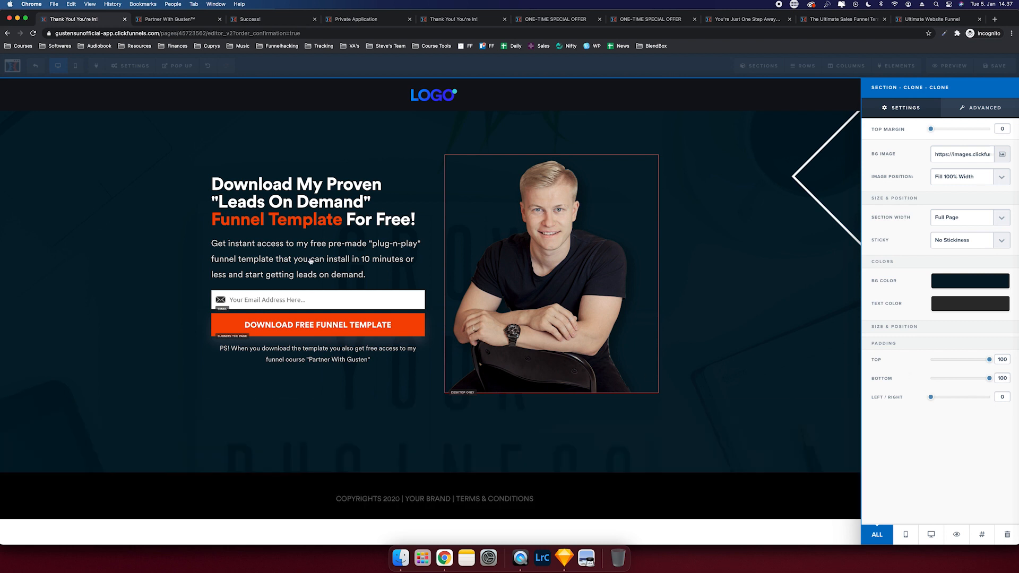
click(310, 260)
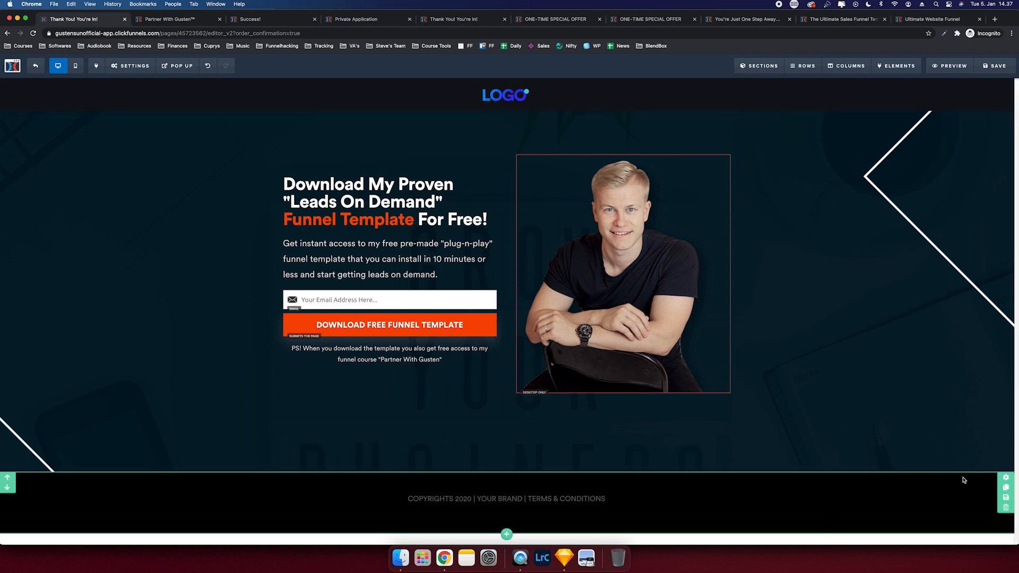
- Give the footer 30 px top and 100 px bottom padding and a near-black background
click(1005, 477)
drag(940, 356, 1001, 358)
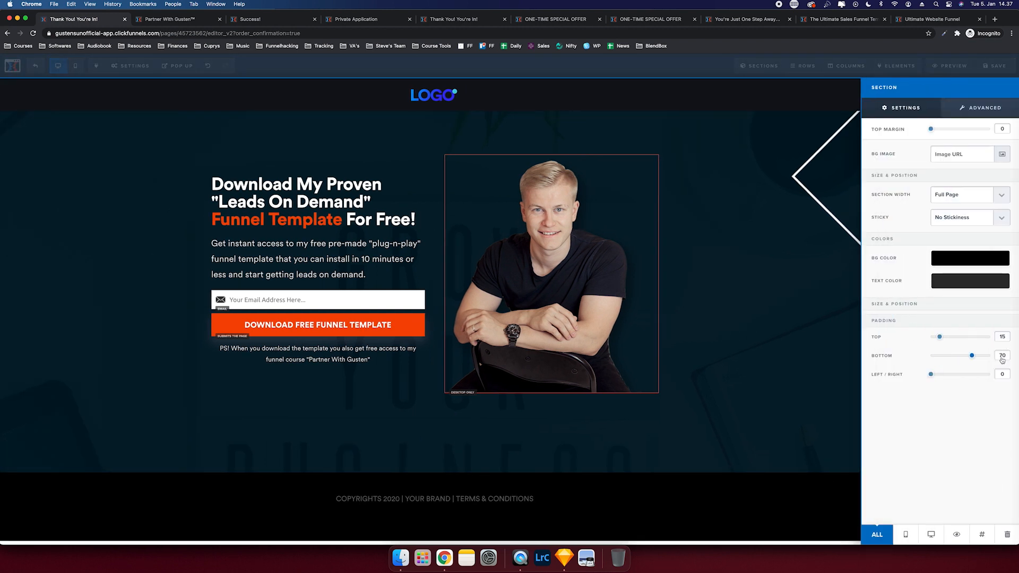
drag(939, 340, 947, 342)
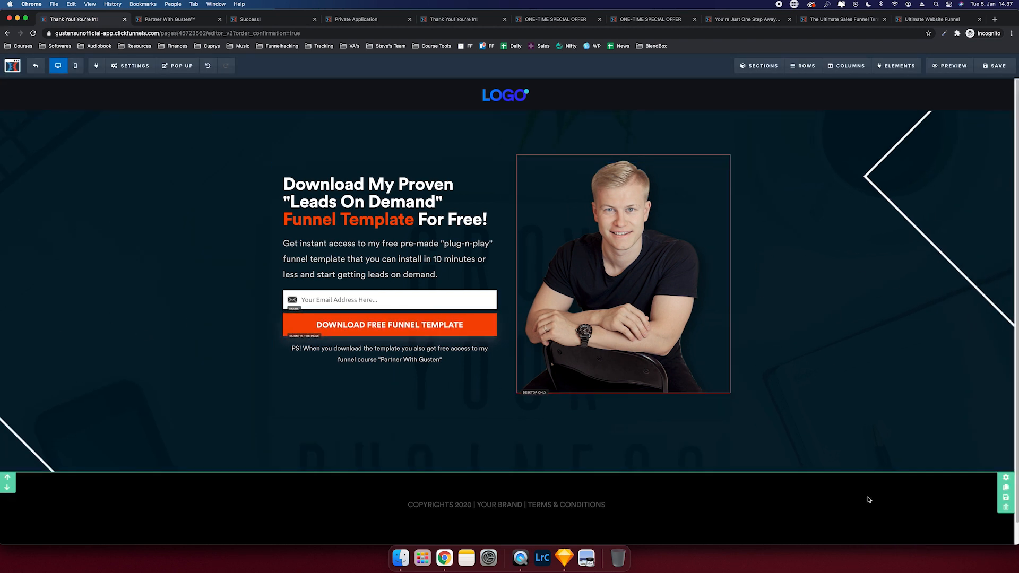
click(1005, 477)
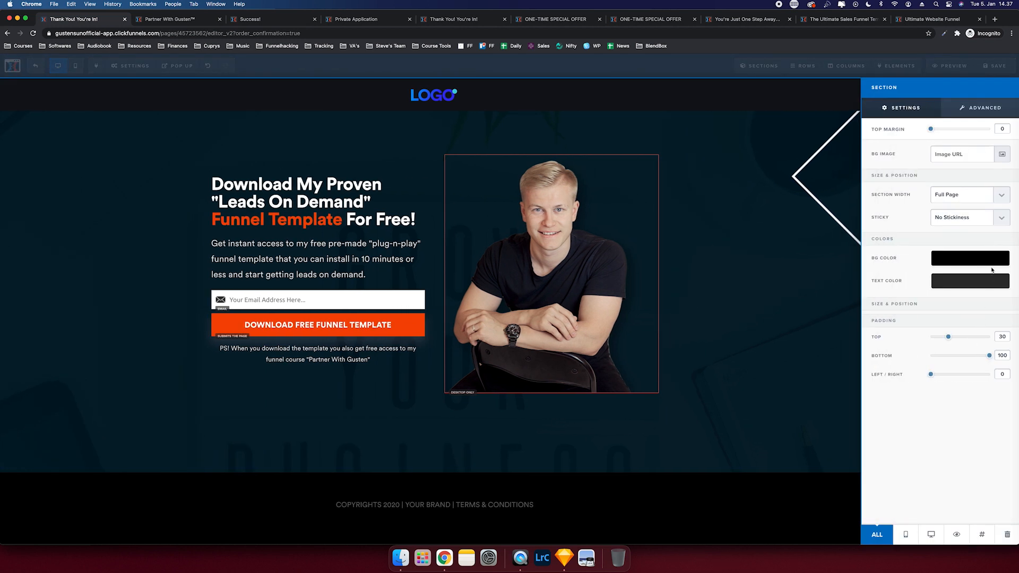
click(984, 257)
click(904, 320)
drag(961, 332, 950, 330)
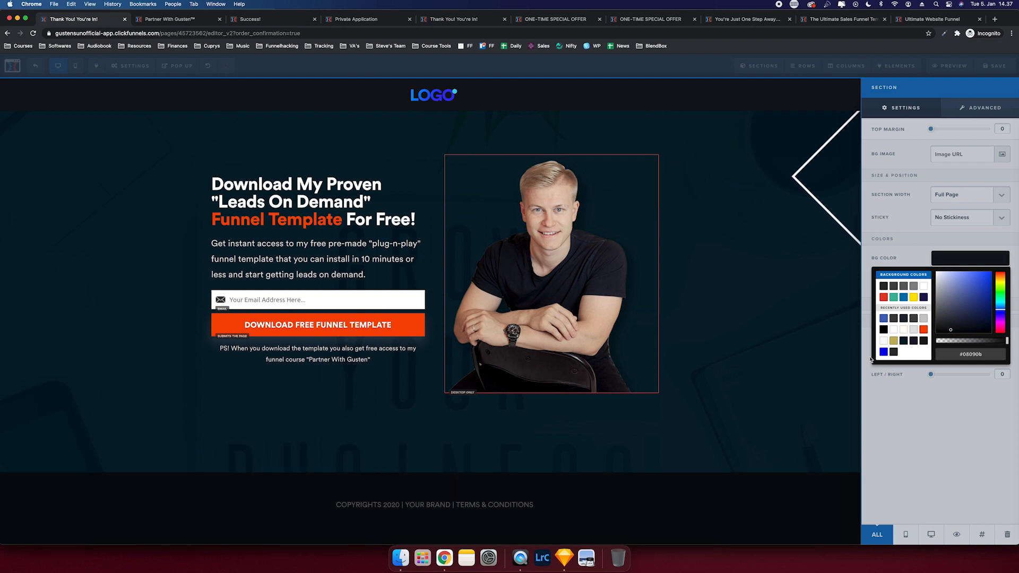
click(741, 410)
- Set the footer text's mobile font size to 12px
click(691, 492)
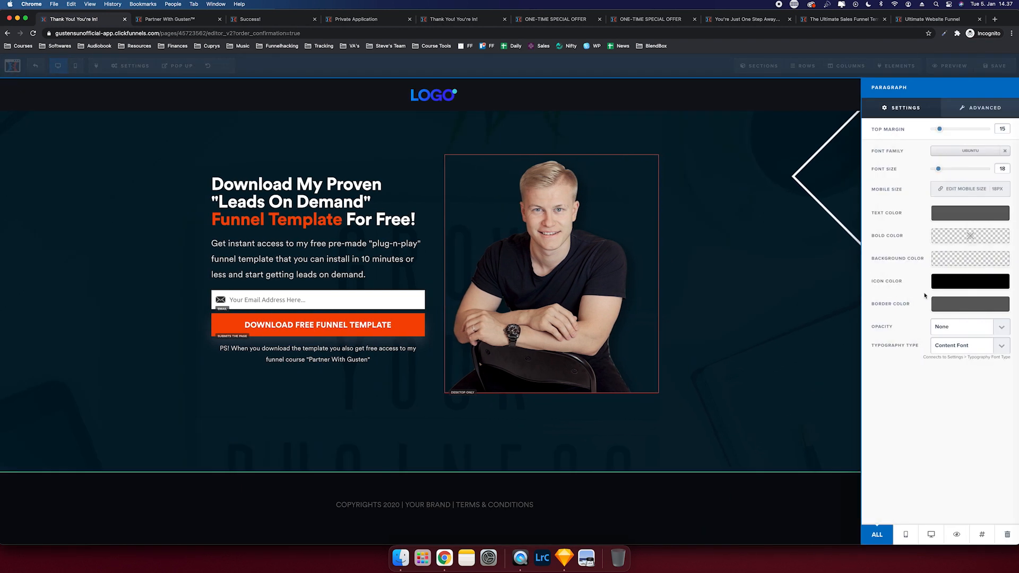
click(962, 190)
click(964, 191)
click(967, 137)
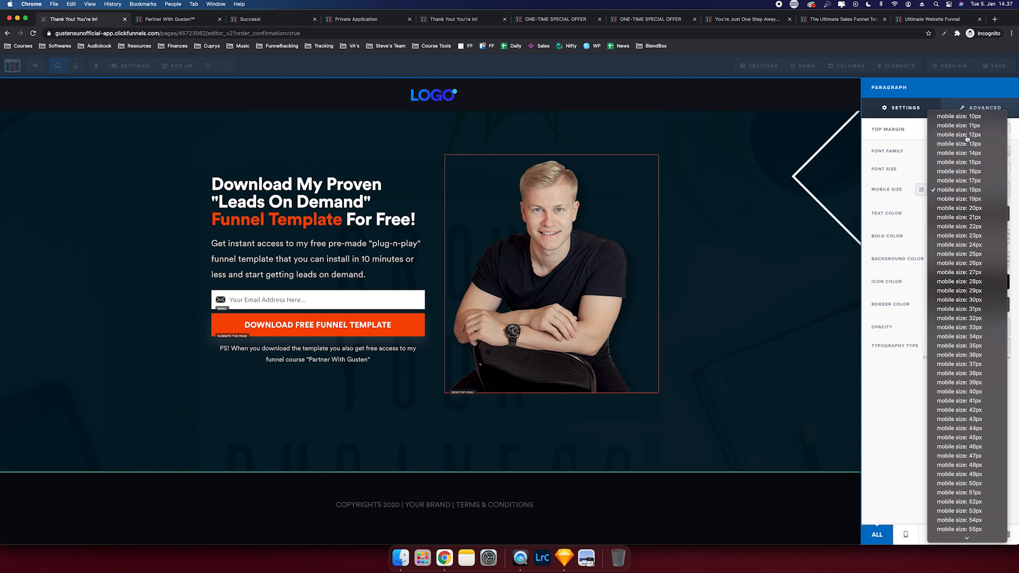
click(719, 189)
- Change the headline to 'SUCCESS! You're In!' and the paragraph to the check-your-email message
click(434, 206)
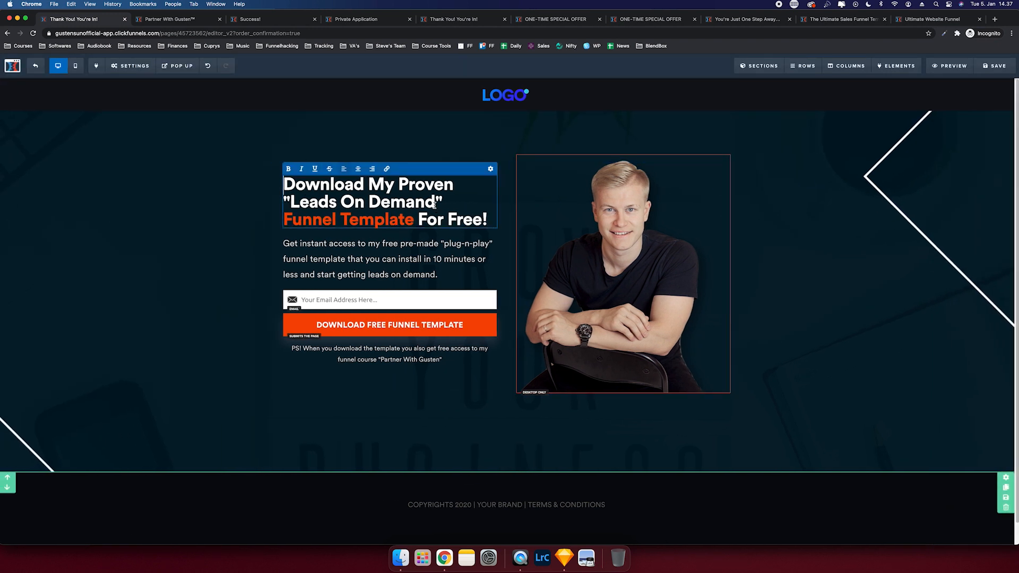
drag(435, 205, 284, 183)
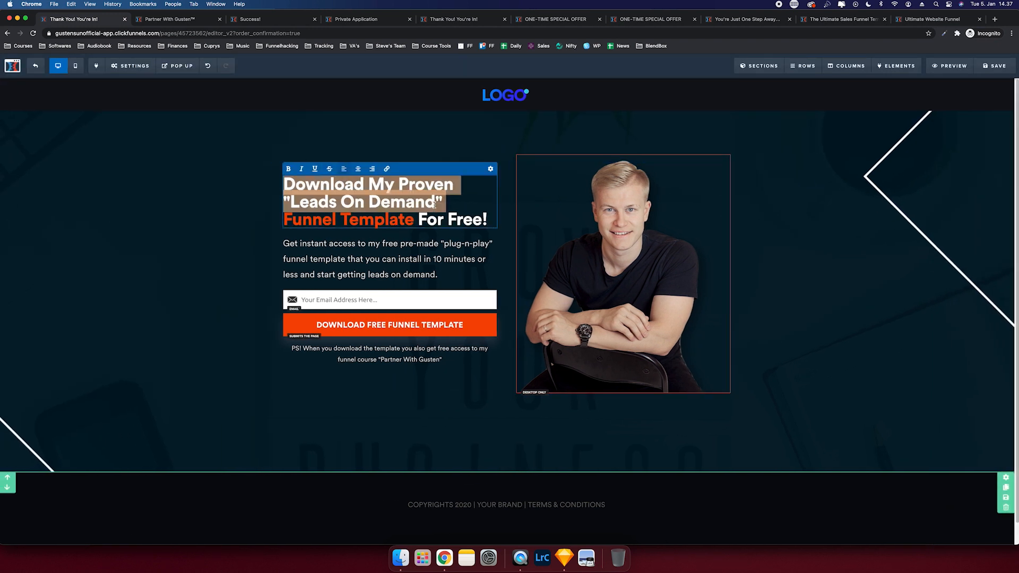
key(super+a)
text(SUCCESS! You're In!)
click(390, 224)
key(super+a)
text(Check your email (and spam folder just in case) and click the link to create your account for your free course "Partner With Gusten!)
key(BackSpace)
text(")
- Relabel the button 'JOIN FREE COMMUNITY!', add the Facebook community note, and make it blue
drag(937, 128, 948, 129)
triple_click(969, 179)
text(JOIN FREE COMMUNITY!)
click(431, 236)
text(... meanwhile - join our free Facebook community so you can ask questions on what funnel you should use etc.)
click(969, 370)
click(883, 431)
click(993, 107)
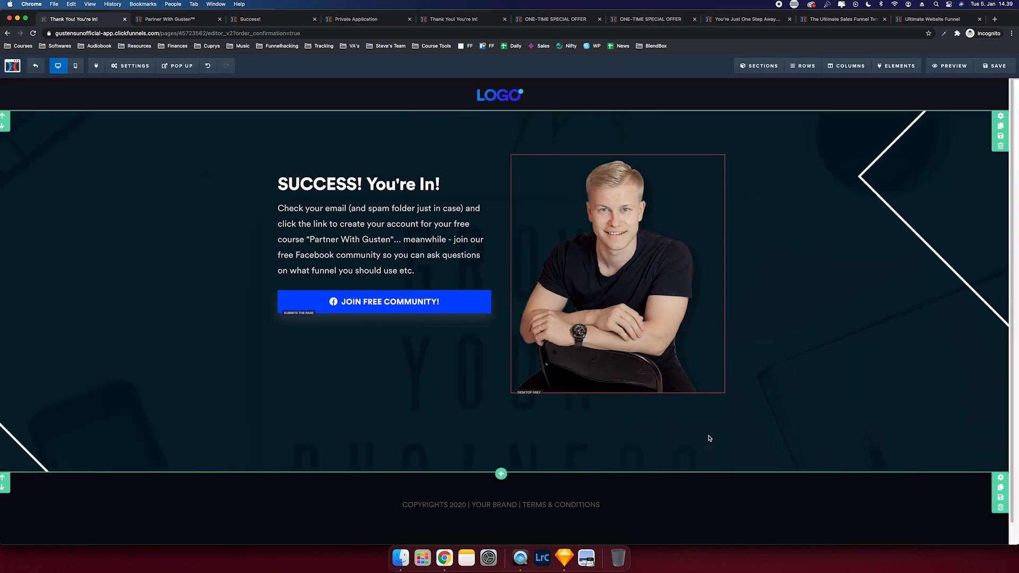
- Add an orange 'DOWNLOAD FREE TEMPLATE' button with import subtext and a download icon
text(DOWNLOAD FREE TEMPLATE)
click(970, 201)
text(Clicking Here Takes You To Importing Your Template)
click(969, 370)
click(923, 442)
click(993, 107)
click(1001, 405)
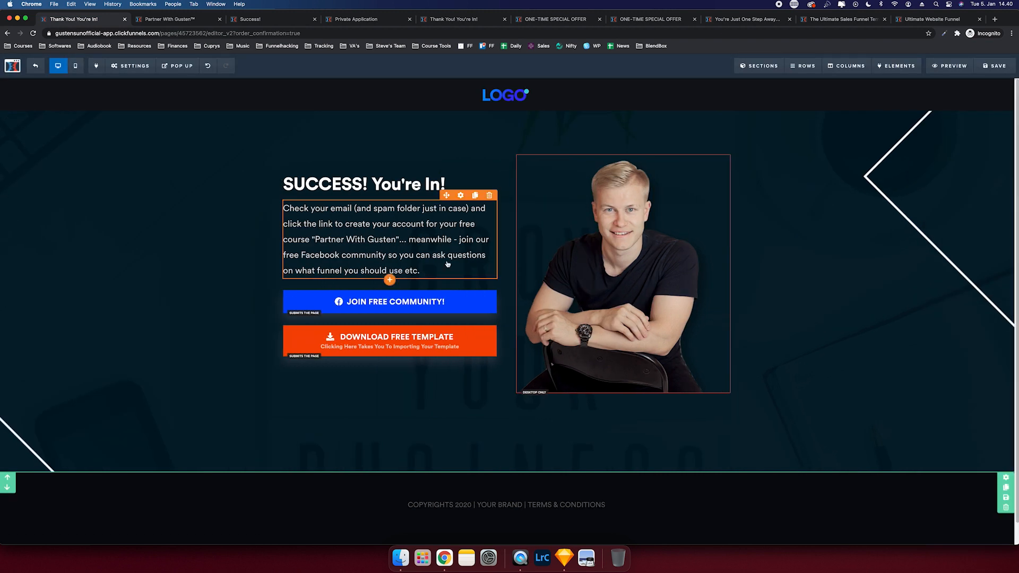
click(461, 196)
- Add a centred, smaller 'Ps...' note about the download link in the membership area
drag(448, 286, 390, 356)
click(390, 387)
key(super+a)
text(Ps... you'll find the same download link in your email that you used w)
key(BackSpace)
key(BackSpace)
key(BackSpace)
key(BackSpace)
key(BackSpace)
key(BackSpace)
key(BackSpace)
key(BackSpace)
key(BackSpace)
key(BackSpace)
key(BackSpace)
key(BackSpace)
key(BackSpace)
key(BackSpace)
key(BackSpace)
text(and membership area in "Partner with Gusten")
click(357, 358)
click(490, 359)
drag(937, 168, 932, 168)
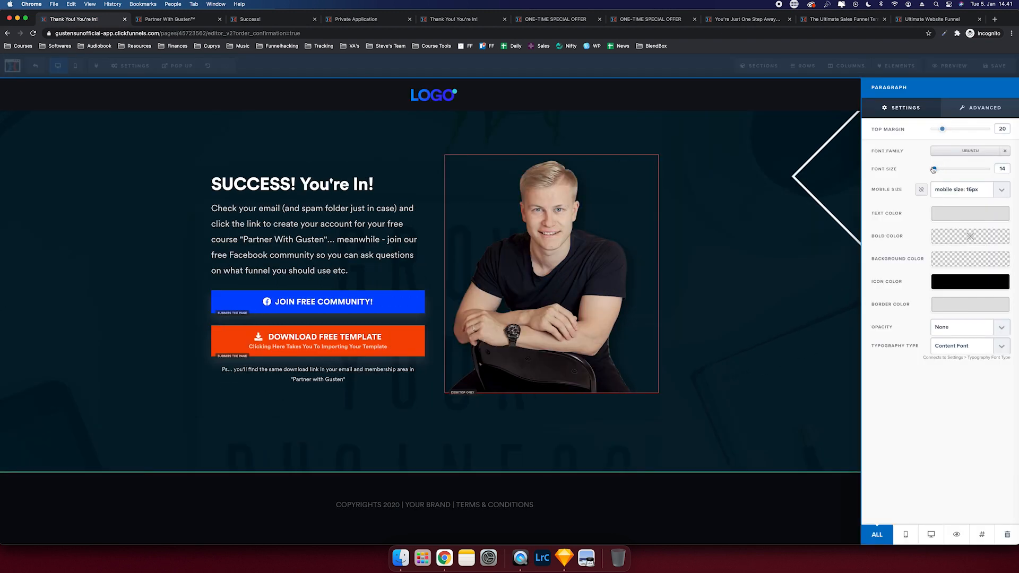
- Give the content row a dark background and enlarge the SUCCESS! headline
click(734, 154)
click(970, 194)
click(461, 169)
click(837, 117)
click(703, 158)
click(819, 201)
click(682, 161)
click(819, 212)
- Reduce the button and headline font sizes in the mobile layout
click(76, 66)
click(563, 338)
click(964, 282)
click(964, 323)
click(563, 184)
click(964, 189)
click(973, 245)
click(58, 66)
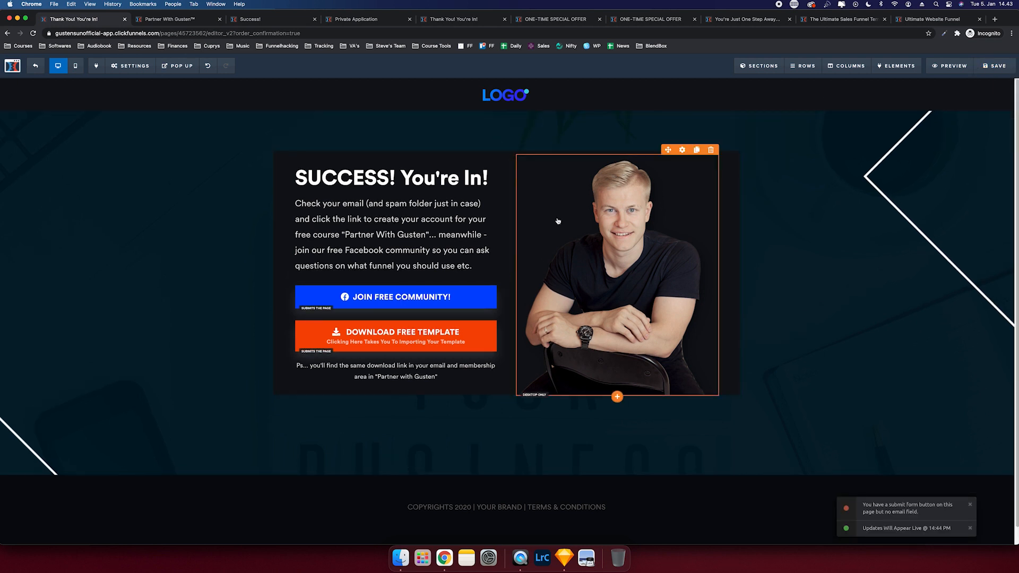
- Make the JOIN FREE COMMUNITY! button go to a website URL in a new tab
click(424, 296)
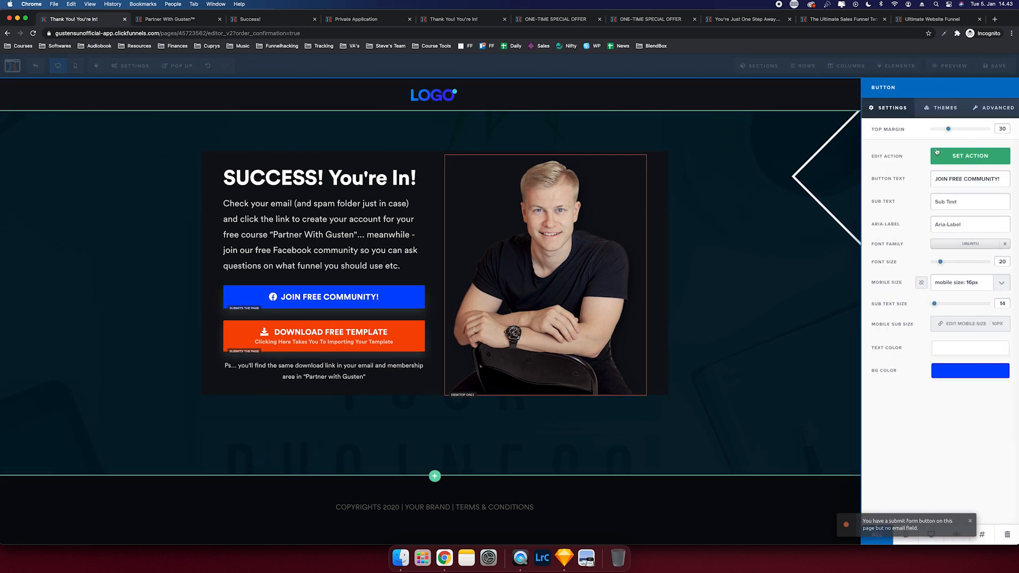
click(952, 162)
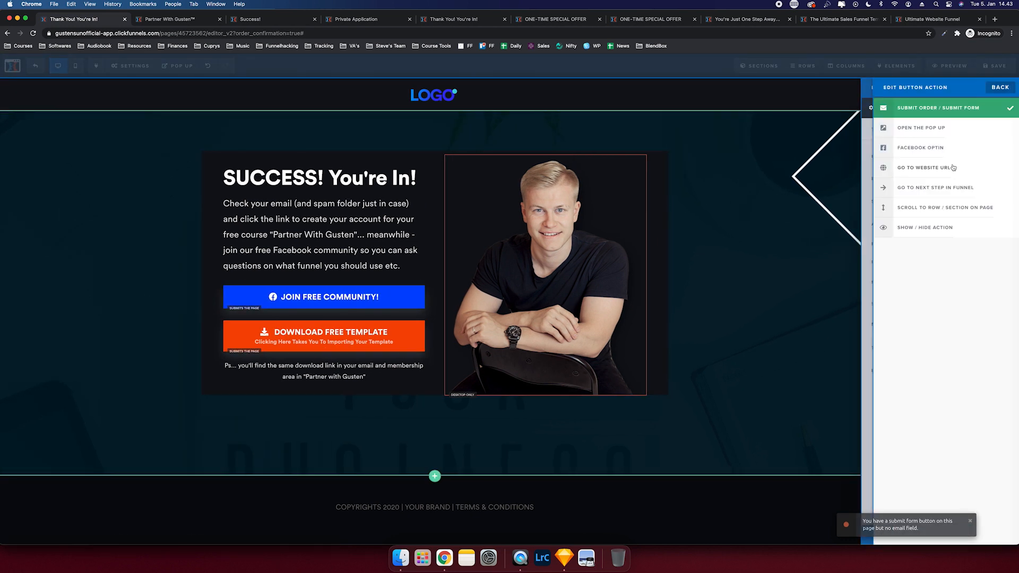
click(935, 174)
click(926, 210)
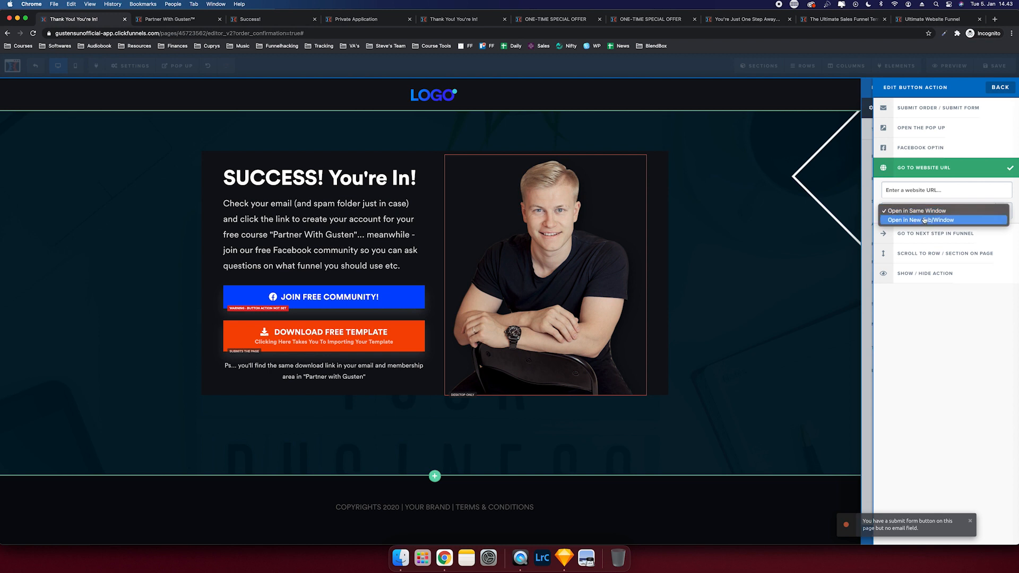
click(923, 220)
- Make the DOWNLOAD FREE TEMPLATE button go to a website URL too
click(968, 157)
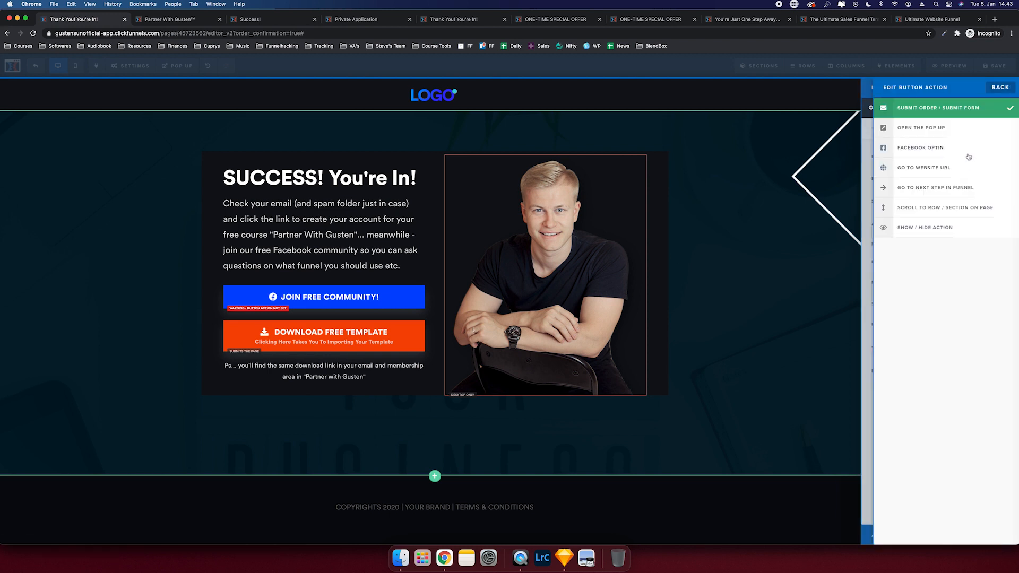
click(939, 174)
click(928, 212)
click(924, 220)
click(780, 234)
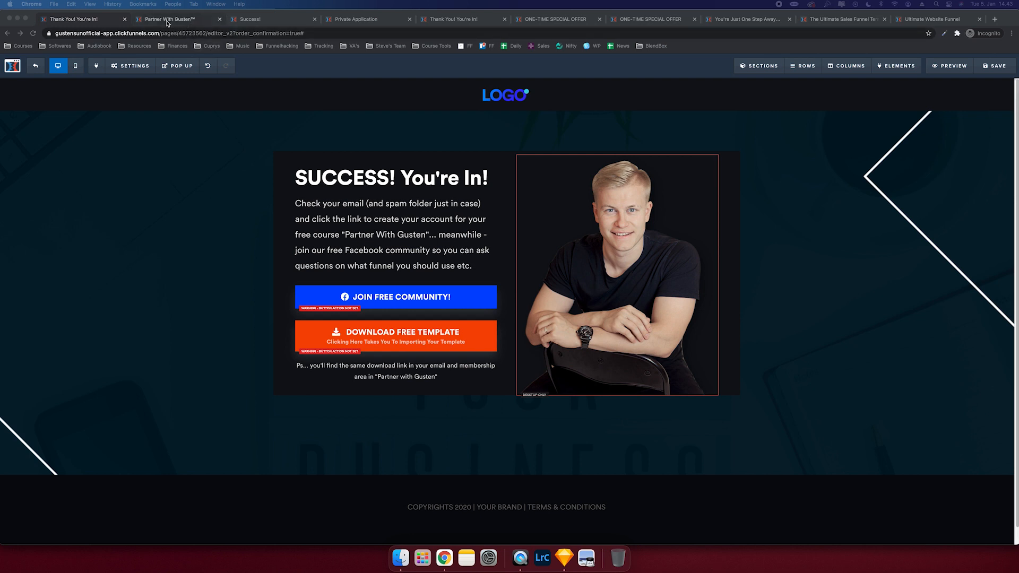
- Open clickfunnels.com in a new incognito tab and go to the Free Course & Funnel Template funnel
click(995, 20)
text(clck)
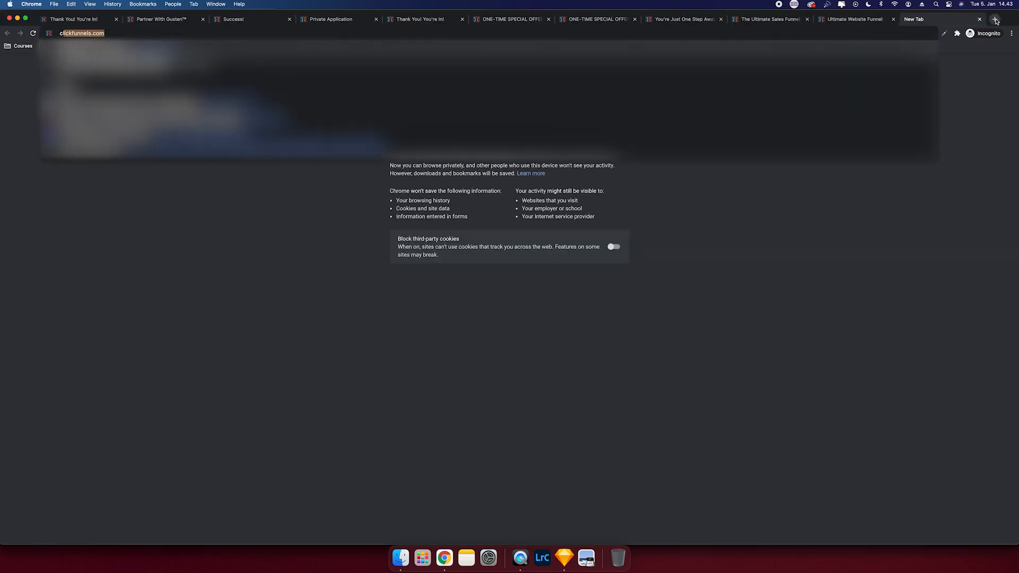
text(k)
key(Return)
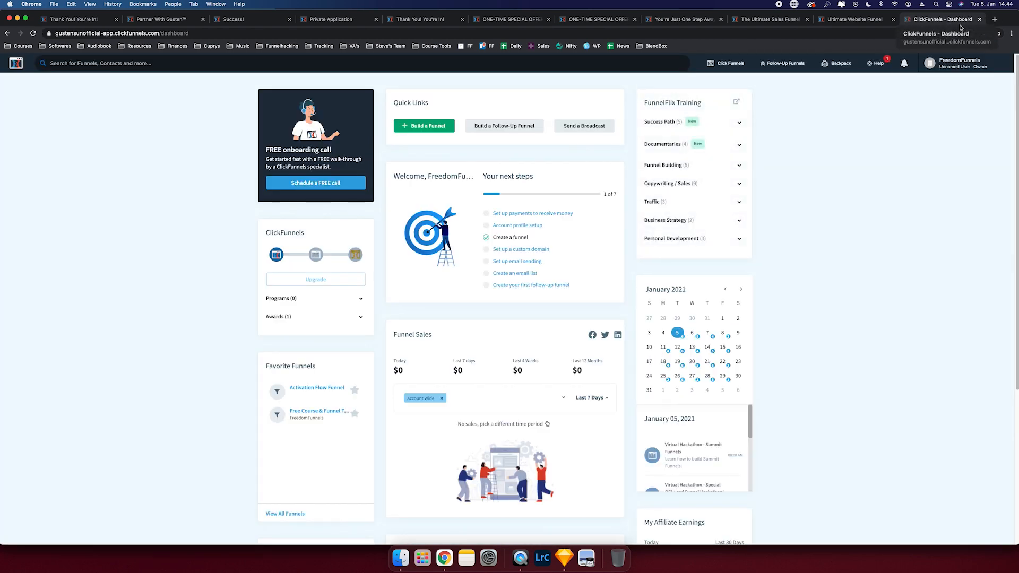
mouse_move(728, 63)
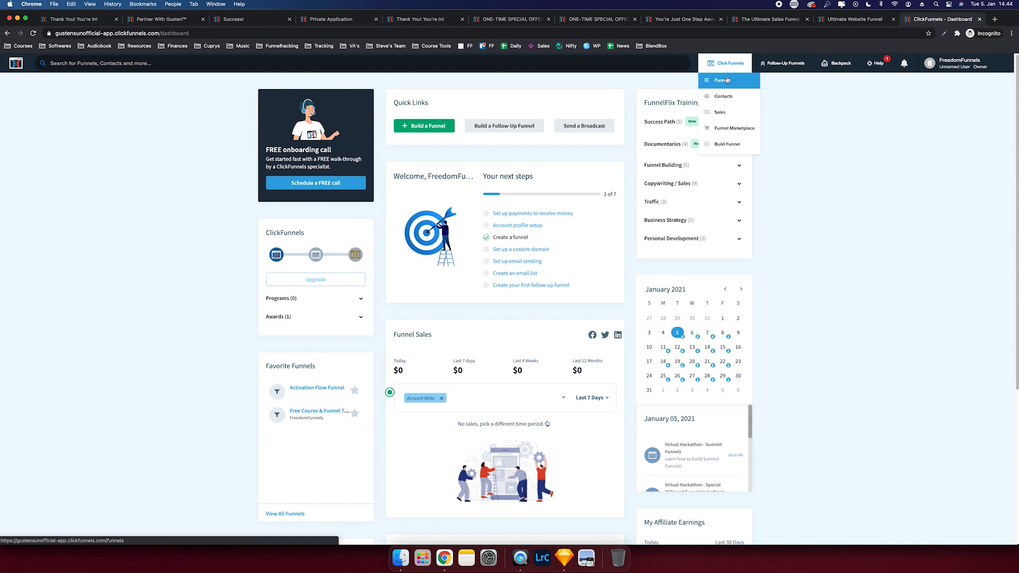
click(727, 80)
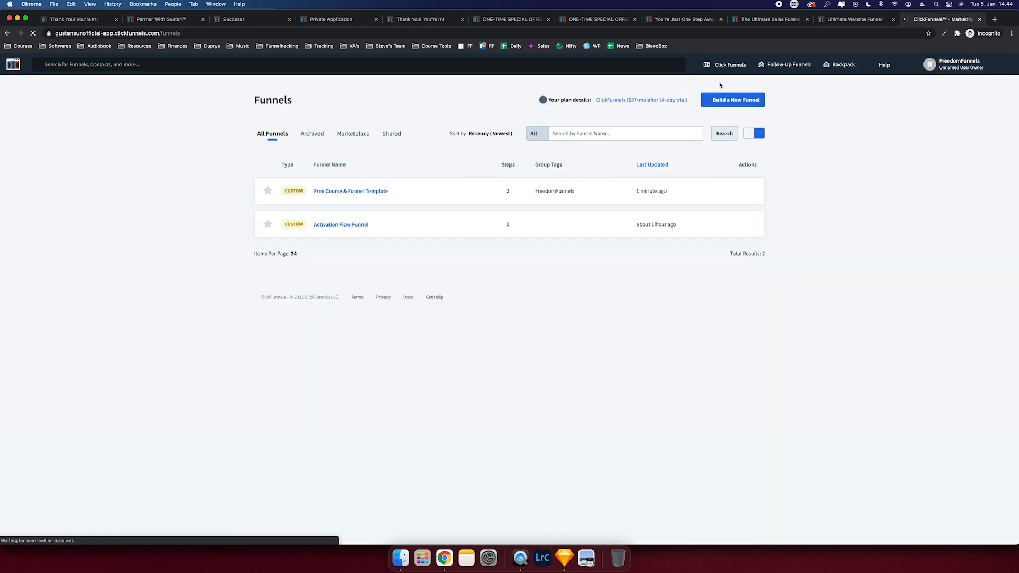
click(329, 190)
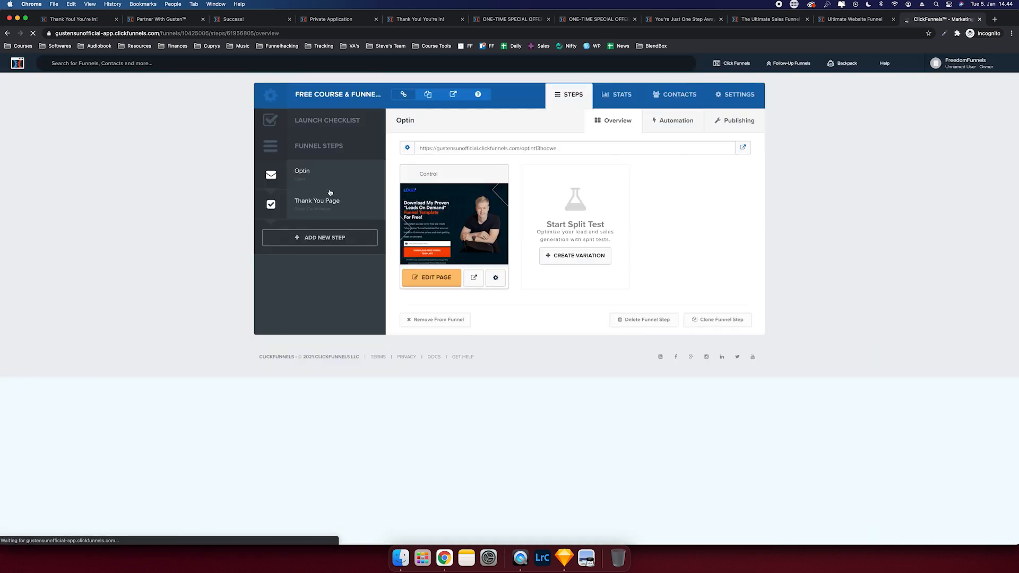
- Copy the funnel's share URL and paste it as the DOWNLOAD FREE TEMPLATE button's link
click(737, 94)
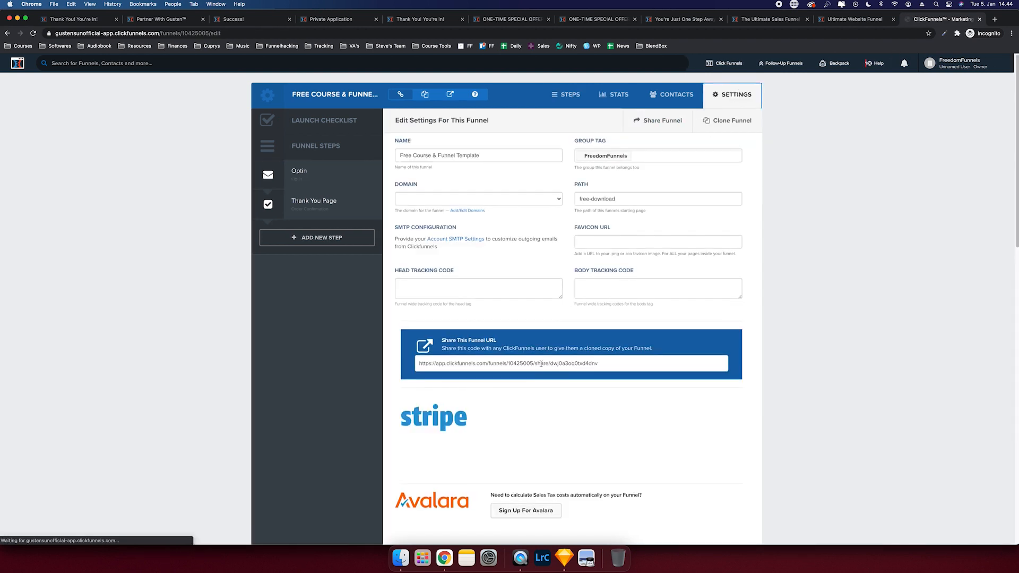
click(541, 364)
key(super+c)
click(142, 21)
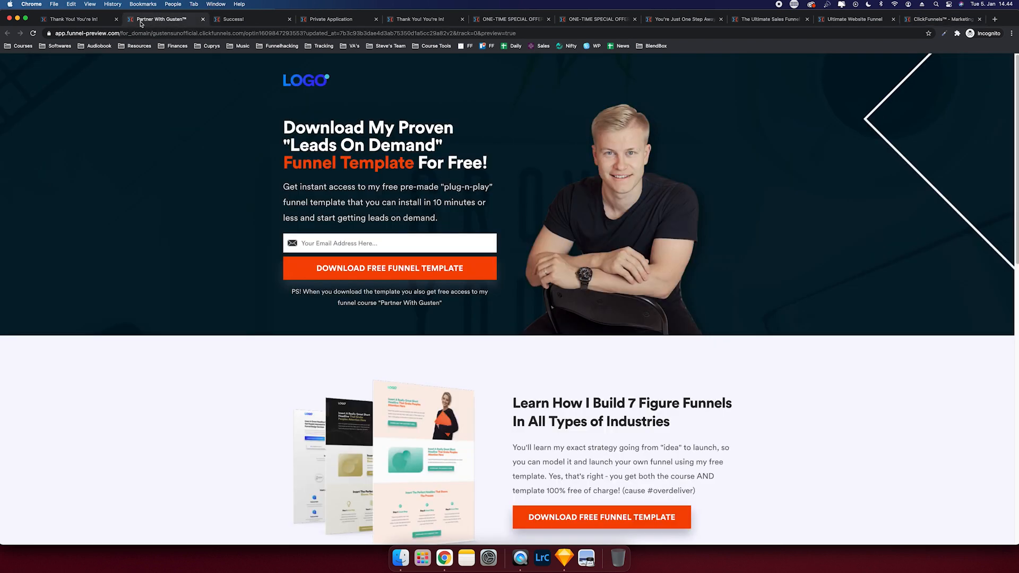
click(109, 20)
click(438, 330)
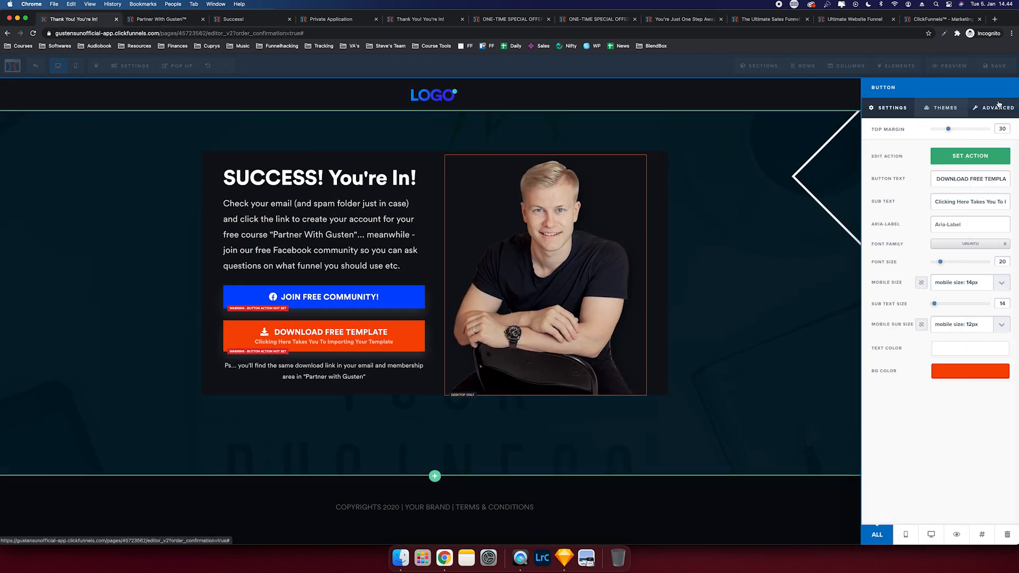
click(966, 157)
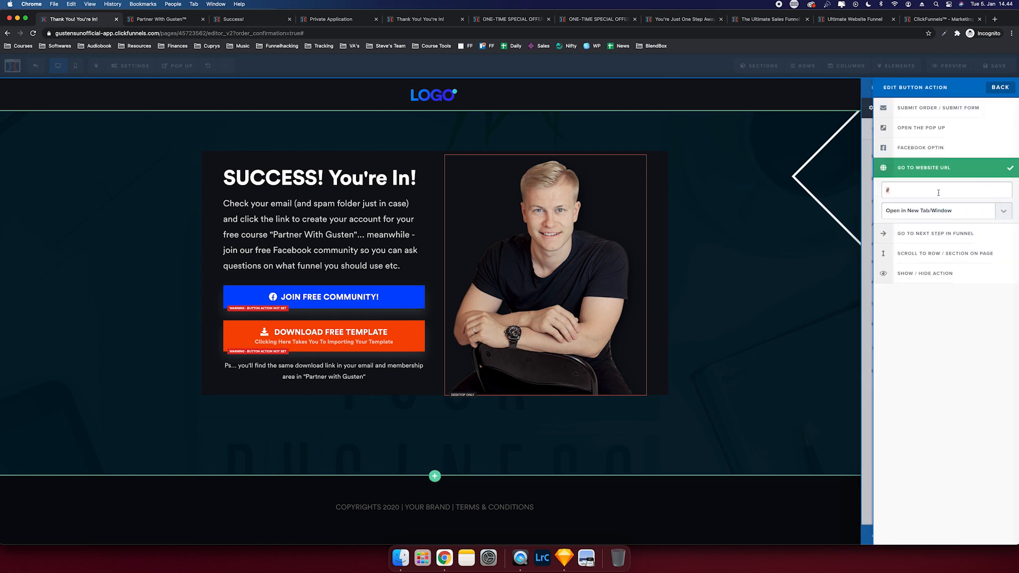
key(super+v)
drag(932, 186, 855, 186)
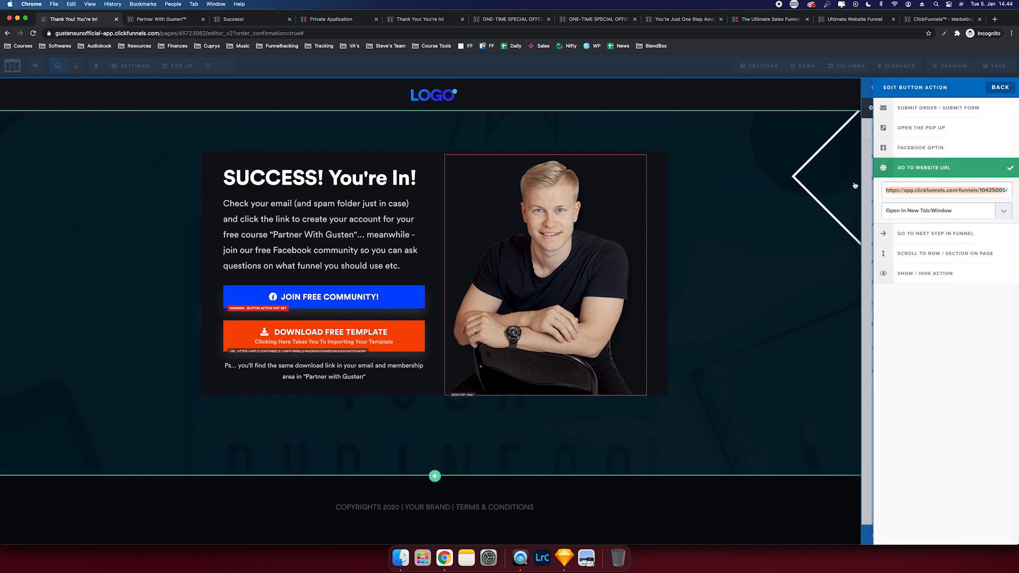
click(786, 190)
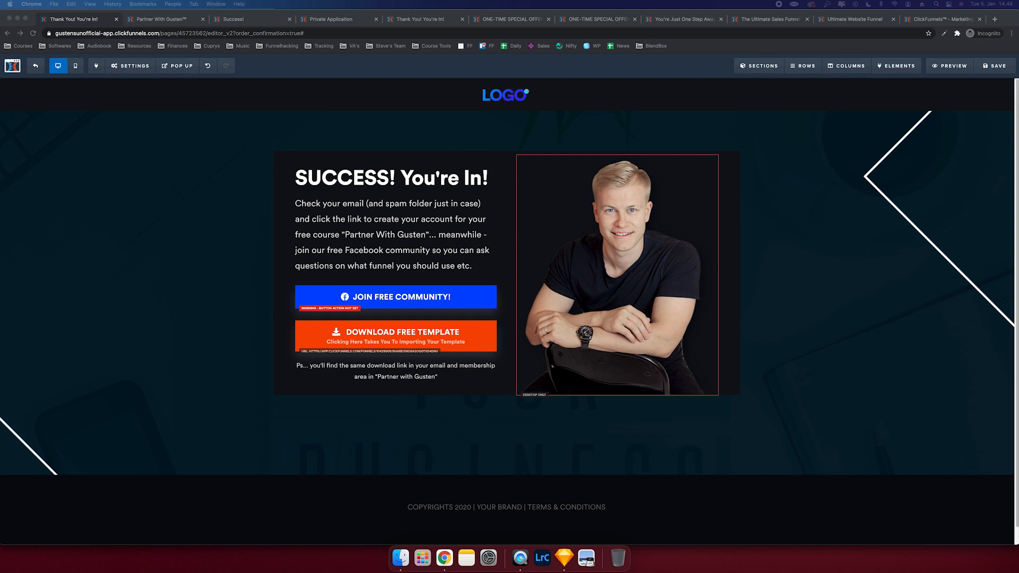
mouse_move(542, 102)
mouse_down()
mouse_move(843, 14)
mouse_move(833, 15)
mouse_up()
click(268, 33)
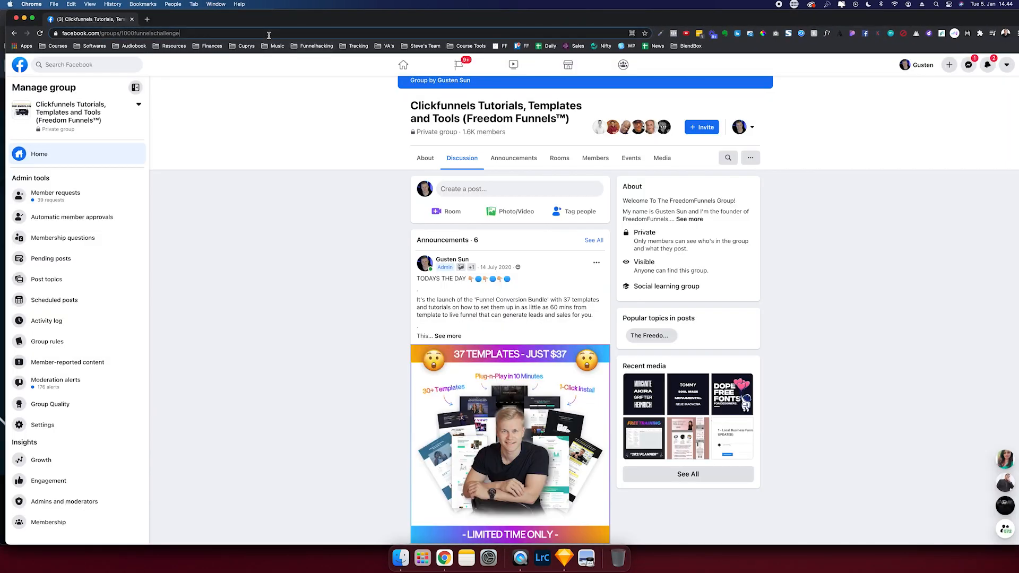
scroll(435, 262, down, 15)
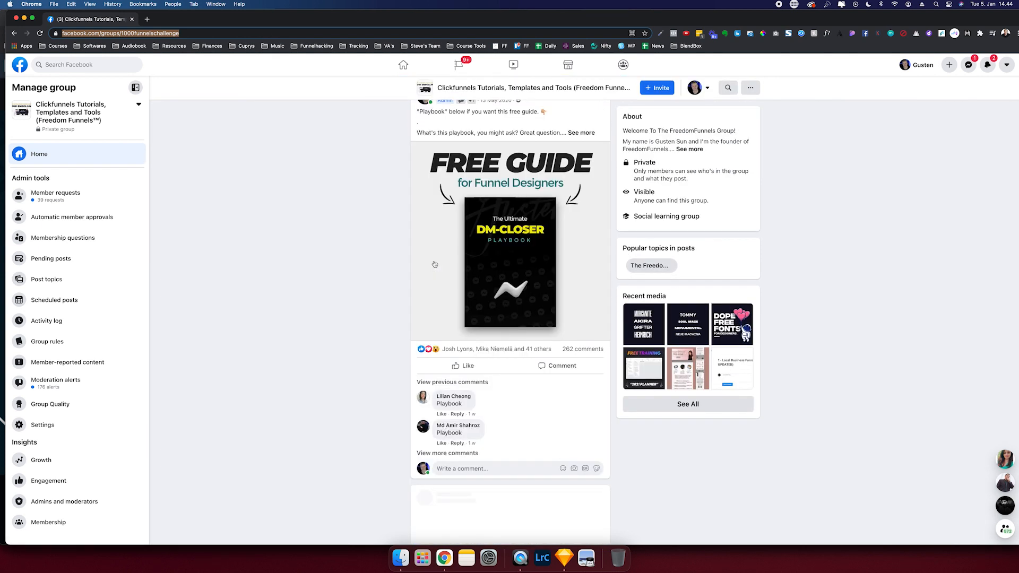
scroll(433, 260, down, 15)
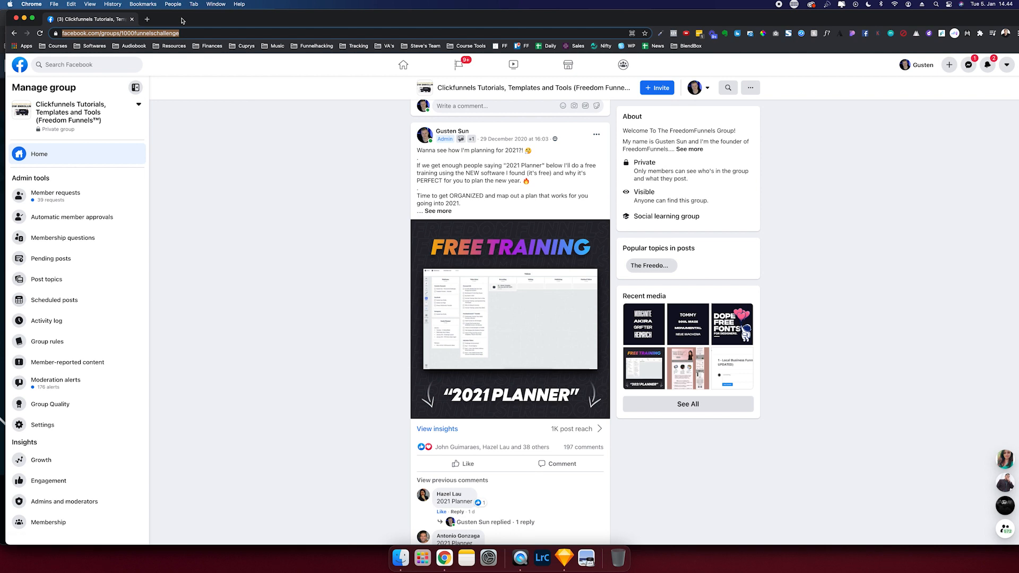
click(194, 32)
key(super+c)
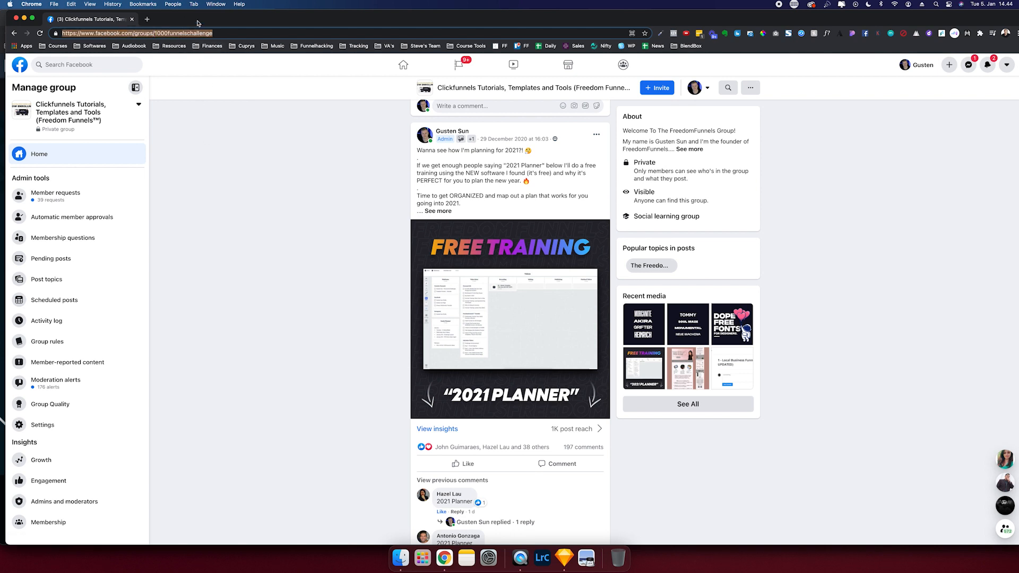
drag(197, 24, 0, 24)
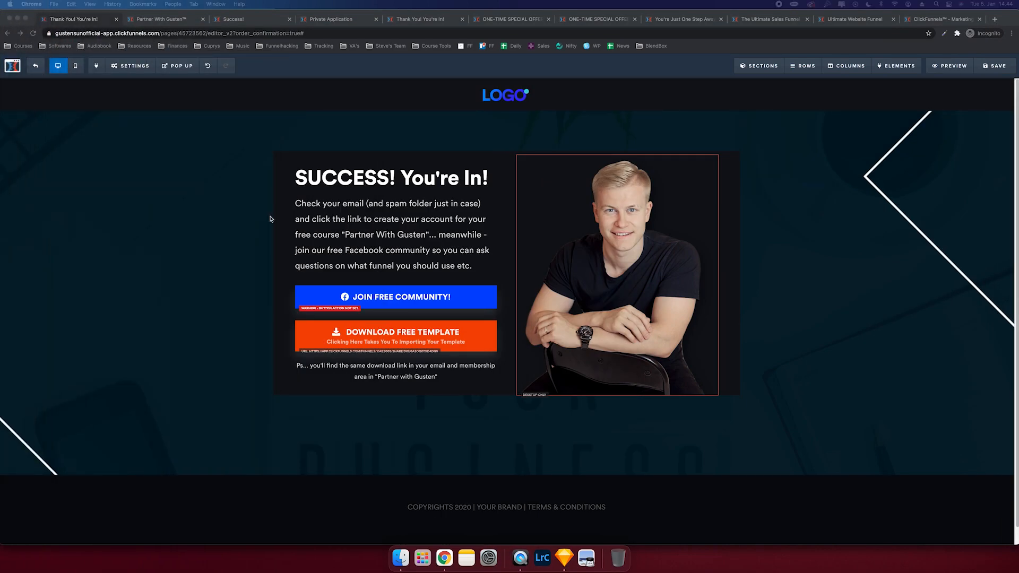
- Paste the Facebook group address as the JOIN FREE COMMUNITY! link and save the page
click(397, 296)
click(998, 159)
click(926, 211)
click(928, 193)
key(super+v)
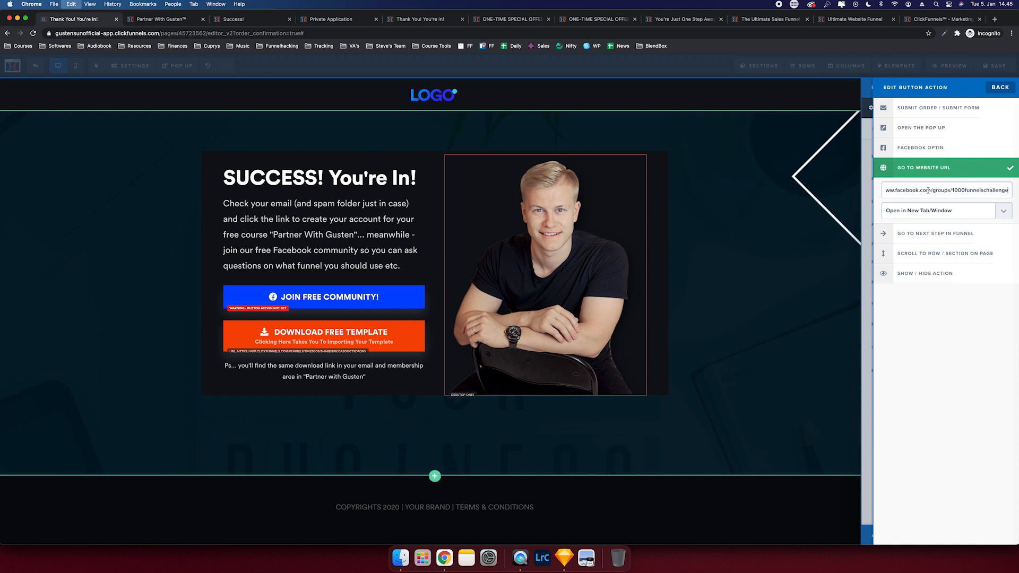
click(727, 207)
click(996, 66)
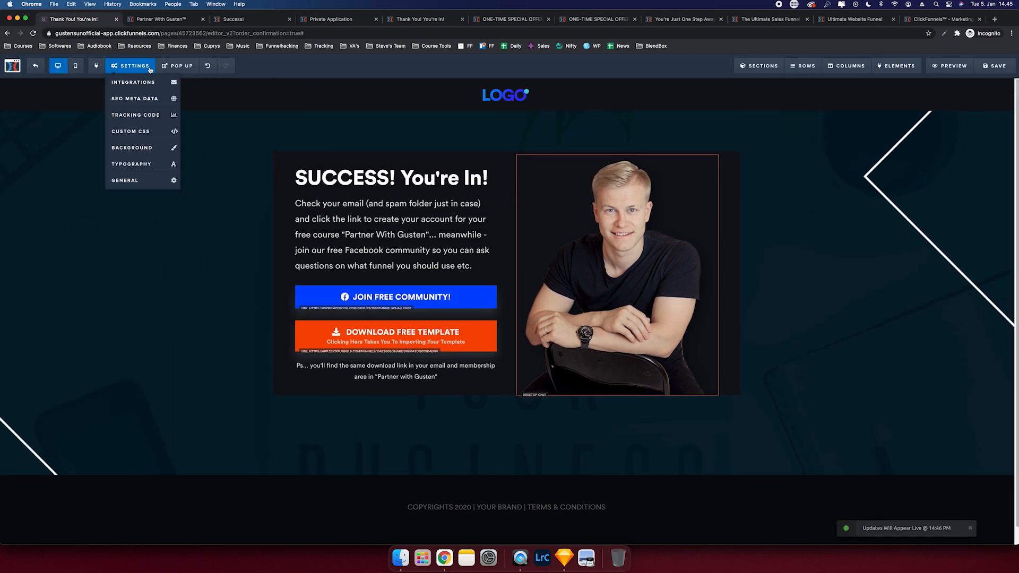
- Check the page's pop-up settings and preview the mobile layout
mouse_move(175, 66)
click(173, 100)
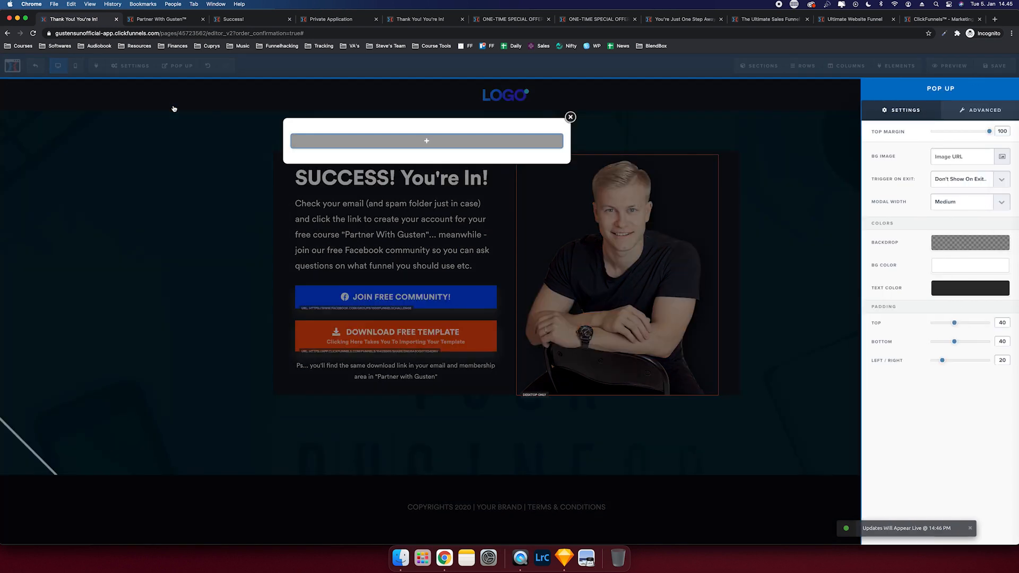
click(786, 223)
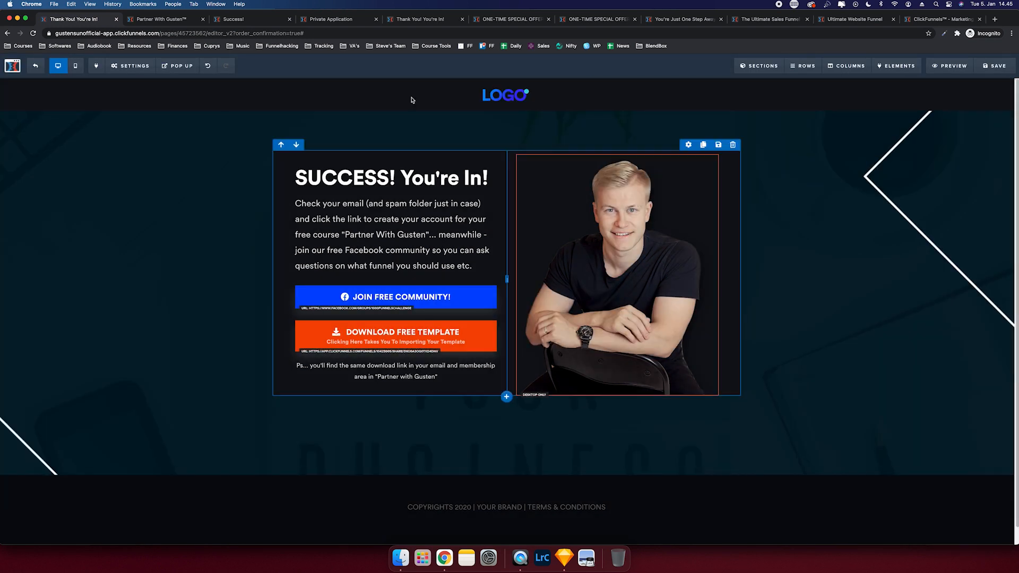
click(82, 71)
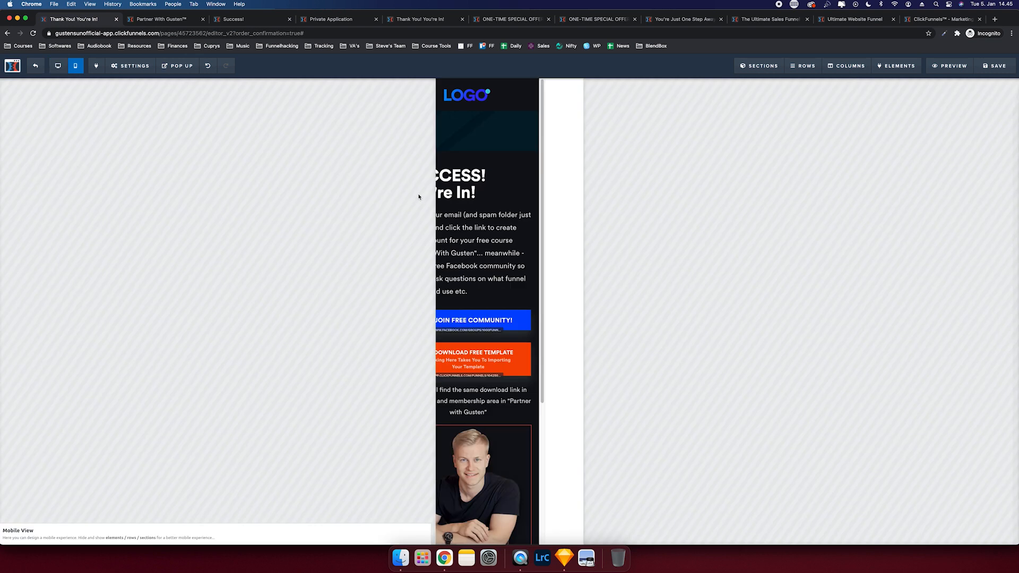
click(63, 71)
- Paste the intro paragraph as SEO description, fill in the author, and exit to the funnel
mouse_move(130, 66)
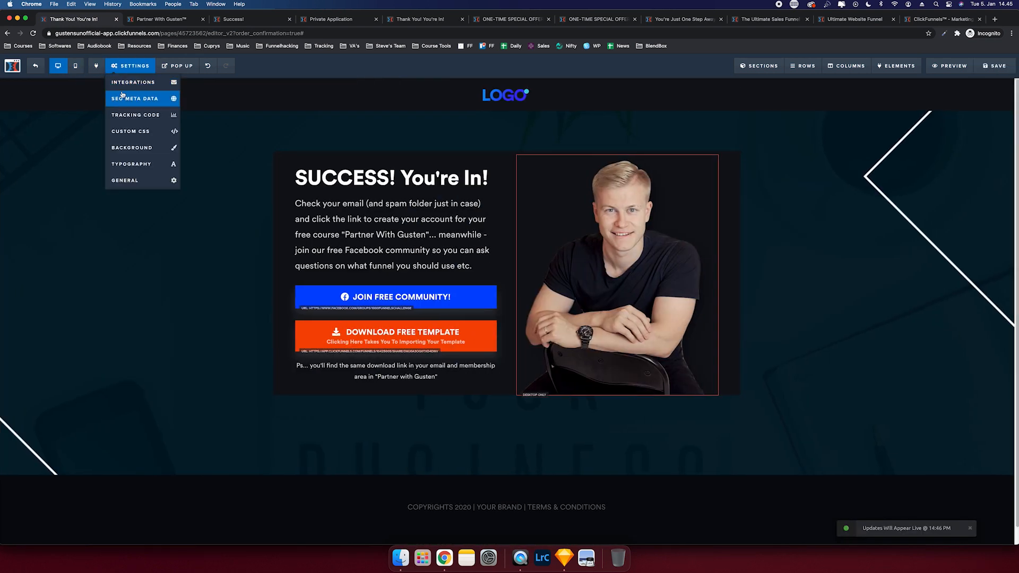
click(123, 97)
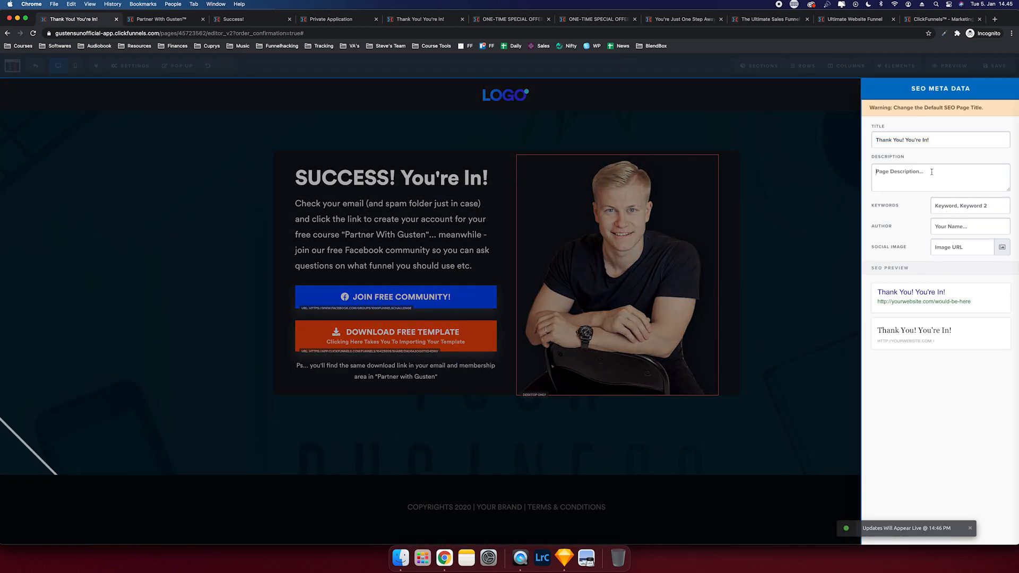
click(367, 289)
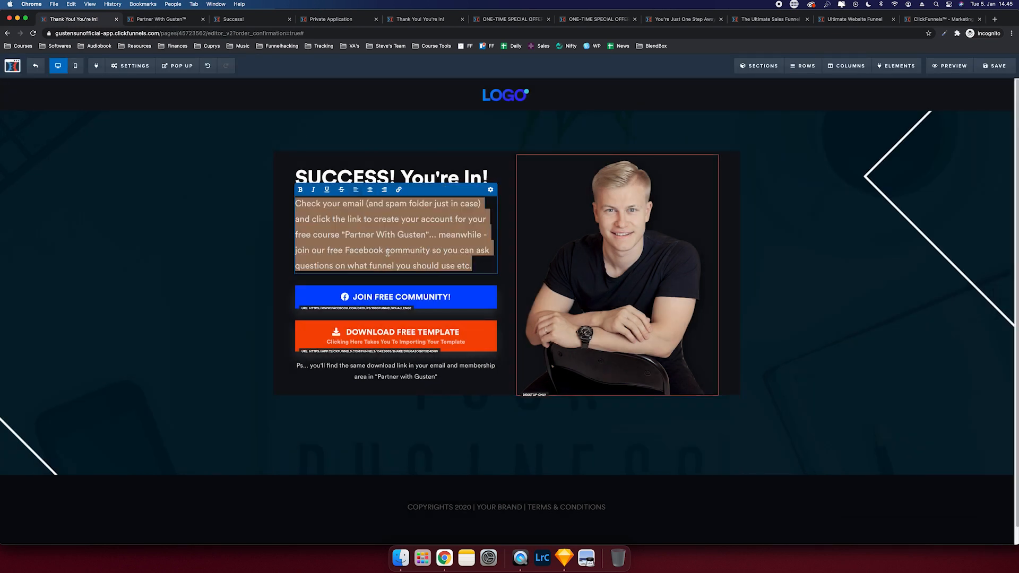
mouse_move(183, 67)
mouse_move(130, 66)
click(122, 97)
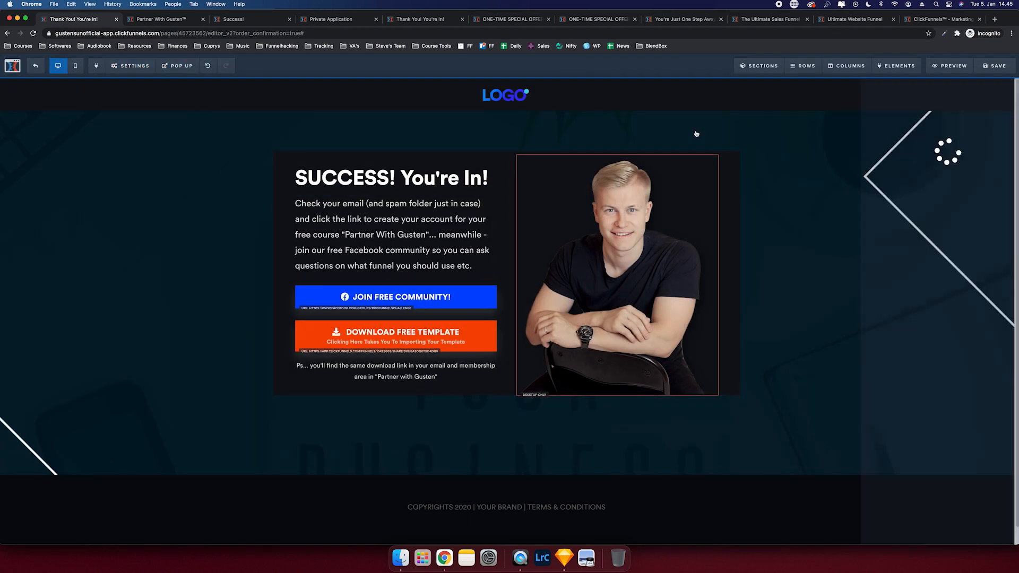
click(934, 188)
text(Check your email (and spam folder just in case) and click the link to create your account for your free course "Partner With Gusten"... meanwhile - join our free Facebook community so you can ask questions on what funnel you should use etc.)
click(955, 226)
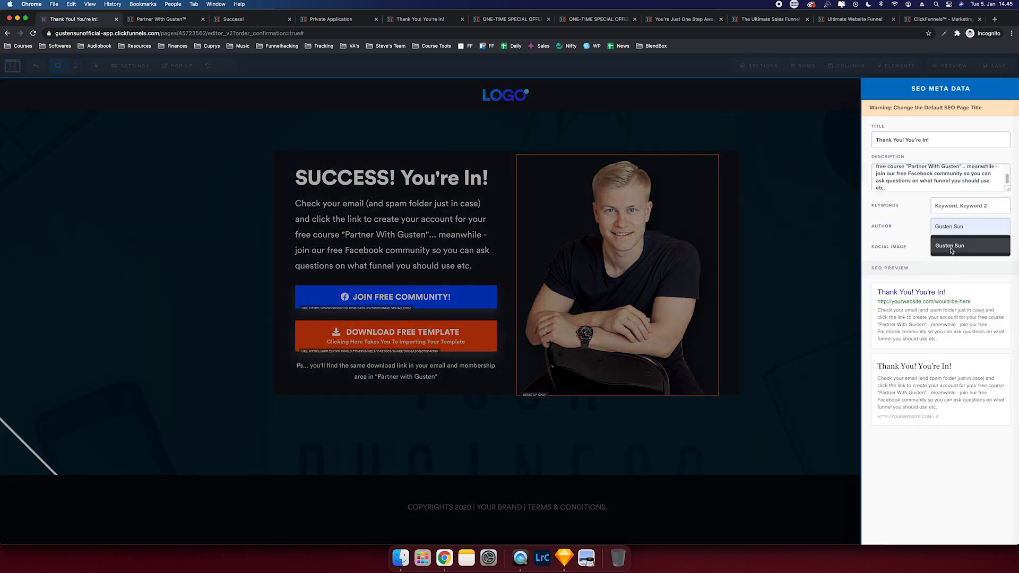
click(948, 246)
click(806, 232)
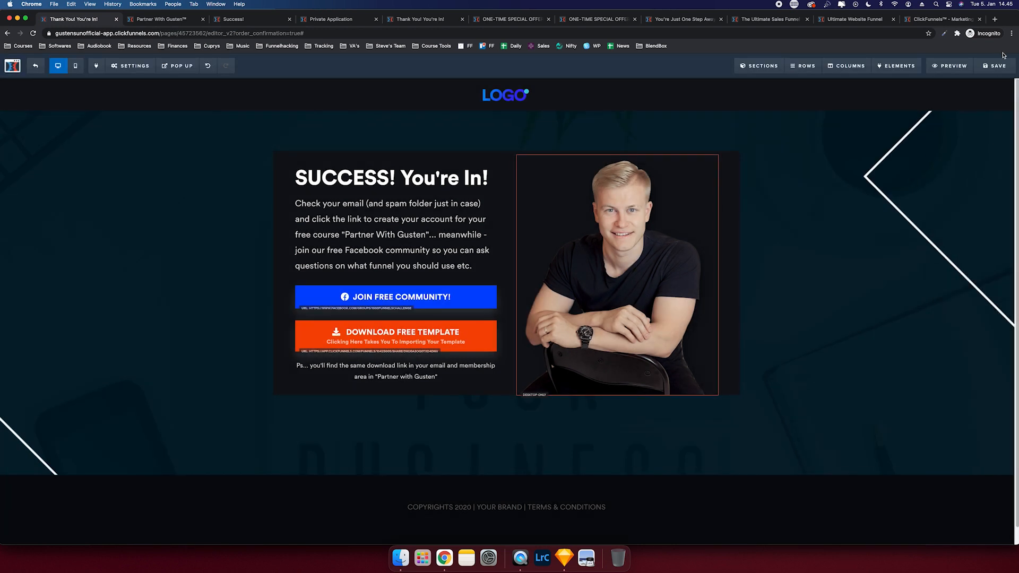
click(34, 67)
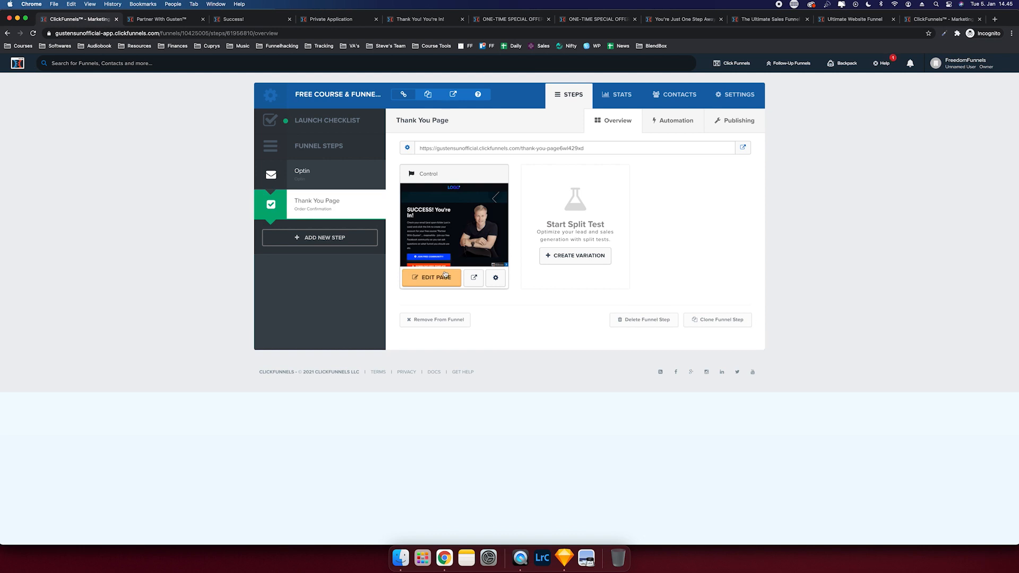
- Reopen the Thank You page editor, review its General settings and affiliate badge options, then exit
click(445, 274)
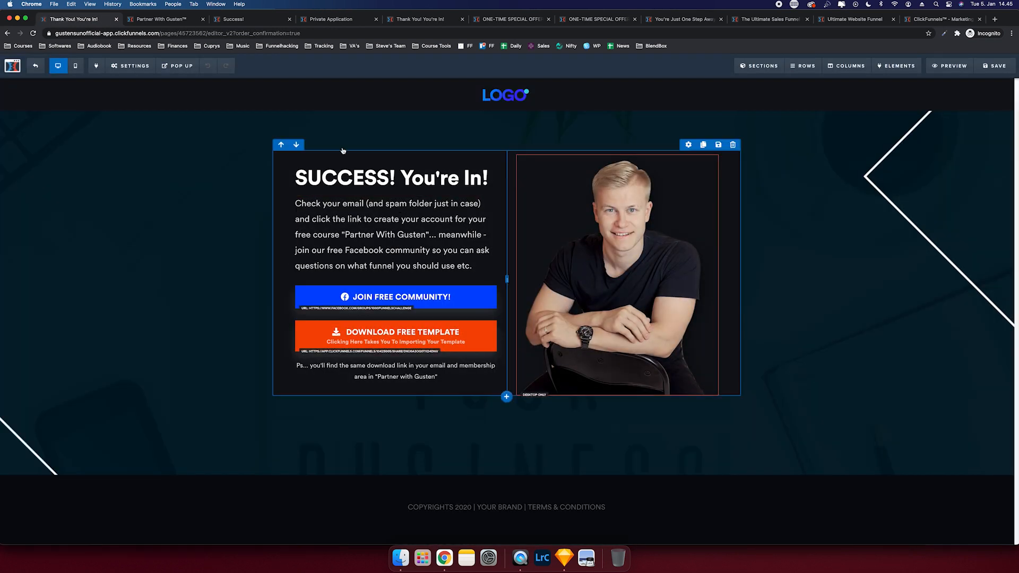
mouse_move(126, 67)
click(128, 175)
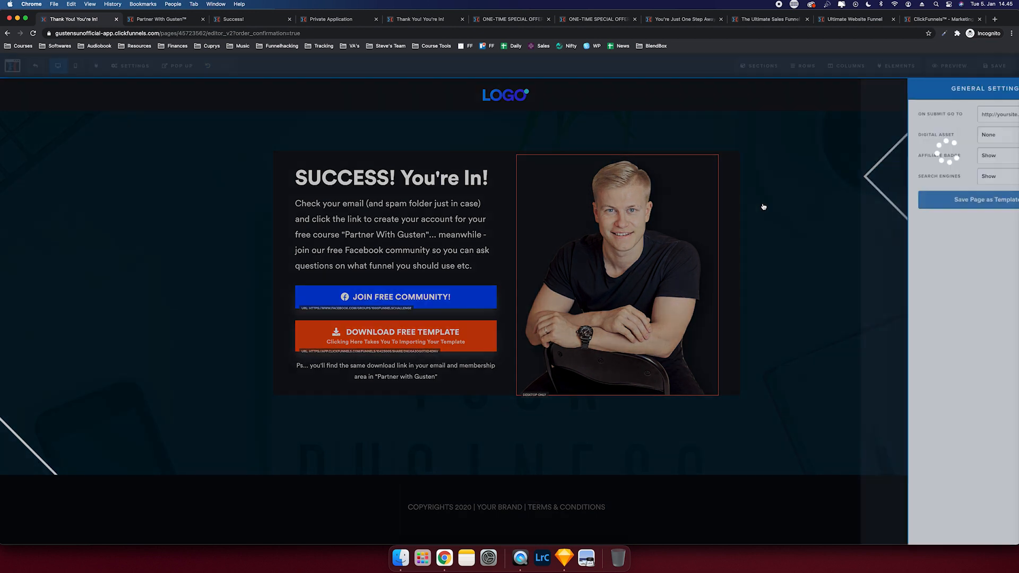
click(906, 162)
click(741, 161)
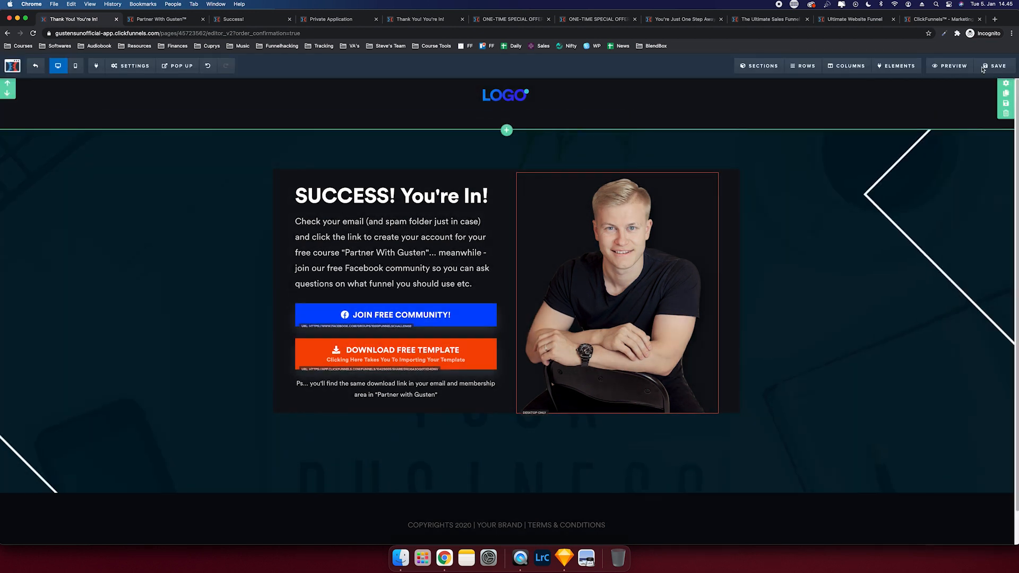
click(34, 66)
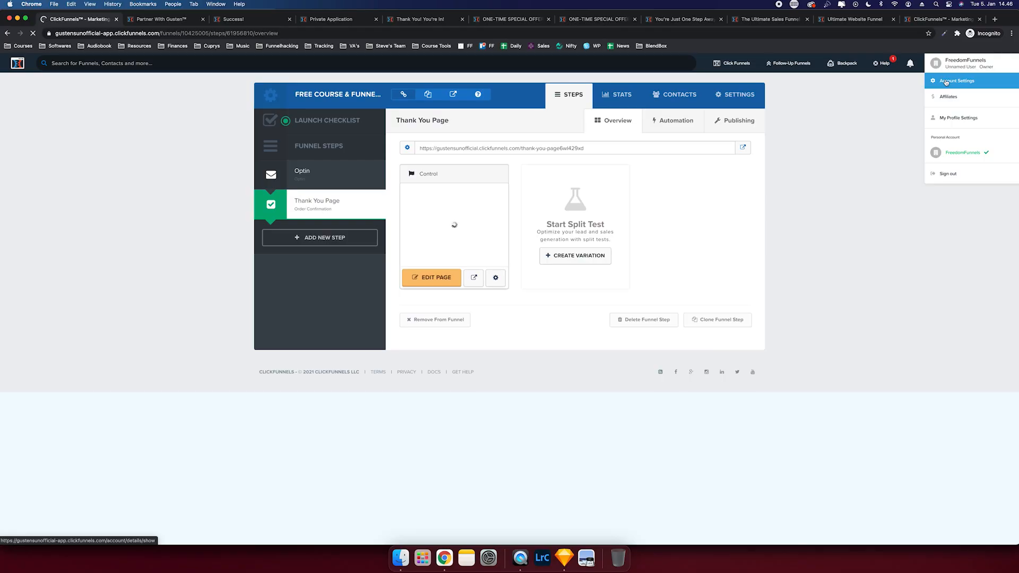
click(945, 82)
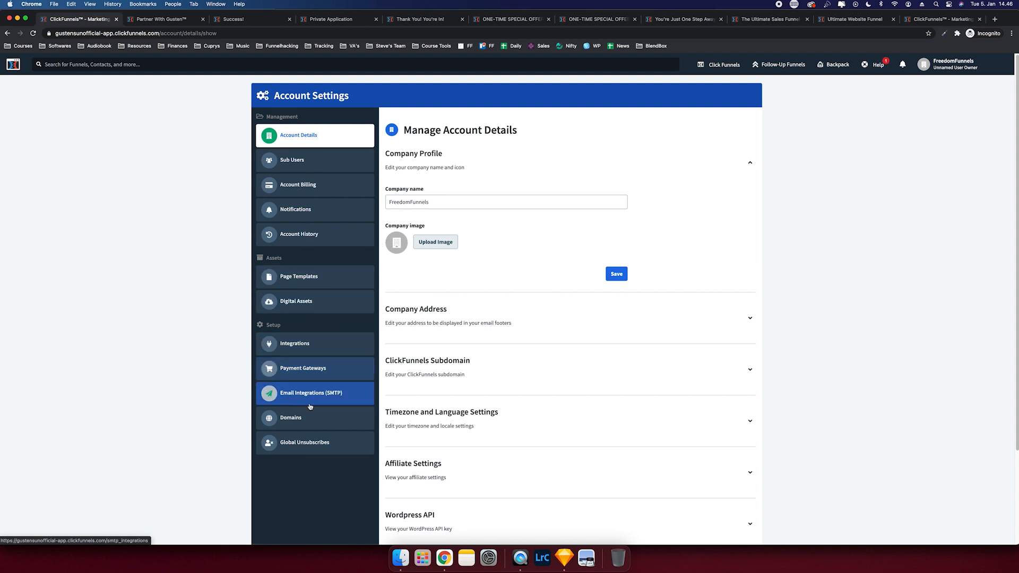
click(297, 417)
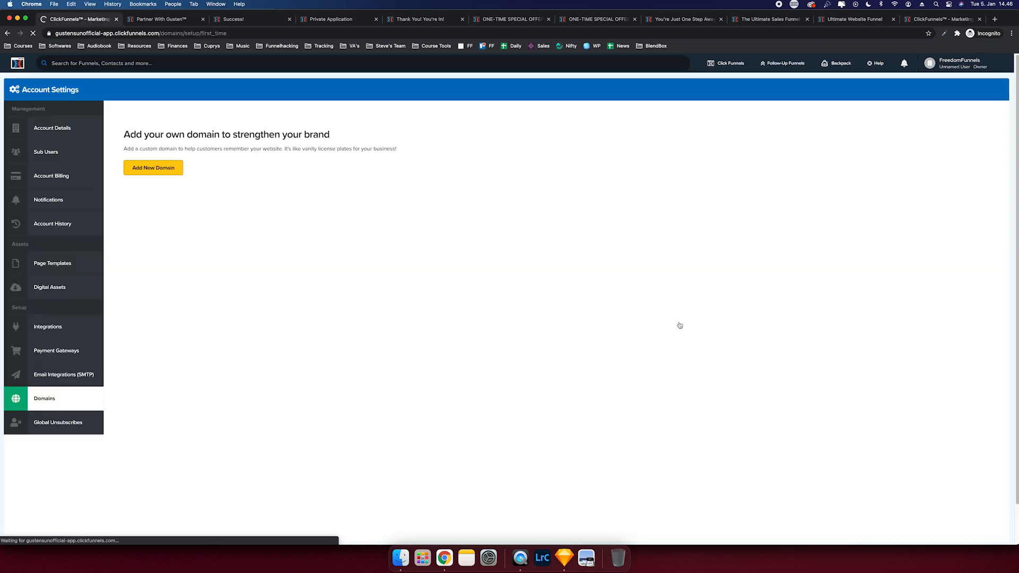
click(165, 231)
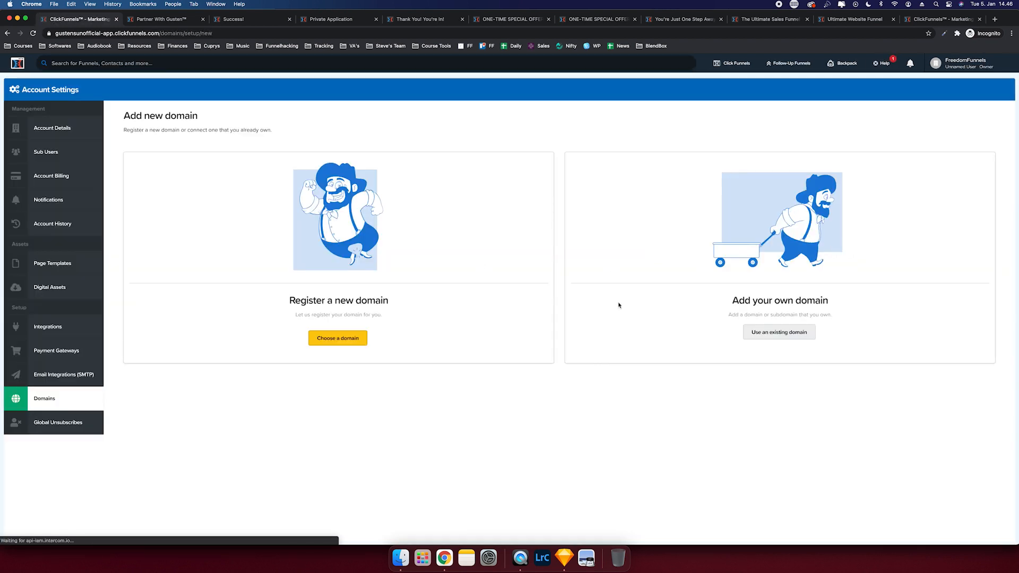
click(512, 321)
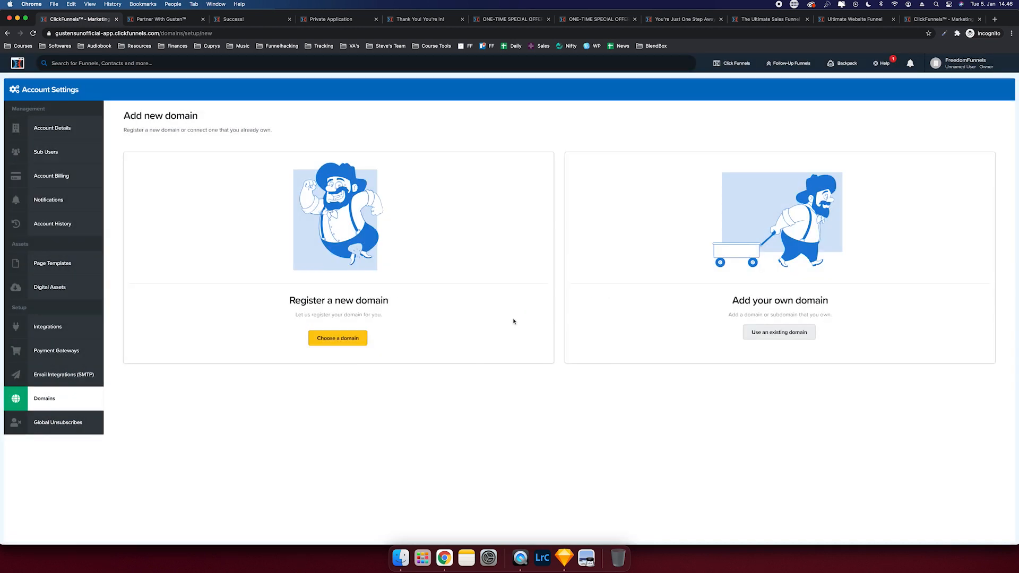
click(775, 332)
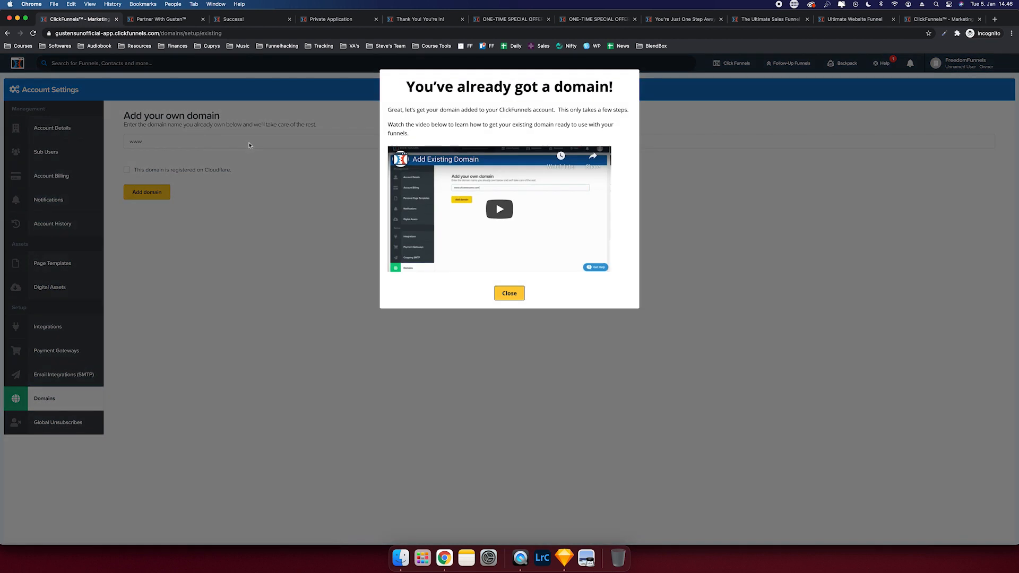
click(506, 293)
click(296, 142)
text(partnerwithgusten.cm)
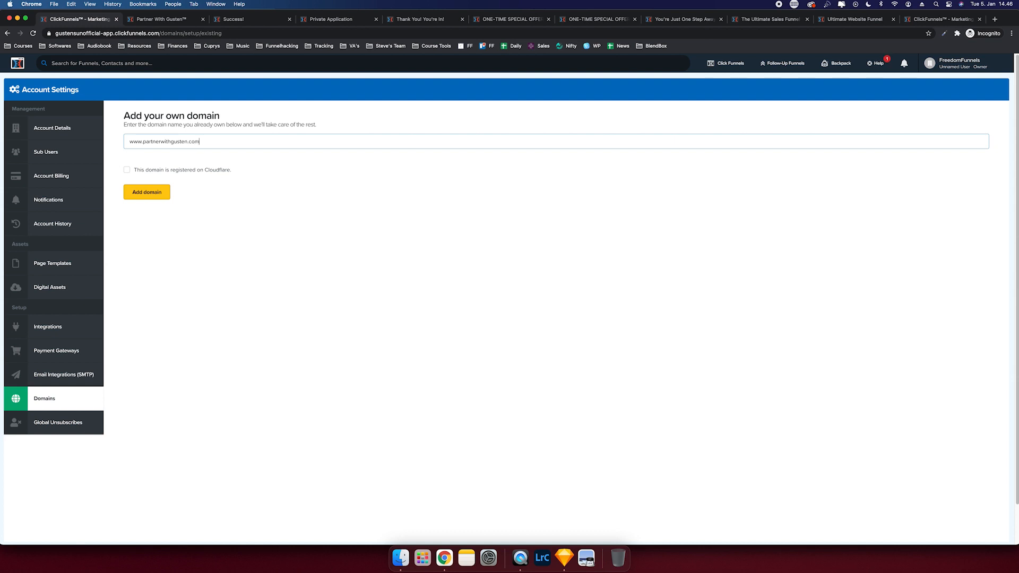
click(173, 170)
click(152, 194)
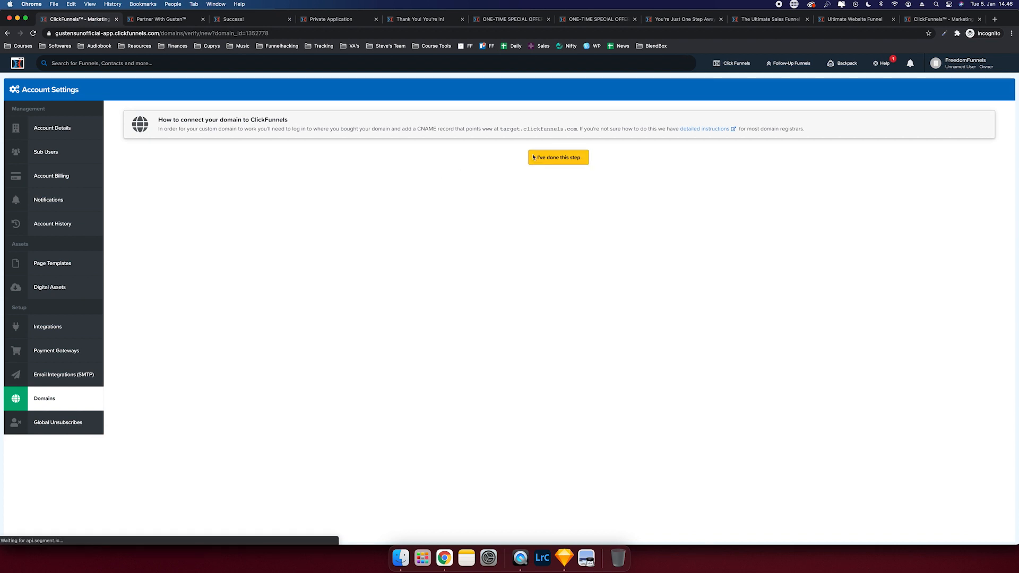
- Mark the DNS step done, note the www CNAME to target.clickfunnels.com, and bring up Namecheap
click(534, 157)
click(509, 313)
drag(482, 129, 576, 128)
click(548, 124)
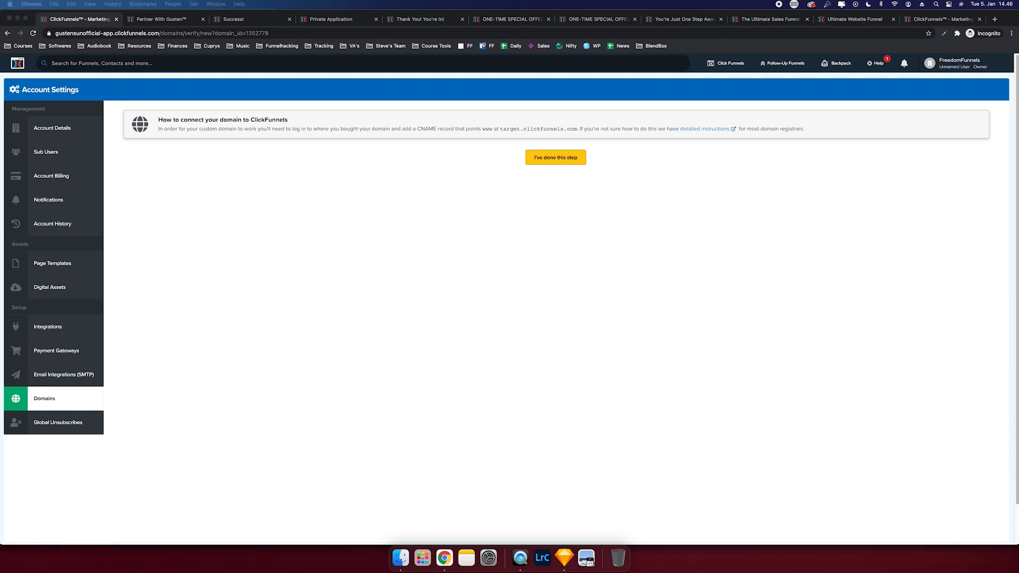
drag(610, 572, 625, 2)
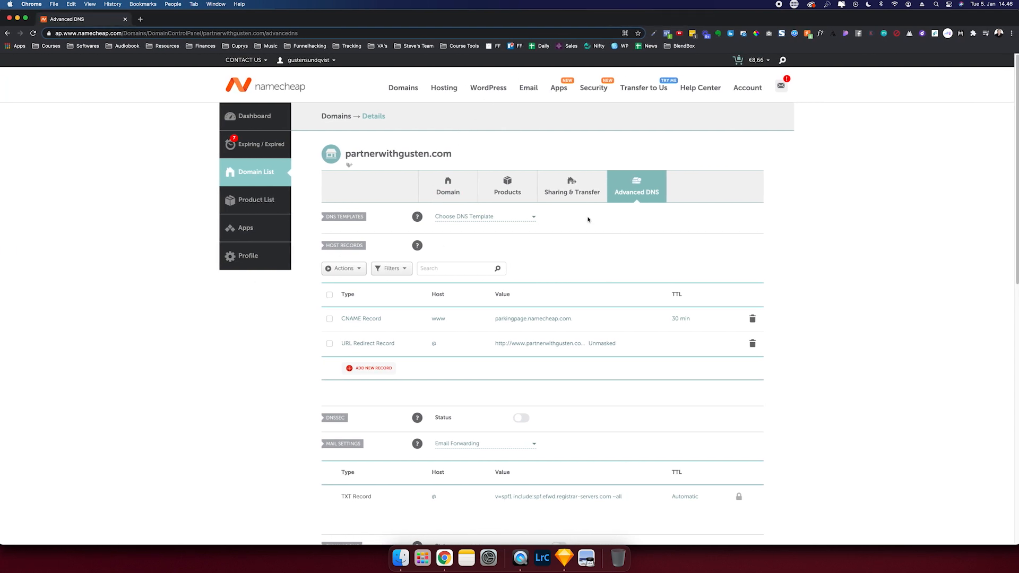
- Delete the old URL redirect and parkingpage.namecheap.com CNAME host records
click(752, 343)
click(718, 382)
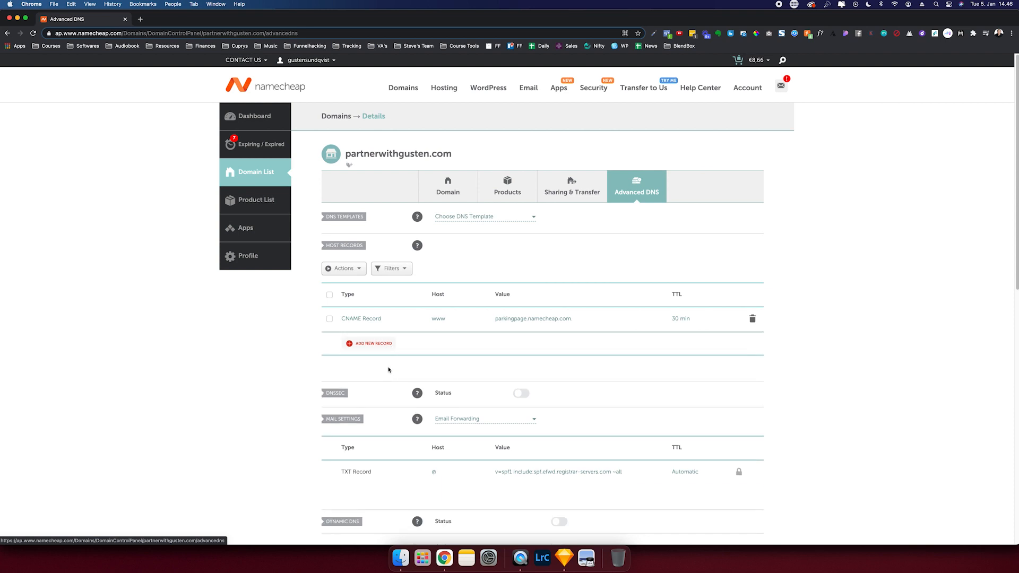
click(752, 318)
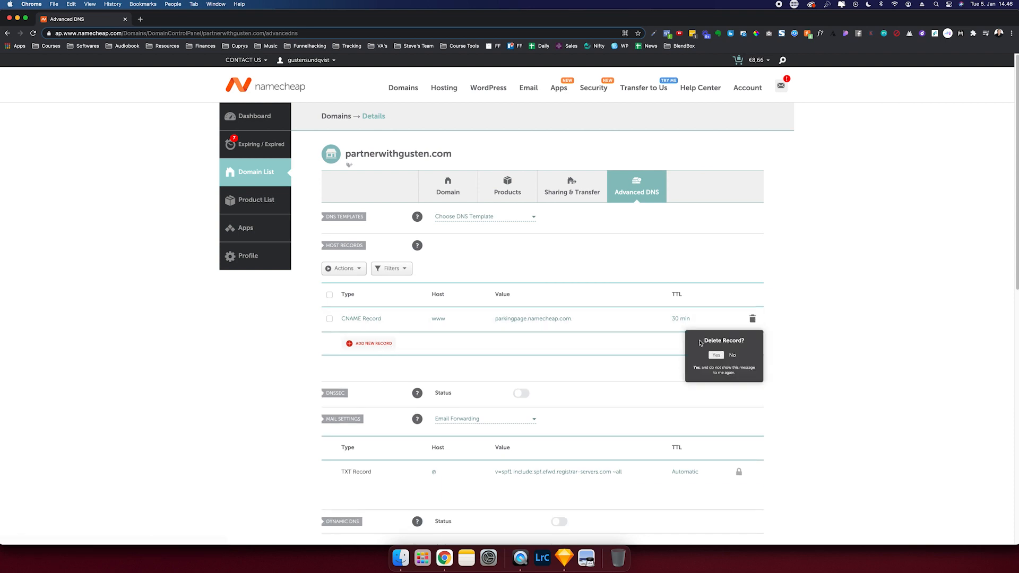
click(716, 355)
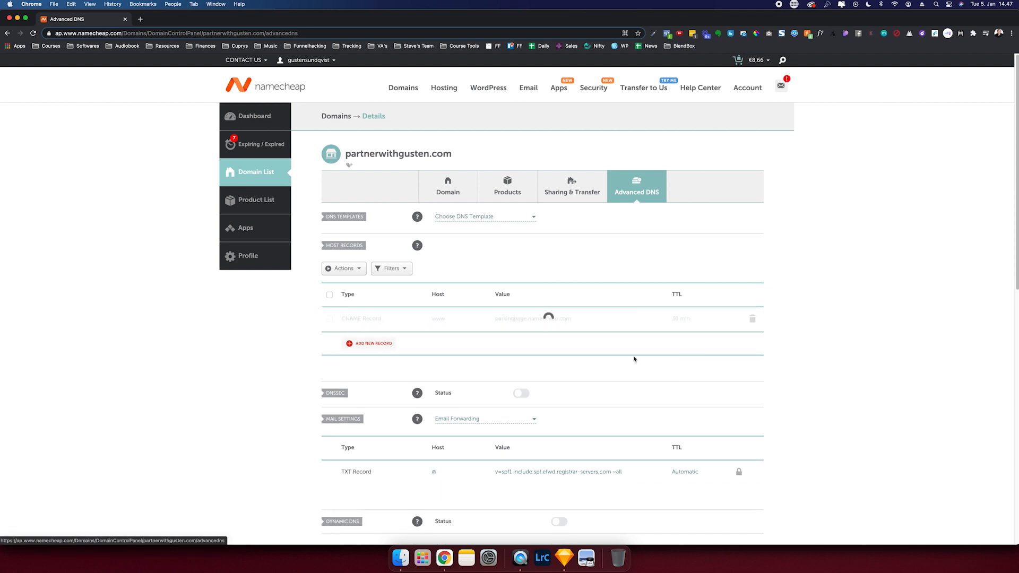
- Add a new host record of type URL Redirect Record
click(363, 346)
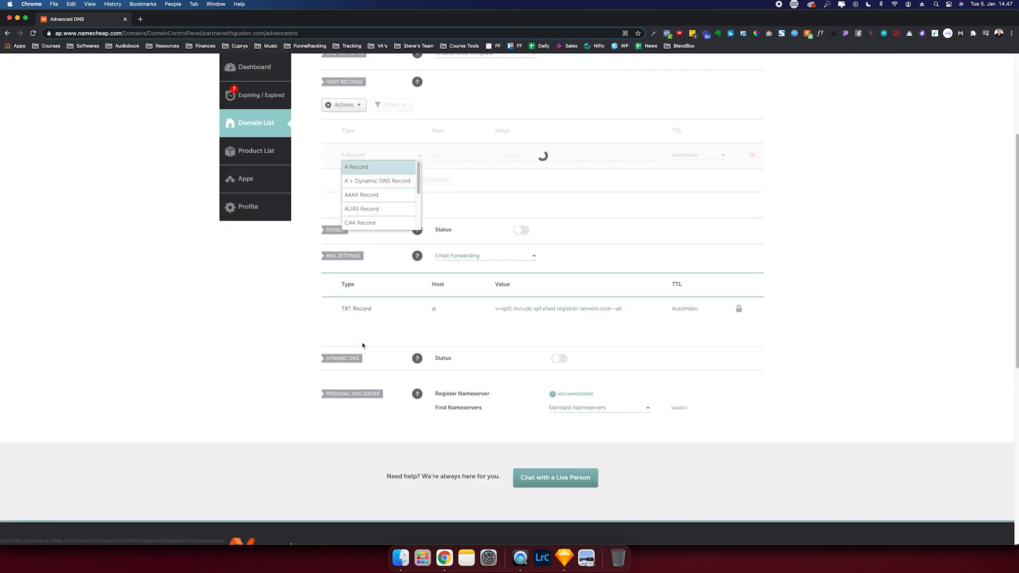
click(304, 323)
click(383, 157)
scroll(365, 207, down, 2)
click(365, 221)
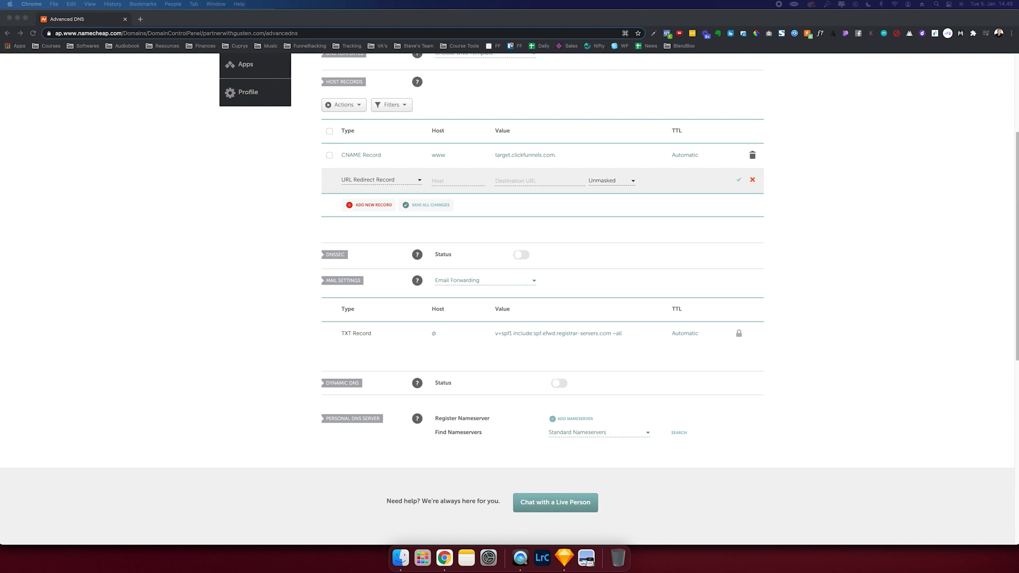
click(465, 181)
text(@)
click(504, 181)
text(https://www.partnerwithgusten.com/)
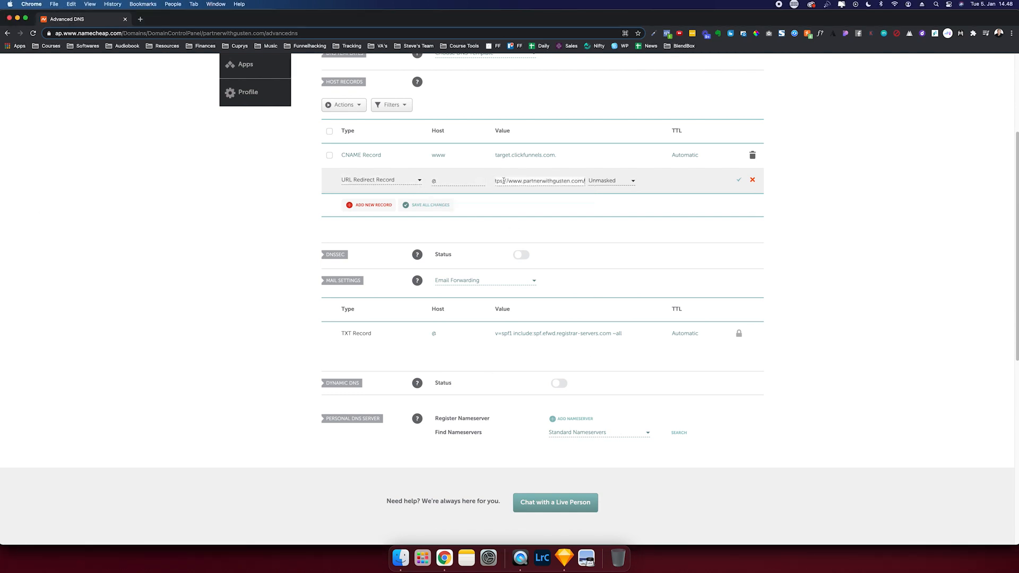
drag(518, 181, 595, 179)
key(super+c)
click(498, 181)
click(605, 180)
click(607, 223)
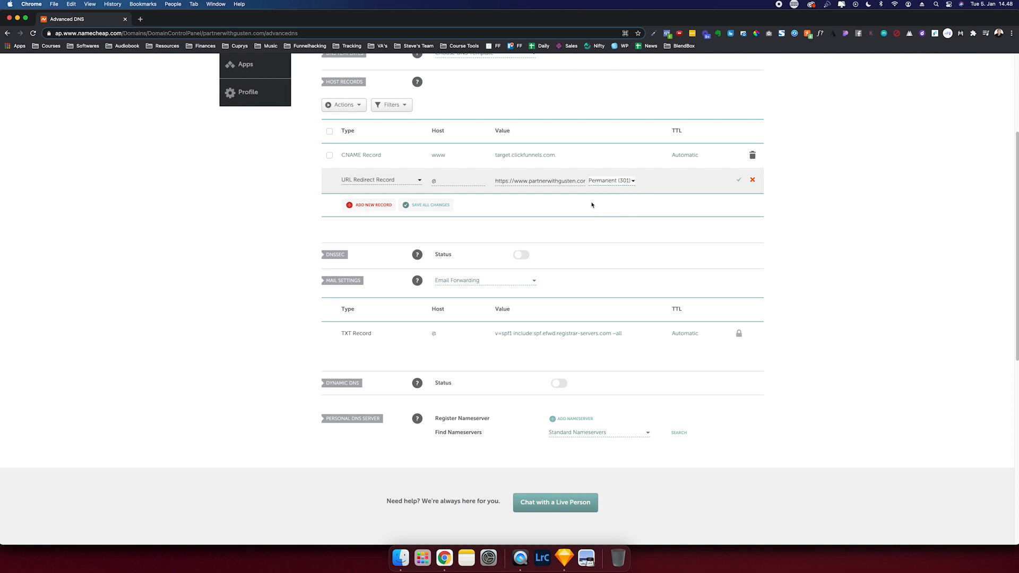
click(738, 180)
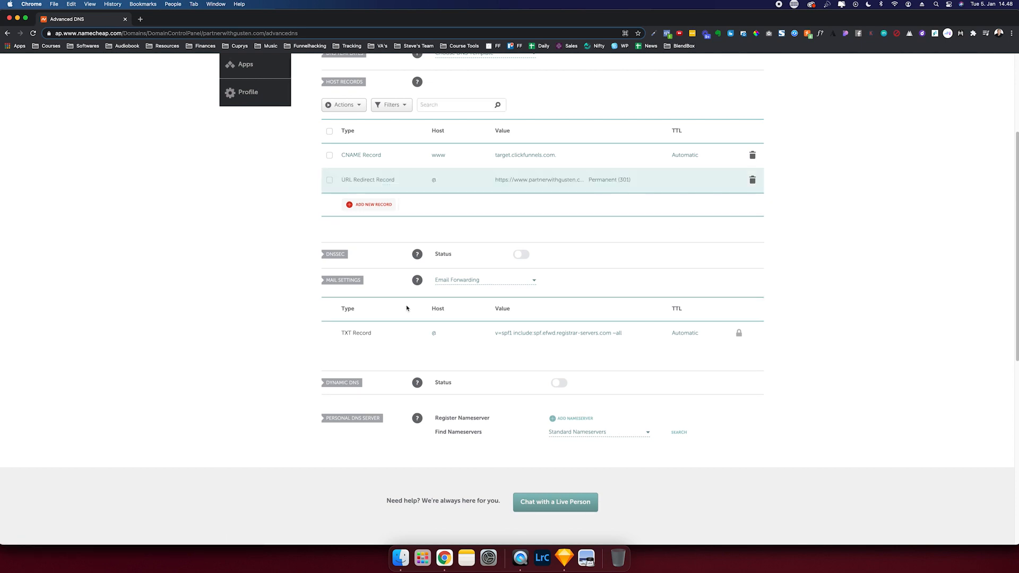
scroll(590, 269, down, 2)
scroll(608, 270, up, 6)
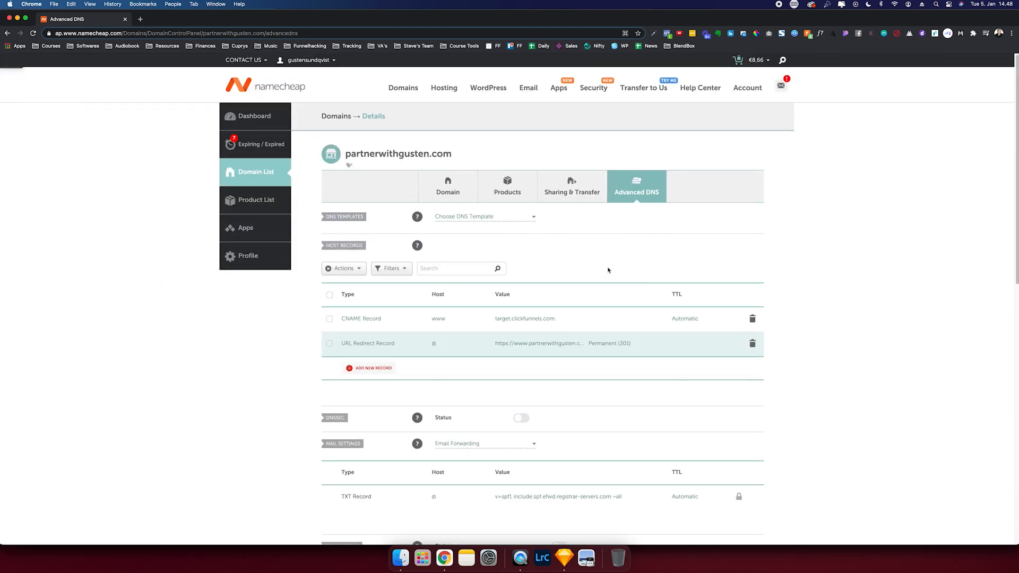
click(457, 199)
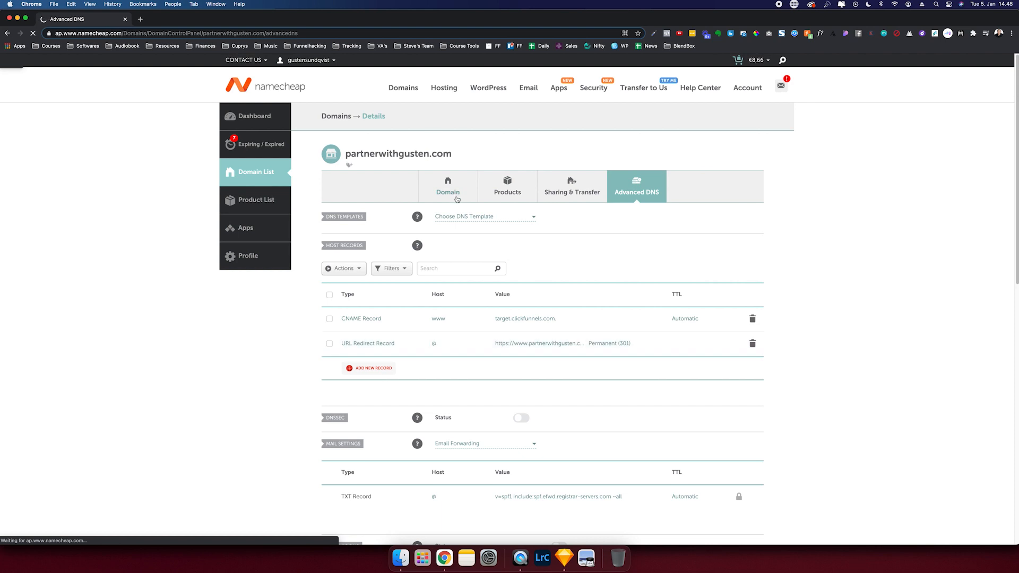
scroll(447, 313, down, 2)
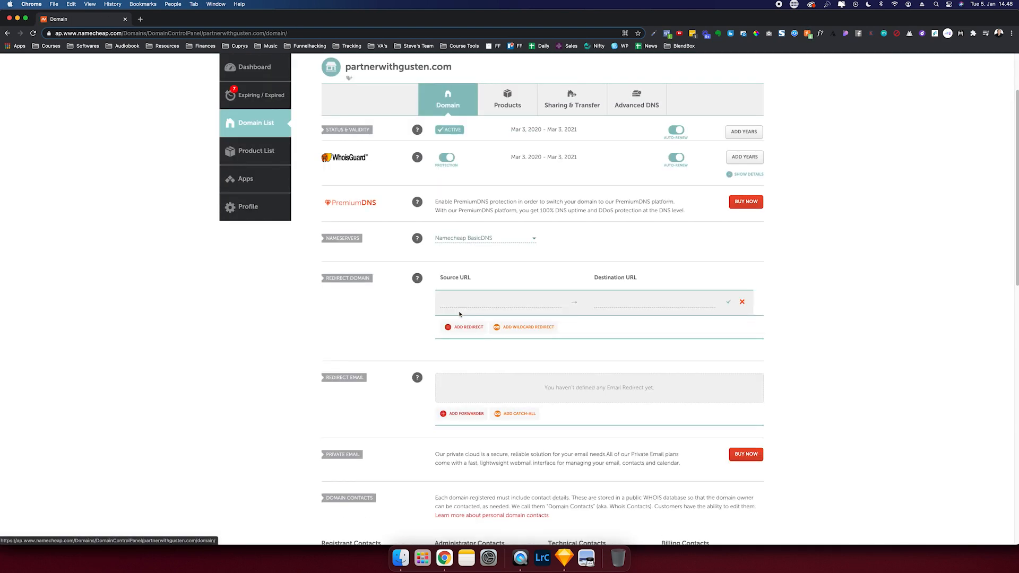
click(459, 301)
text(par)
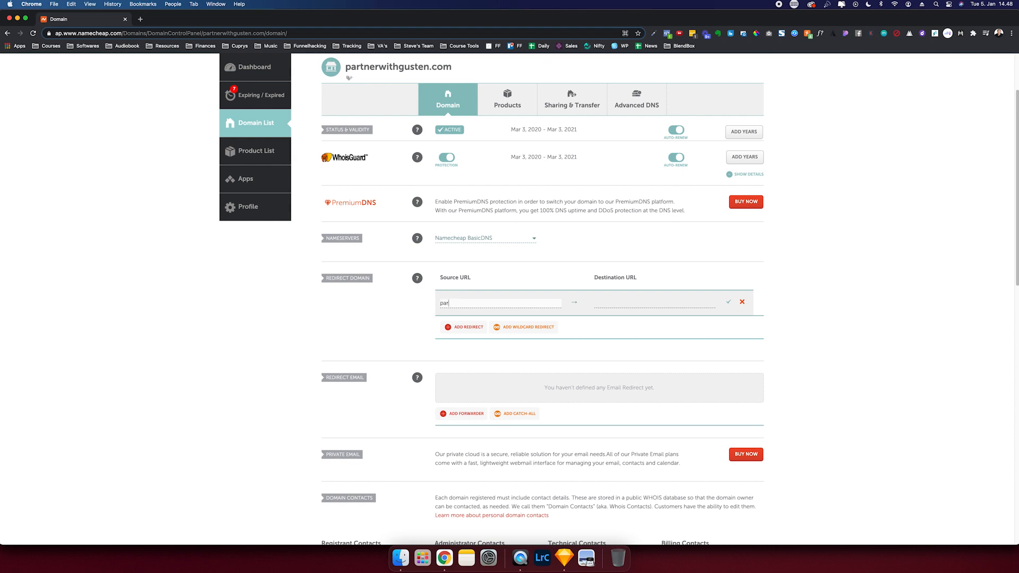
text(tnerwithgusten.com)
key(Tab)
key(super+v)
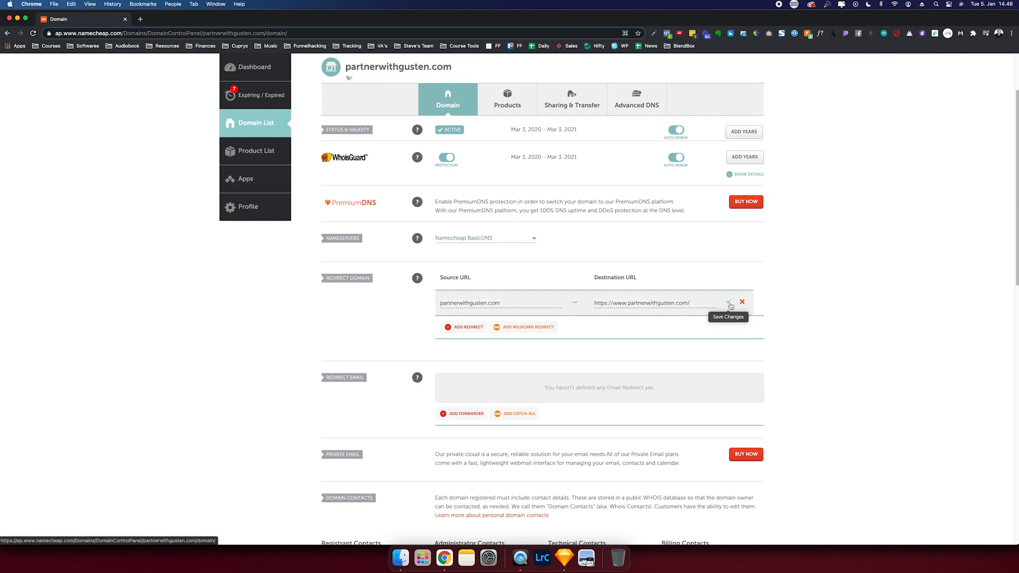
click(729, 304)
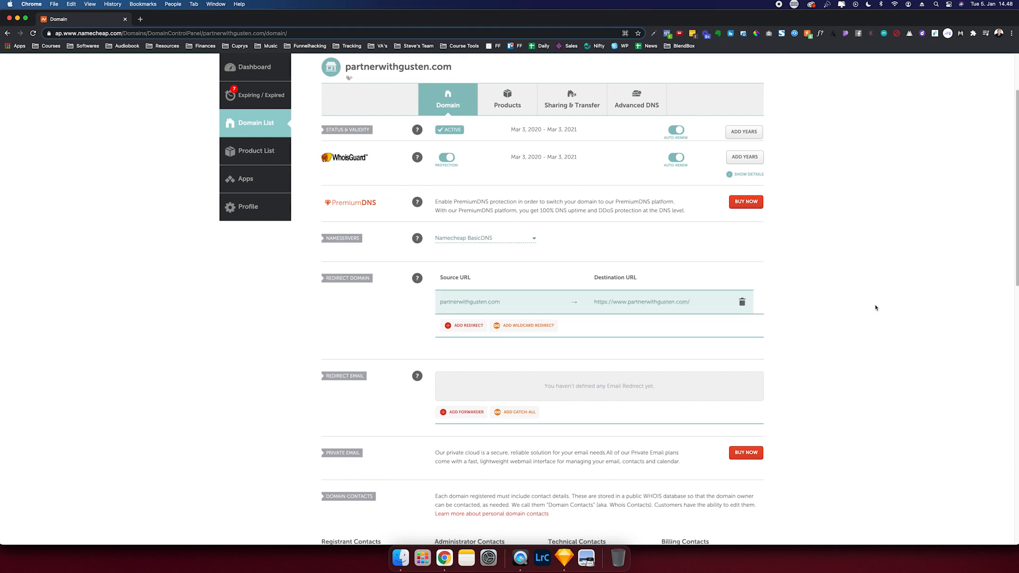
scroll(876, 308, down, 5)
scroll(875, 306, up, 7)
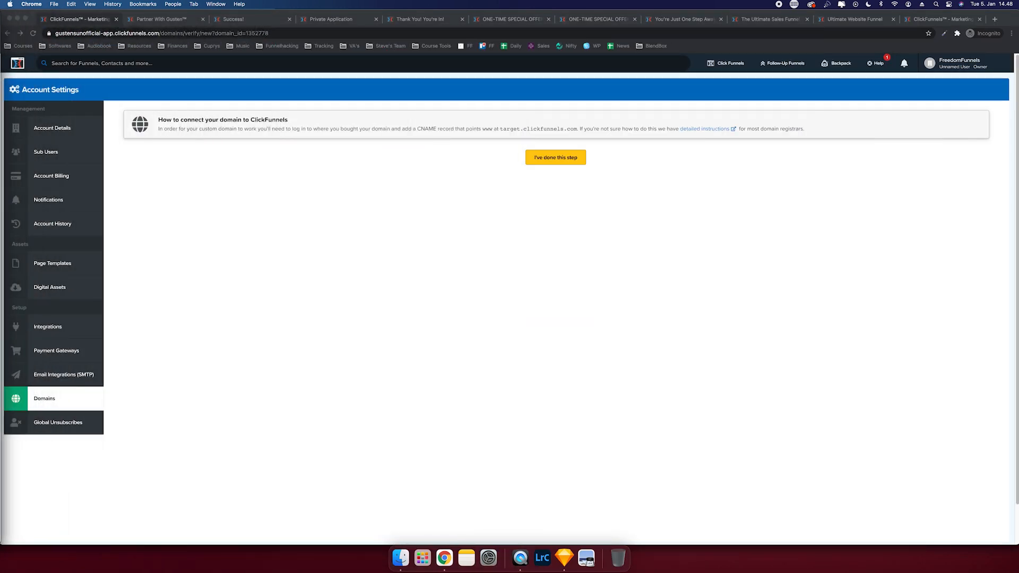
- Confirm the CNAME step and associate the Free Course & Funnel Template funnel with the domain
click(578, 163)
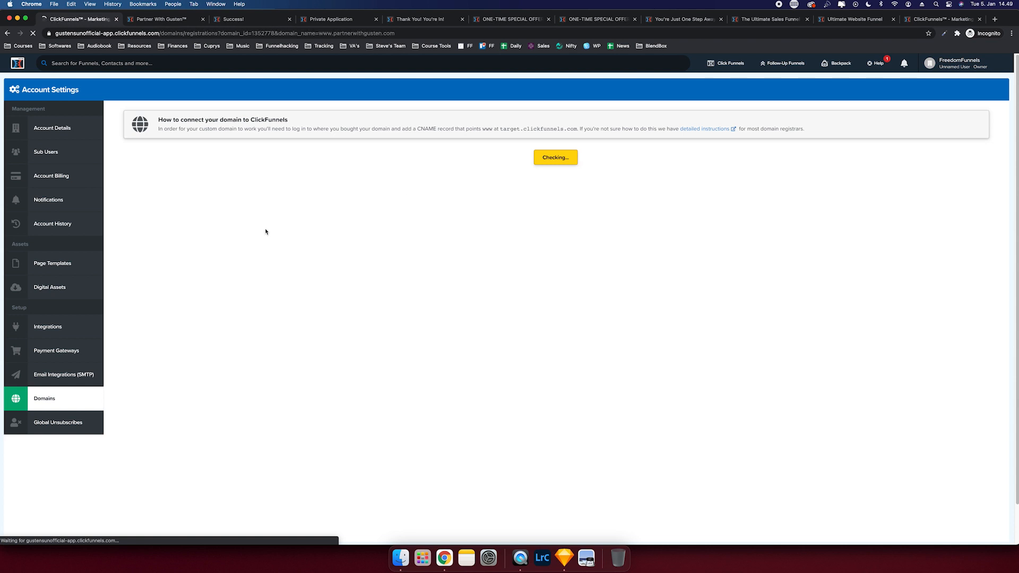
click(333, 332)
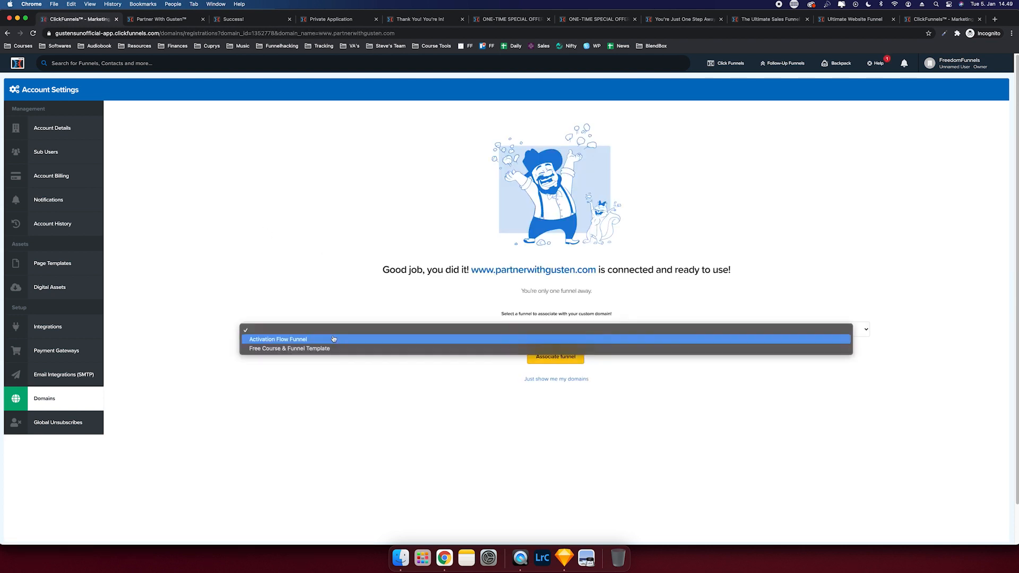
click(330, 348)
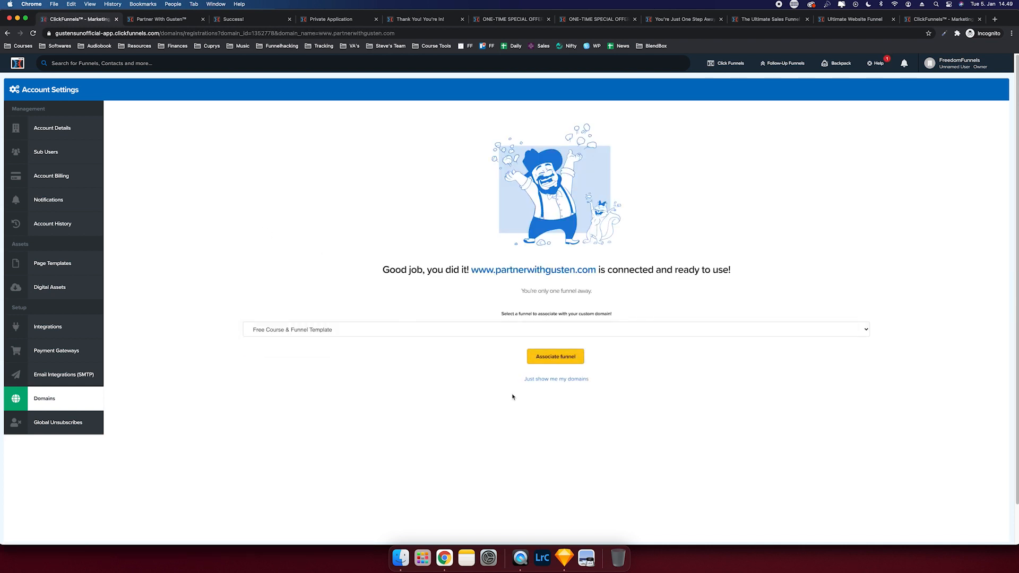
click(546, 358)
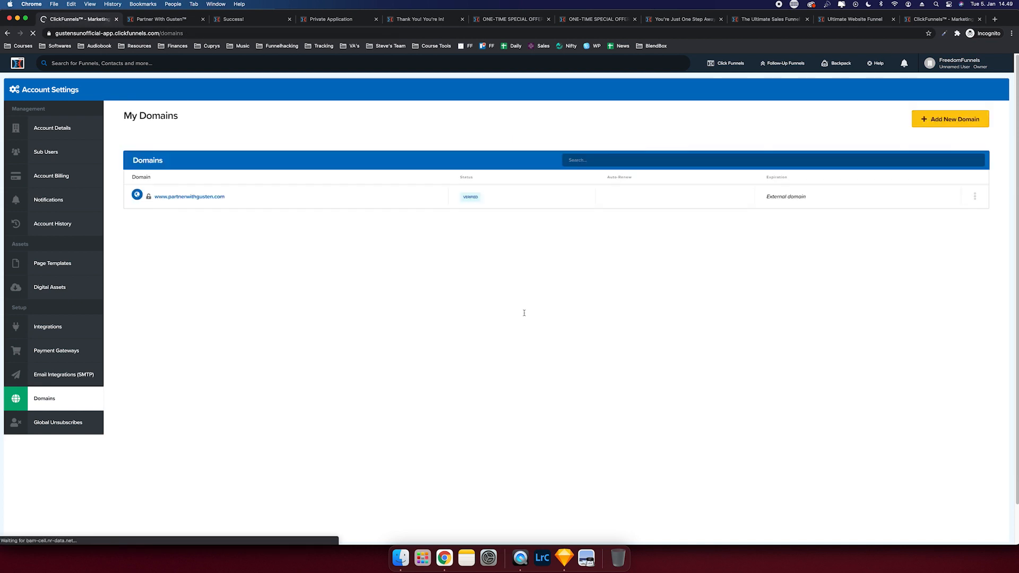
- Make the Optin page the domain's root page and 404 page, saving each
click(221, 198)
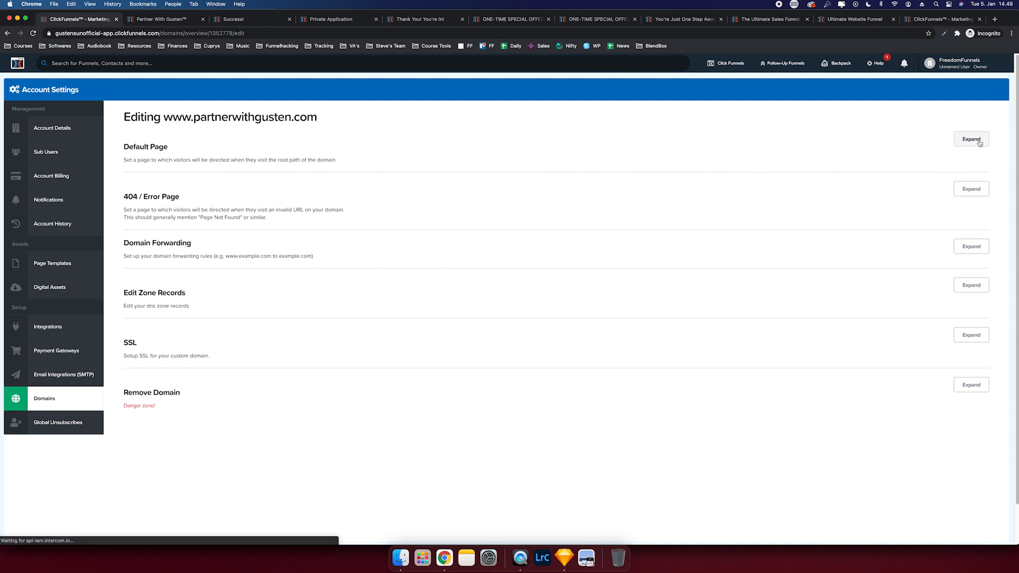
click(970, 139)
click(340, 186)
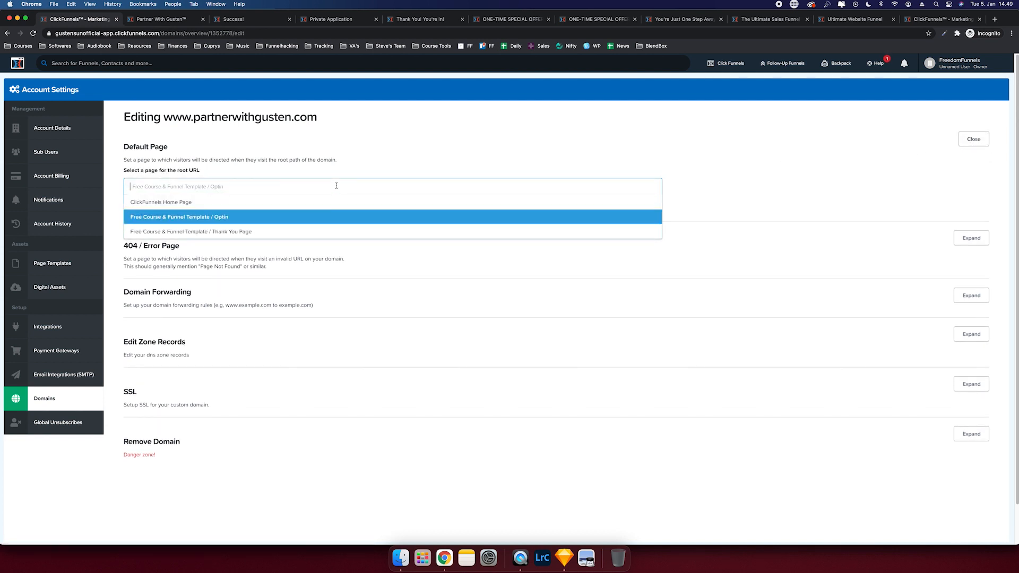
click(222, 217)
click(142, 208)
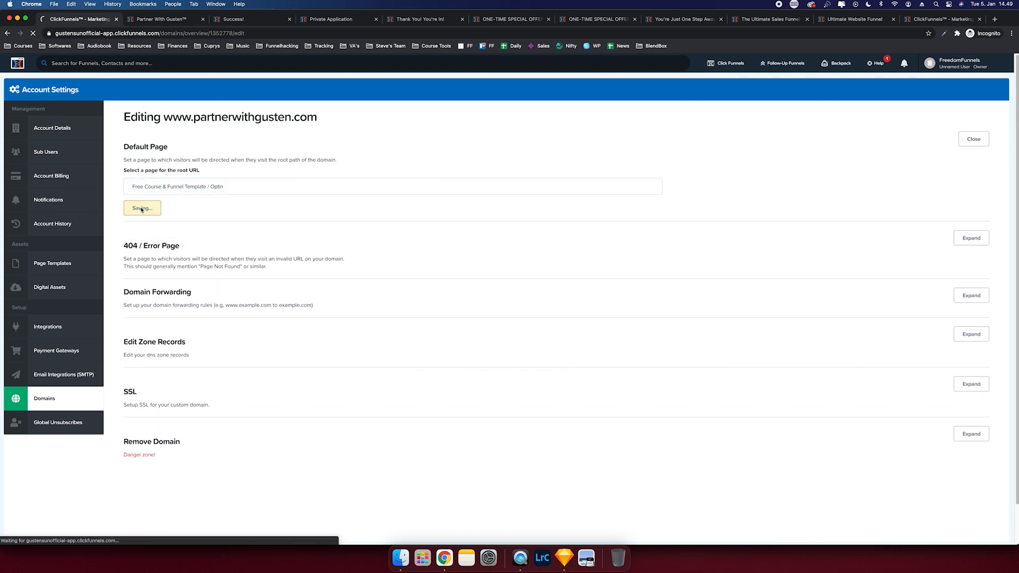
click(147, 266)
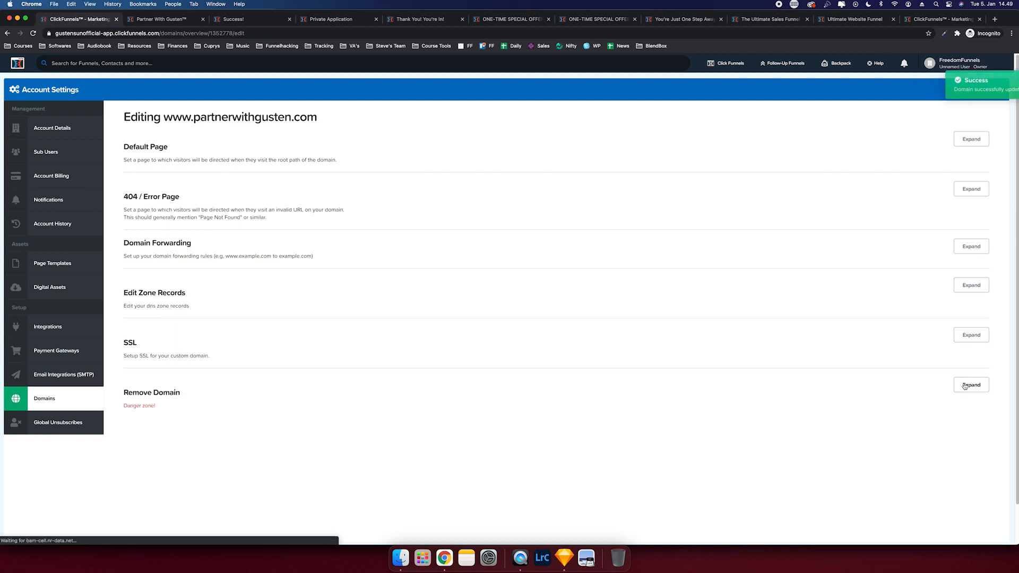
click(970, 335)
click(158, 384)
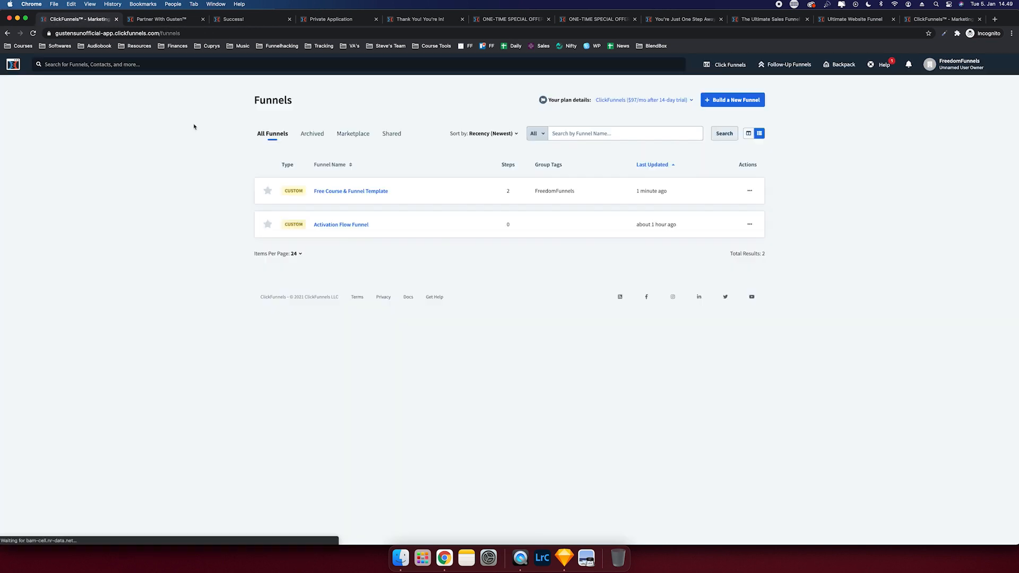
click(353, 193)
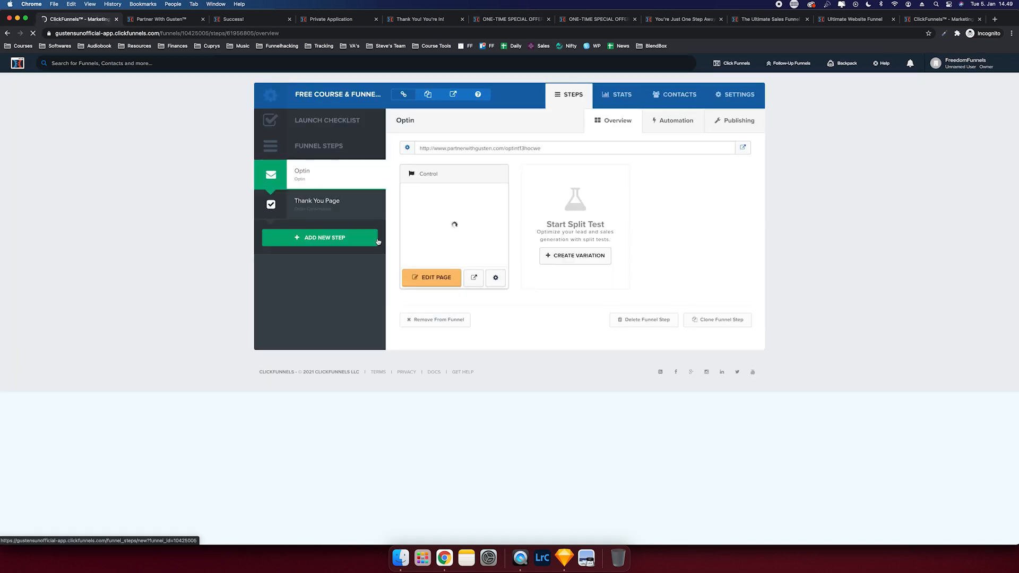
- Review the funnel's settings, leaving its domain unchanged
click(730, 93)
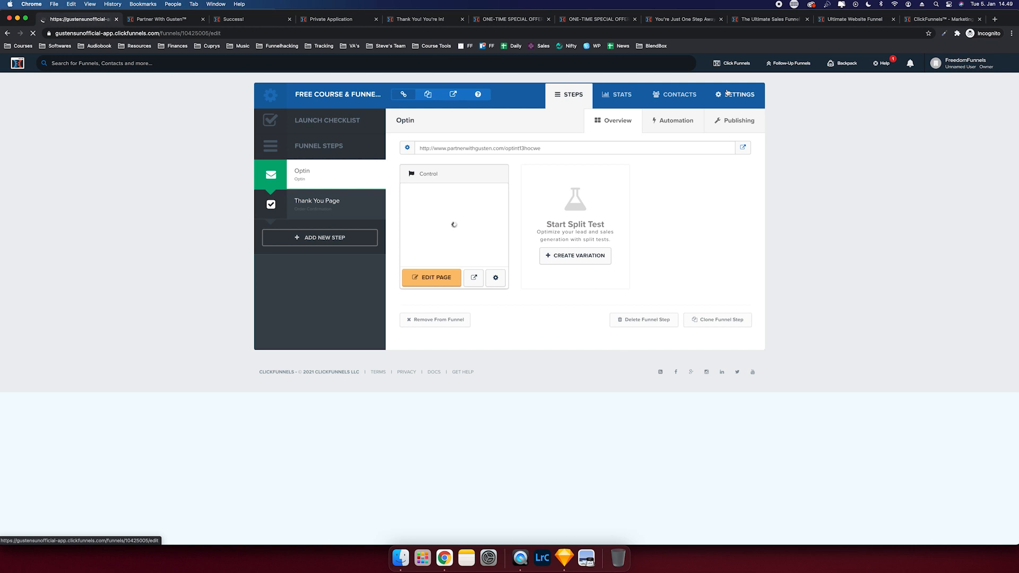
click(467, 199)
click(519, 172)
click(607, 197)
scroll(404, 162, down, 4)
scroll(395, 158, up, 4)
click(565, 95)
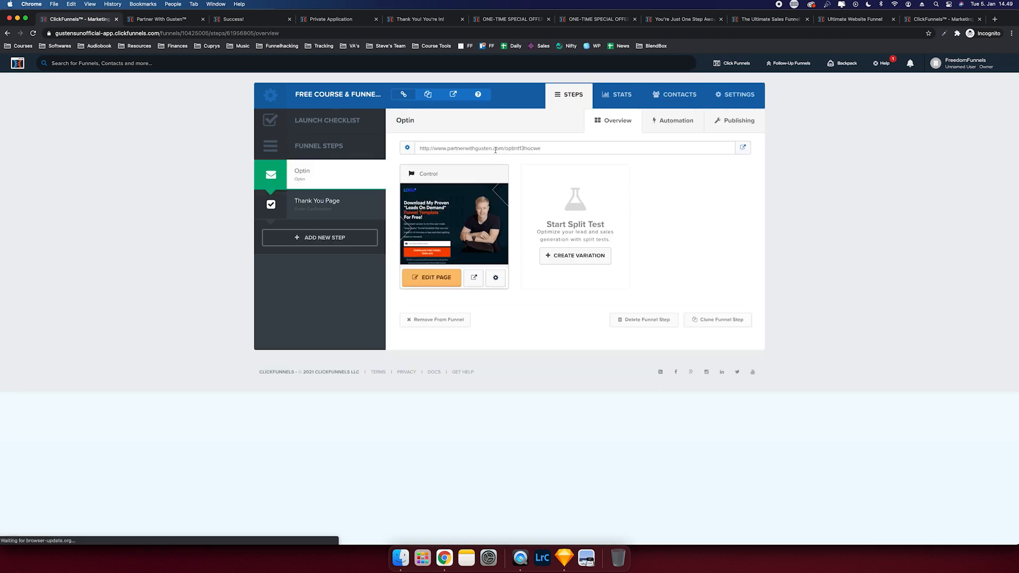
- Change the Optin step's path to free and update the funnel step
click(407, 147)
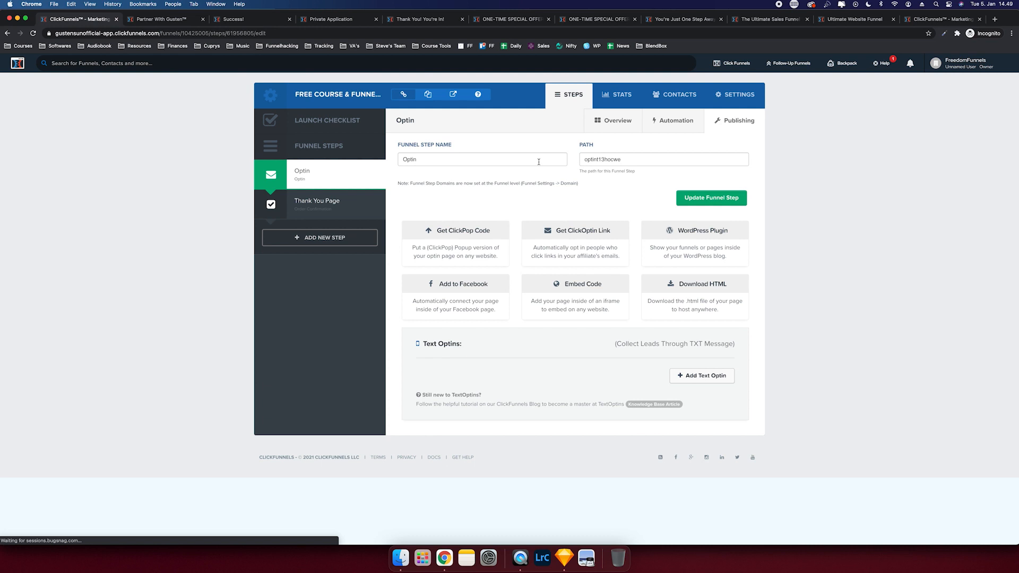
double_click(588, 159)
text(free)
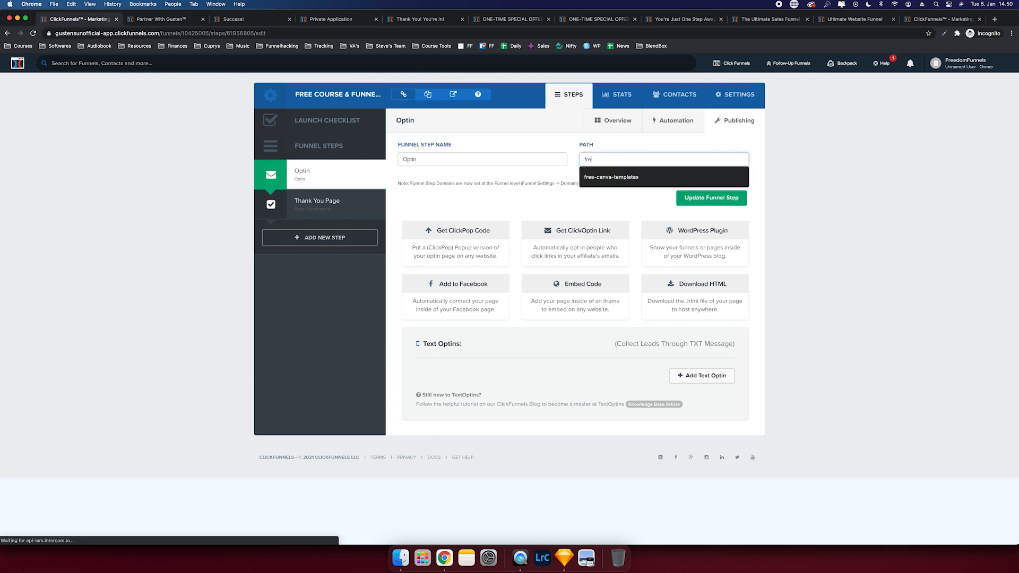
click(694, 197)
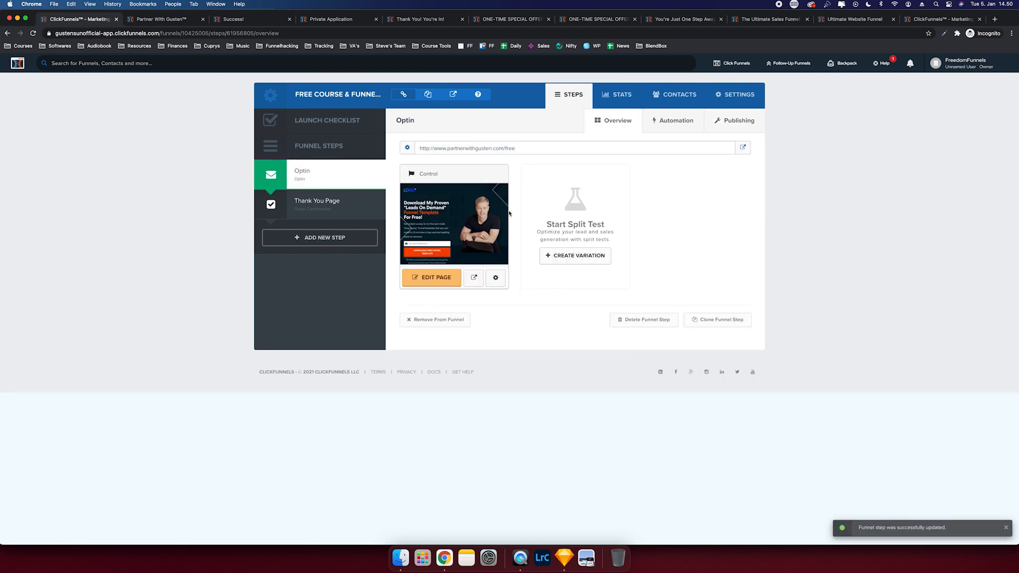
- Set the Optin page's path to free-template-course and save it
click(499, 275)
key(Tab)
text(f)
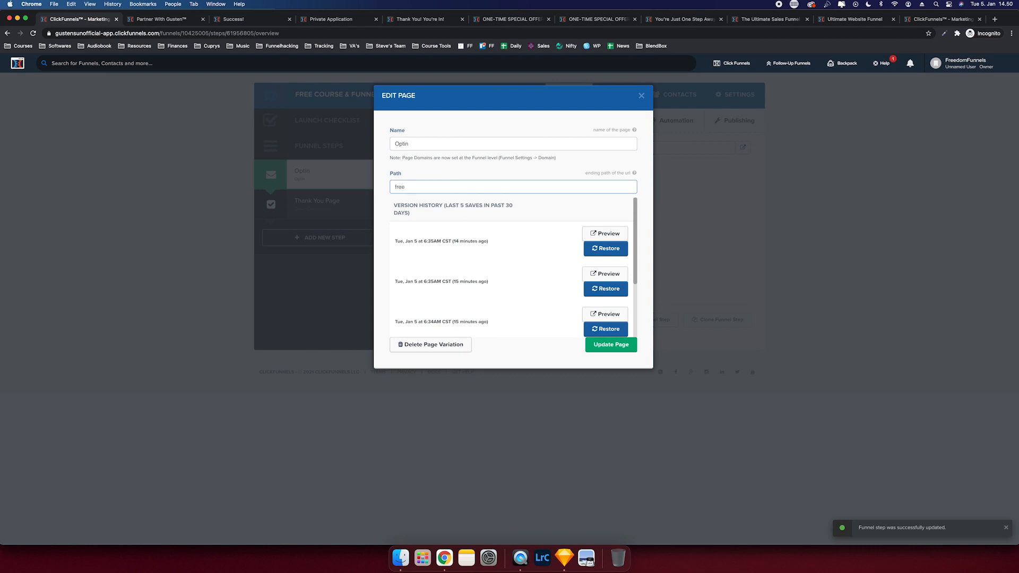
text(ree-template-course)
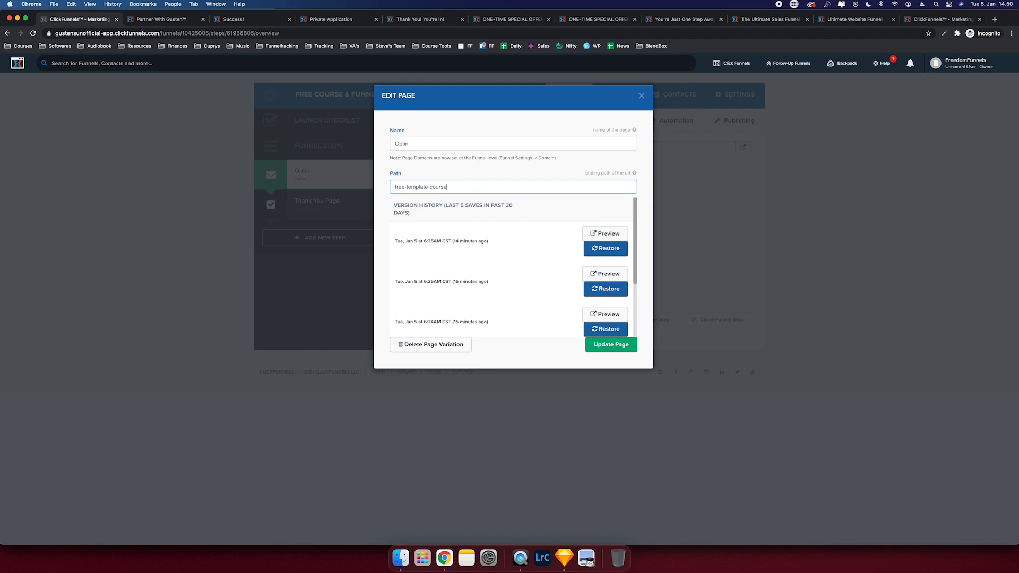
click(594, 345)
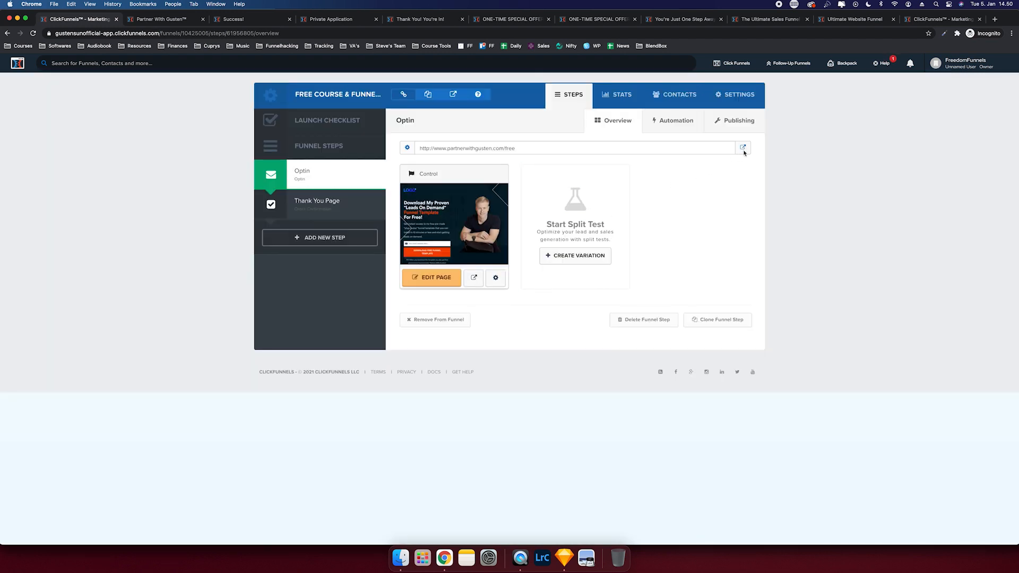
click(742, 147)
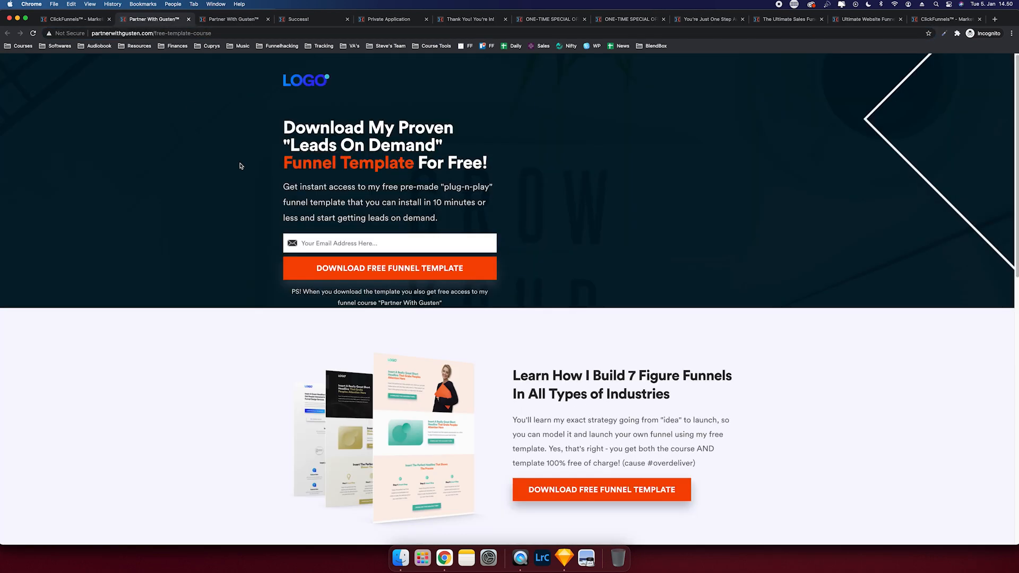
- Submit the live opt-in form using a saved e-mail address
scroll(239, 164, down, 15)
scroll(240, 168, up, 15)
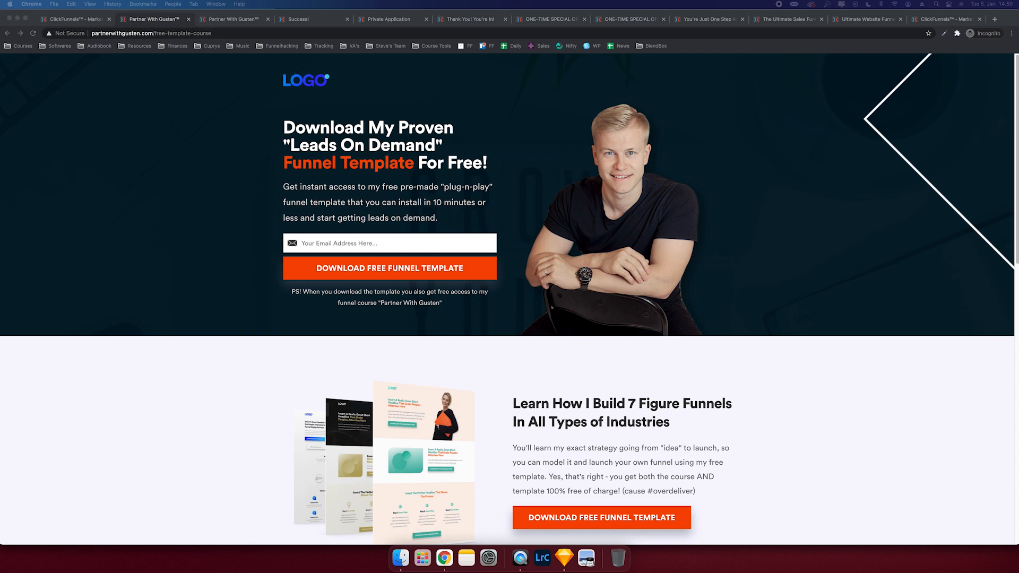
click(116, 291)
click(287, 249)
click(392, 271)
click(391, 271)
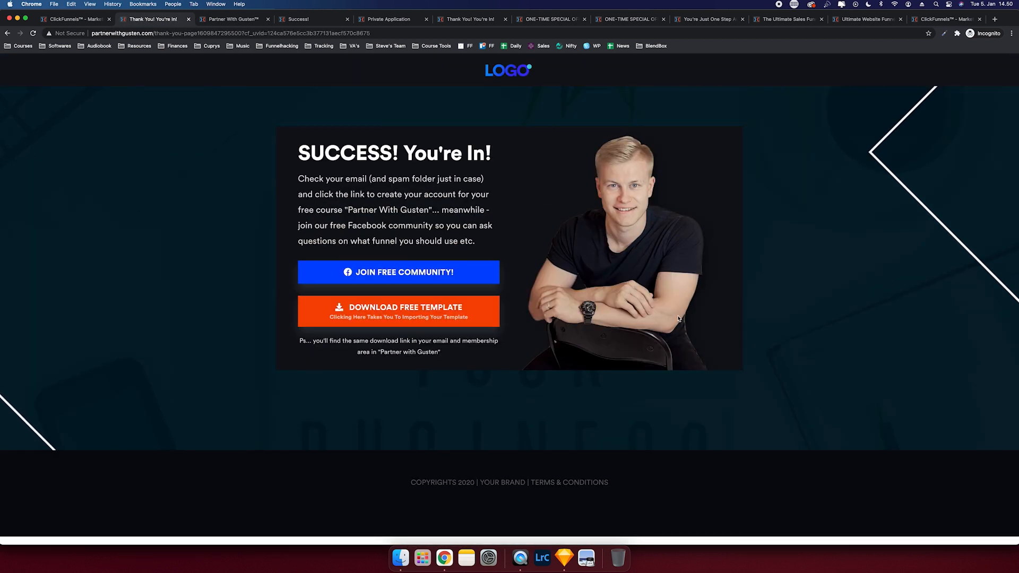
- Test the thank-you page's community group and free template download buttons, then return to the funnel
click(429, 274)
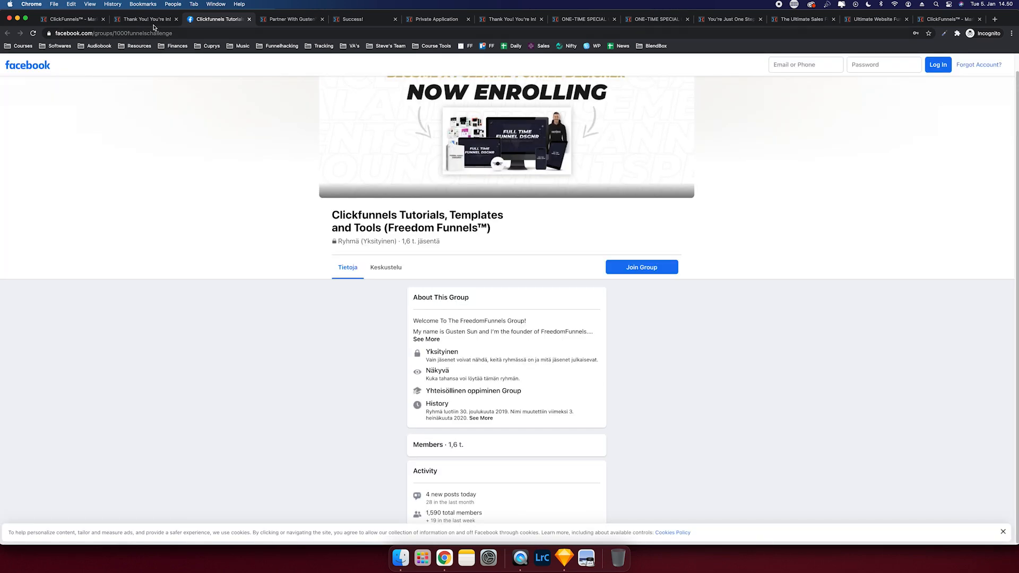
click(153, 19)
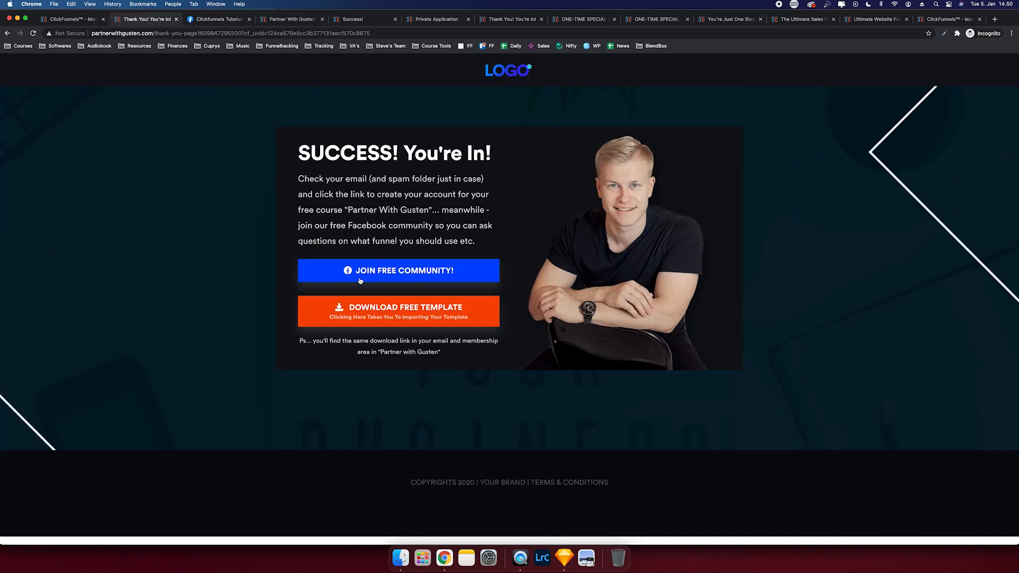
click(373, 303)
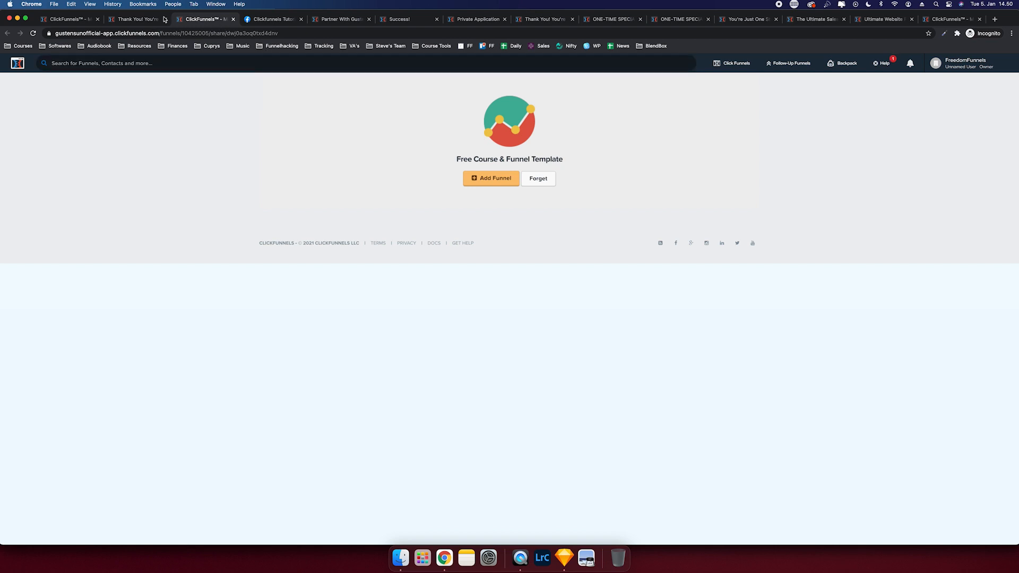
click(137, 19)
click(78, 20)
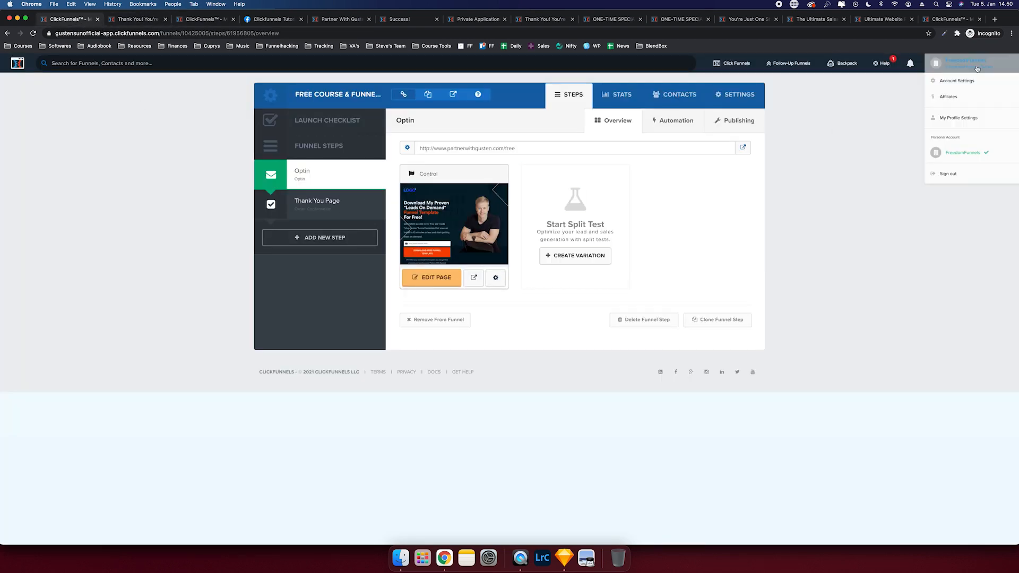
click(969, 83)
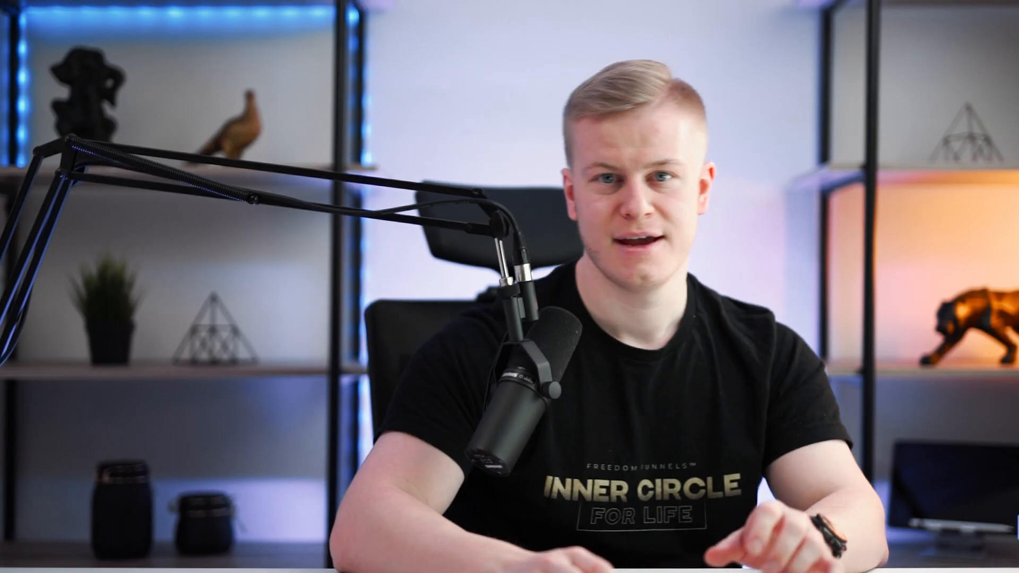
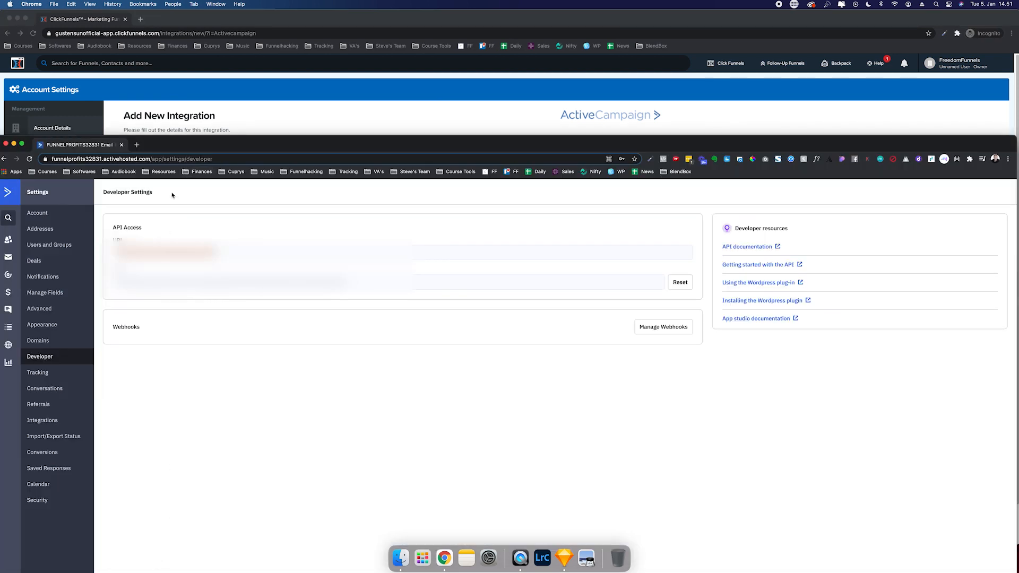
- Paste the ActiveCampaign API URL and API key into the form and add the FreedomFunnels AC integration
triple_click(178, 253)
key(super+c)
key(super+grave)
click(191, 237)
key(super+v)
click(135, 198)
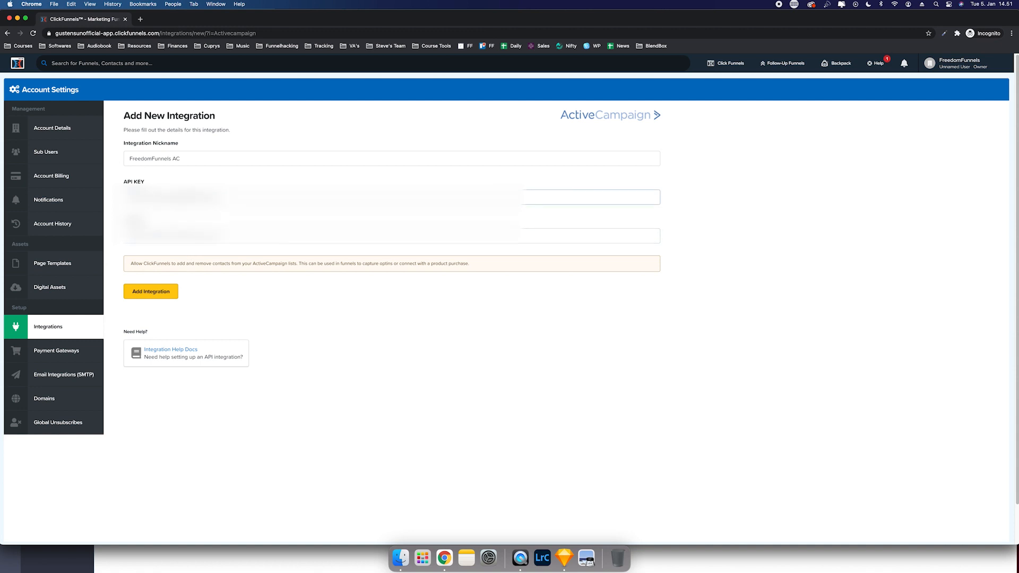
key(super+a)
key(BackSpace)
click(165, 545)
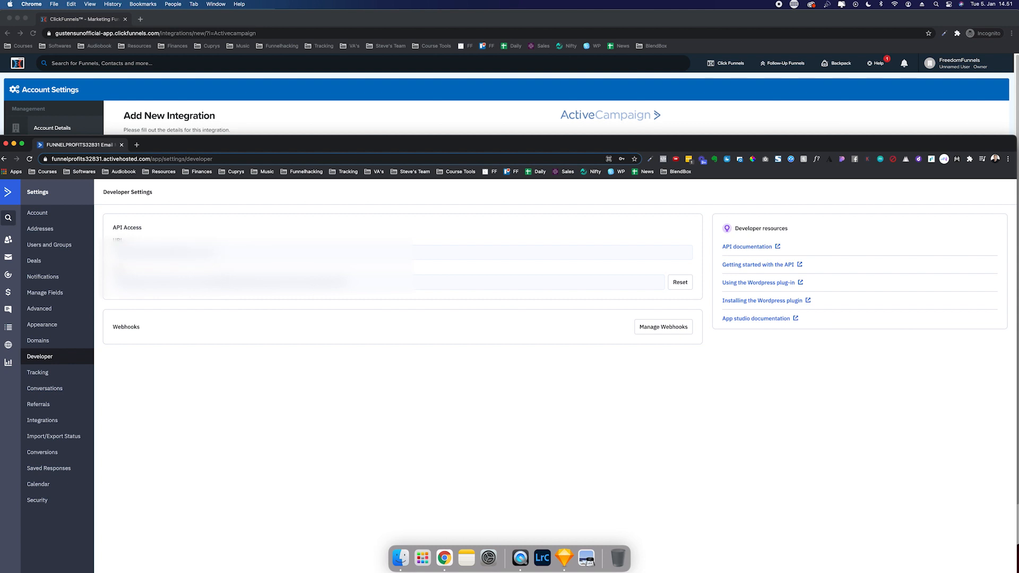
click(186, 116)
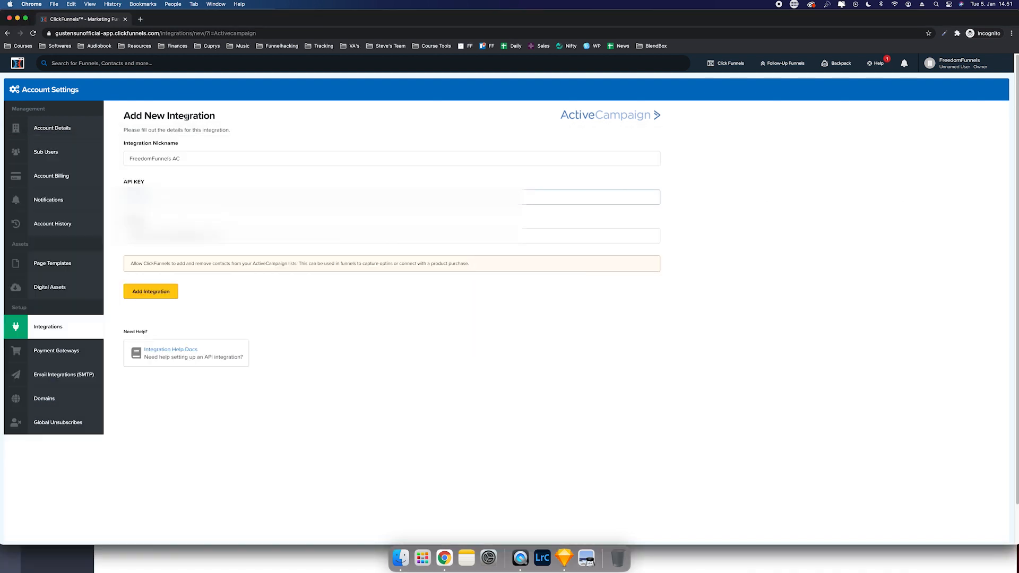
key(super+v)
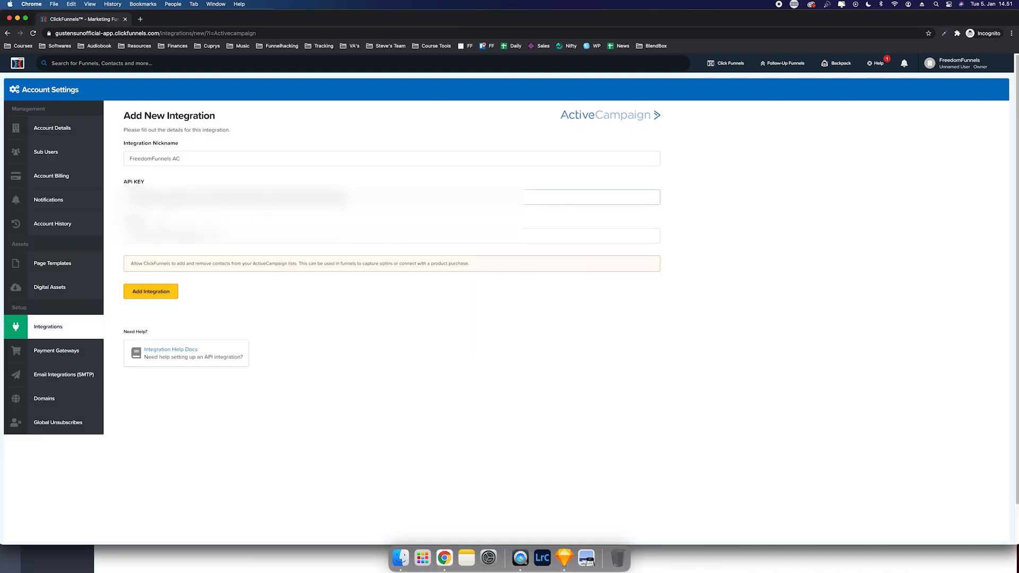
click(145, 293)
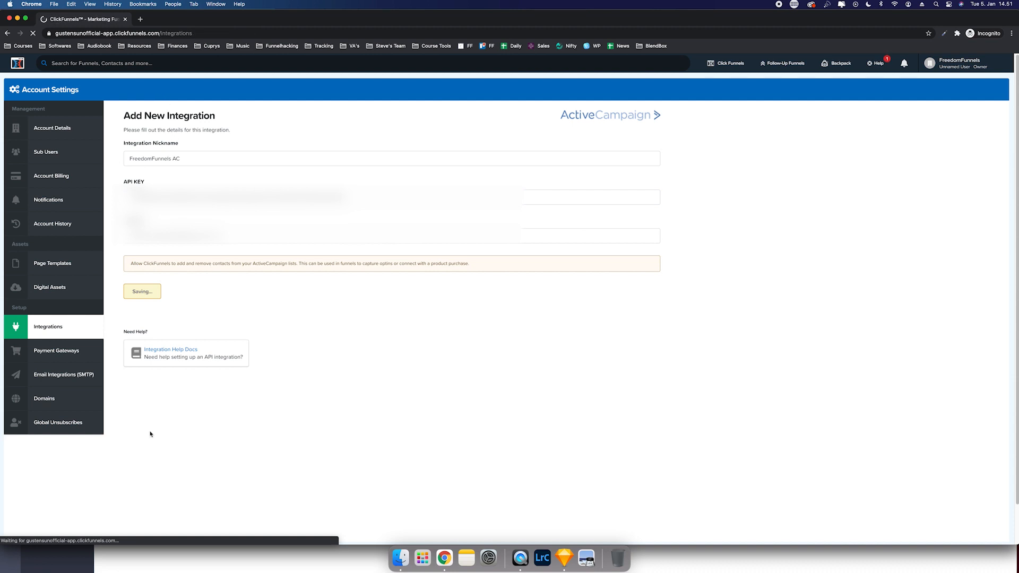
- Move the ActiveCampaign window to another display and go to the Funnels list
click(116, 563)
drag(181, 148, 0, 21)
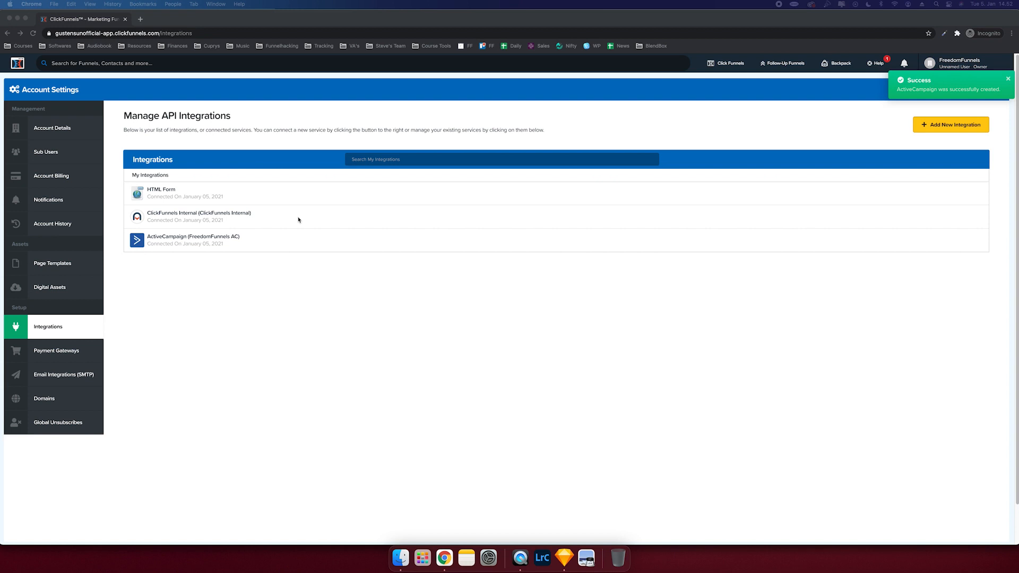
click(298, 255)
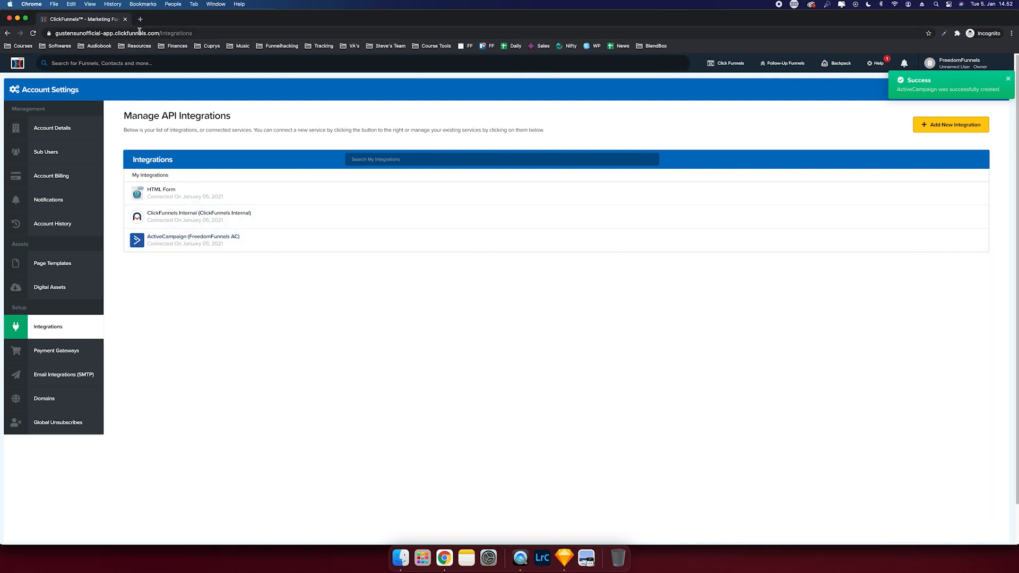
mouse_move(727, 60)
click(722, 80)
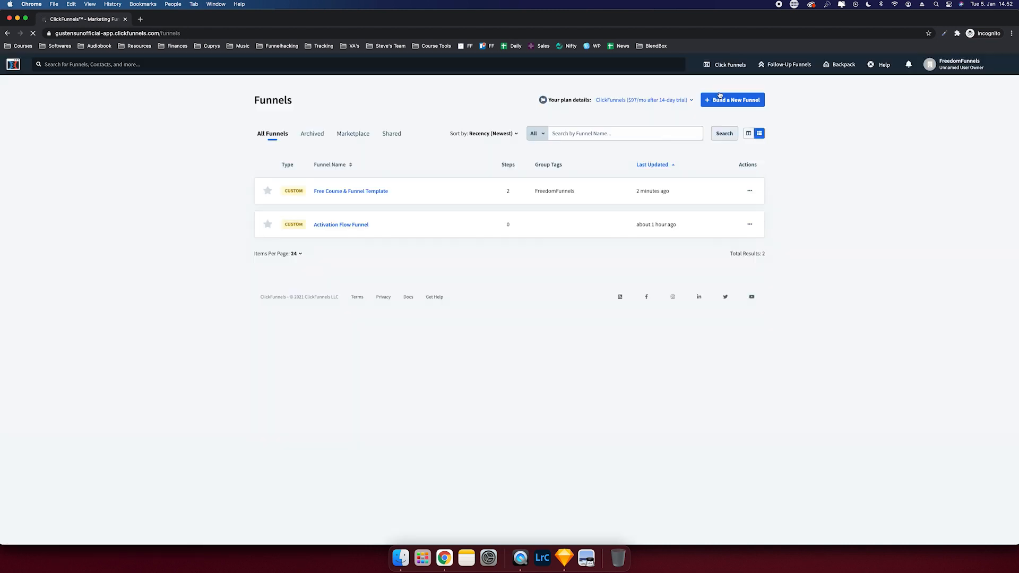
- Open the Free Course & Funnel Template funnel's Optin page editor and its integration settings
click(557, 191)
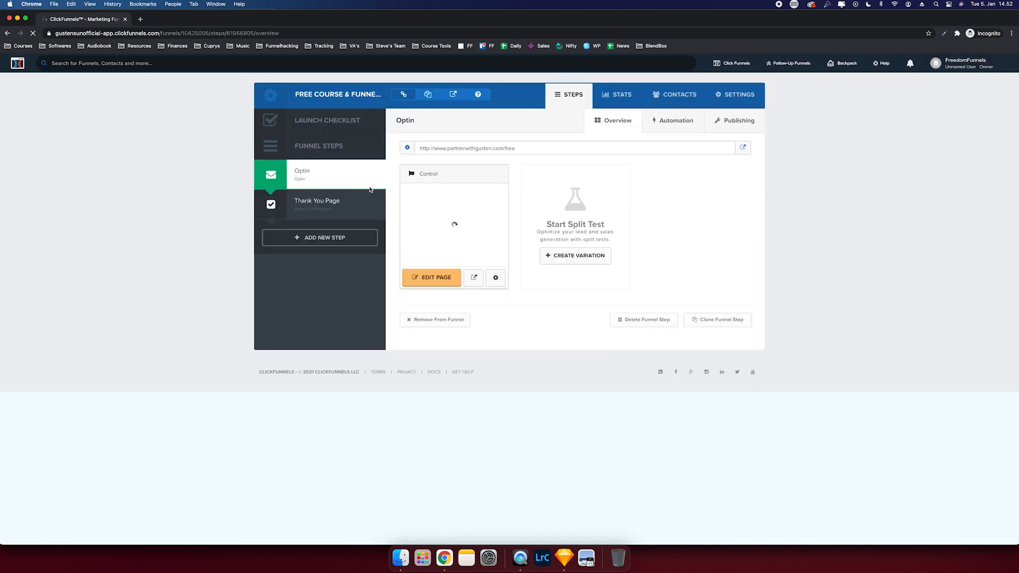
click(440, 279)
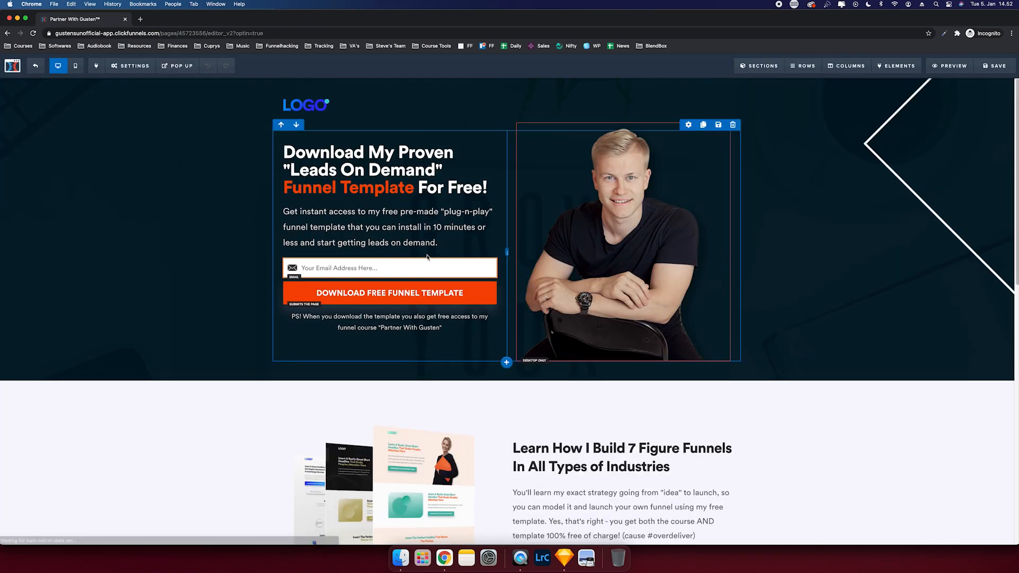
mouse_move(149, 72)
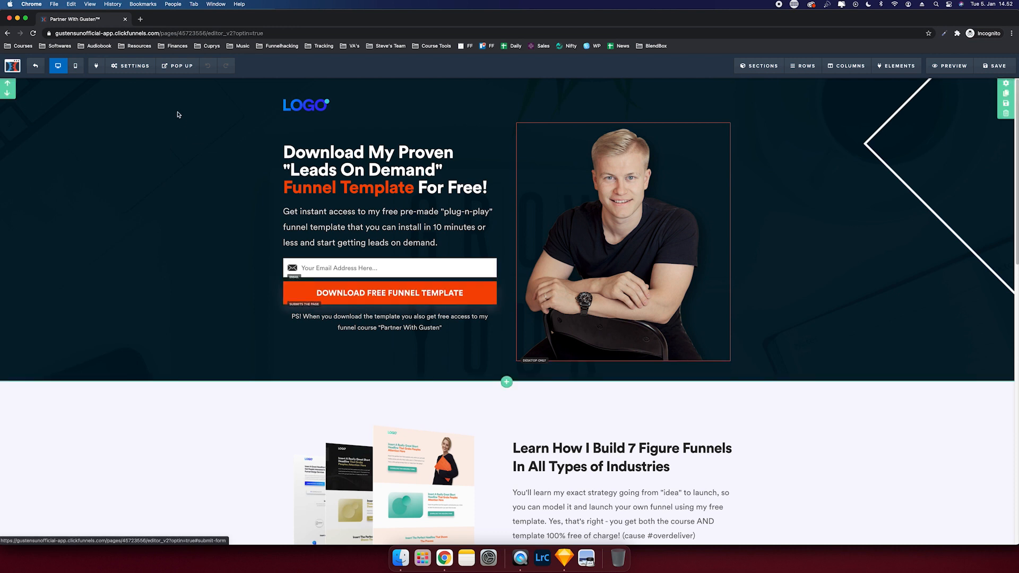
click(142, 82)
- Choose FreedomFunnels AC with the Add To List with Tag action and the Entrepreneurs list
click(931, 204)
click(942, 185)
click(942, 186)
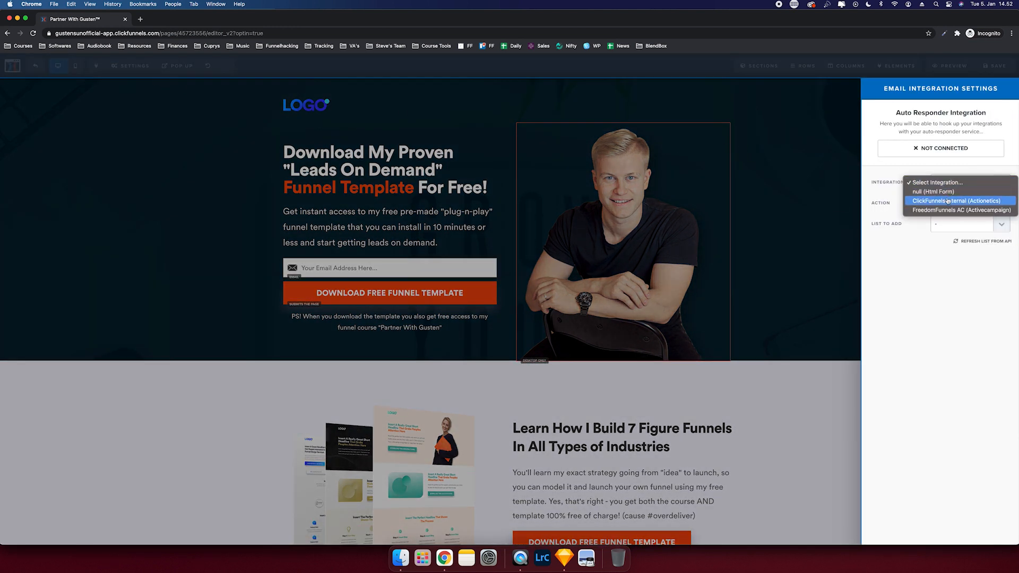
click(946, 210)
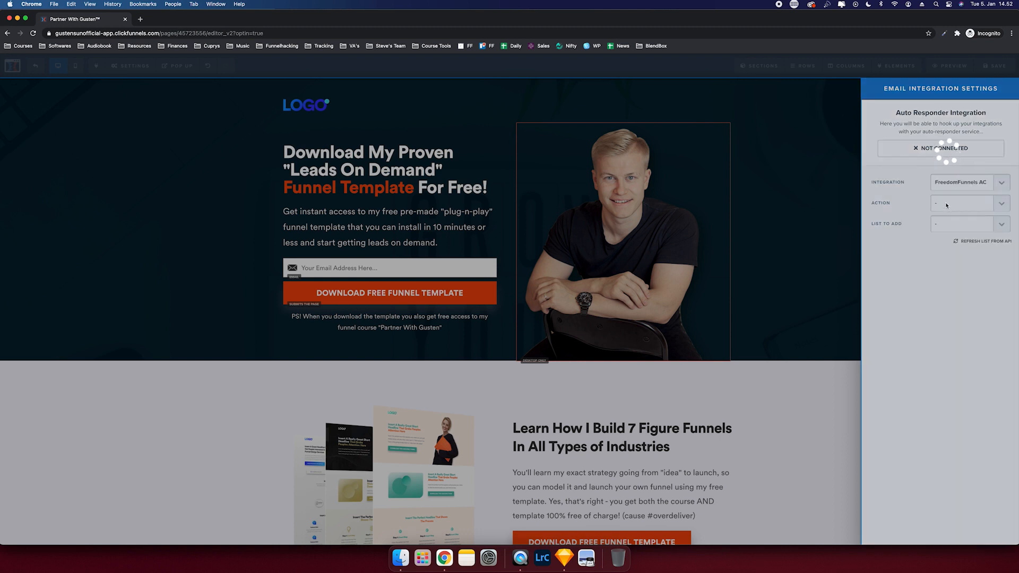
click(945, 205)
click(944, 221)
click(945, 224)
click(934, 241)
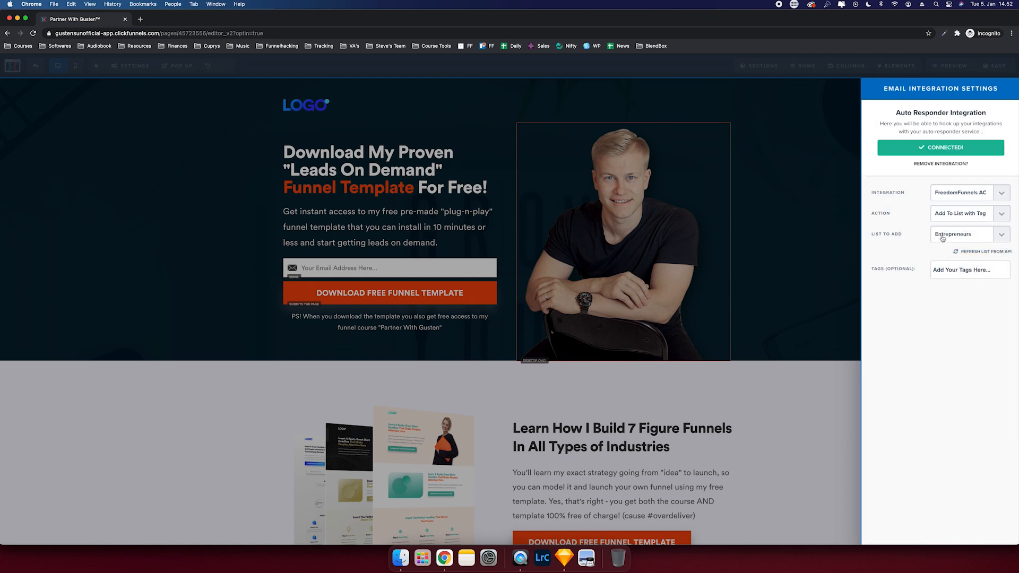
- Add the tag partnerwithgusten, close the integration settings and save the opt-in page
click(948, 268)
text(partnerwit)
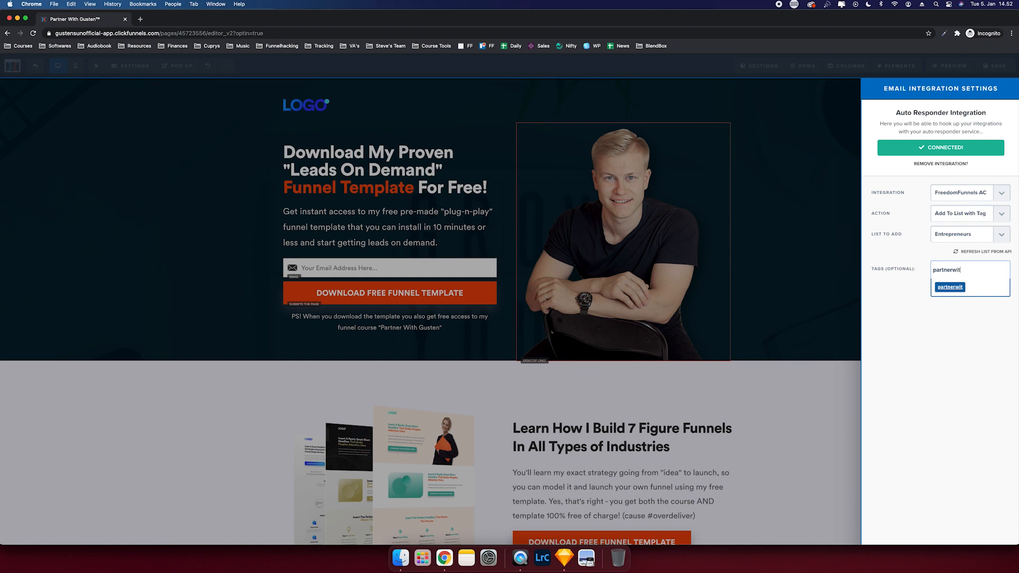
text(hgusten)
key(Return)
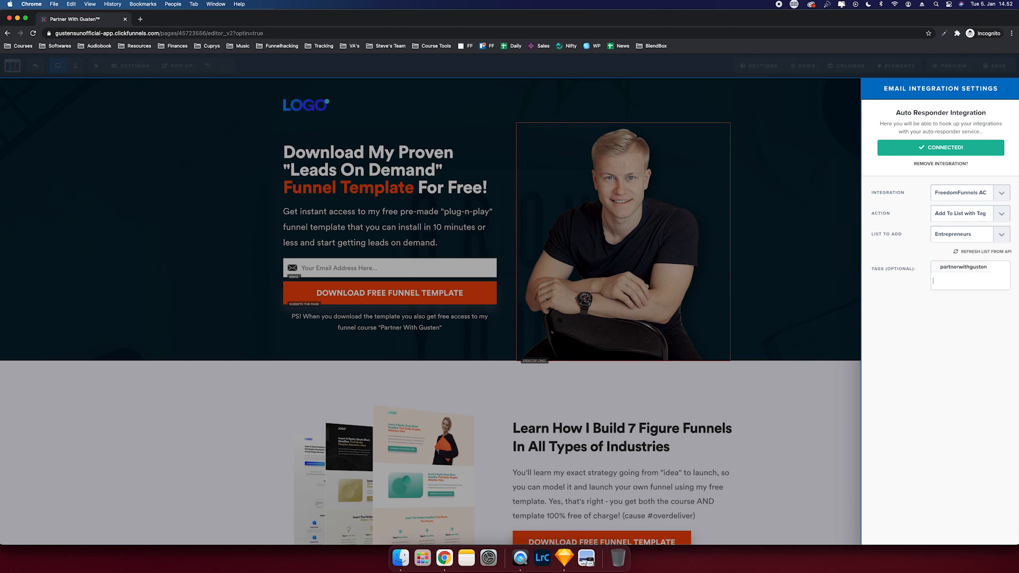
click(937, 316)
click(731, 190)
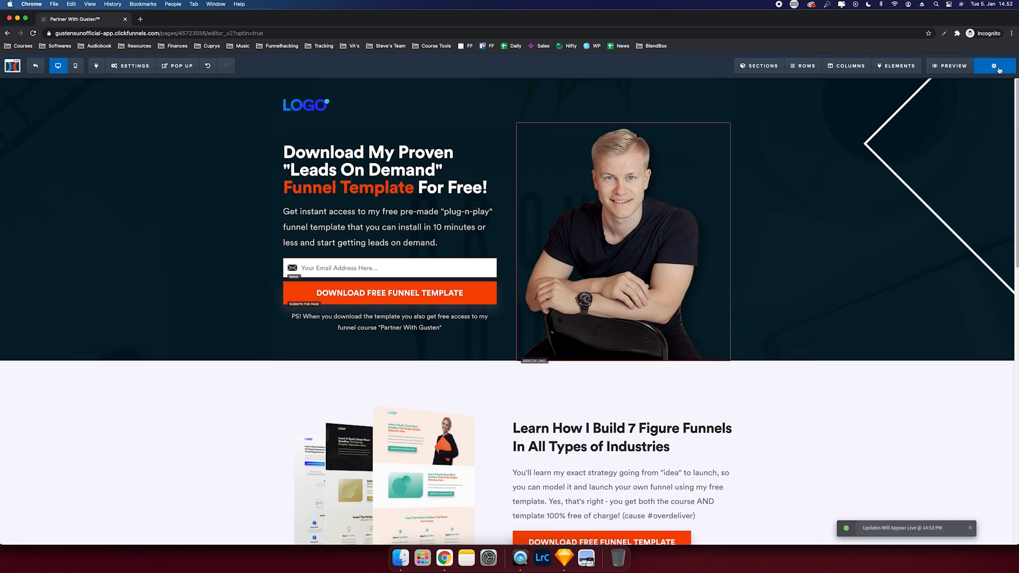
click(34, 66)
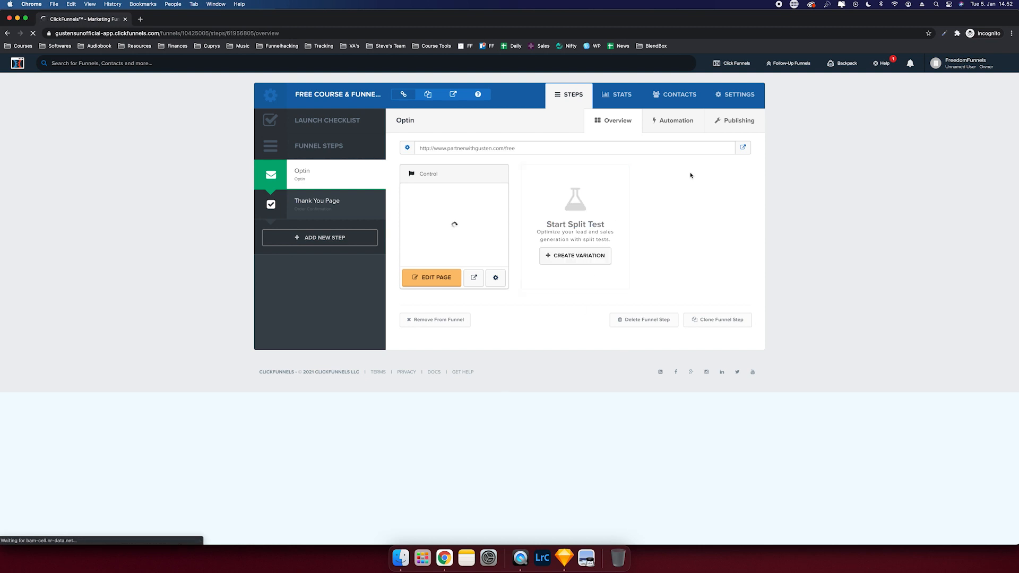
- Open the live opt-in page, dismiss the popup and submit a test e-mail address
click(743, 148)
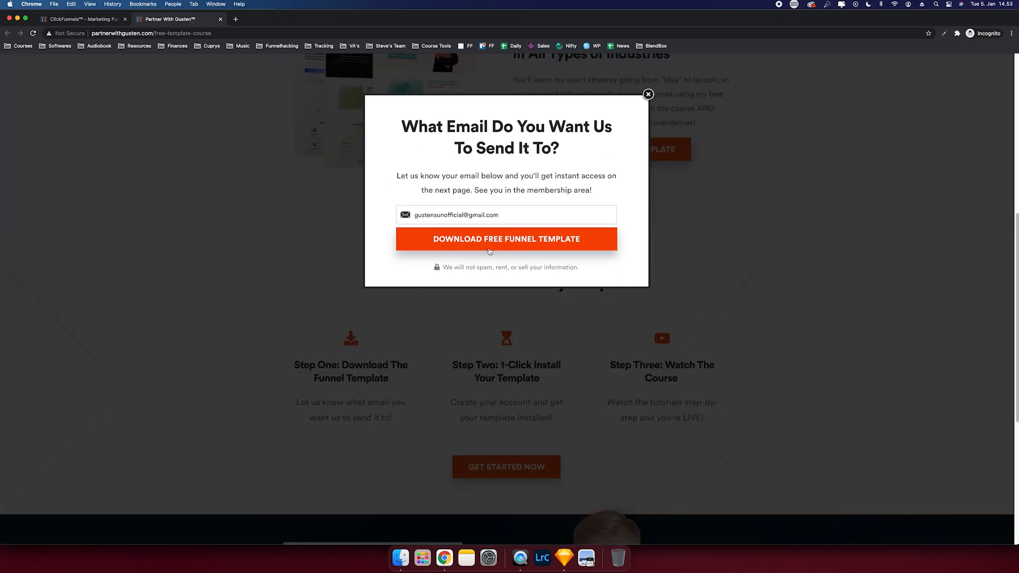
click(707, 262)
scroll(636, 221, up, 7)
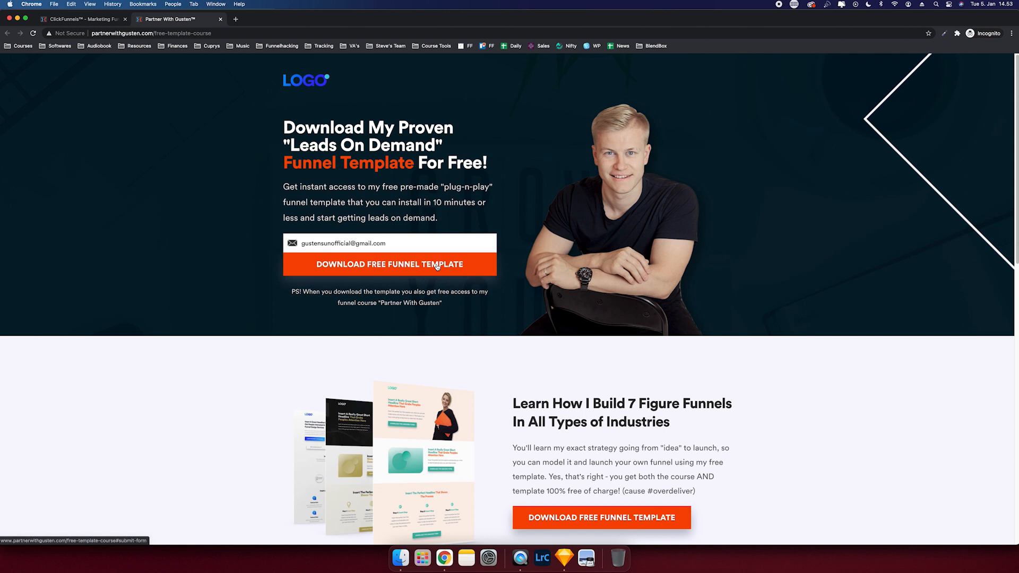
click(437, 269)
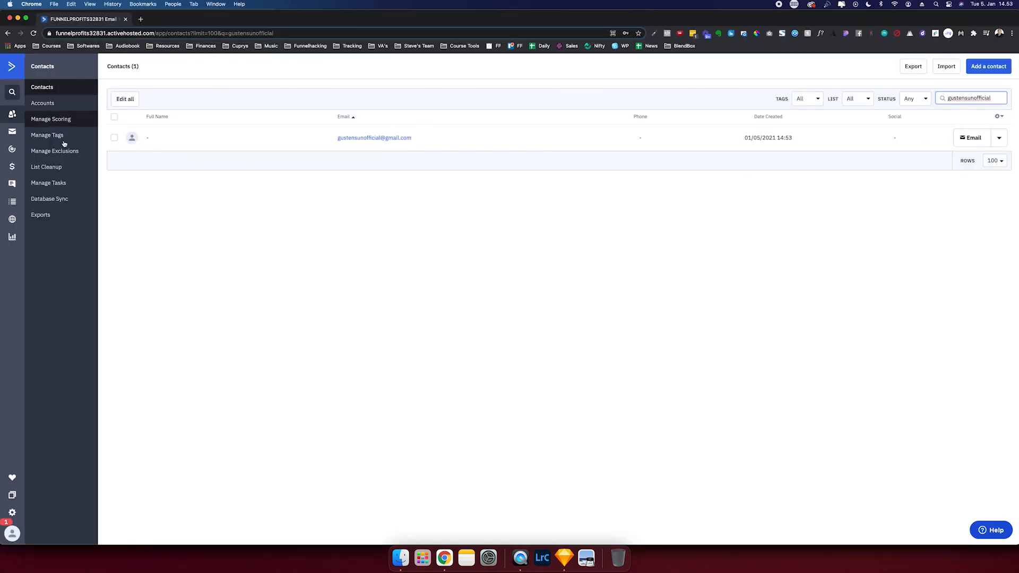
- Go to the ActiveCampaign home page after verifying the new test contact
click(10, 69)
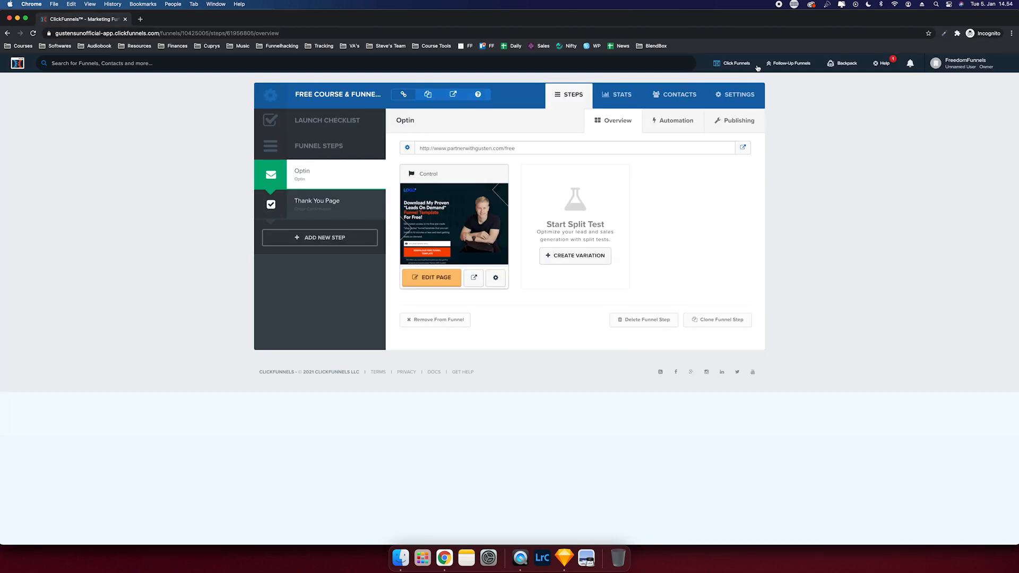
- Open ClickFunnels Contacts and review the new Unknown Name opt-in contact's profile
mouse_move(753, 64)
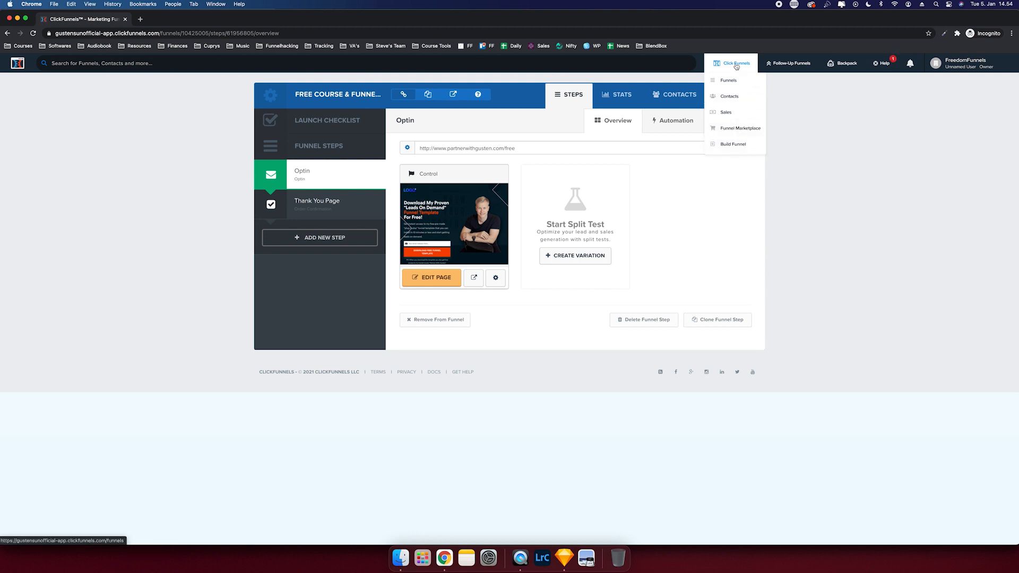
click(735, 97)
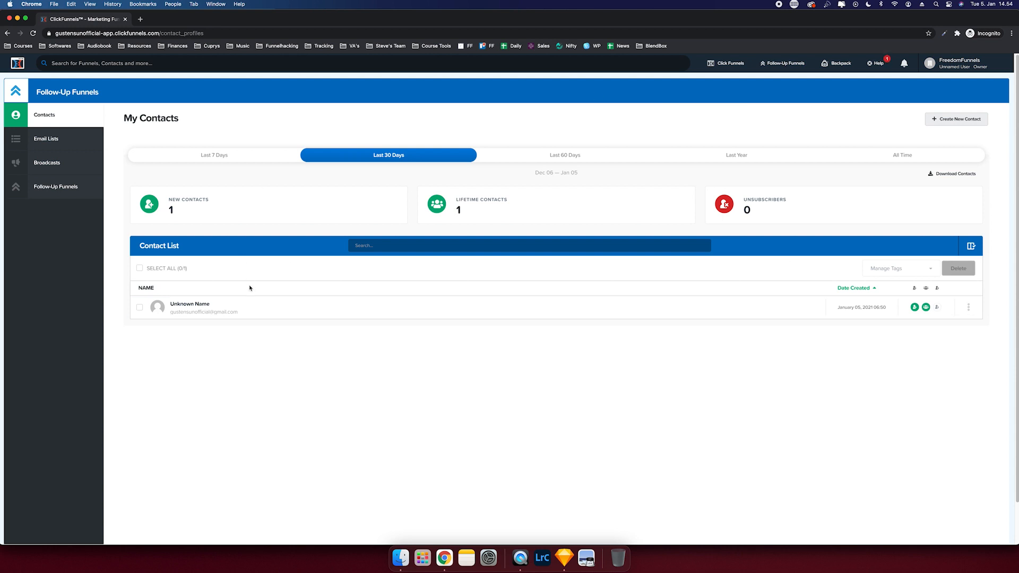
click(211, 301)
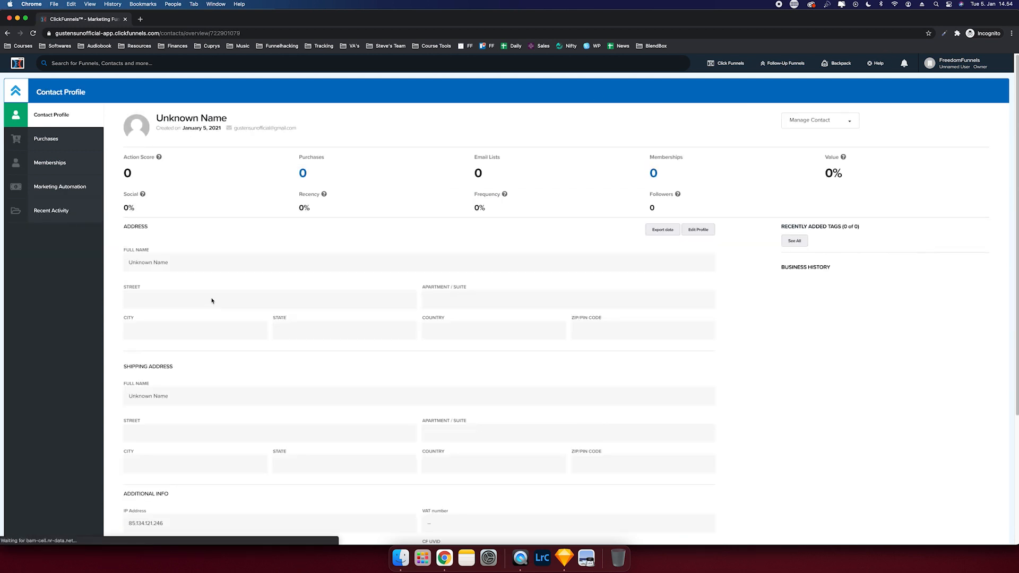
scroll(211, 300, down, 5)
scroll(709, 366, up, 5)
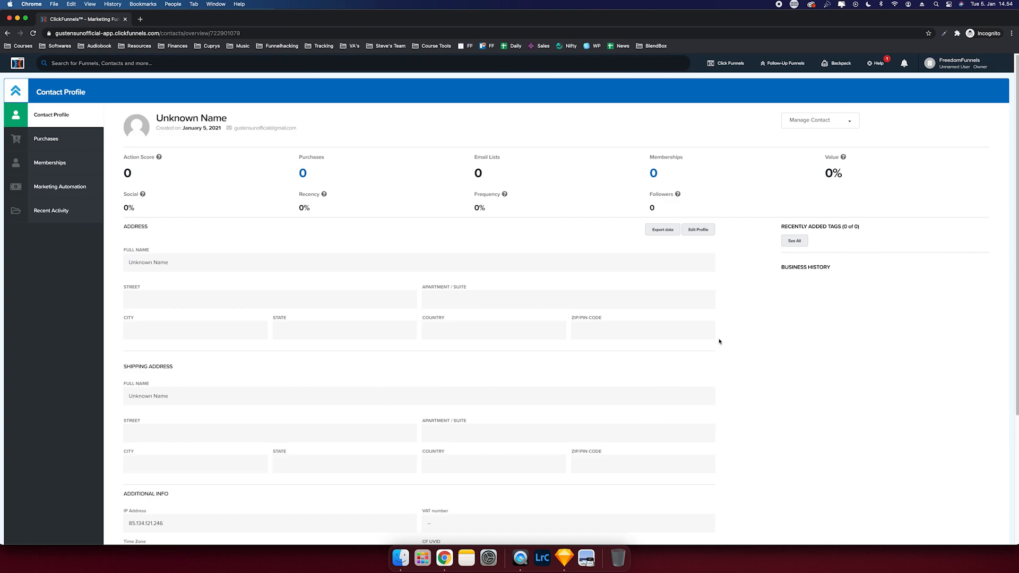
- Check the empty Sales page, then go to the Follow-Up Funnels upgrade offer
mouse_move(726, 63)
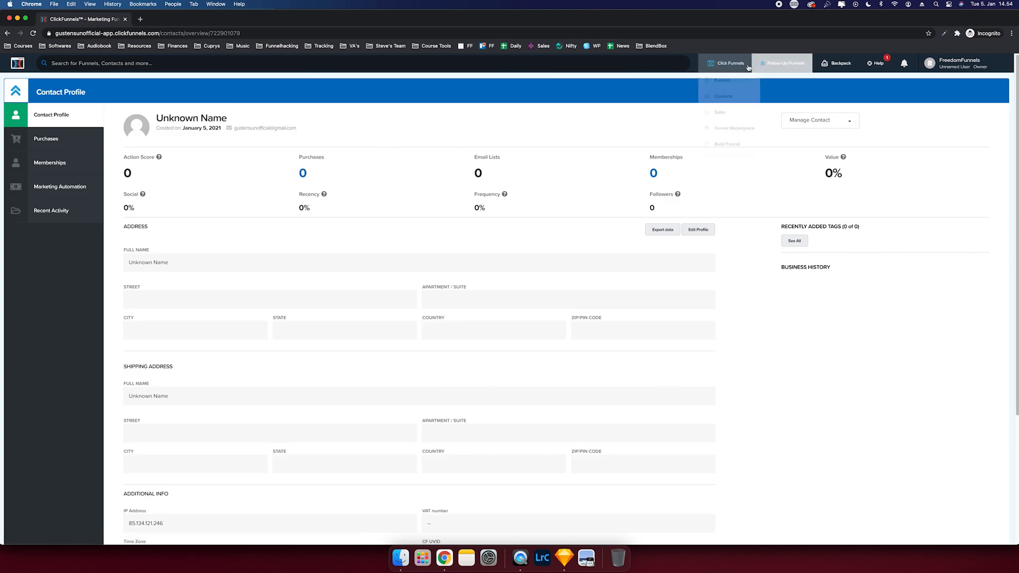
click(730, 111)
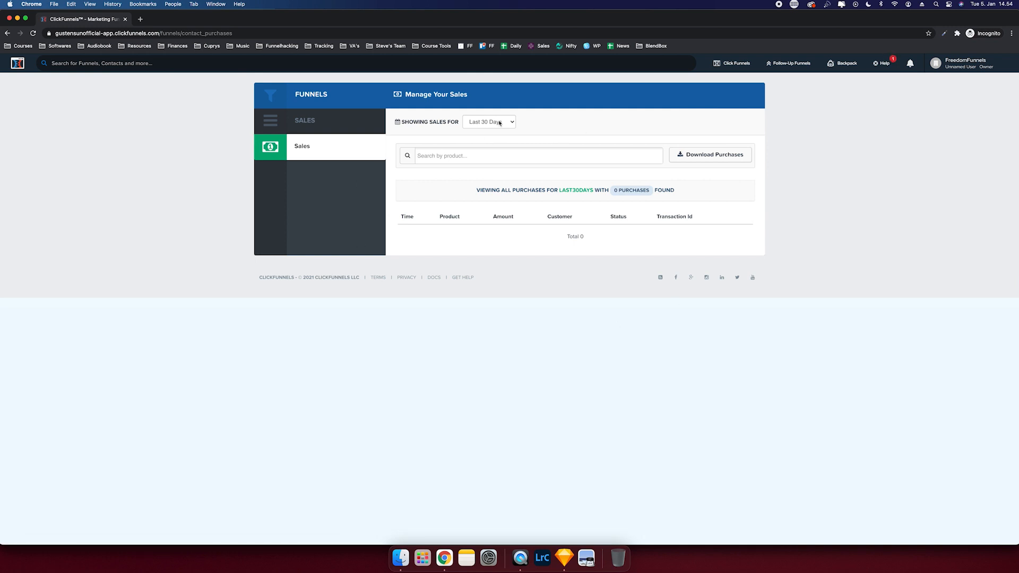
click(499, 122)
click(593, 126)
click(790, 64)
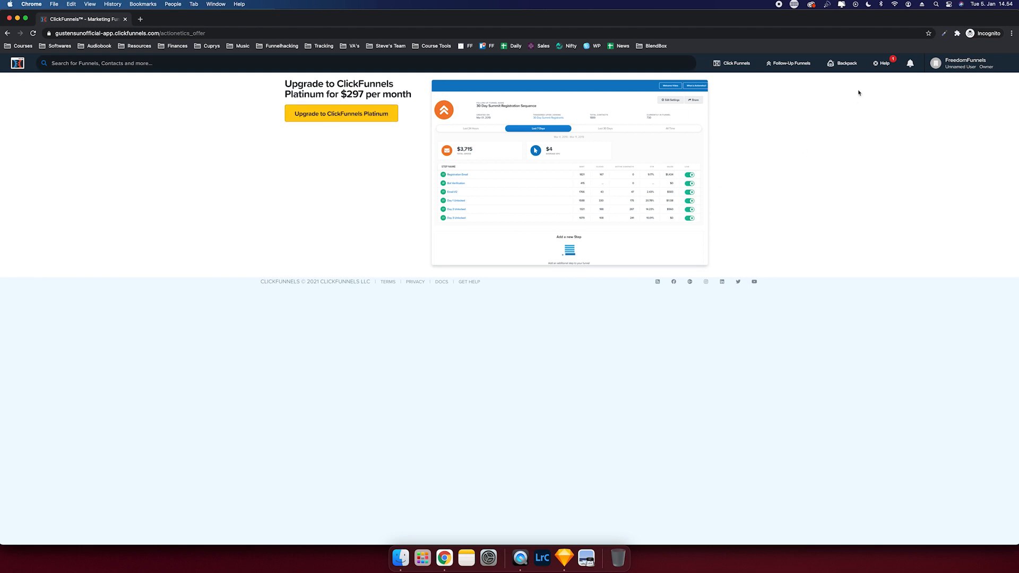
- Open Account Settings and view Sub Users, Page Templates and Digital Assets
mouse_move(950, 60)
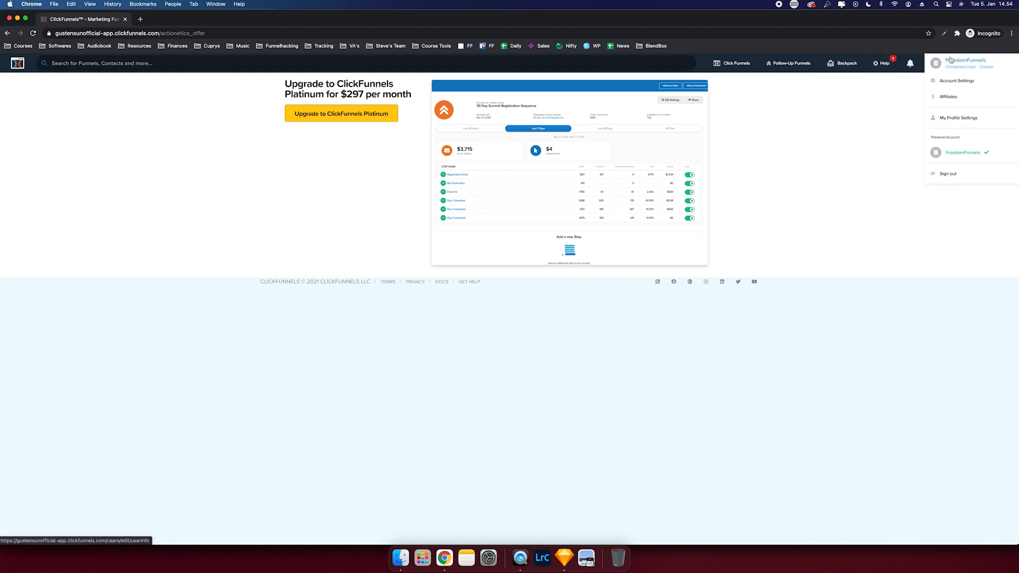
click(948, 82)
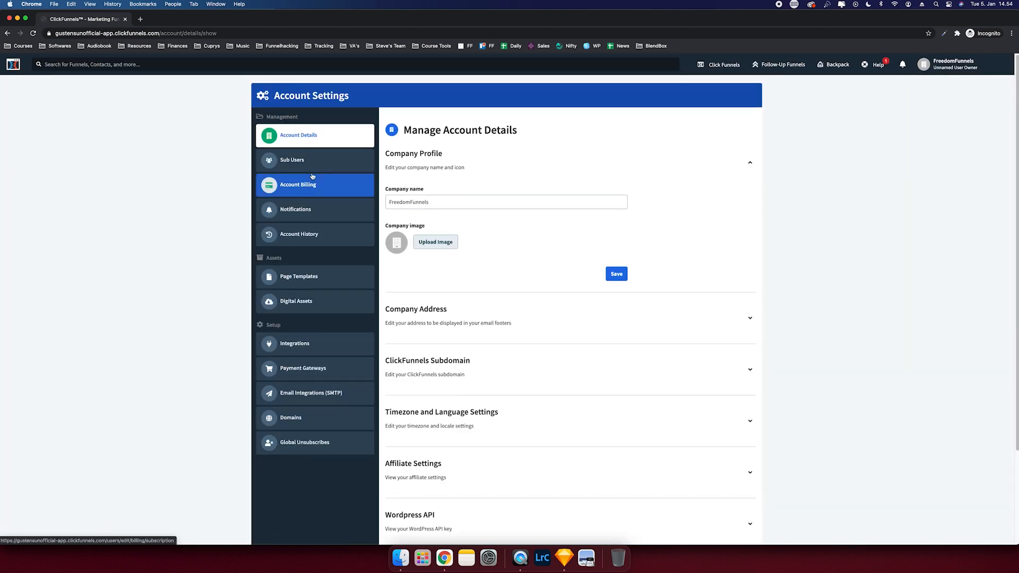
click(310, 161)
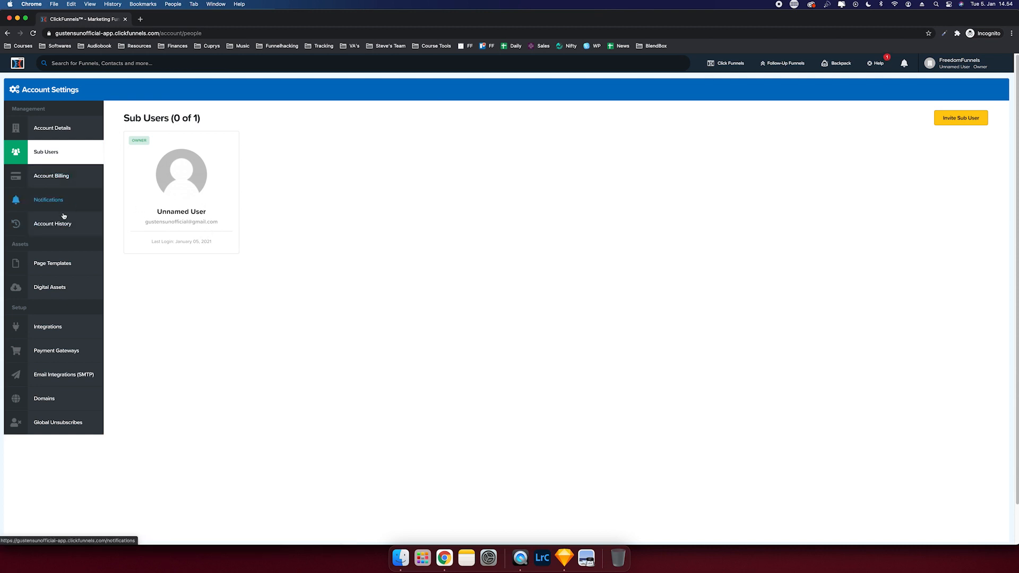
click(58, 262)
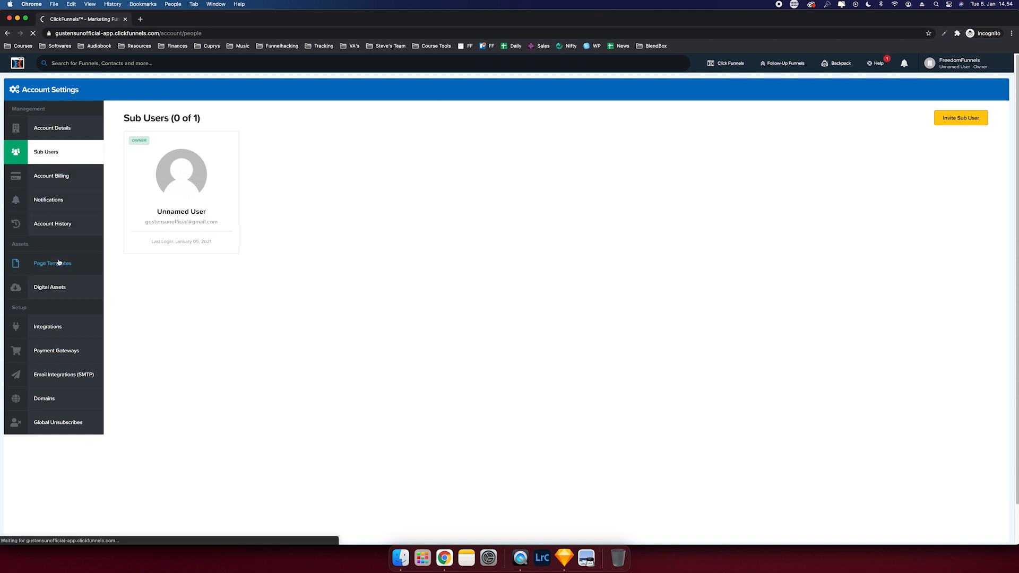
click(60, 286)
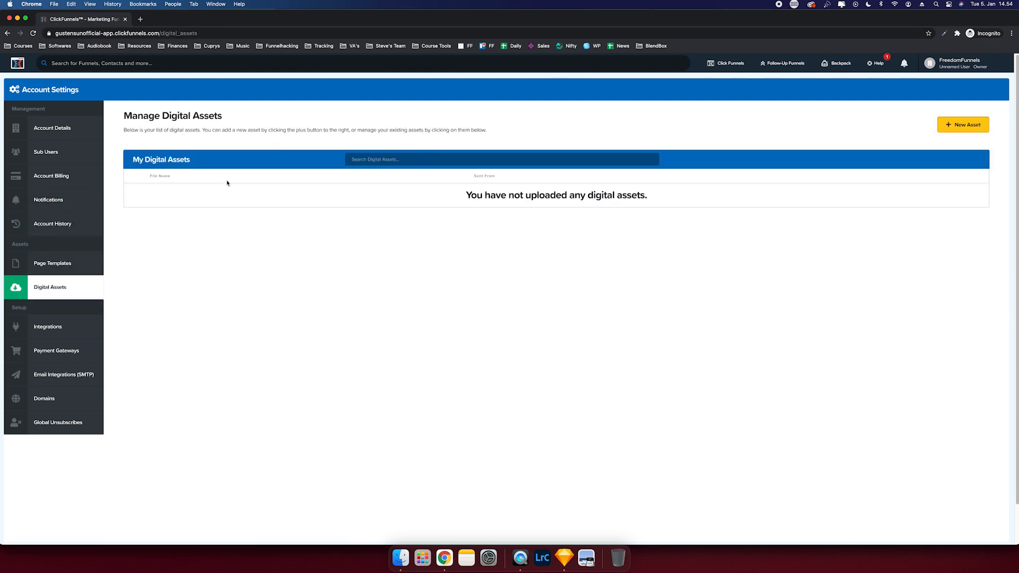
click(77, 325)
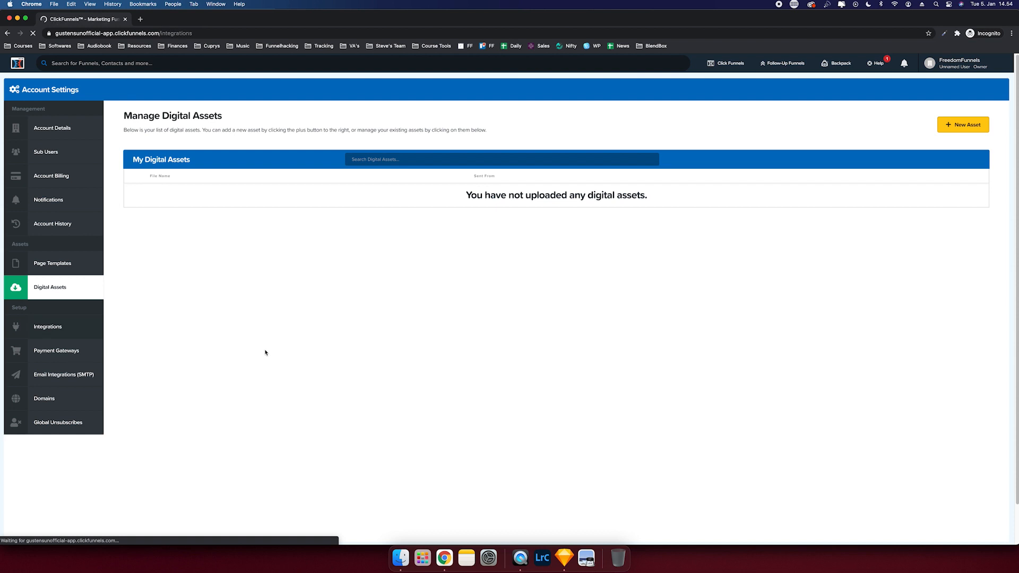
click(65, 352)
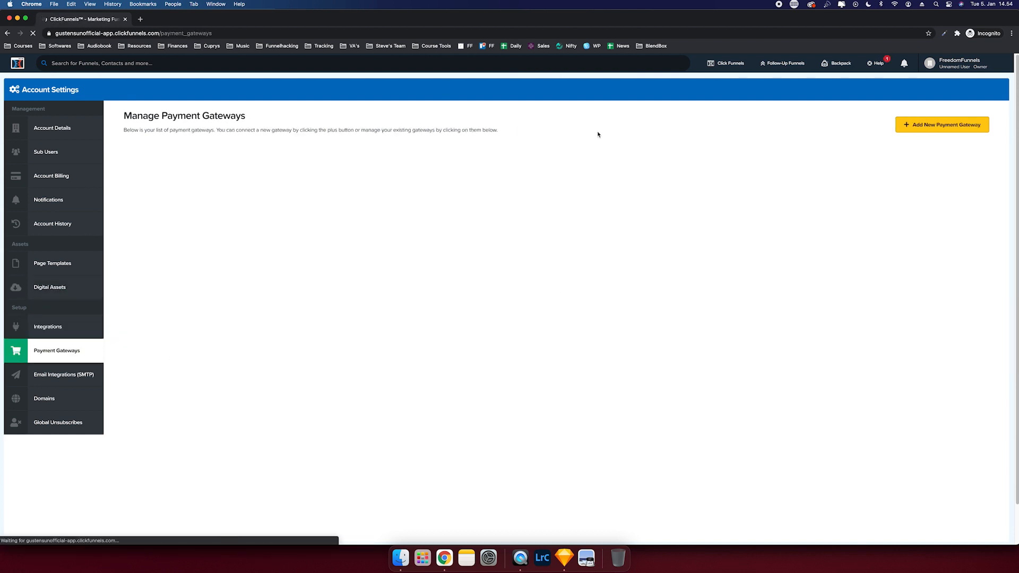
click(68, 374)
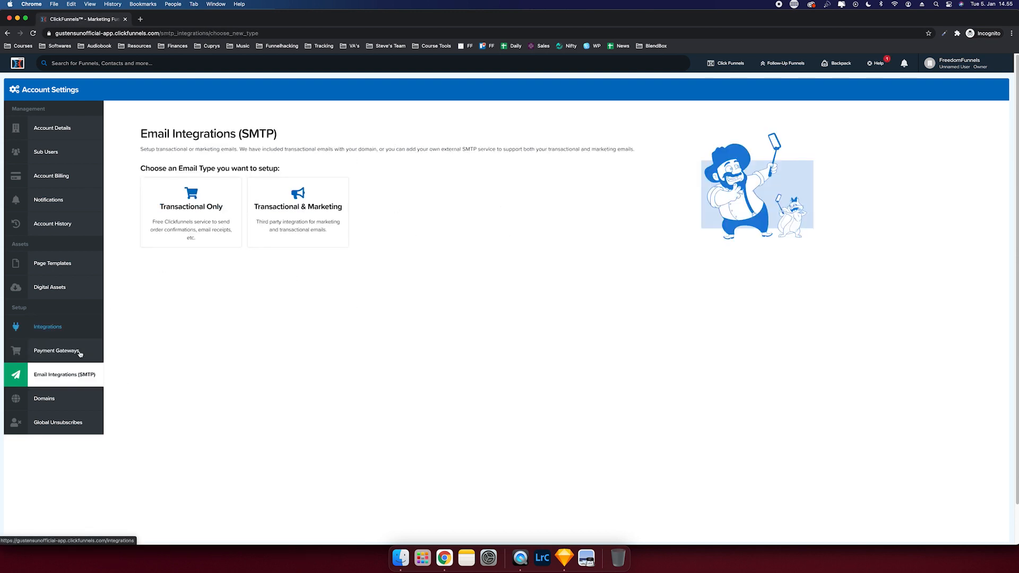
click(45, 399)
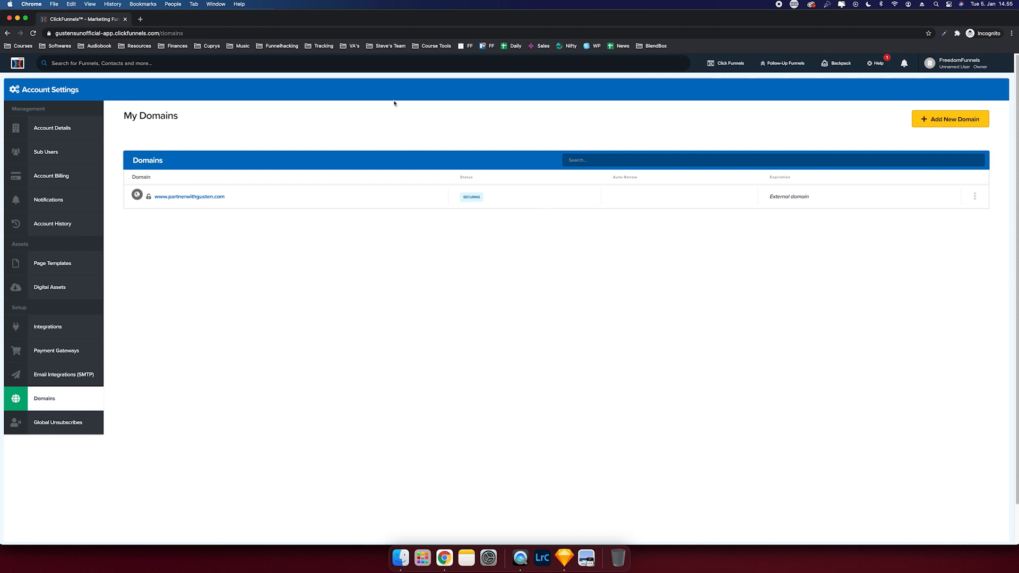
click(954, 63)
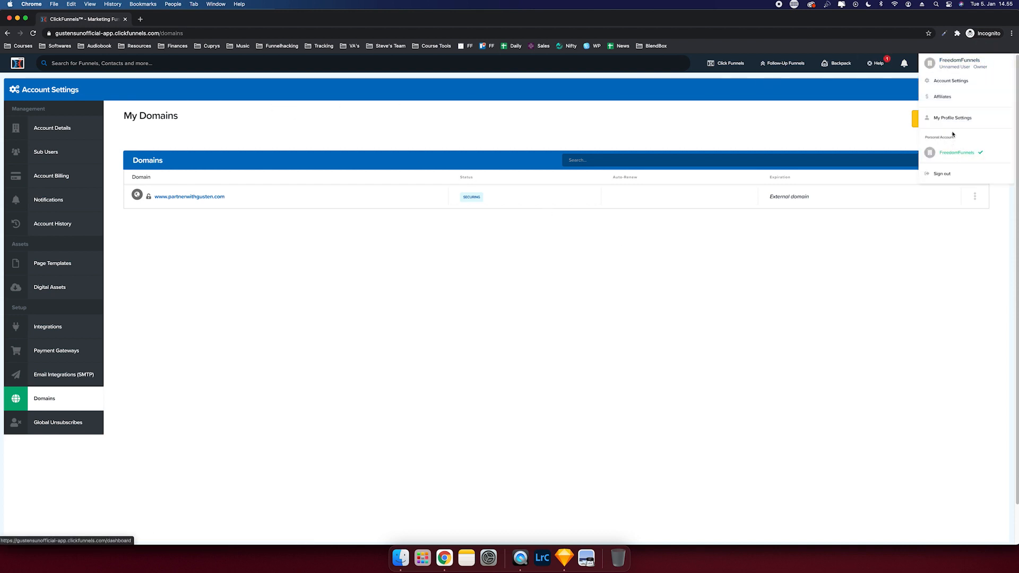